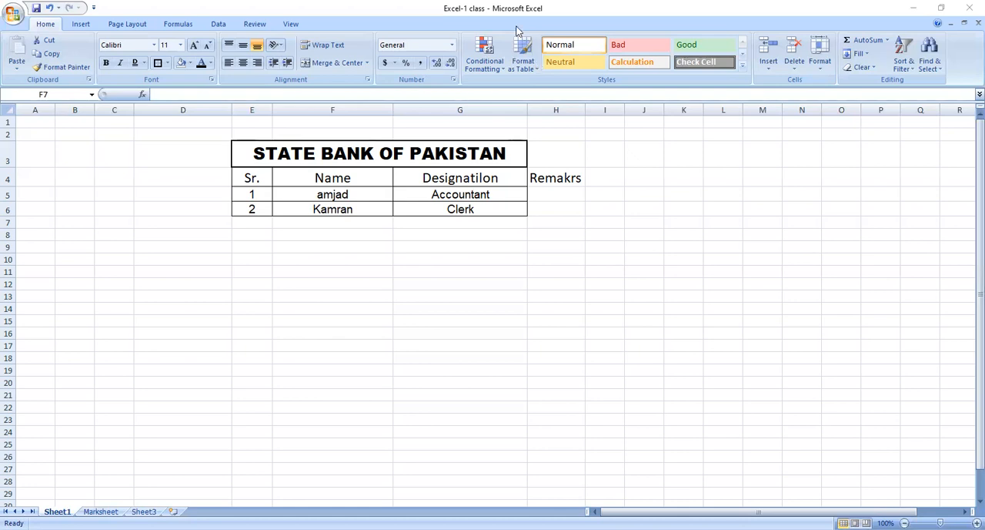
{"action": "left_click", "coordinate": [195, 157]}
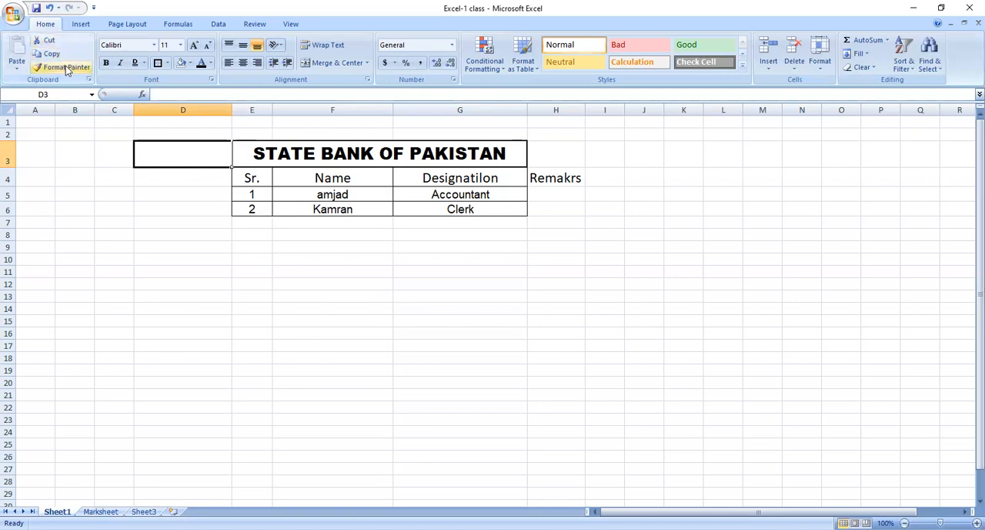
{"action": "left_click", "coordinate": [243, 62]}
{"action": "left_click", "coordinate": [136, 282]}
Enter a sample first name in capital letters in cell D11.
{"action": "left_click", "coordinate": [156, 271]}
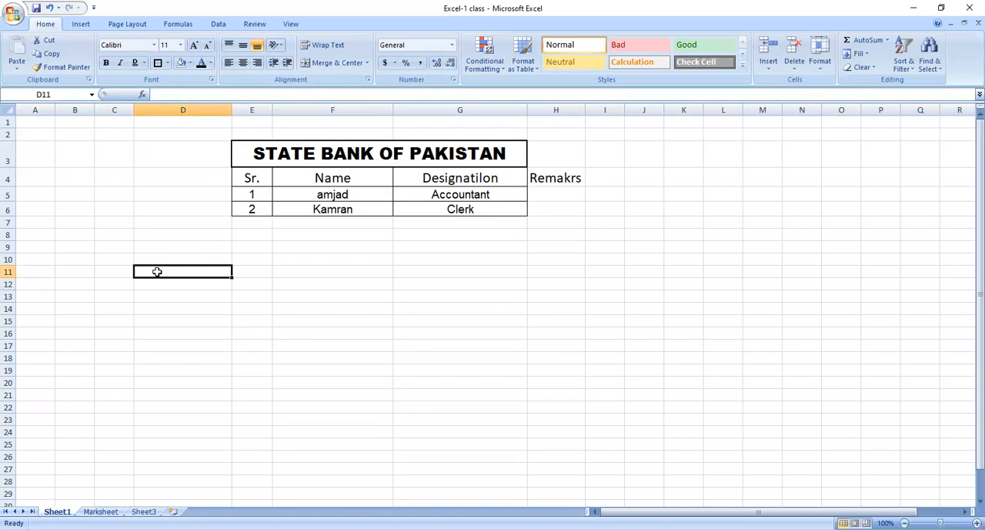
{"action": "type", "text": "amj\\"}
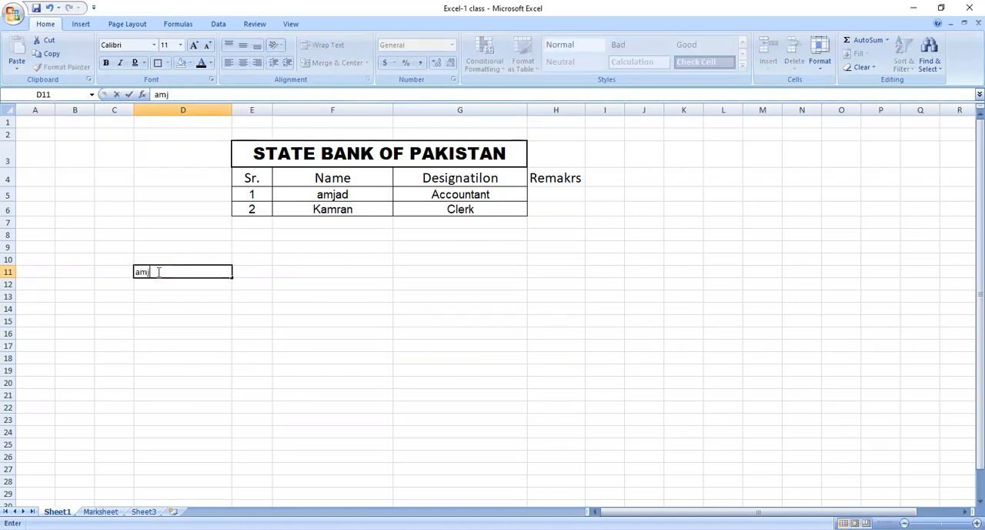
{"action": "key", "text": "BackSpace"}
{"action": "key", "text": "BackSpace"}
{"action": "key", "text": "BackSpace"}
{"action": "key", "text": "BackSpace"}
{"action": "type", "text": "AMJAD"}
{"action": "key", "text": "Return"}
{"action": "left_click", "coordinate": [156, 272]}
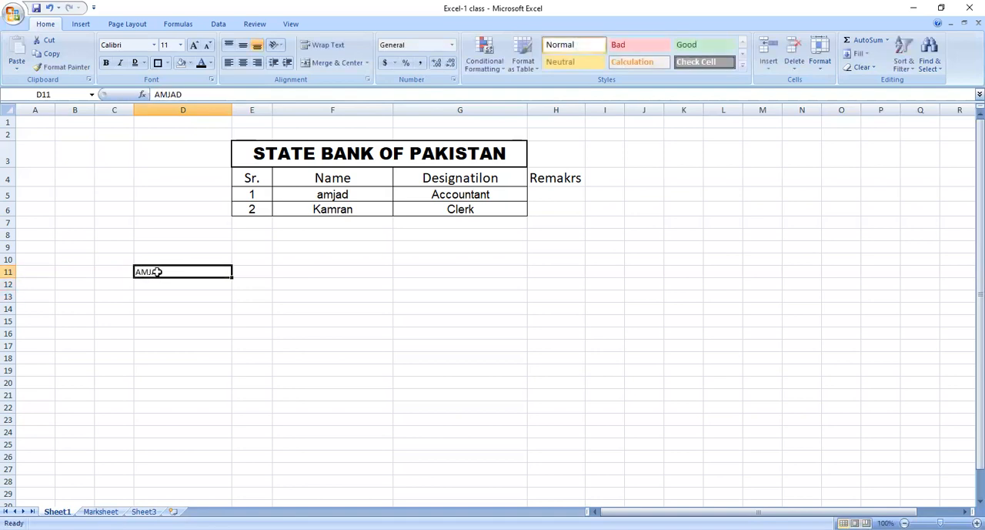
Enter the same capitalised name in cell F11.
{"action": "key", "text": "Right"}
{"action": "key", "text": "Right"}
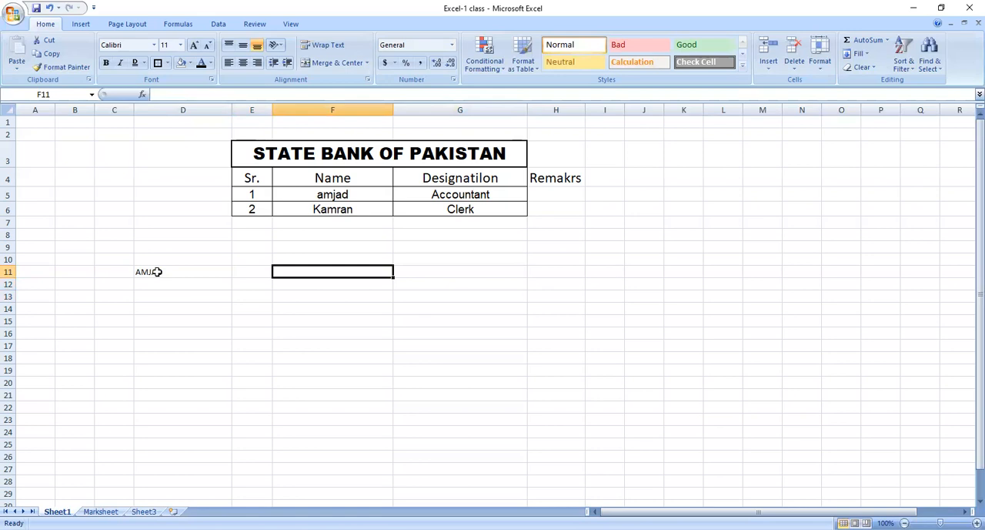
{"action": "type", "text": "AMJAD"}
{"action": "key", "text": "Right"}
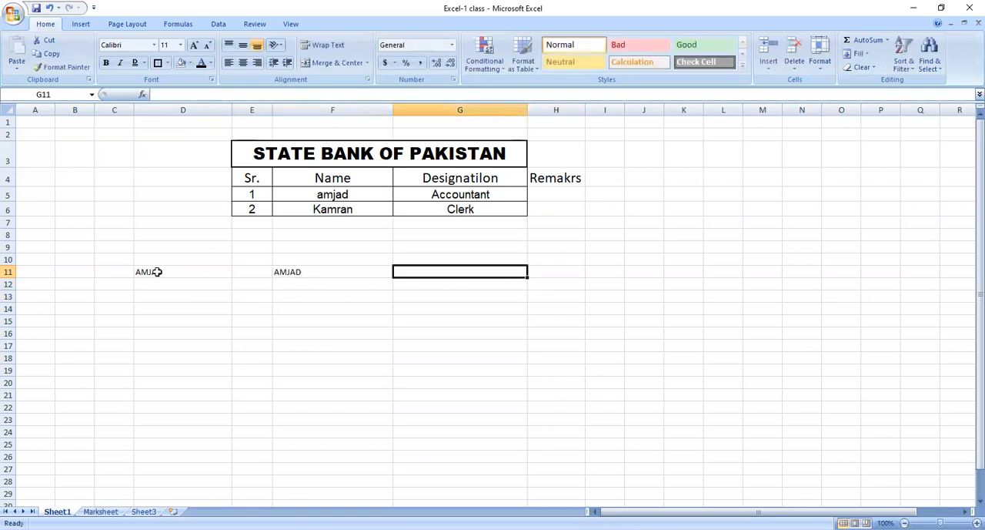
Copy the name in cell D11 and paste it into cells F11 and G11.
{"action": "left_click", "coordinate": [157, 272]}
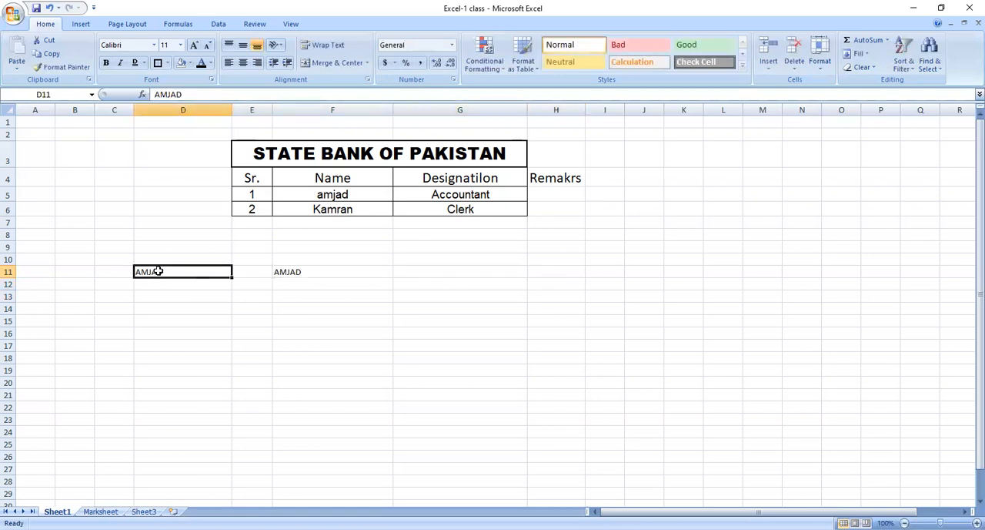
{"action": "left_click", "coordinate": [167, 294]}
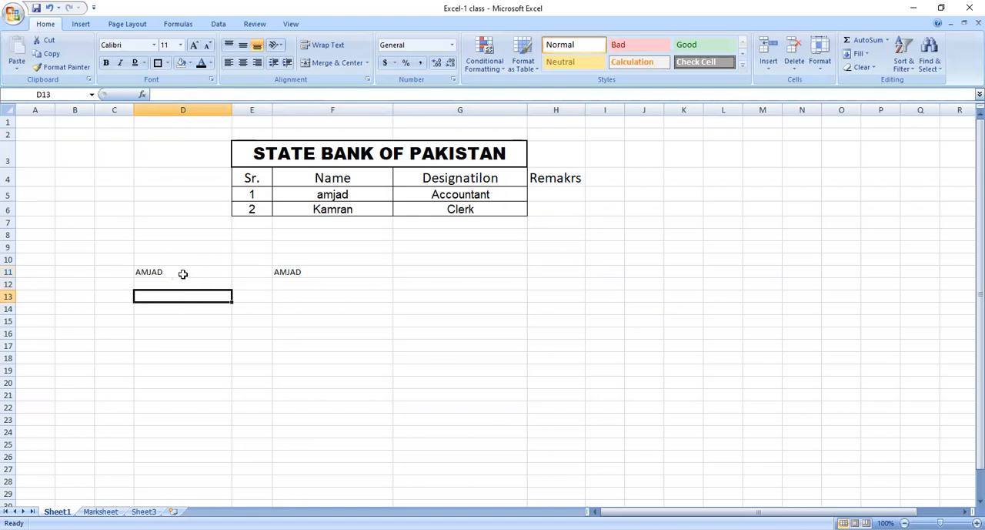
{"action": "left_click", "coordinate": [182, 274]}
{"action": "left_click", "coordinate": [48, 41]}
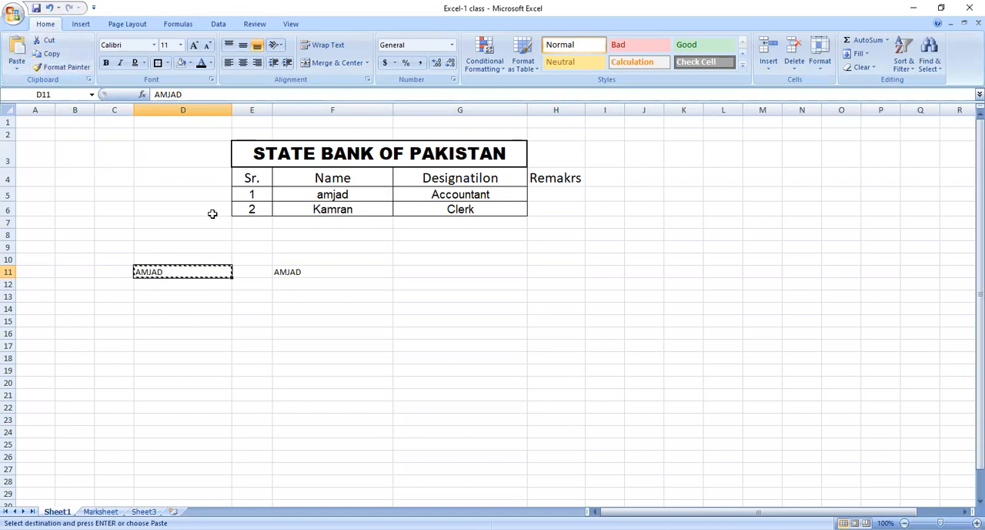
{"action": "left_click", "coordinate": [300, 272]}
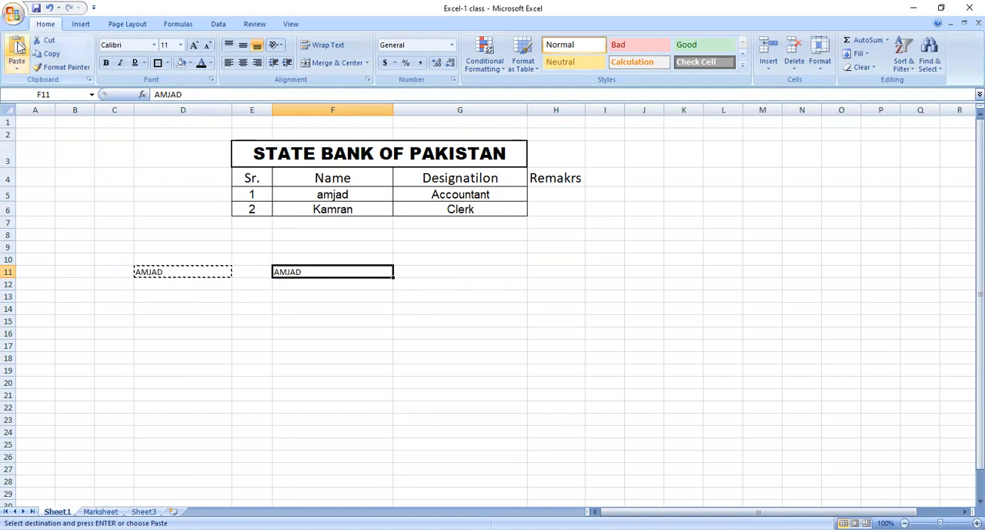
{"action": "left_click", "coordinate": [20, 46]}
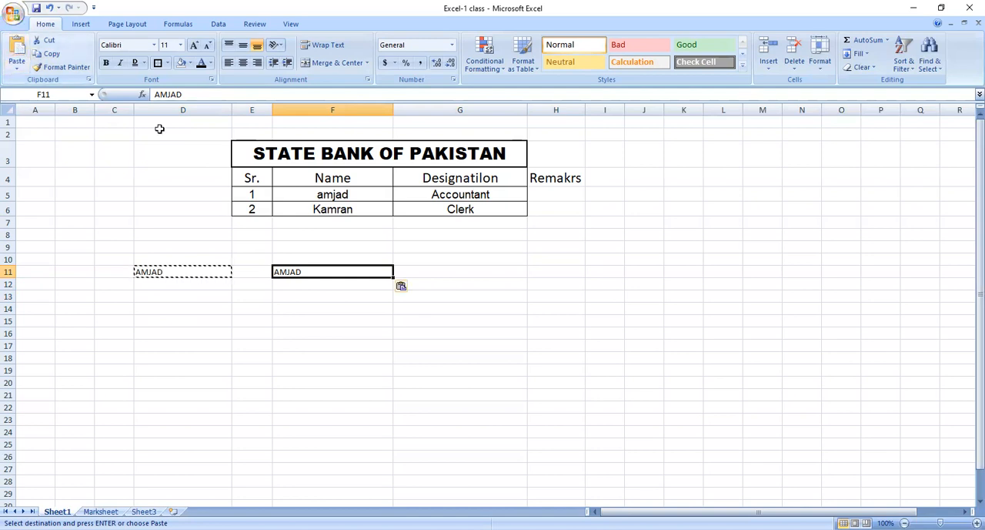
{"action": "left_click", "coordinate": [457, 273]}
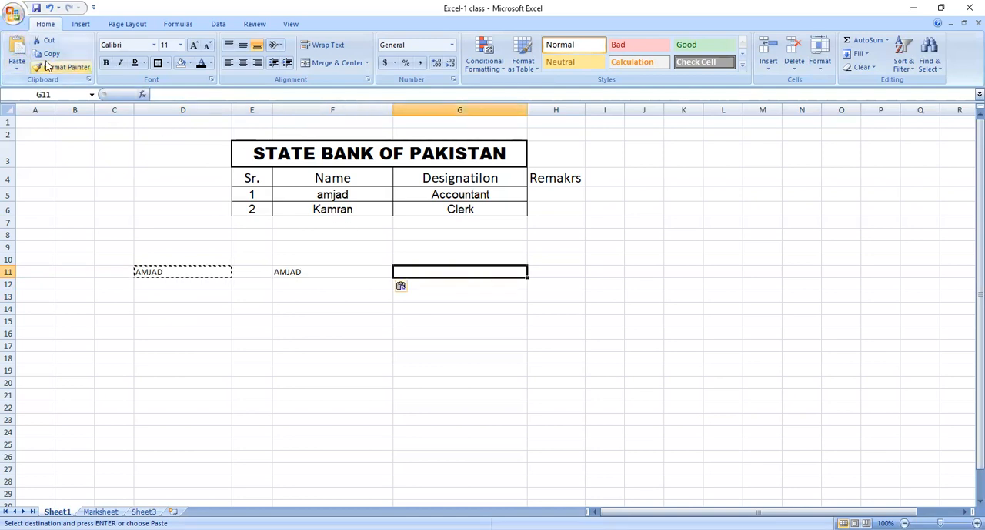
{"action": "left_click", "coordinate": [20, 46]}
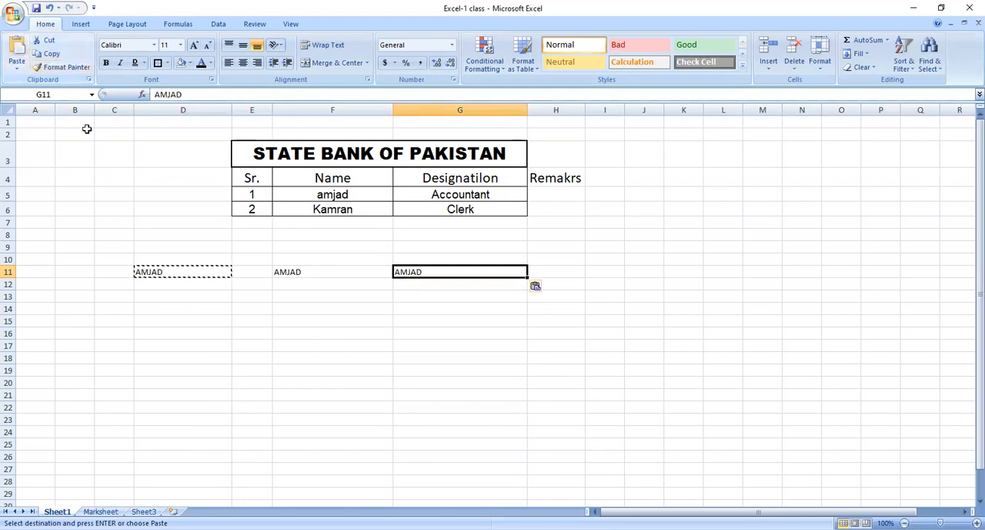
Paste the copied name into cells C14, C9 and D9.
{"action": "left_click", "coordinate": [117, 307]}
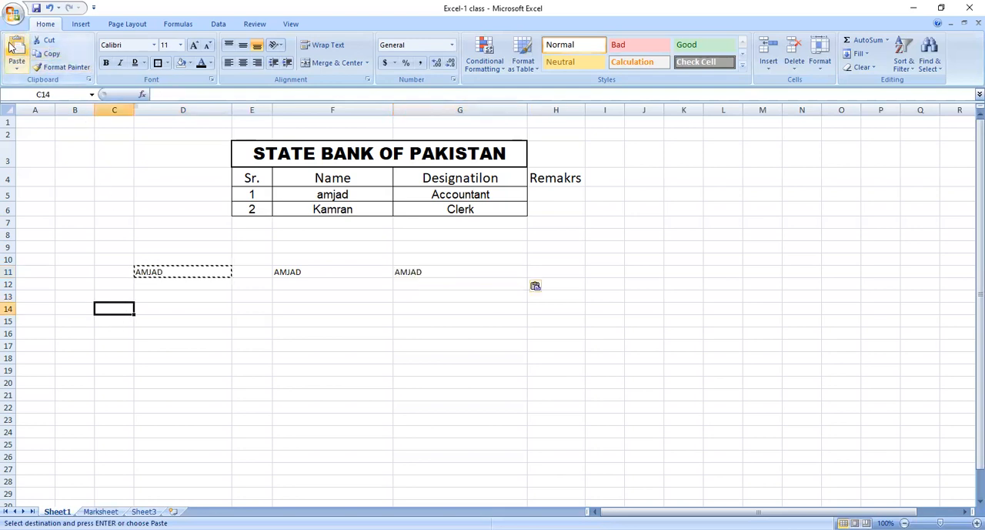
{"action": "left_click", "coordinate": [19, 46]}
{"action": "left_click", "coordinate": [119, 247]}
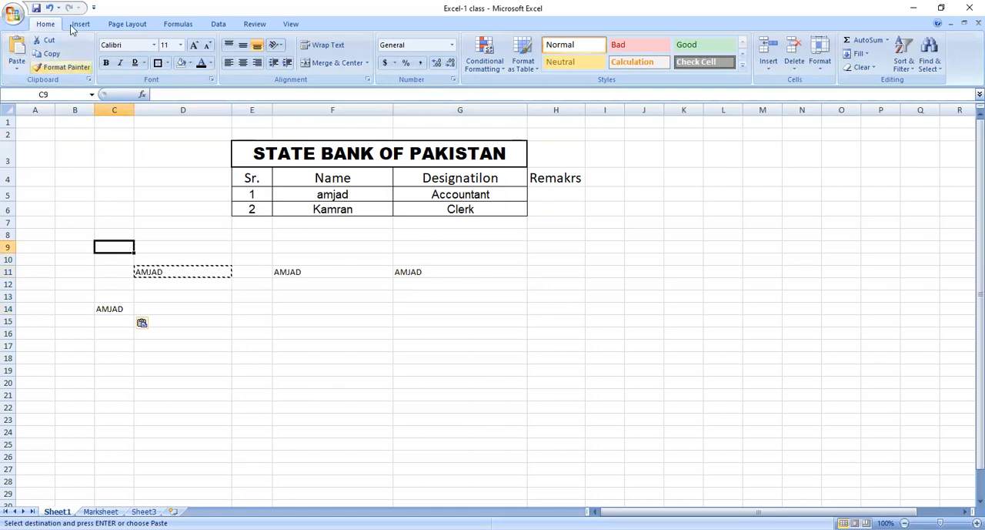
{"action": "left_click", "coordinate": [17, 50]}
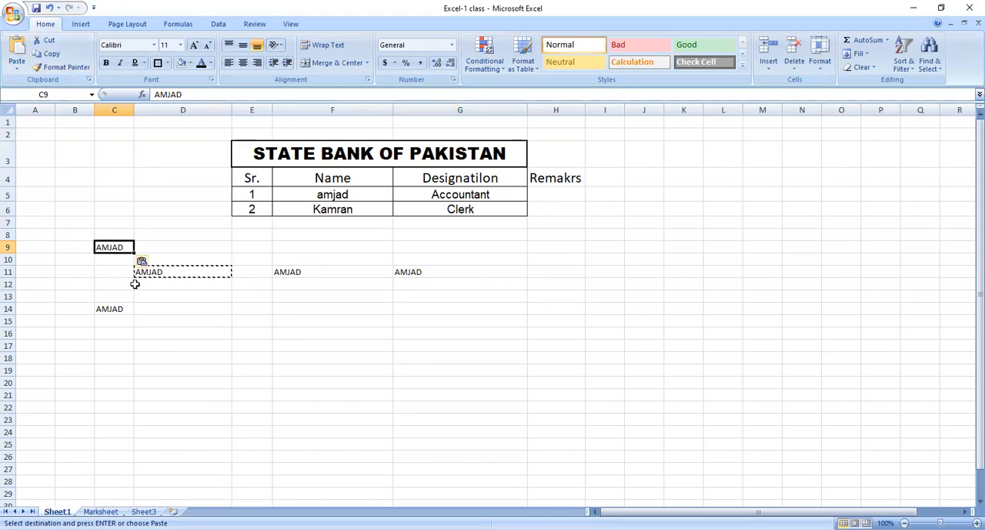
{"action": "left_click", "coordinate": [110, 271]}
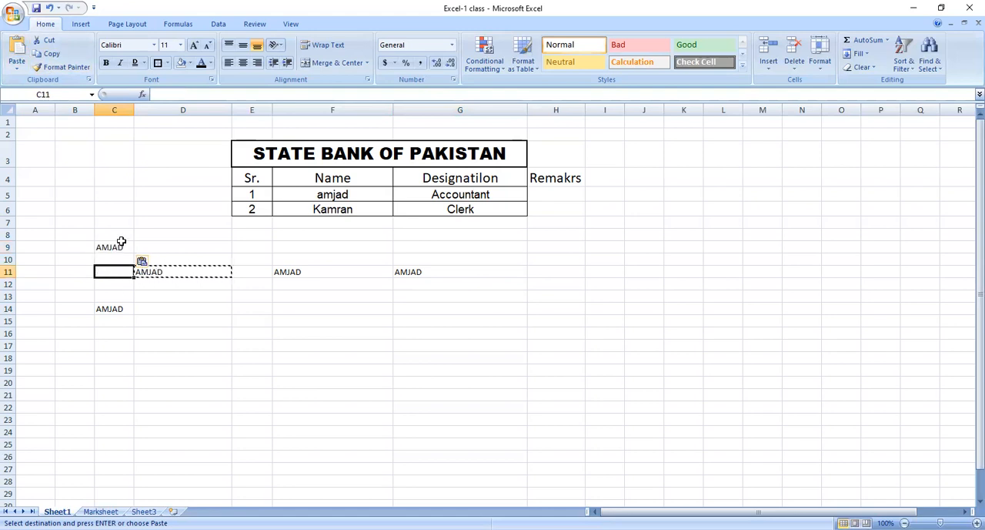
{"action": "left_click", "coordinate": [154, 246]}
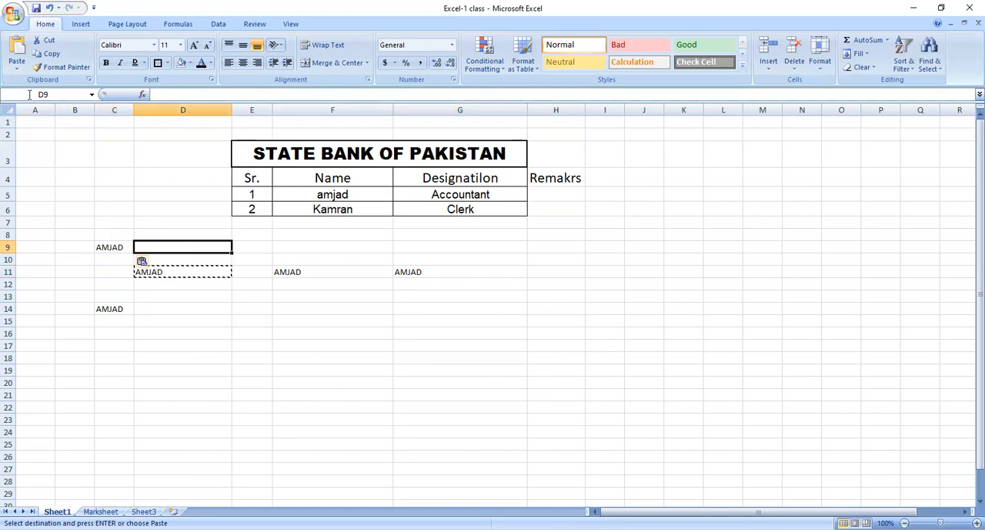
{"action": "left_click", "coordinate": [17, 48]}
Clear the contents of cells B9 to G18 and enter the sample name in capitals in cell D13.
{"action": "left_click_drag", "start_coordinate": [86, 246], "coordinate": [442, 357]}
{"action": "key", "text": "Delete"}
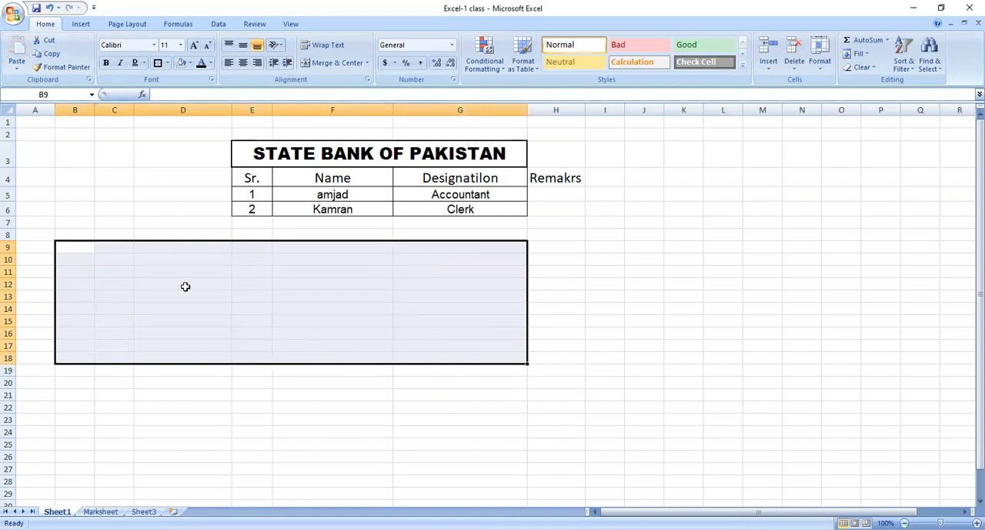
{"action": "left_click", "coordinate": [159, 296]}
{"action": "type", "text": "AMJAD"}
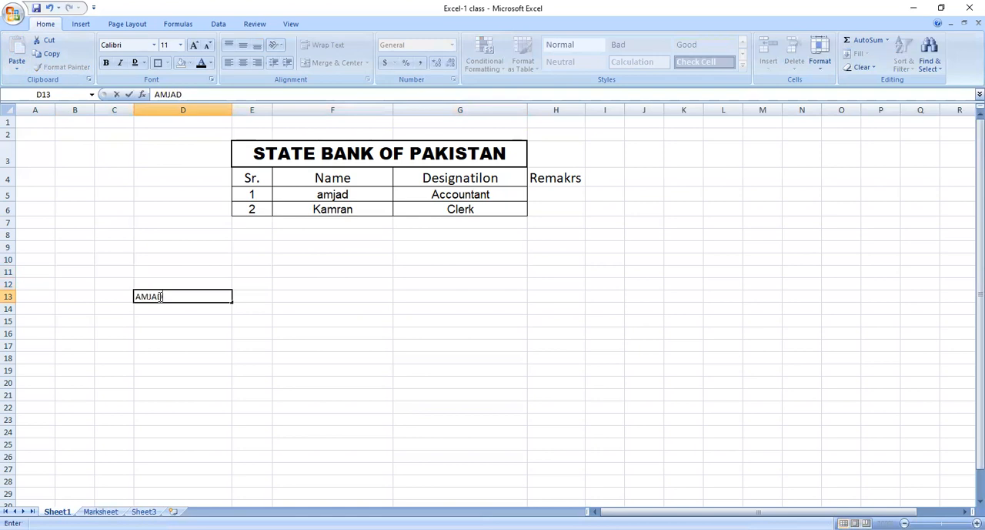
{"action": "key", "text": "Return"}
Copy the name in cell D13 and paste it into every cell of the range F10 to G20.
{"action": "left_click", "coordinate": [157, 296]}
{"action": "right_click", "coordinate": [157, 296]}
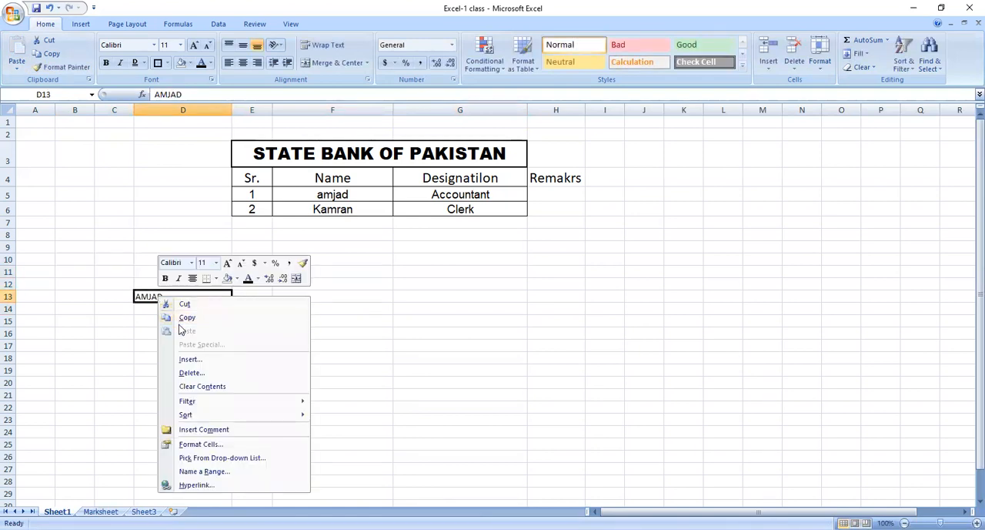
{"action": "left_click", "coordinate": [185, 318]}
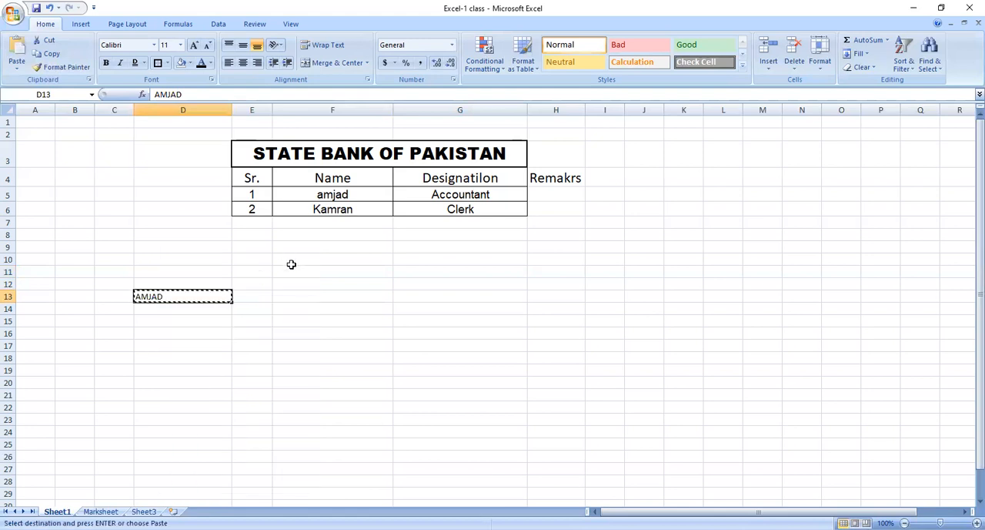
{"action": "left_click_drag", "start_coordinate": [293, 264], "coordinate": [443, 386]}
{"action": "key", "text": "Return"}
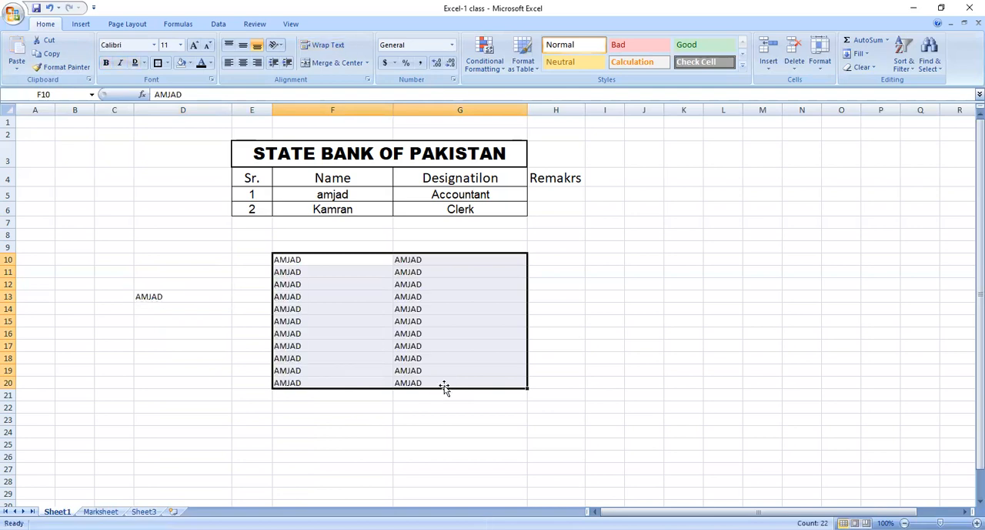
{"action": "key", "text": "Return"}
{"action": "key", "text": "Return"}
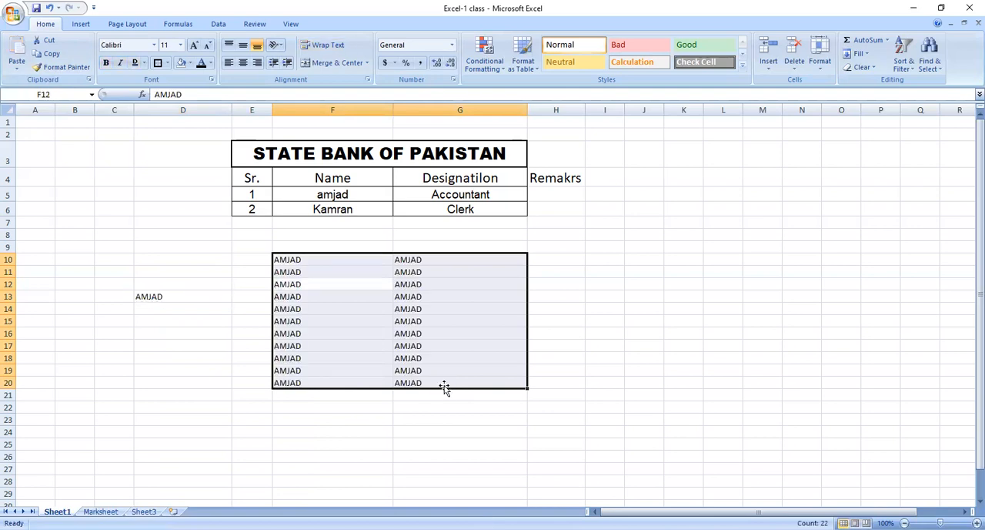
Clear the pasted names from the range F10 to G20.
{"action": "left_click", "coordinate": [323, 260]}
{"action": "left_click_drag", "start_coordinate": [323, 259], "coordinate": [427, 378]}
{"action": "key", "text": "Delete"}
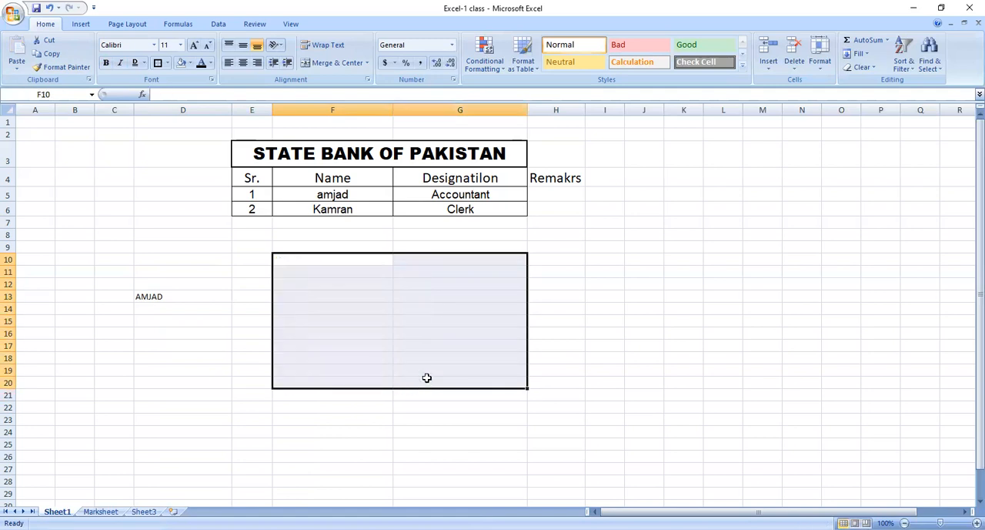
Cut the name from cell D13 and paste it into cell D4 beside the table's header row.
{"action": "left_click", "coordinate": [306, 269]}
{"action": "left_click", "coordinate": [156, 304]}
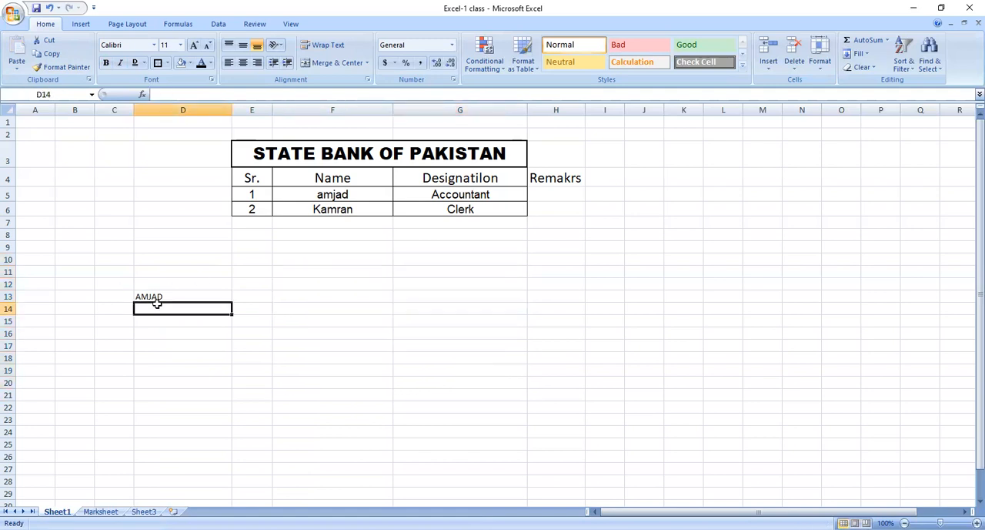
{"action": "left_click", "coordinate": [167, 296]}
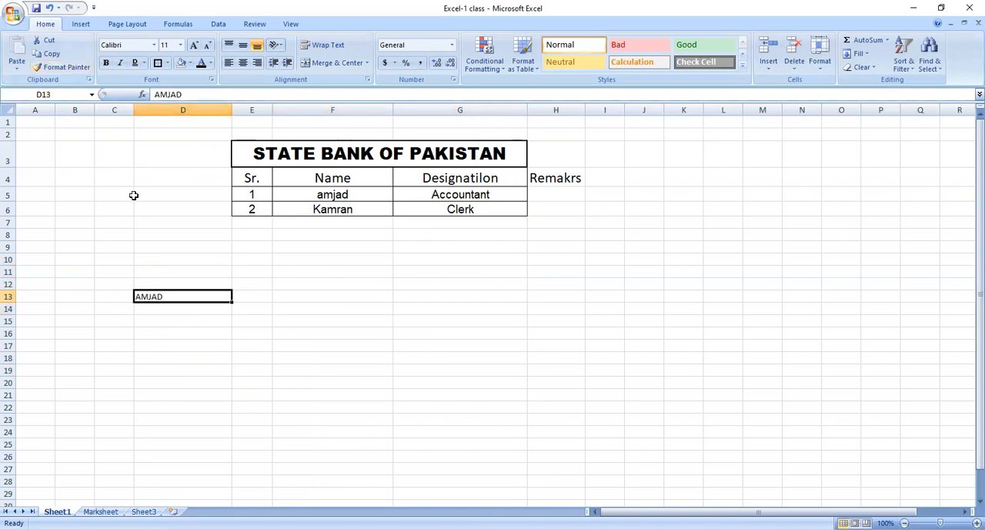
{"action": "left_click", "coordinate": [131, 196]}
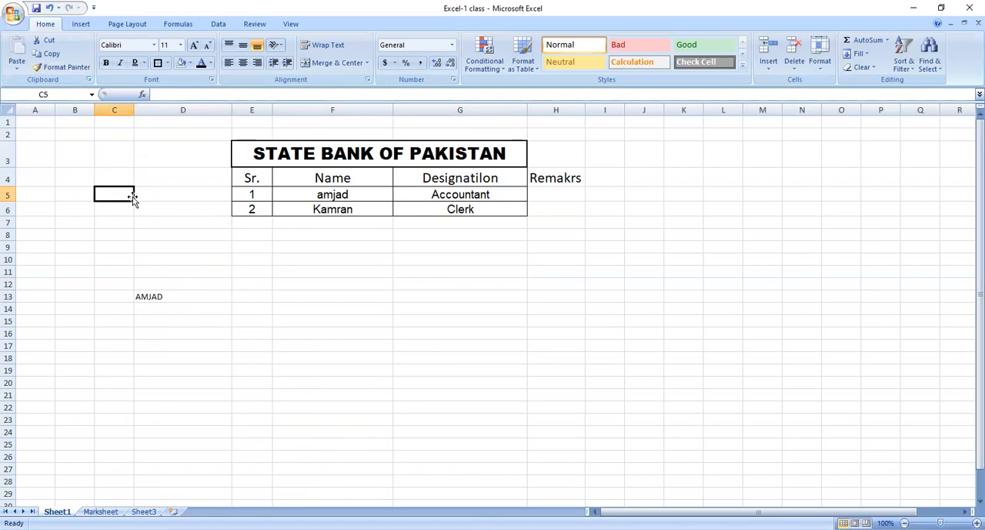
{"action": "scroll", "coordinate": [132, 197], "scroll_direction": "right", "scroll_amount": 1}
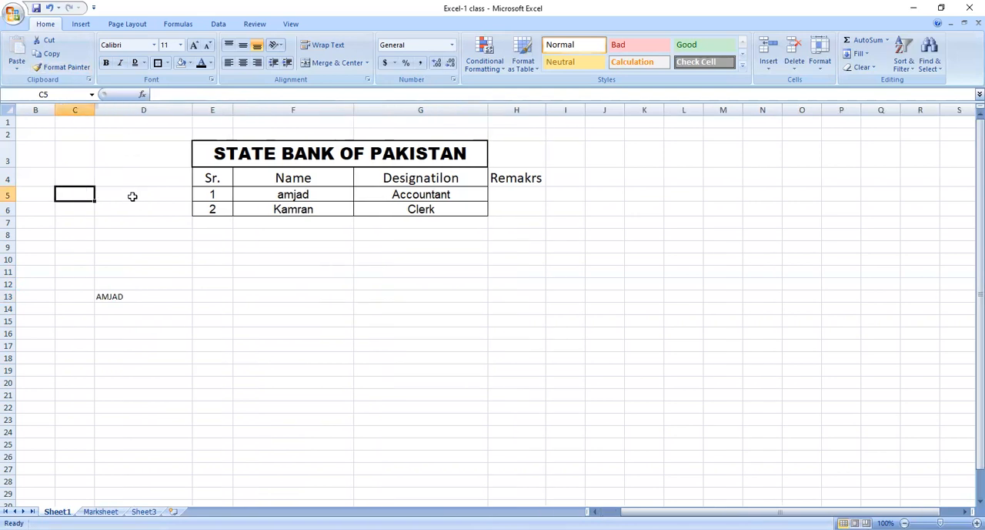
{"action": "left_click", "coordinate": [110, 296]}
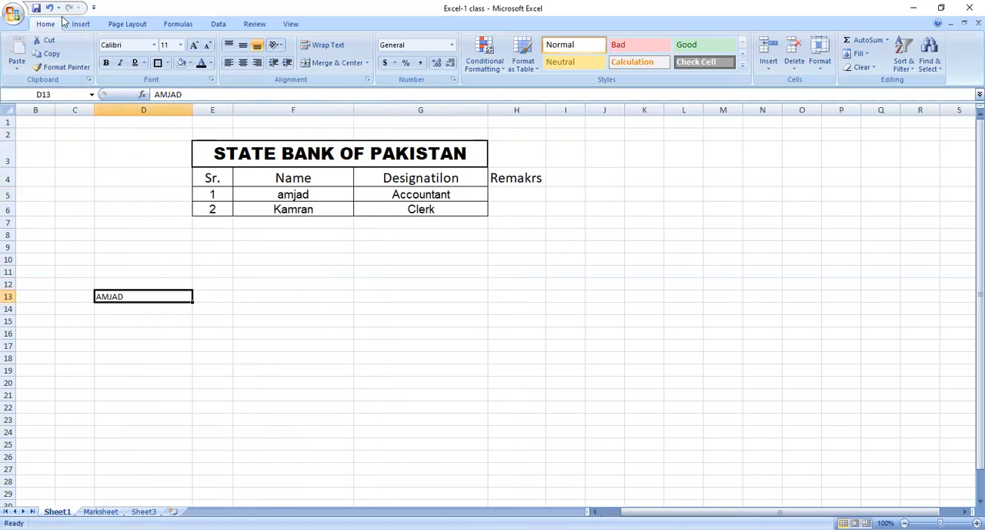
{"action": "left_click", "coordinate": [48, 40]}
{"action": "left_click", "coordinate": [108, 191]}
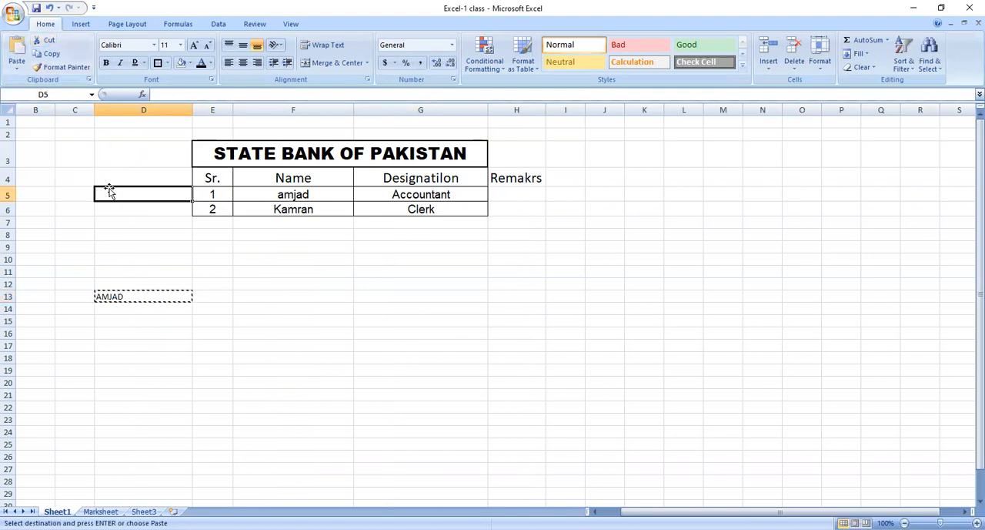
{"action": "left_click", "coordinate": [117, 180]}
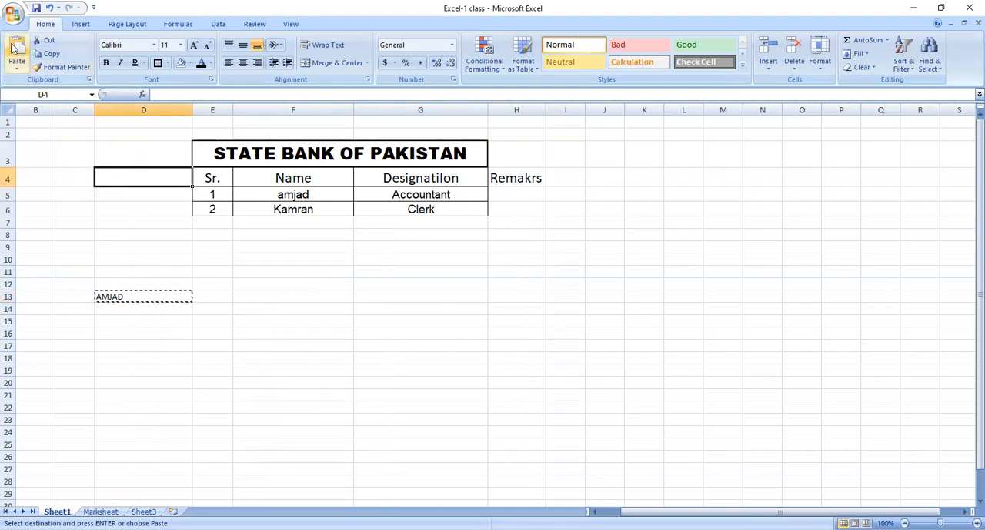
{"action": "left_click", "coordinate": [14, 48]}
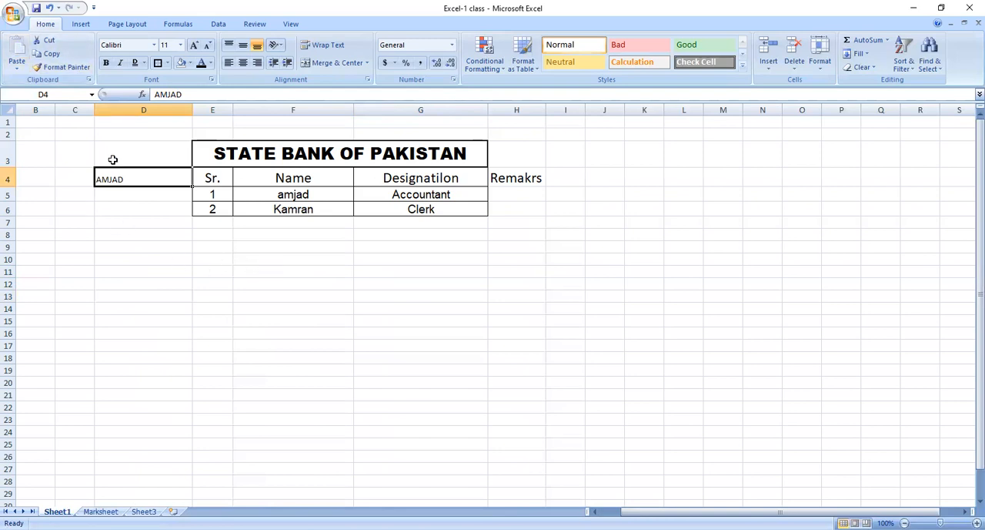
Cut the name from cell D4 and paste it into cell E11 below the table.
{"action": "left_click", "coordinate": [49, 54]}
{"action": "left_click", "coordinate": [218, 269]}
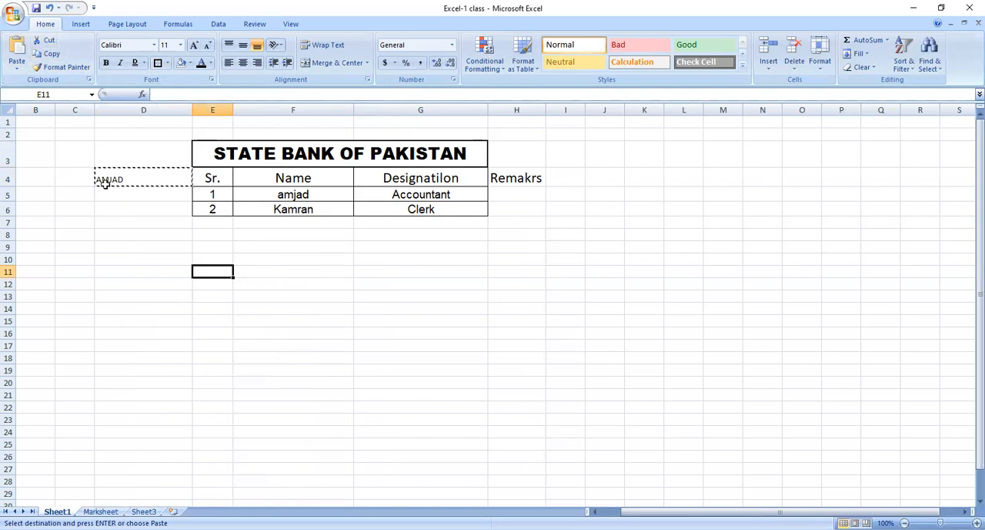
{"action": "left_click", "coordinate": [16, 52]}
{"action": "left_click", "coordinate": [122, 204]}
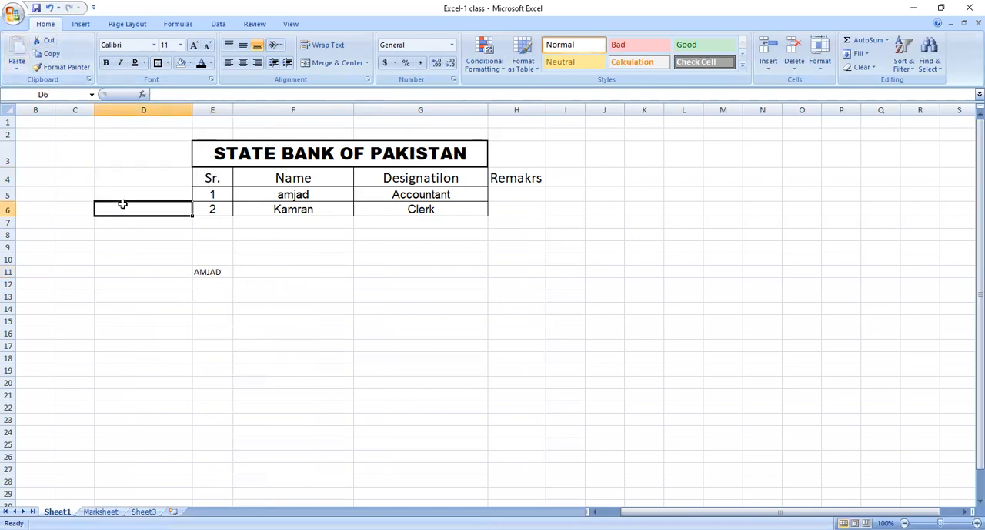
Cut the name from cell E11 and paste it into cell G11 in the same row.
{"action": "left_click", "coordinate": [205, 270]}
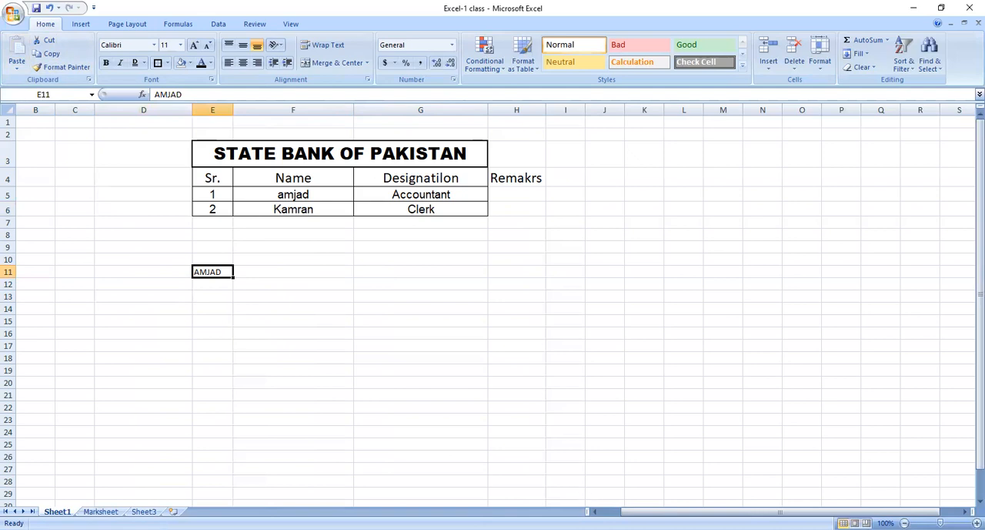
{"action": "left_click", "coordinate": [595, 511]}
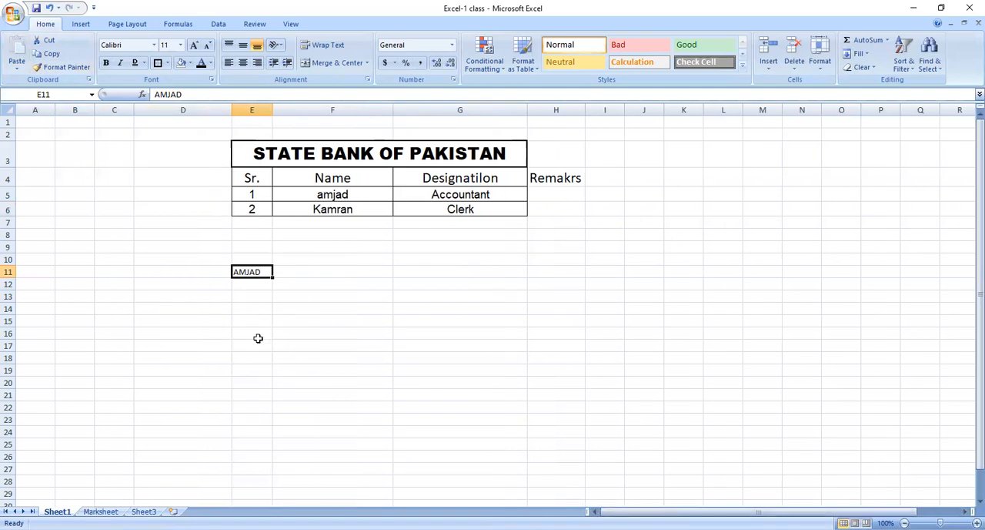
{"action": "left_click", "coordinate": [240, 293]}
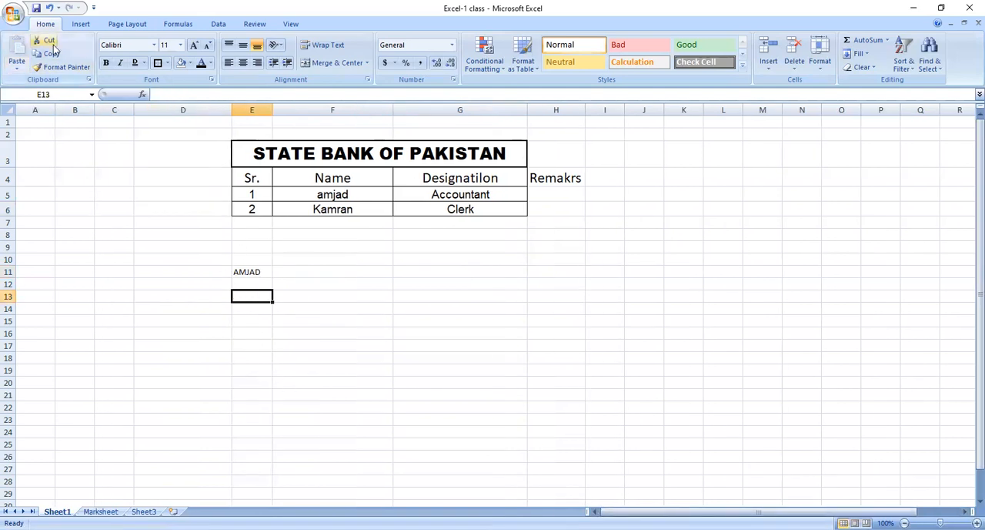
{"action": "left_click", "coordinate": [248, 271]}
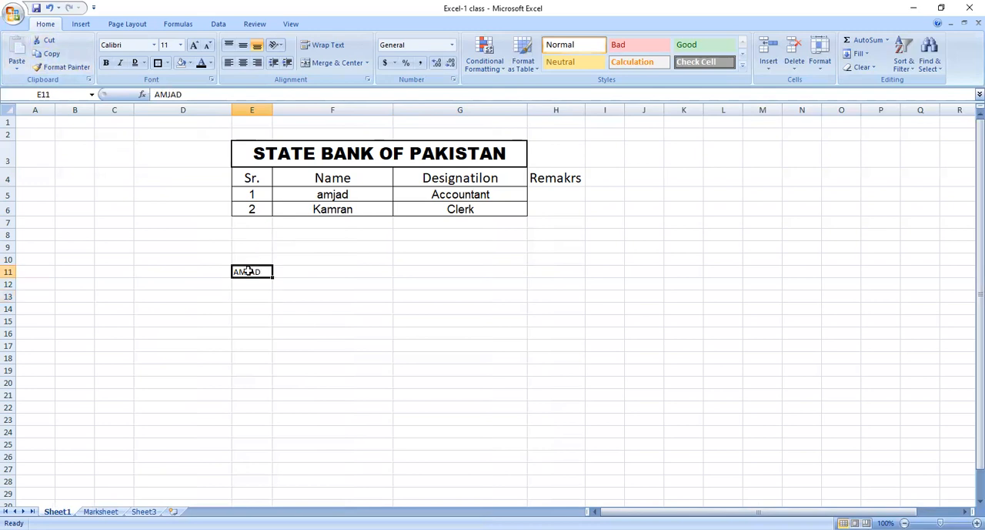
{"action": "right_click", "coordinate": [248, 271]}
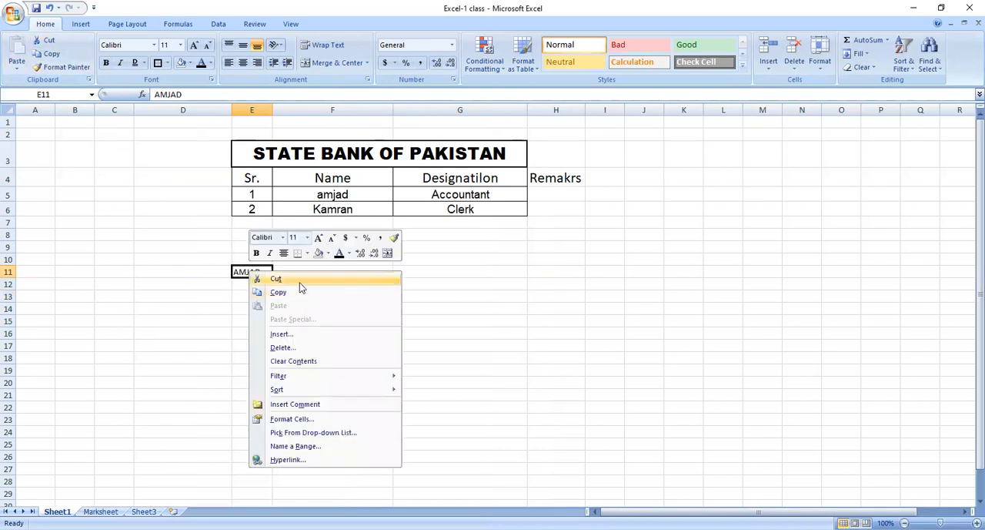
{"action": "left_click", "coordinate": [298, 280]}
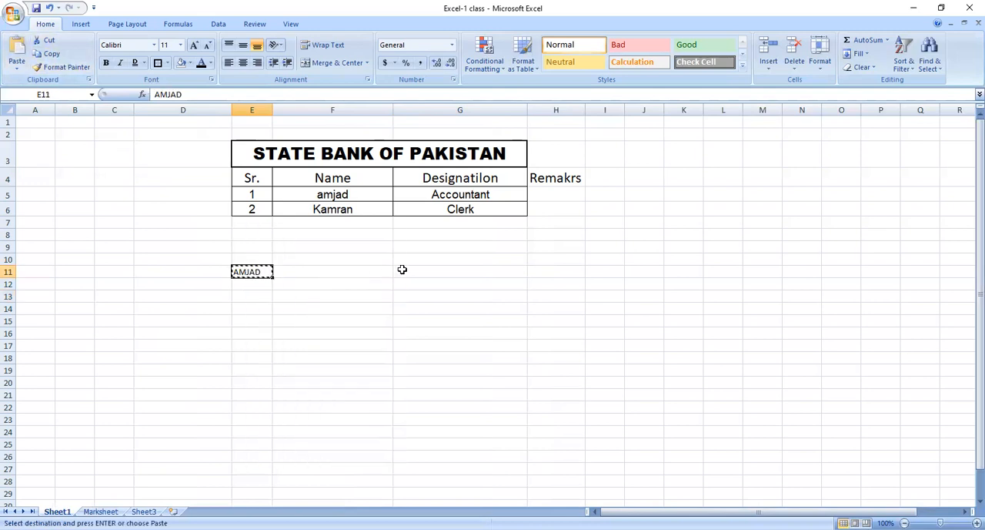
{"action": "left_click", "coordinate": [402, 269]}
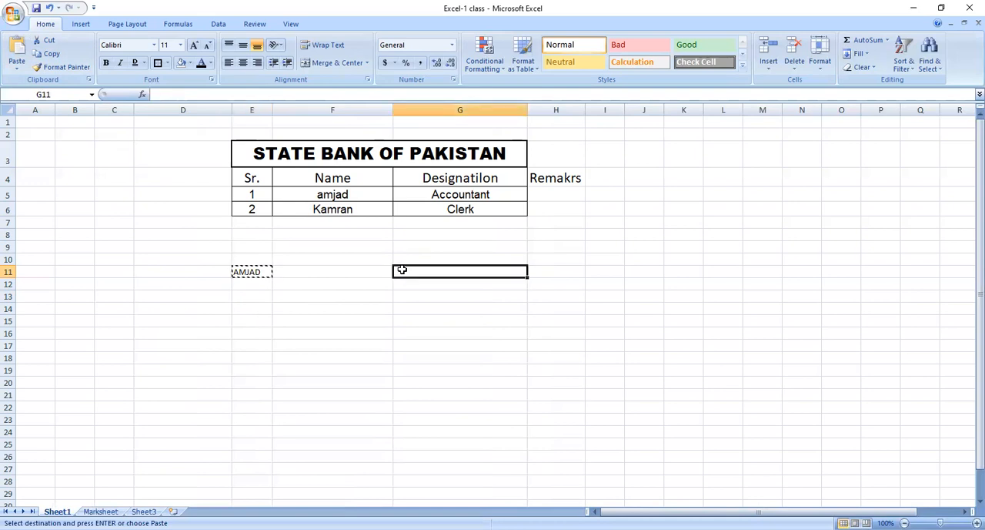
{"action": "key", "text": "ctrl+v"}
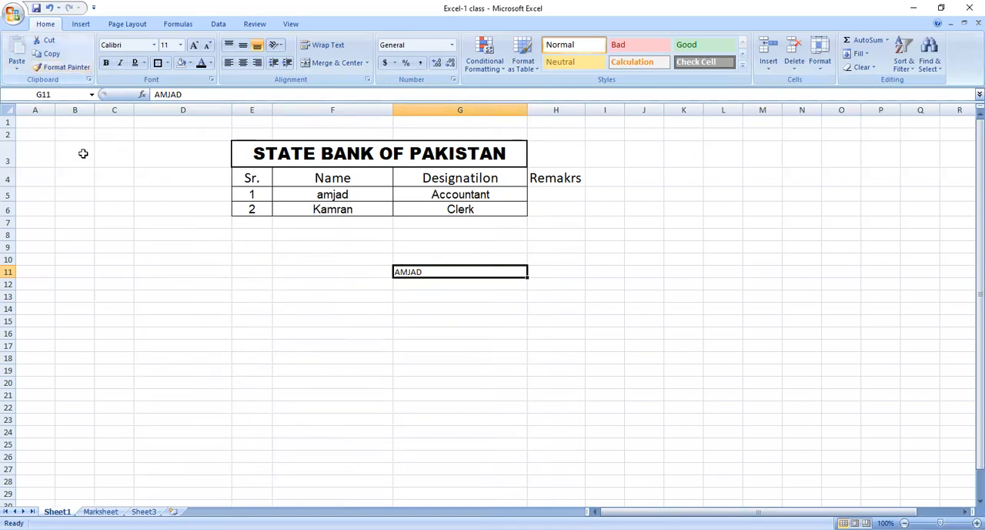
{"action": "left_click", "coordinate": [152, 287]}
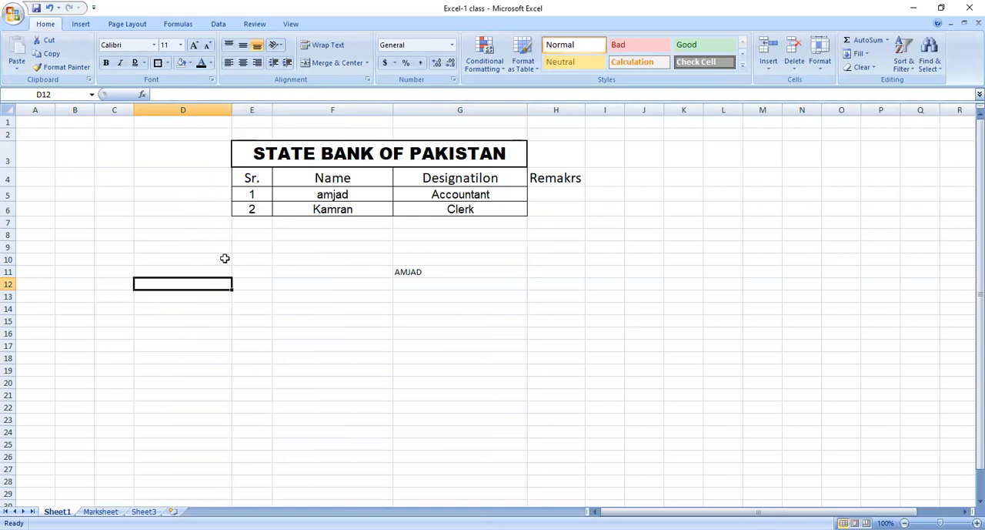
Copy the table's header and two data rows, E4 to G6, and paste them starting at cell L11.
{"action": "left_click", "coordinate": [269, 159]}
{"action": "left_click_drag", "start_coordinate": [267, 170], "coordinate": [447, 208]}
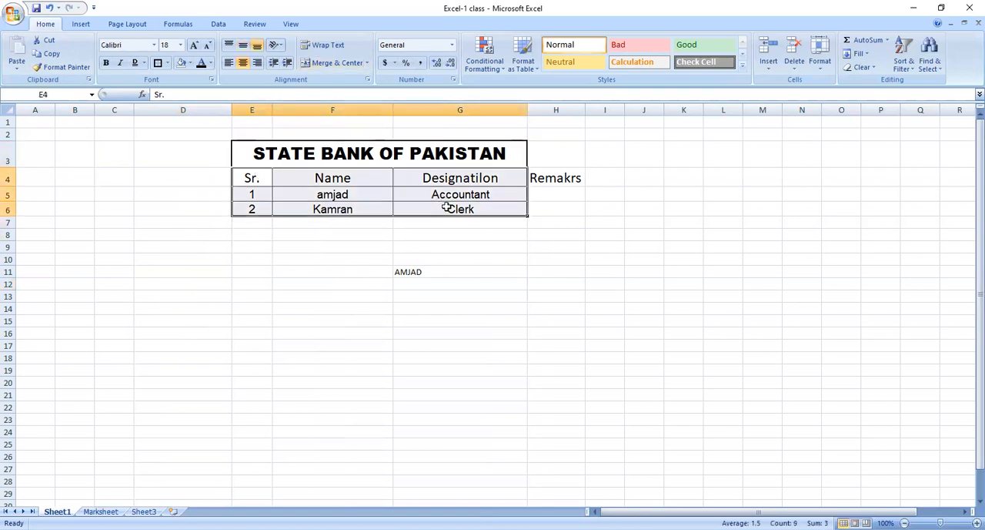
{"action": "key", "text": "ctrl+c"}
{"action": "left_click", "coordinate": [721, 269]}
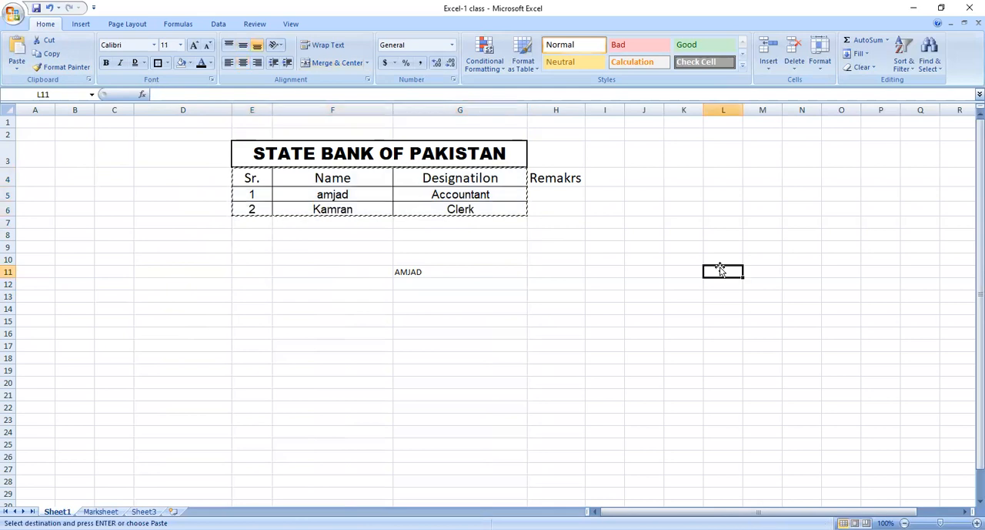
{"action": "key", "text": "Return"}
{"action": "left_click", "coordinate": [737, 321]}
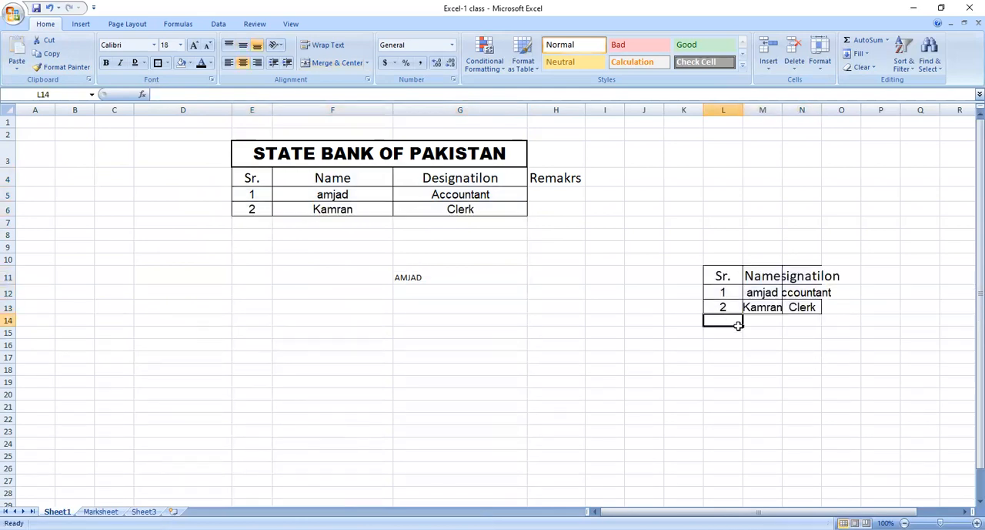
Copy the formatting of range E4 to G6 onto the pasted data rows L12 to N13 with Format Painter.
{"action": "left_click", "coordinate": [348, 192]}
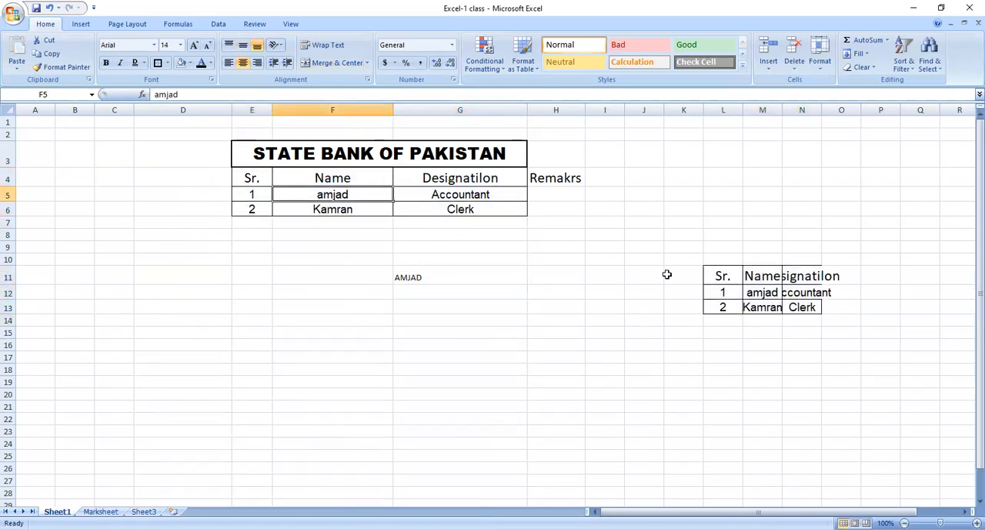
{"action": "left_click", "coordinate": [773, 293]}
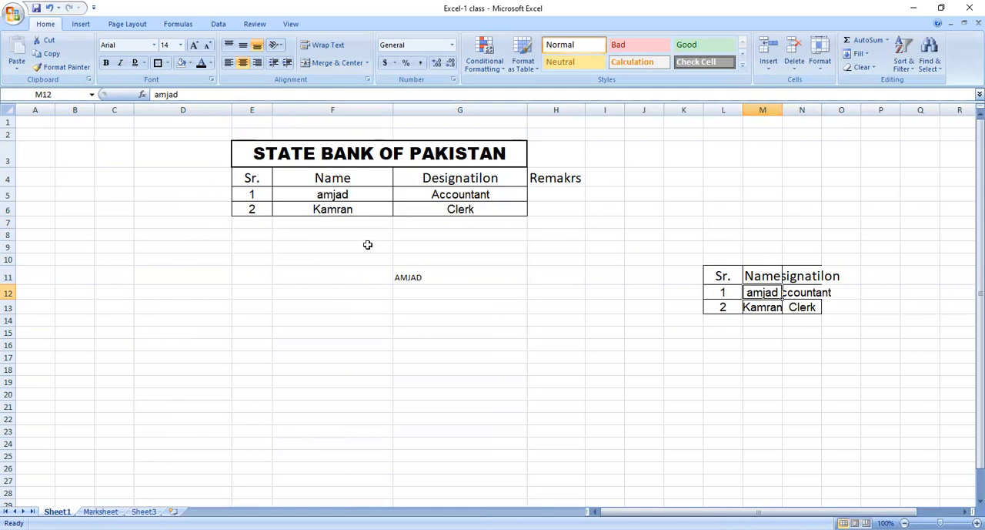
{"action": "mouse_move", "coordinate": [255, 174]}
{"action": "left_mouse_down"}
{"action": "mouse_move", "coordinate": [358, 209]}
{"action": "mouse_move", "coordinate": [394, 209]}
{"action": "left_mouse_up"}
{"action": "left_click", "coordinate": [59, 67]}
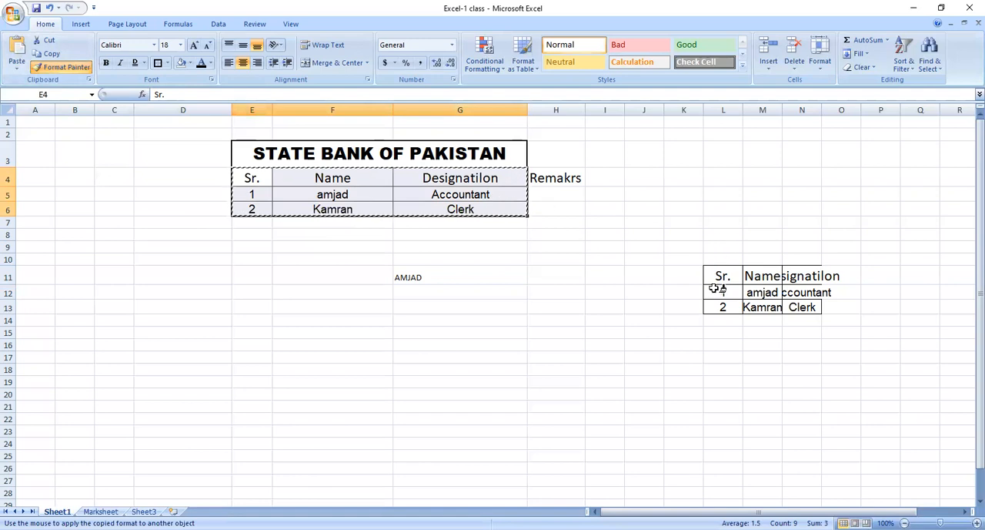
{"action": "mouse_move", "coordinate": [721, 291]}
{"action": "left_mouse_down"}
{"action": "mouse_move", "coordinate": [819, 312]}
{"action": "mouse_move", "coordinate": [807, 308]}
{"action": "left_mouse_up"}
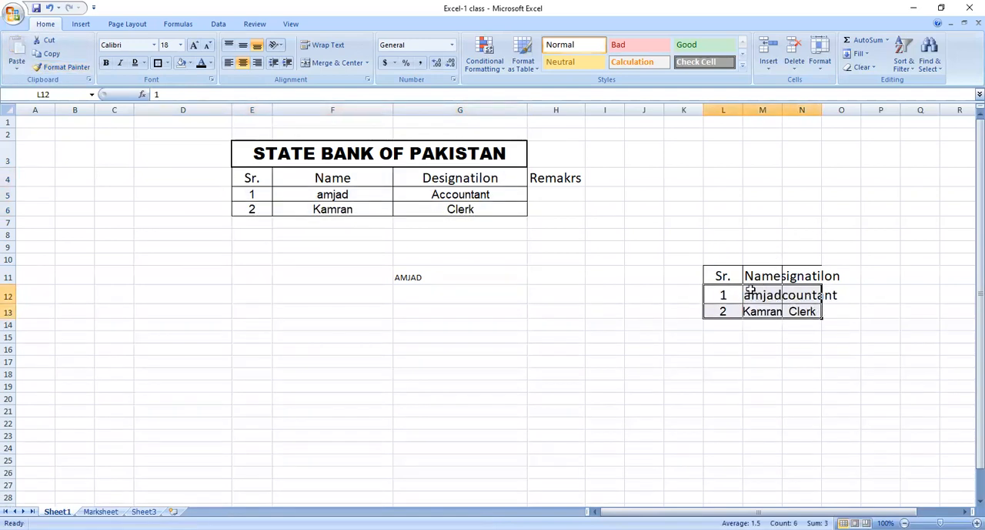
{"action": "left_click", "coordinate": [297, 195]}
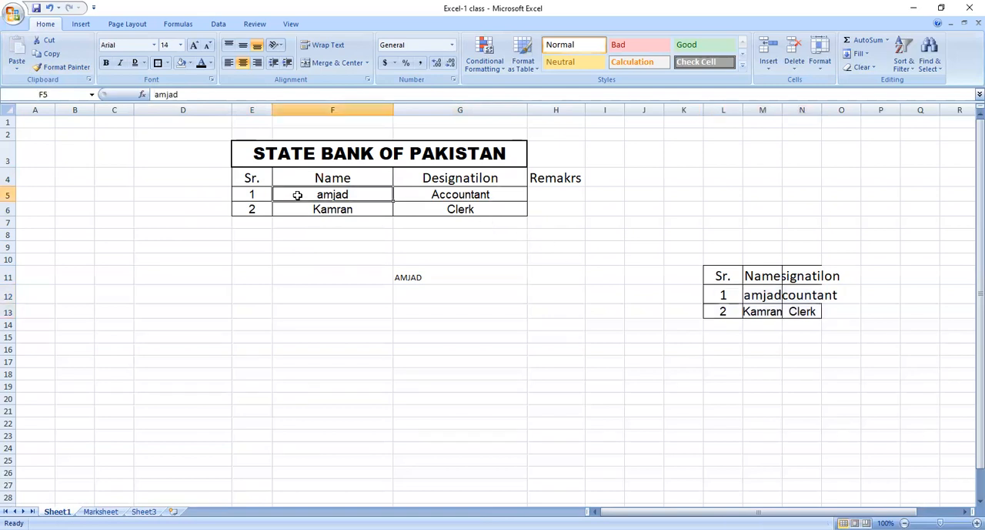
{"action": "left_click", "coordinate": [254, 193]}
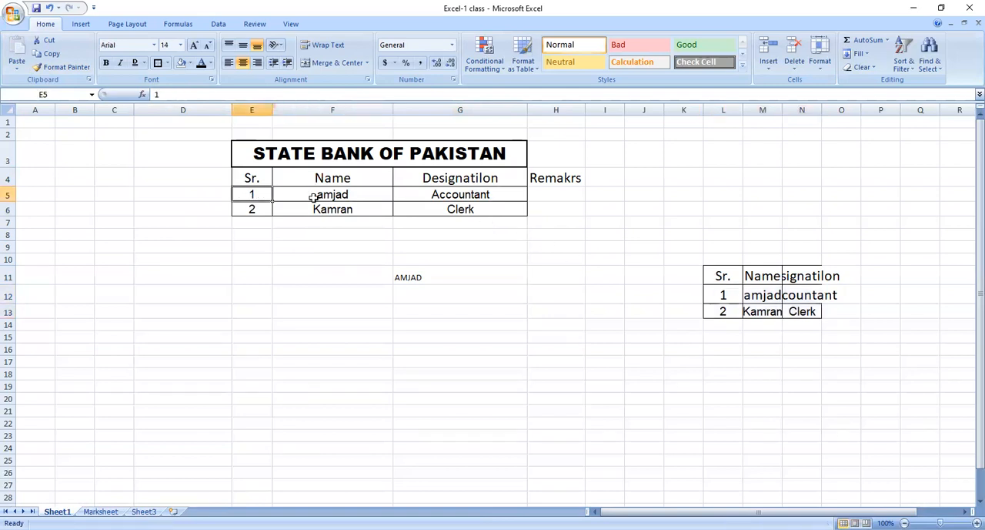
{"action": "left_click", "coordinate": [313, 197]}
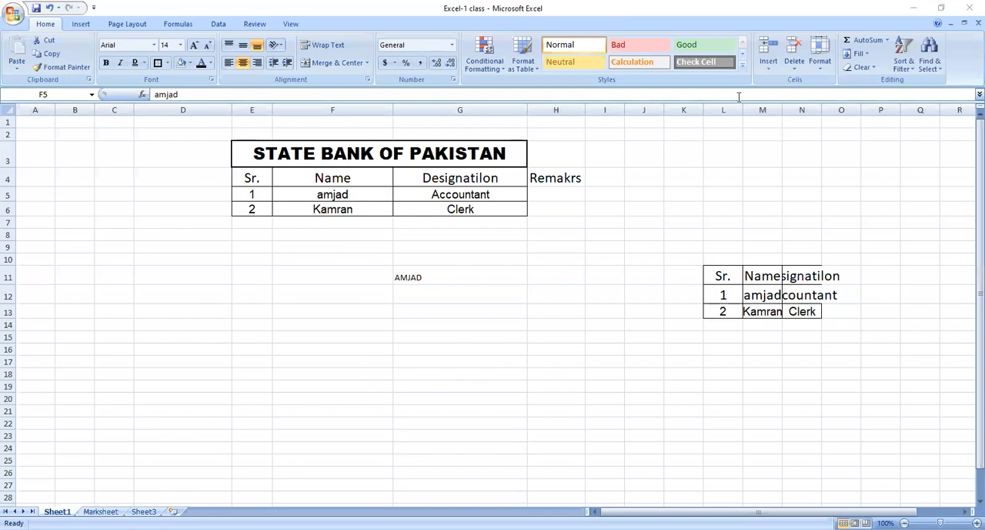
Autofit columns L to N to their contents and widen column M of the pasted table a little further.
{"action": "left_click_drag", "start_coordinate": [727, 110], "coordinate": [807, 112]}
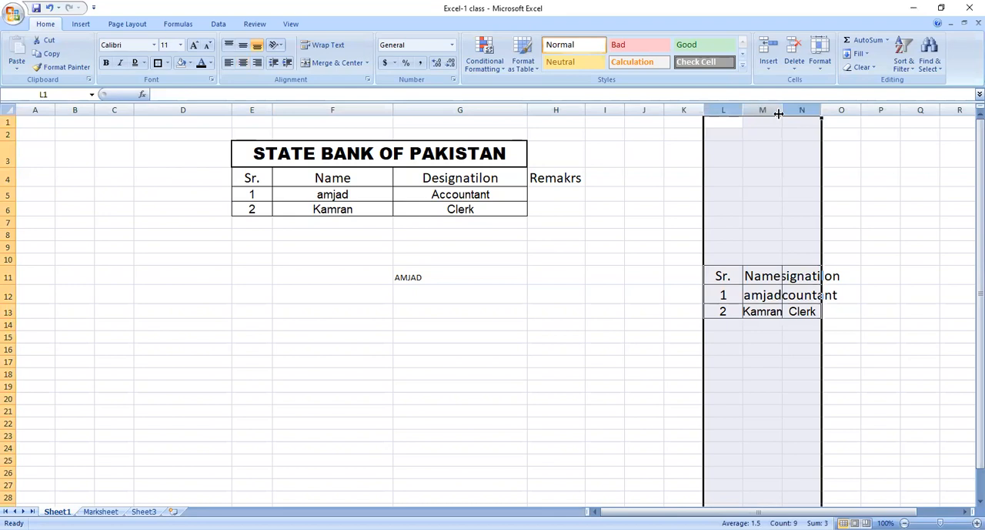
{"action": "double_click", "coordinate": [780, 113]}
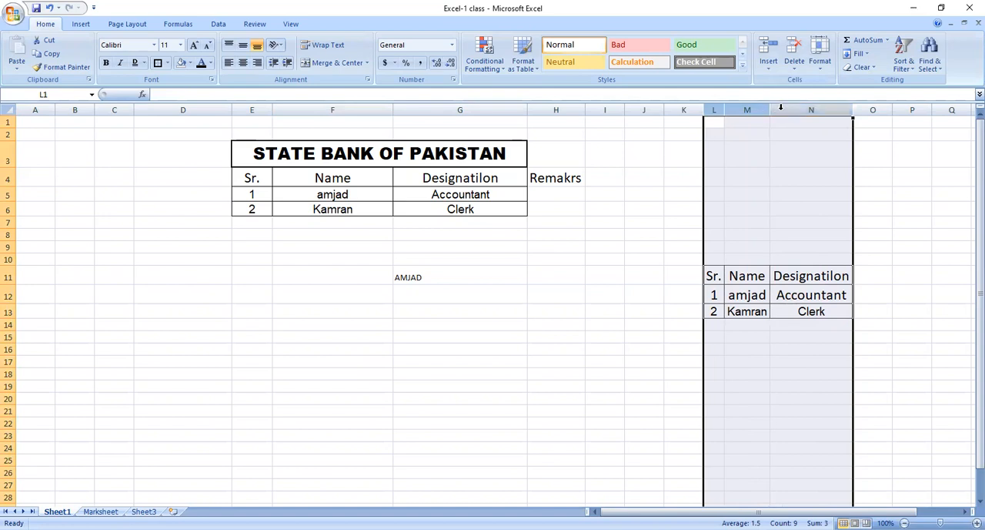
{"action": "left_click", "coordinate": [767, 173]}
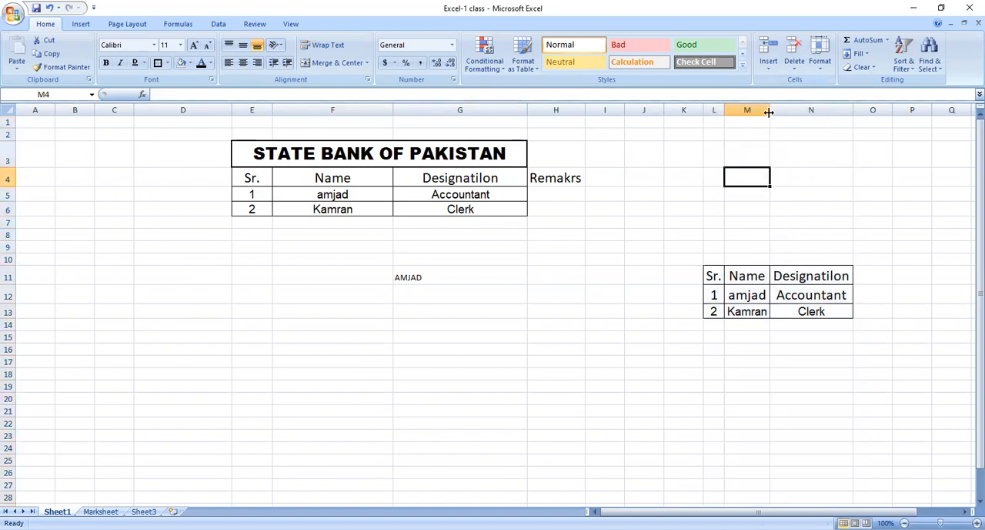
{"action": "left_click_drag", "start_coordinate": [768, 112], "coordinate": [794, 116]}
{"action": "left_click", "coordinate": [803, 260]}
{"action": "left_click", "coordinate": [733, 324]}
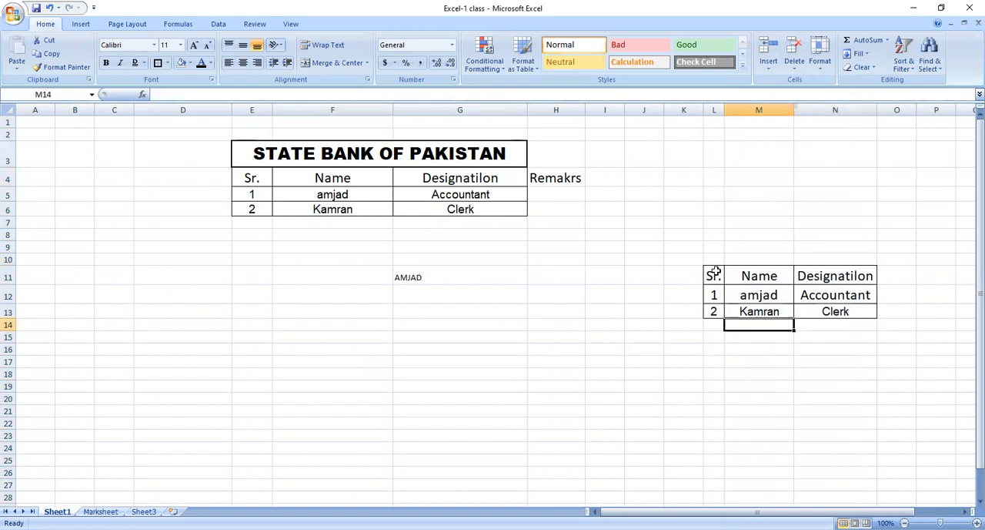
Change the font of the names and designations in cells M12 to N13 to Bahnschrift SemiCondensed.
{"action": "left_click", "coordinate": [422, 277]}
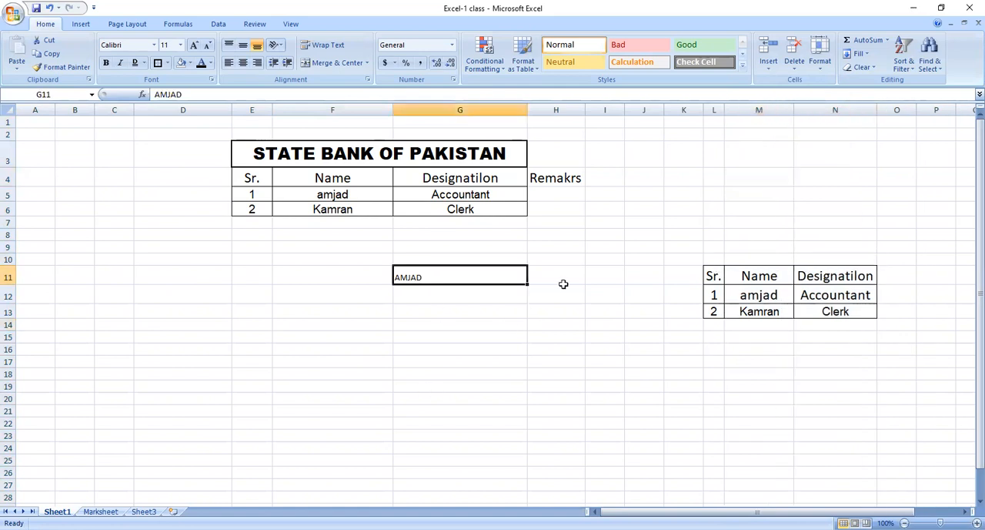
{"action": "left_click", "coordinate": [729, 291]}
{"action": "left_click_drag", "start_coordinate": [757, 305], "coordinate": [808, 310]}
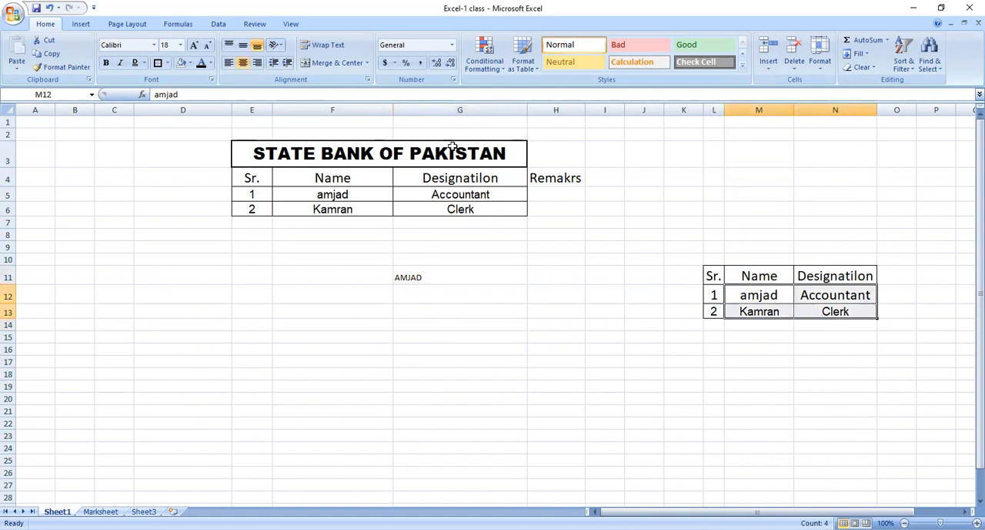
{"action": "left_click", "coordinate": [153, 45]}
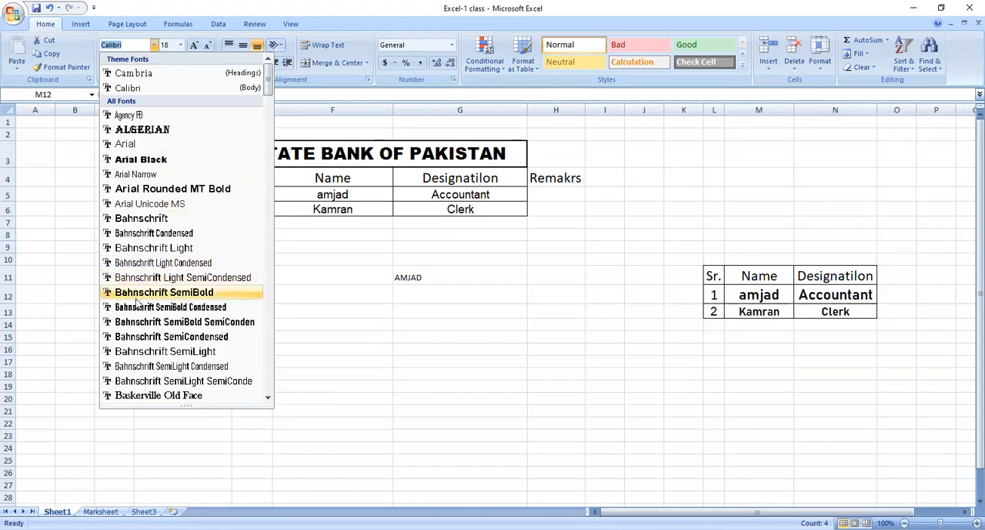
{"action": "left_click", "coordinate": [140, 337]}
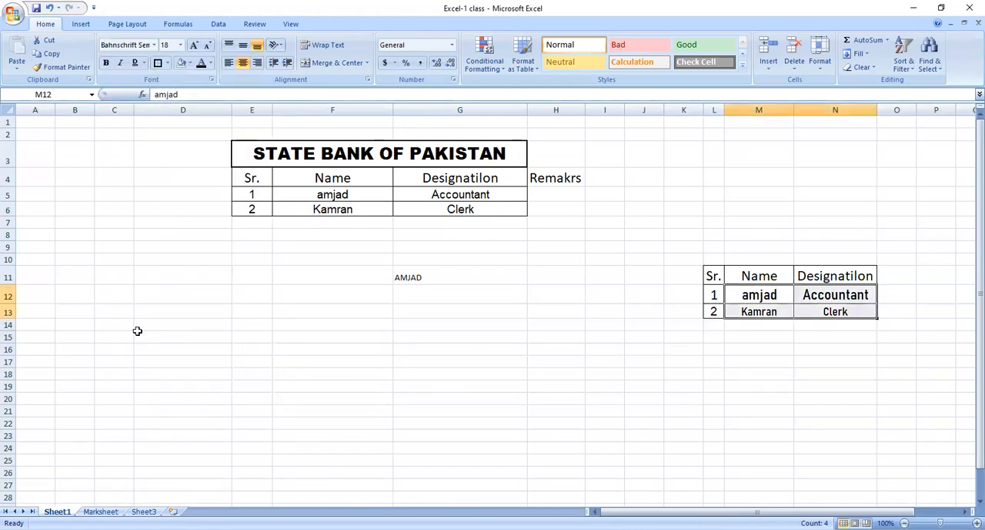
Try font size 24 on cells M12 to N13 and reduce it to 18.
{"action": "left_click", "coordinate": [180, 45]}
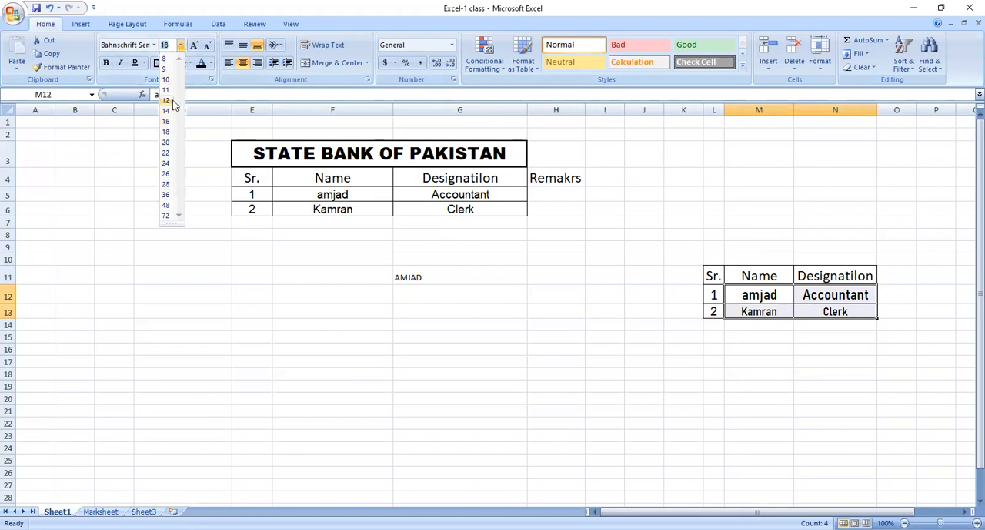
{"action": "left_click", "coordinate": [167, 164]}
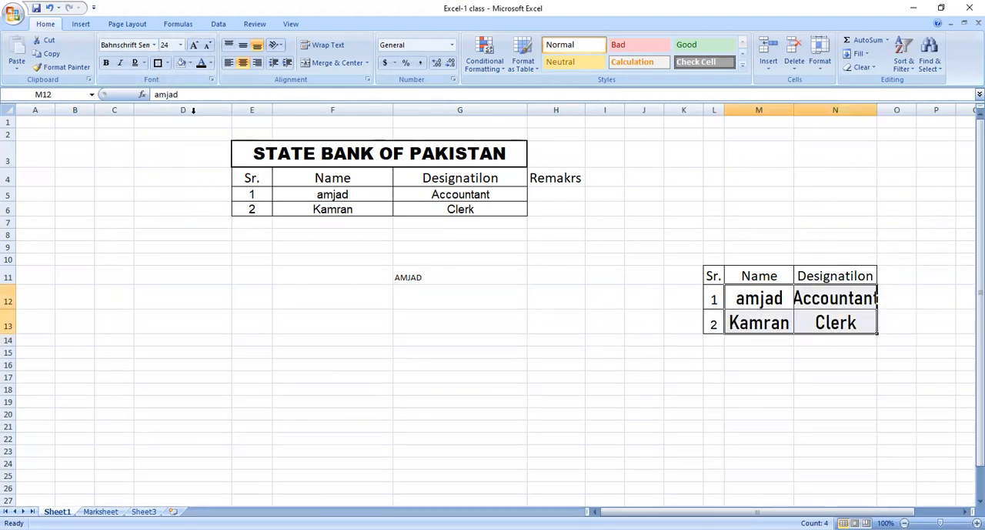
{"action": "left_click", "coordinate": [181, 45]}
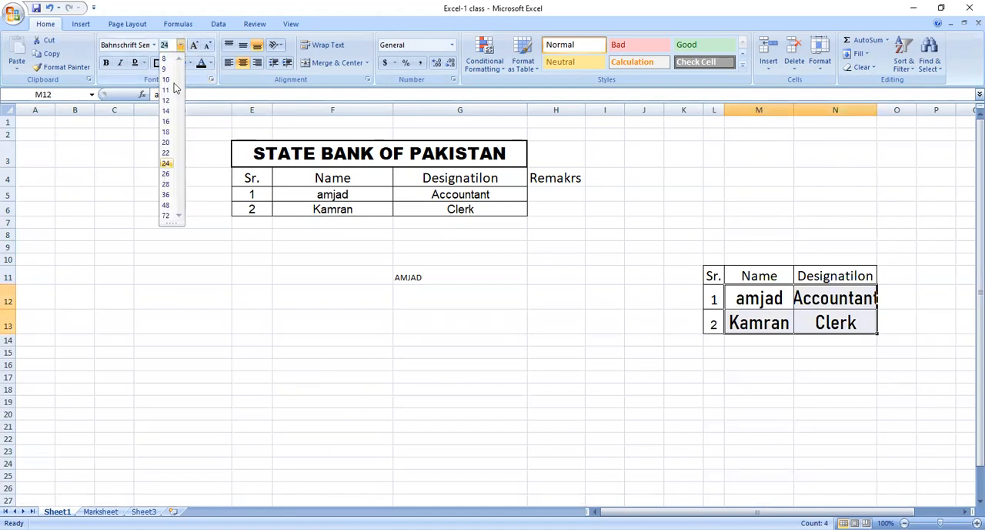
{"action": "left_click", "coordinate": [167, 132]}
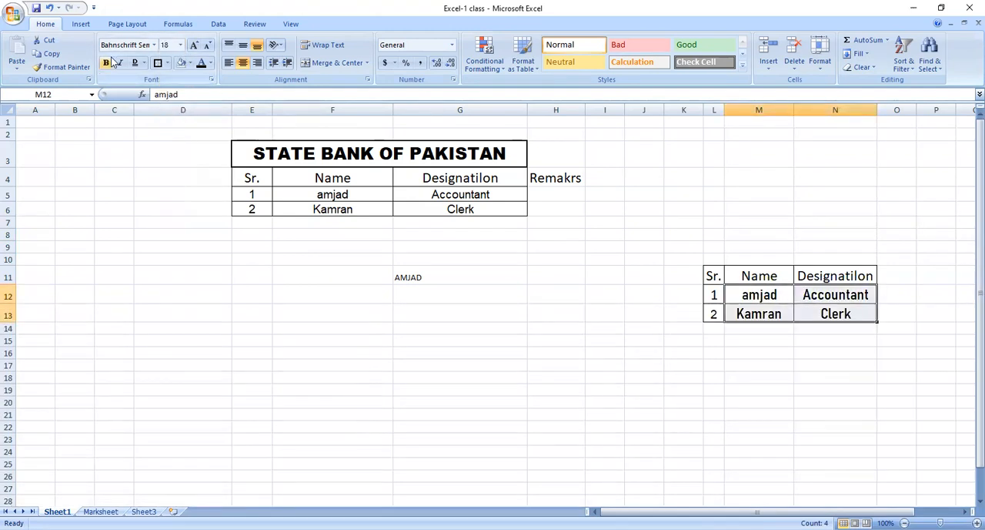
Make the names and designations in cells M12 to N13 bold and italic with a single underline.
{"action": "left_click", "coordinate": [107, 63]}
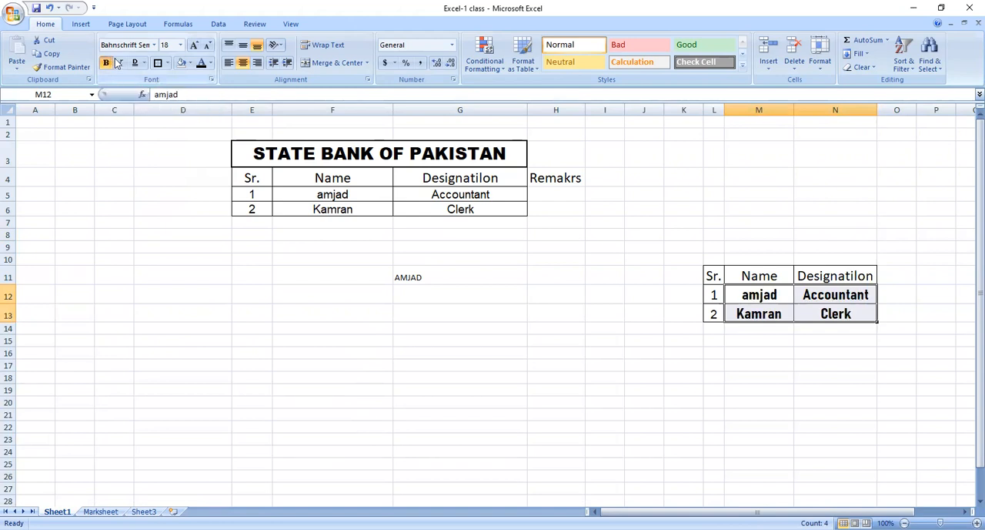
{"action": "left_click", "coordinate": [120, 62]}
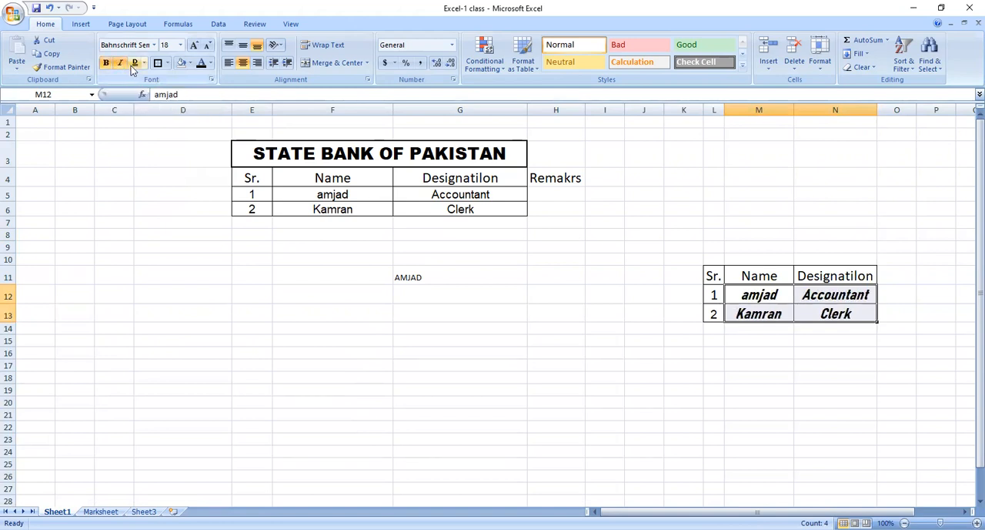
{"action": "left_click", "coordinate": [135, 64]}
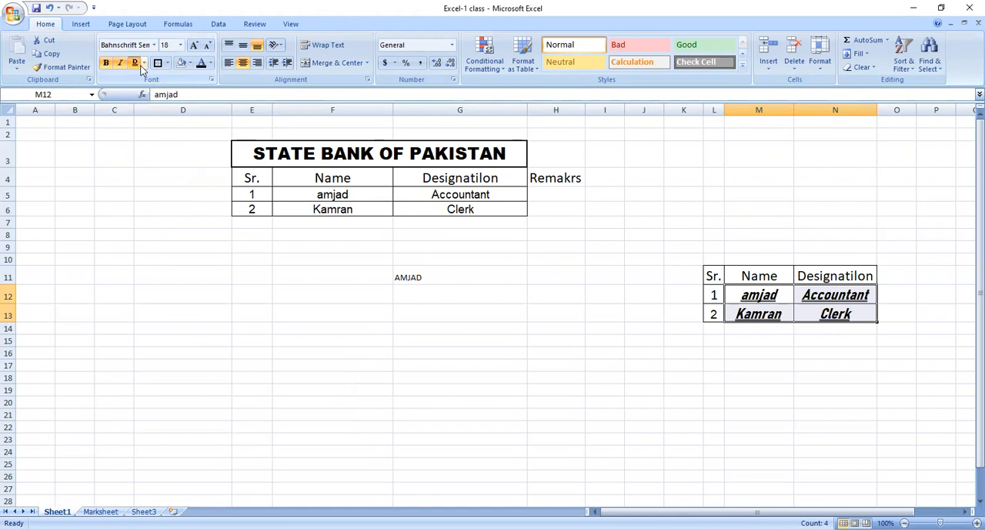
{"action": "left_click", "coordinate": [146, 65]}
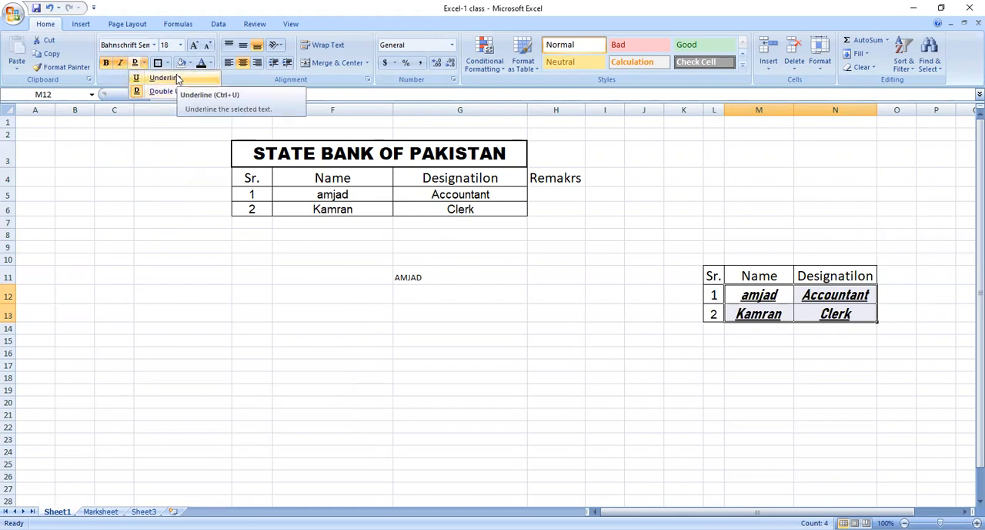
{"action": "left_click", "coordinate": [177, 78]}
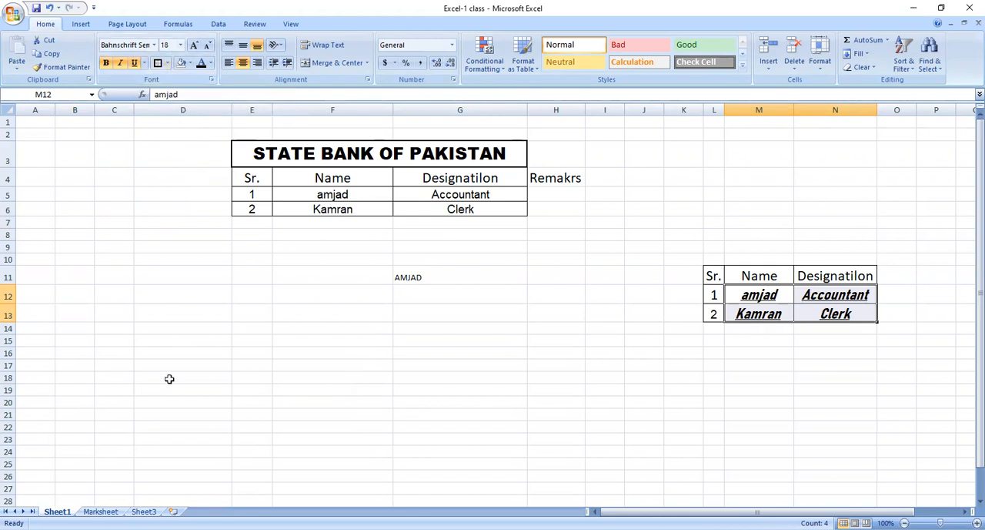
Apply a Thick Box Border to cell G11.
{"action": "left_click", "coordinate": [407, 287]}
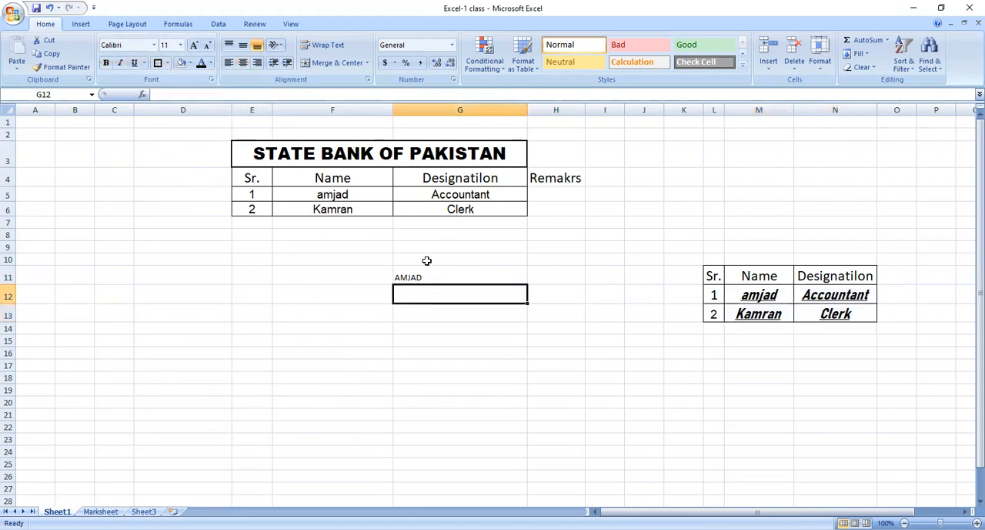
{"action": "left_click", "coordinate": [426, 270]}
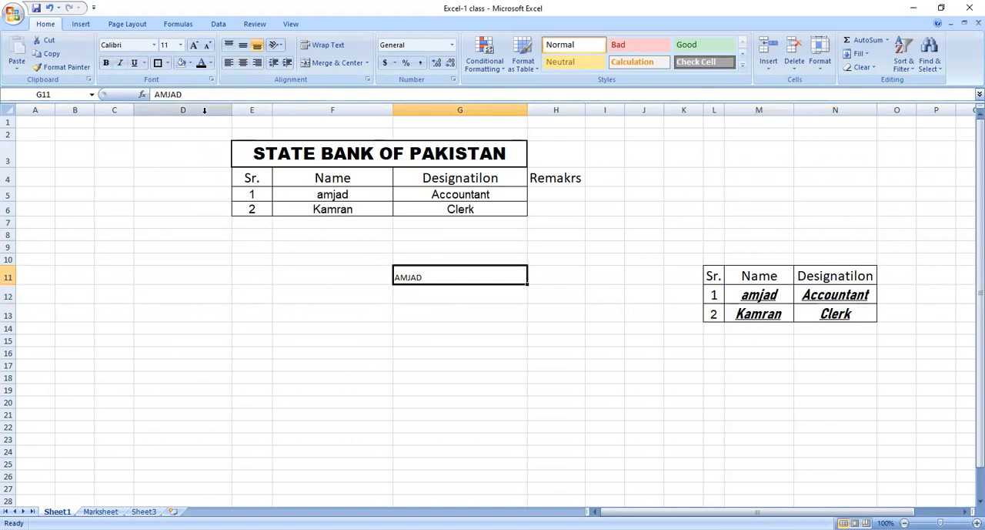
{"action": "left_click", "coordinate": [167, 64]}
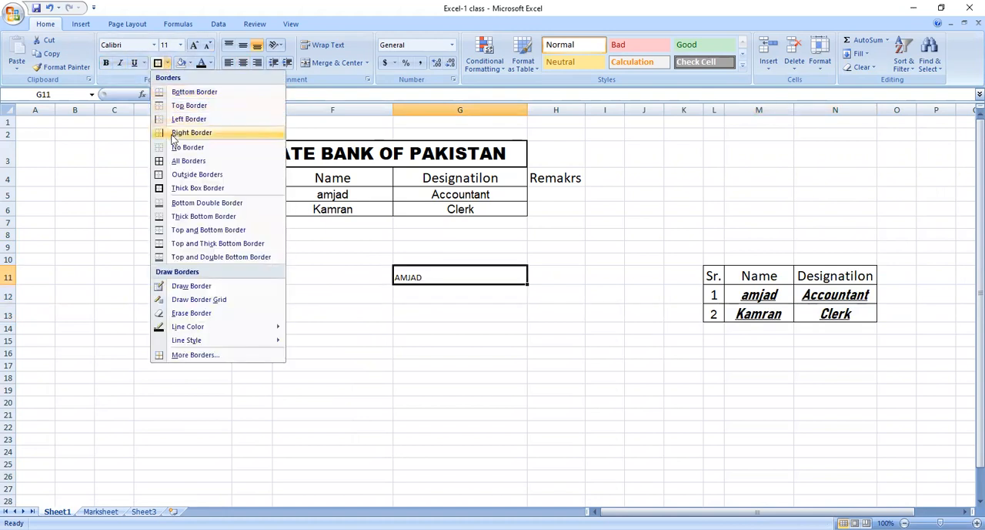
{"action": "left_click", "coordinate": [231, 188]}
{"action": "left_click", "coordinate": [332, 315]}
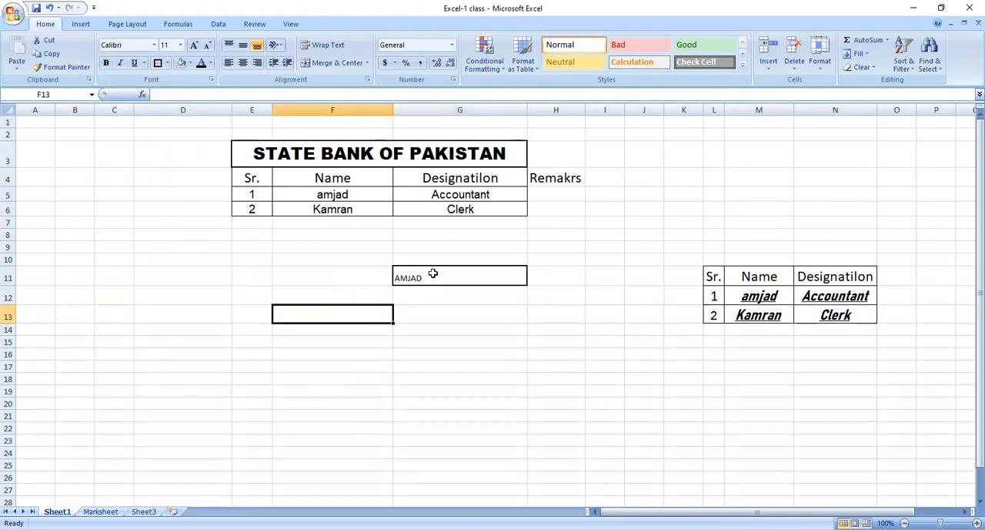
Apply Outside Borders to cell G11 and add a Bottom Double Border.
{"action": "left_click", "coordinate": [433, 273]}
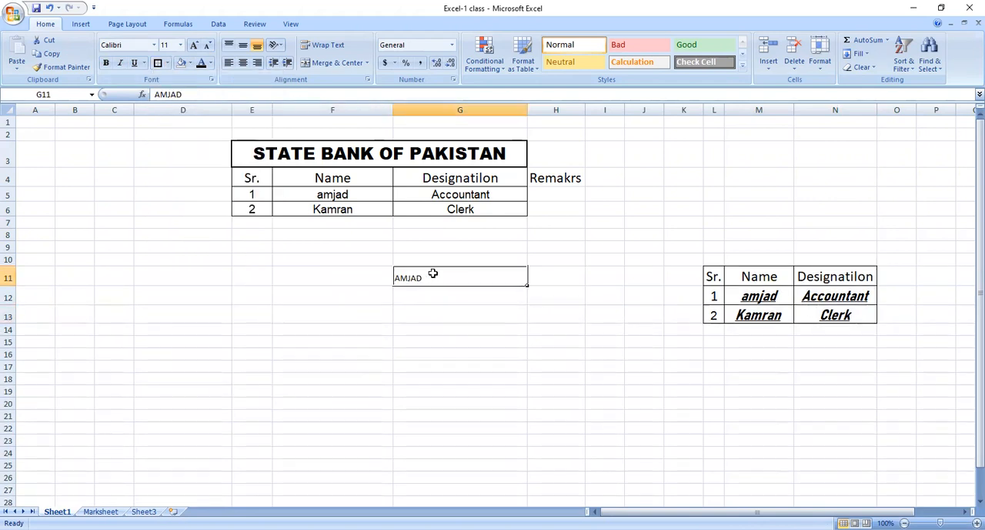
{"action": "left_click", "coordinate": [167, 63]}
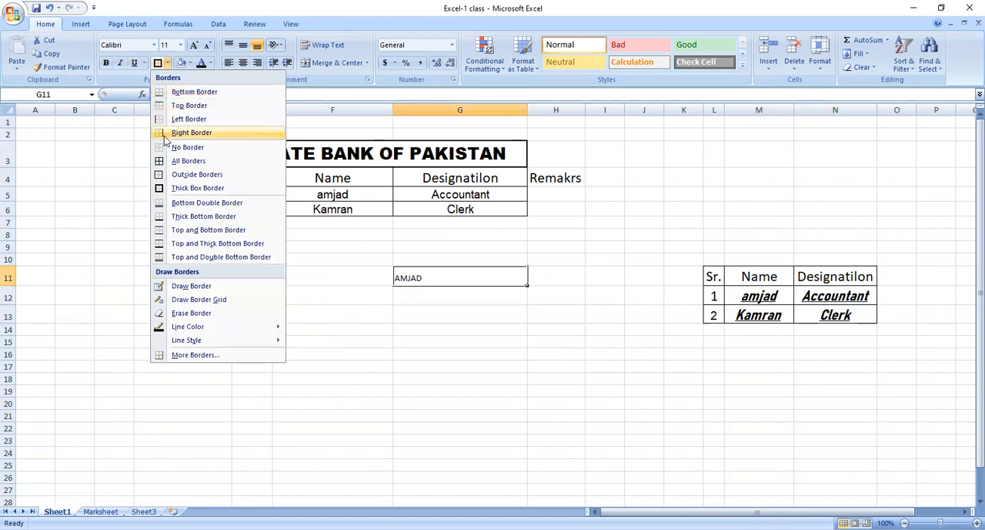
{"action": "left_click", "coordinate": [184, 175]}
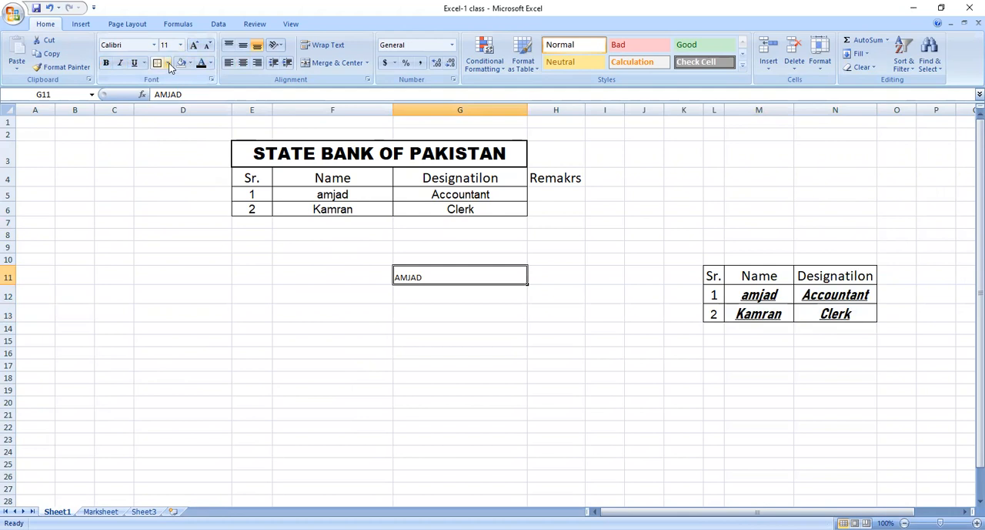
{"action": "left_click", "coordinate": [168, 63]}
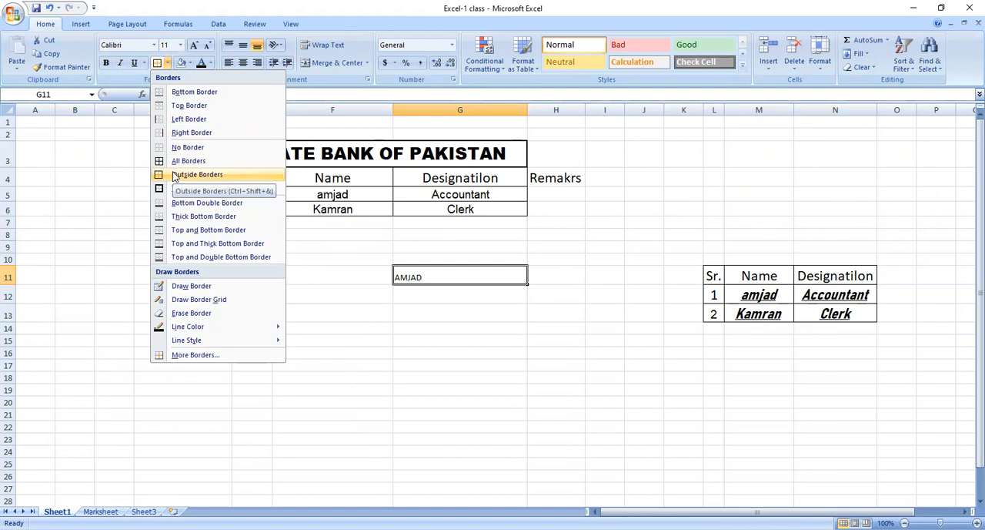
{"action": "left_click", "coordinate": [214, 207]}
{"action": "left_click", "coordinate": [202, 245]}
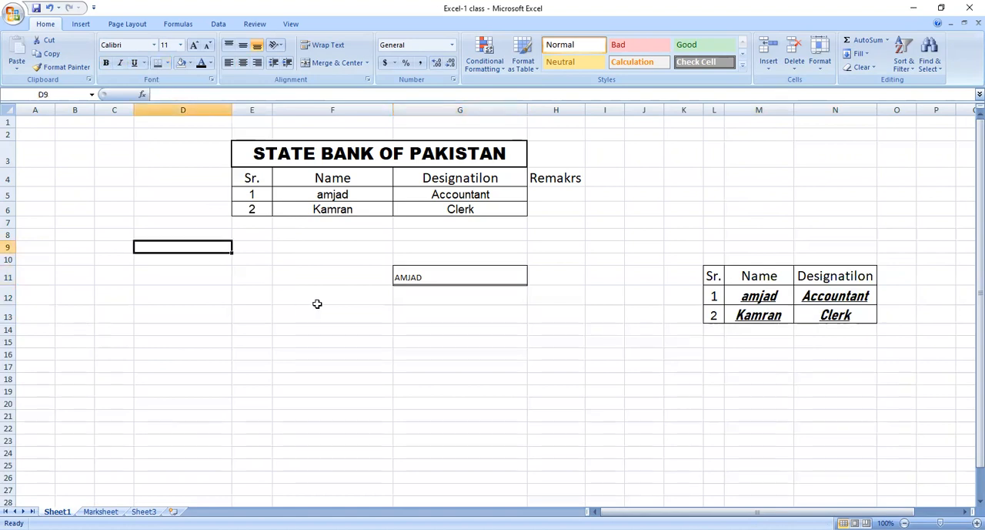
{"action": "left_click", "coordinate": [435, 272]}
{"action": "left_click", "coordinate": [442, 294]}
{"action": "left_click", "coordinate": [453, 272]}
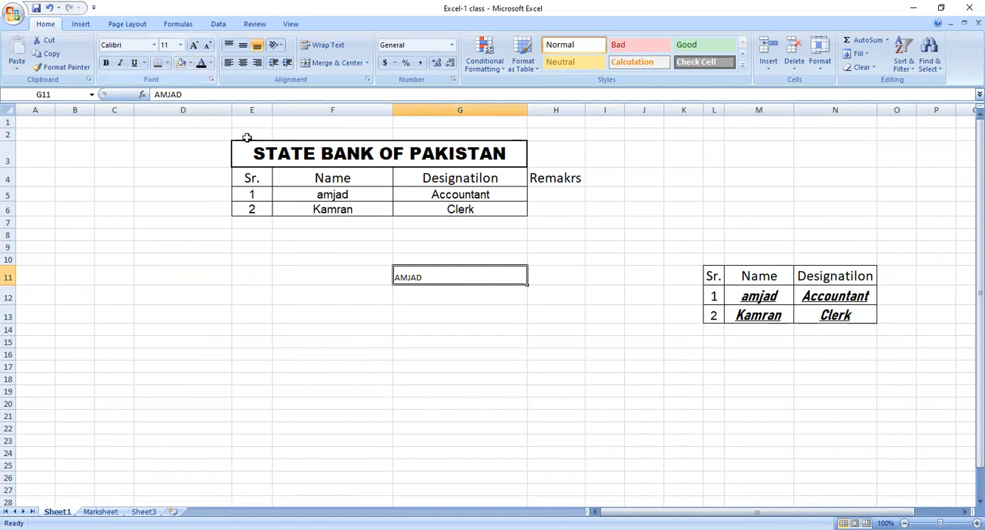
Try a light aqua fill with white text on table cells E4 to G6.
{"action": "left_click_drag", "start_coordinate": [251, 181], "coordinate": [426, 214]}
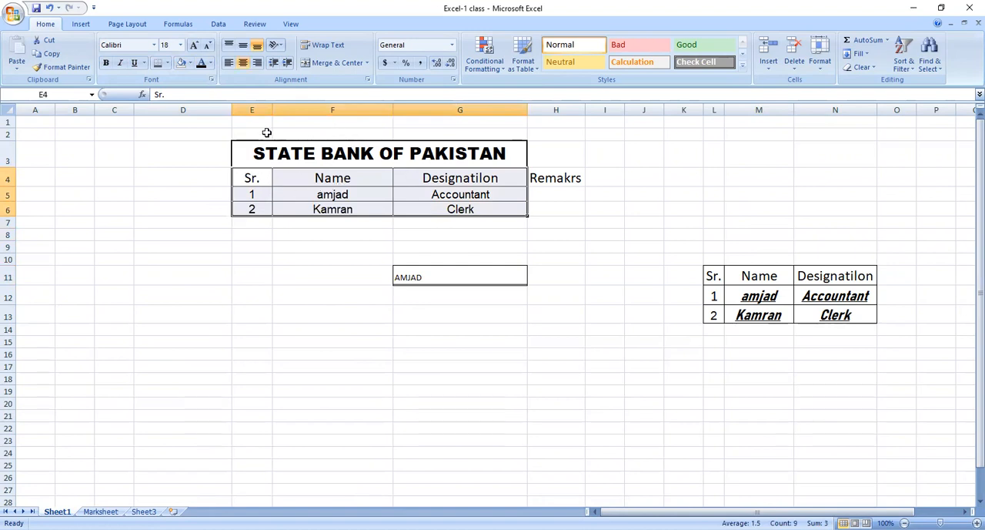
{"action": "left_click", "coordinate": [190, 65]}
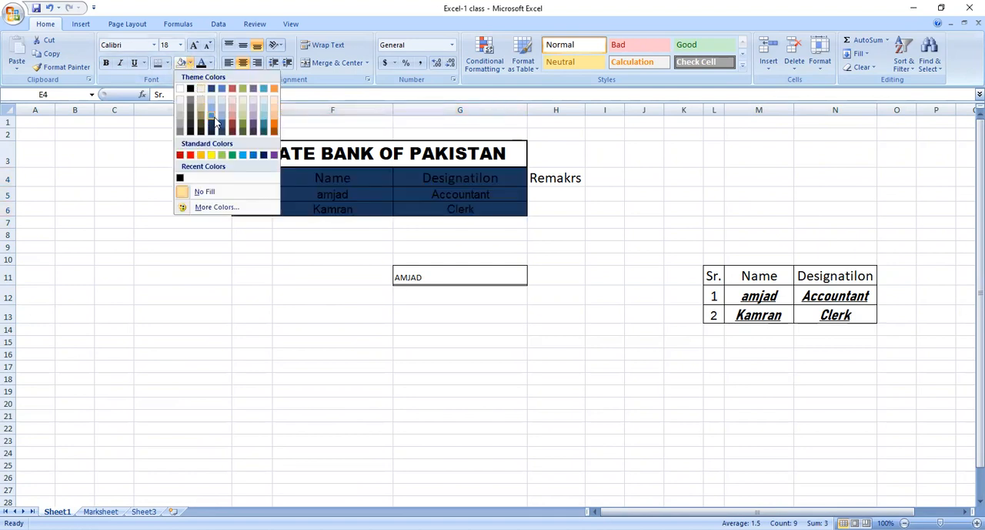
{"action": "left_click", "coordinate": [263, 115]}
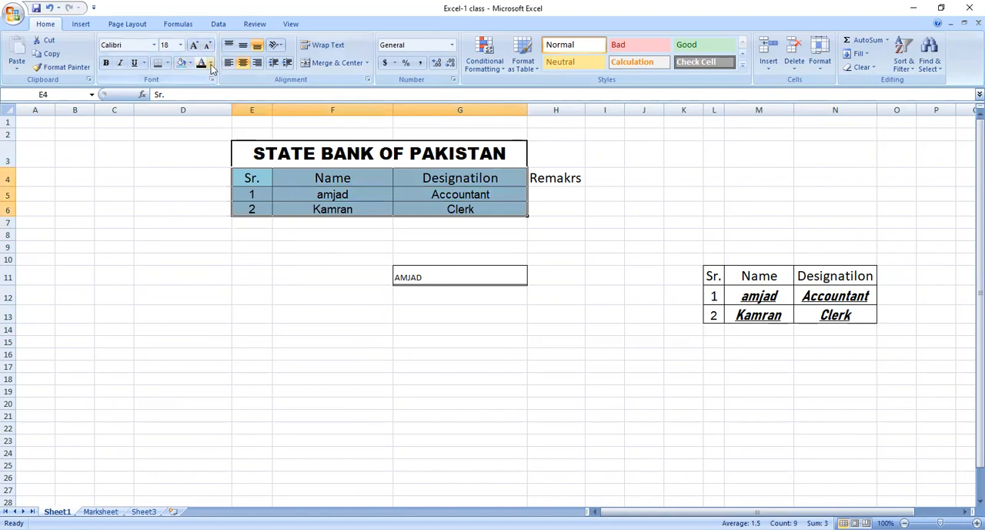
{"action": "left_click", "coordinate": [210, 65]}
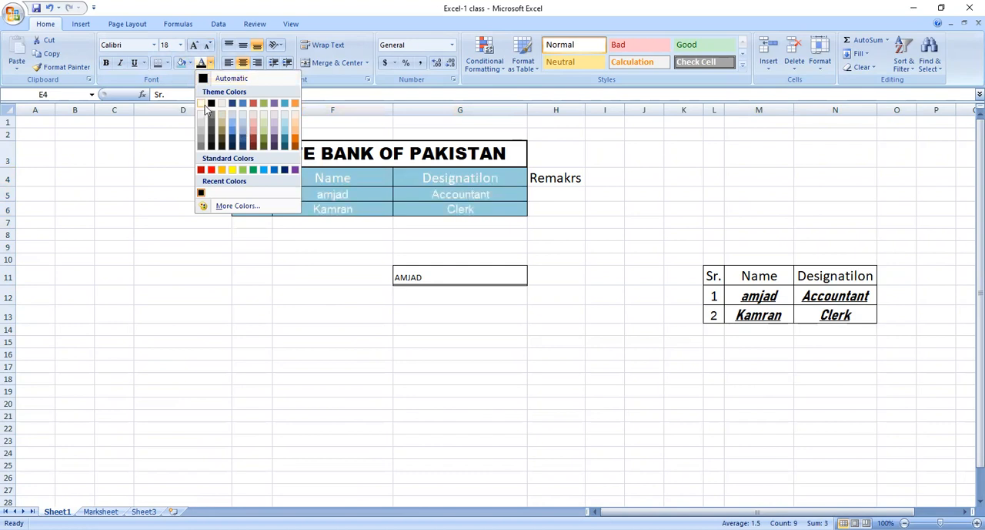
{"action": "left_click", "coordinate": [202, 104]}
{"action": "left_click", "coordinate": [265, 232]}
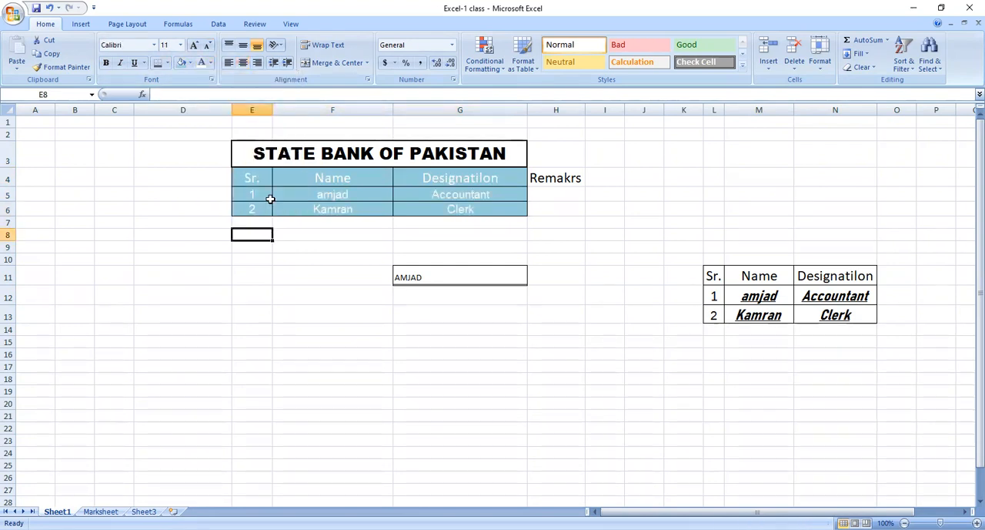
Set the font color of cells E4 to G6 to yellow and their fill to red.
{"action": "left_click_drag", "start_coordinate": [254, 177], "coordinate": [440, 215]}
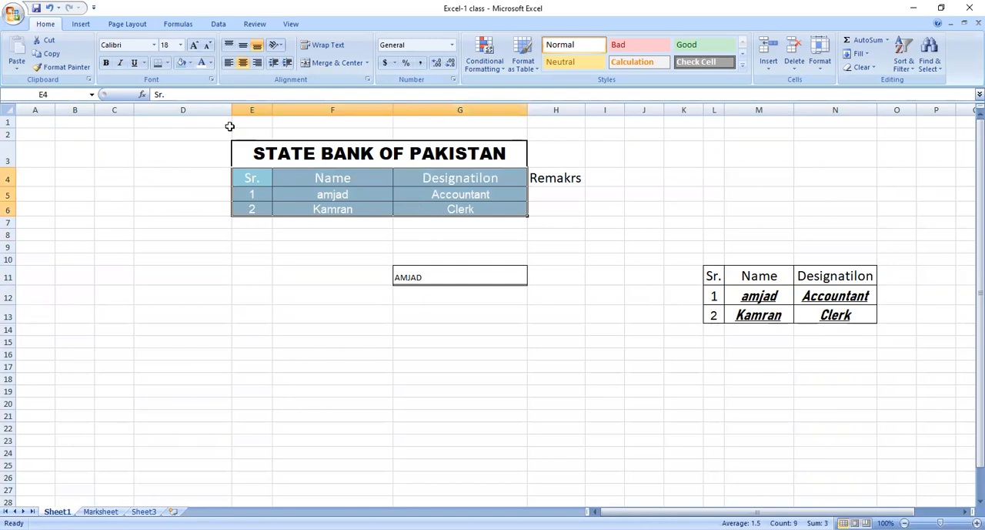
{"action": "left_click", "coordinate": [211, 65]}
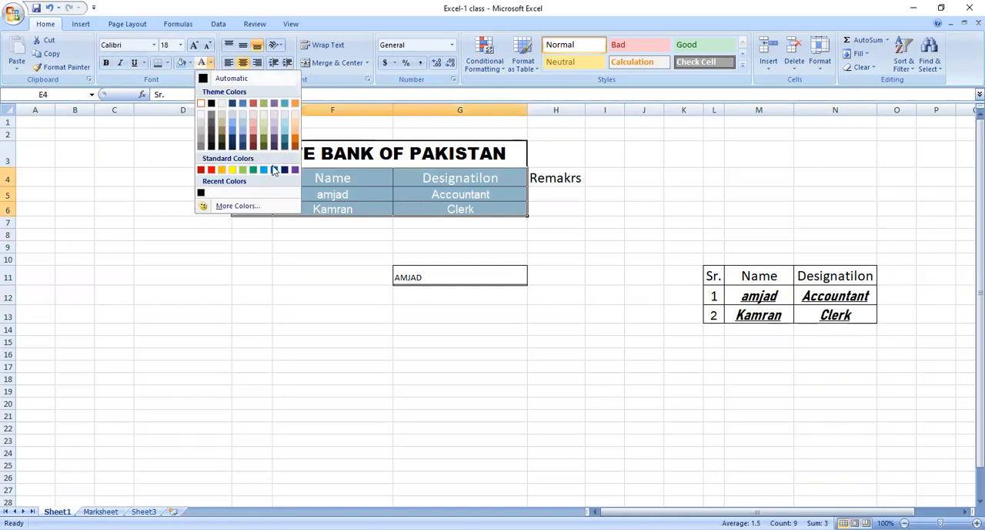
{"action": "left_click", "coordinate": [232, 170]}
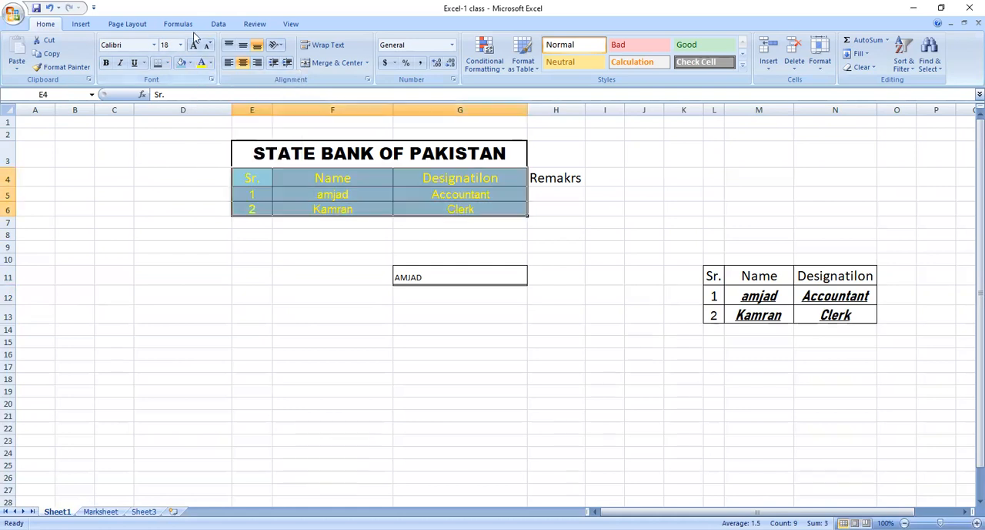
{"action": "left_click", "coordinate": [191, 65]}
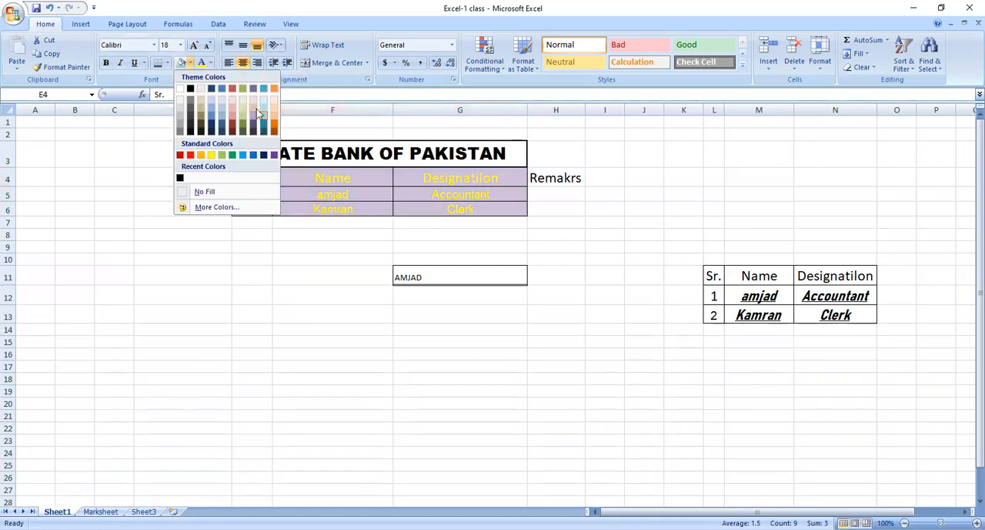
{"action": "left_click", "coordinate": [189, 156]}
{"action": "left_click", "coordinate": [282, 189]}
{"action": "left_click", "coordinate": [329, 222]}
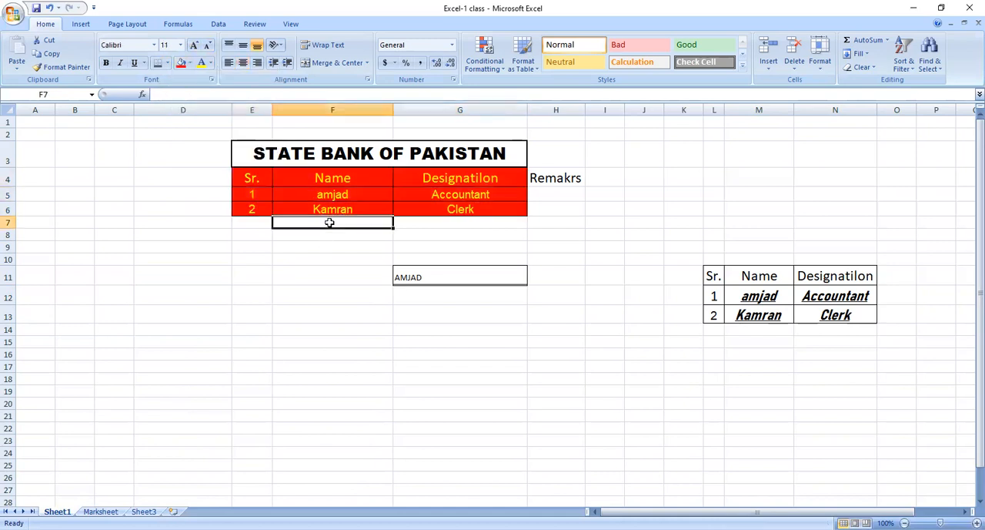
Fill the merged title cell STATE BANK OF PAKISTAN with the standard light blue.
{"action": "left_click", "coordinate": [254, 157]}
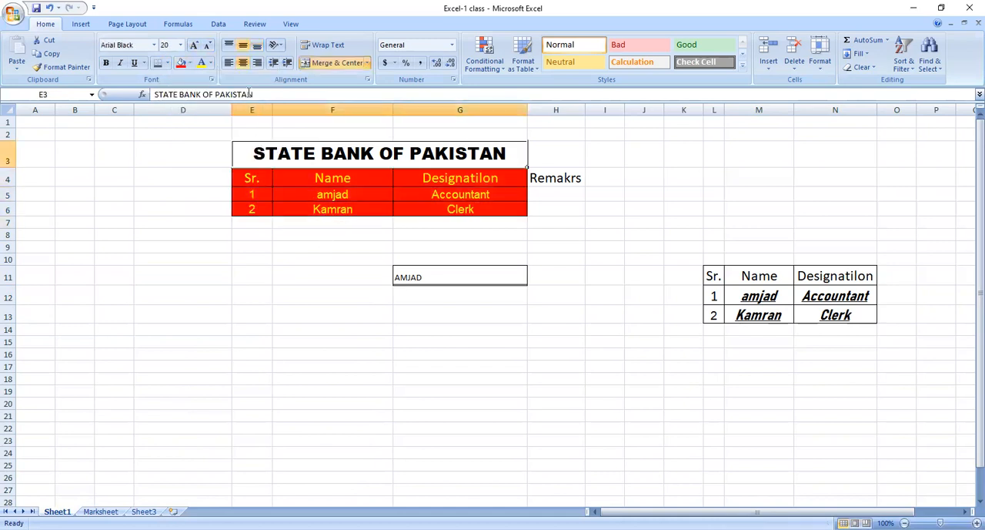
{"action": "left_click", "coordinate": [191, 65]}
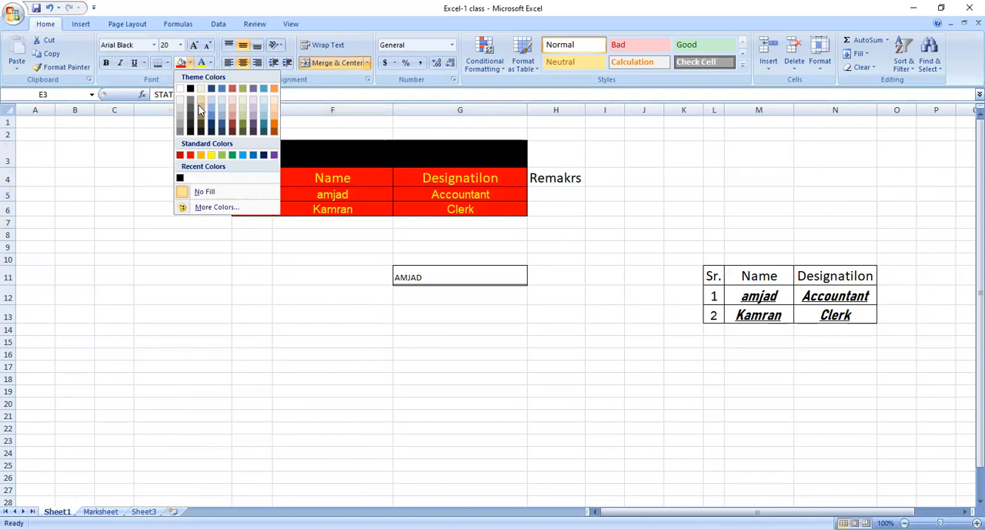
{"action": "left_click", "coordinate": [247, 155]}
{"action": "left_click", "coordinate": [266, 236]}
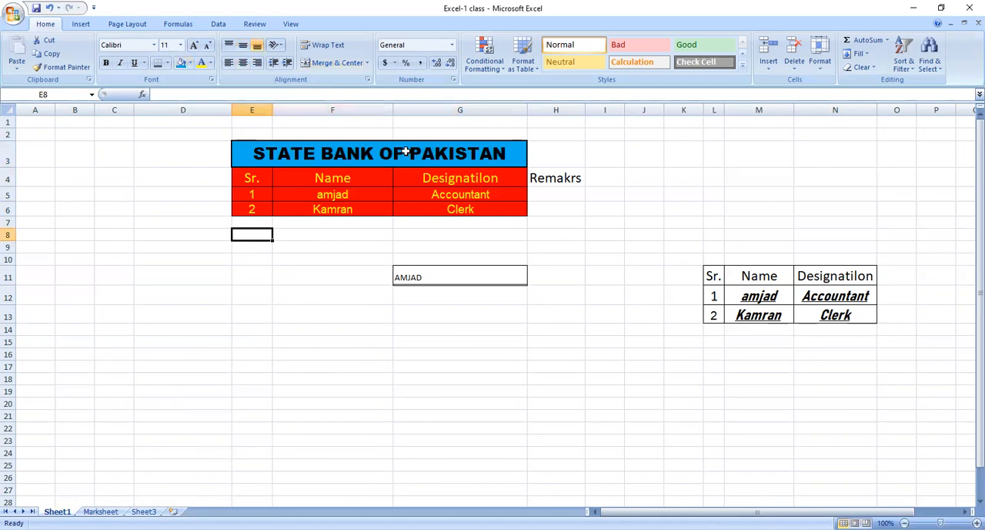
{"action": "left_click", "coordinate": [506, 204]}
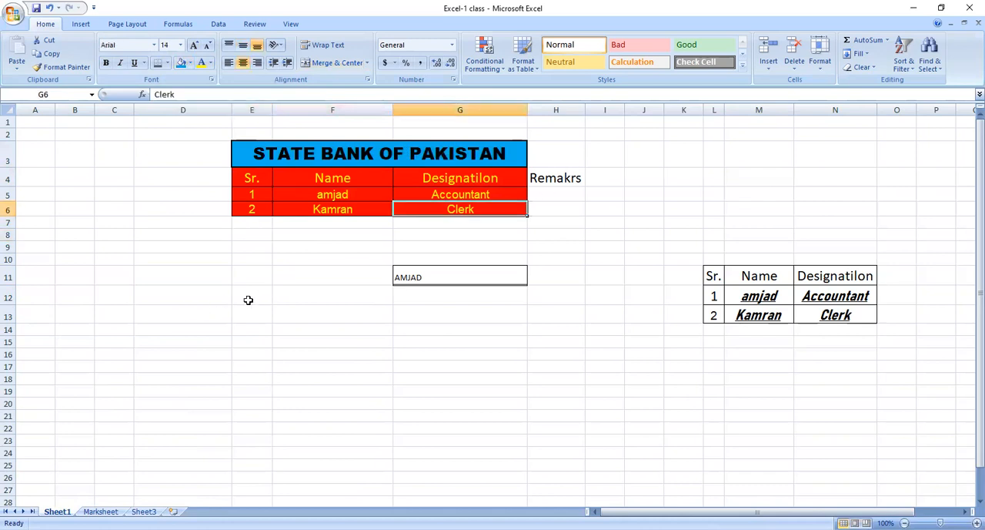
Merge and center the Remakrs heading across cells H4 to H6.
{"action": "left_click_drag", "start_coordinate": [552, 154], "coordinate": [579, 206]}
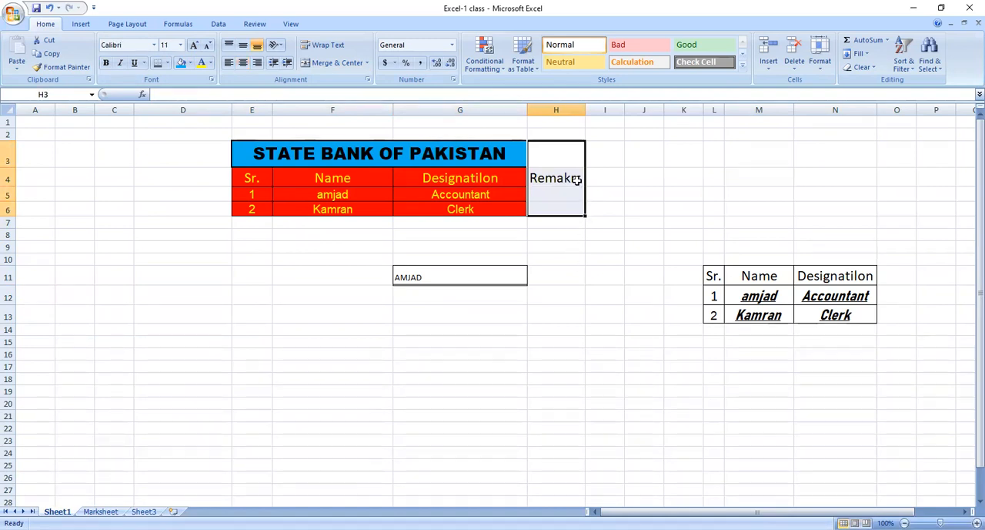
{"action": "left_click", "coordinate": [610, 294]}
{"action": "left_click", "coordinate": [557, 179]}
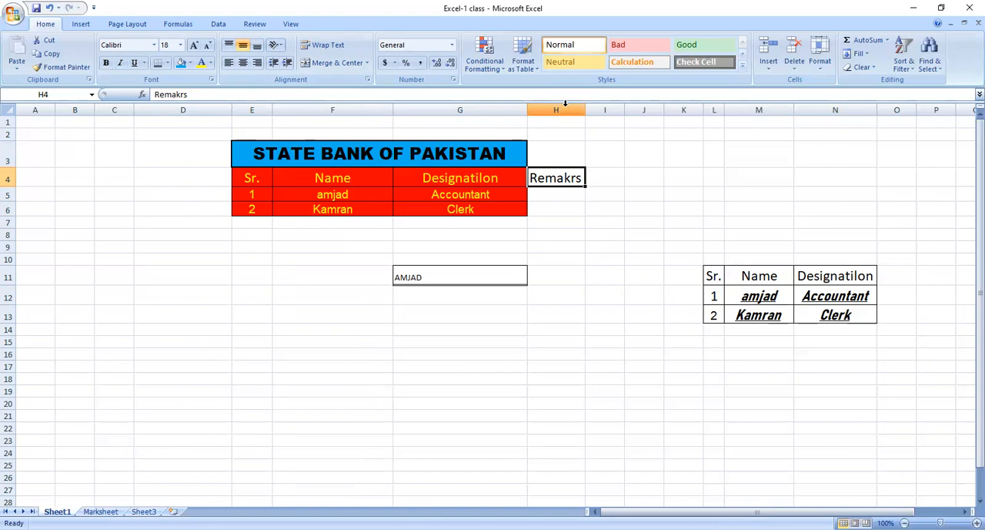
{"action": "left_click", "coordinate": [545, 198]}
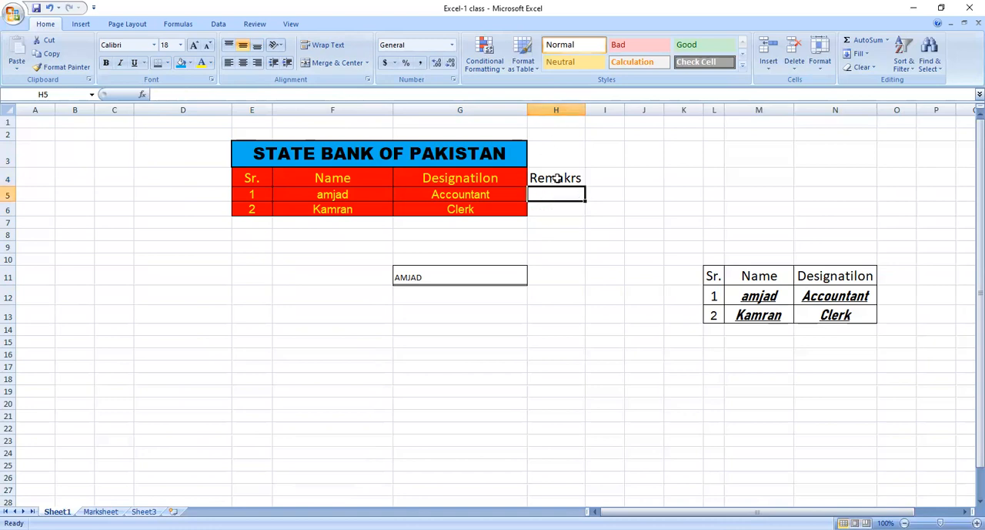
{"action": "left_click_drag", "start_coordinate": [557, 178], "coordinate": [556, 205]}
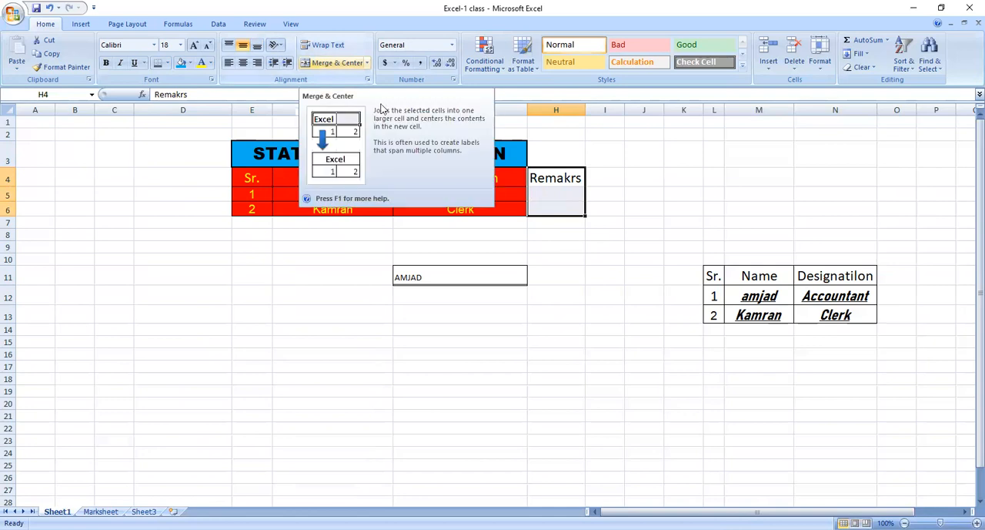
{"action": "left_click", "coordinate": [327, 63]}
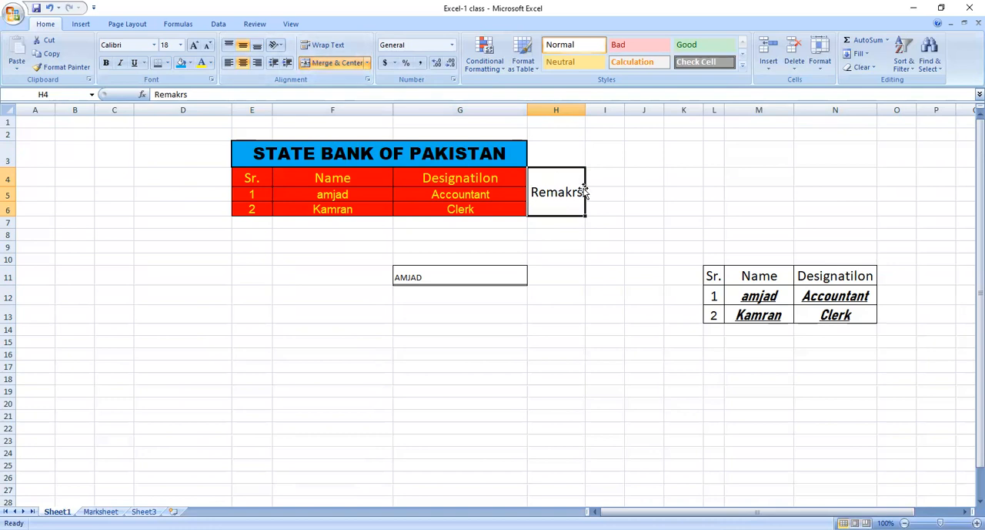
{"action": "left_click", "coordinate": [562, 235]}
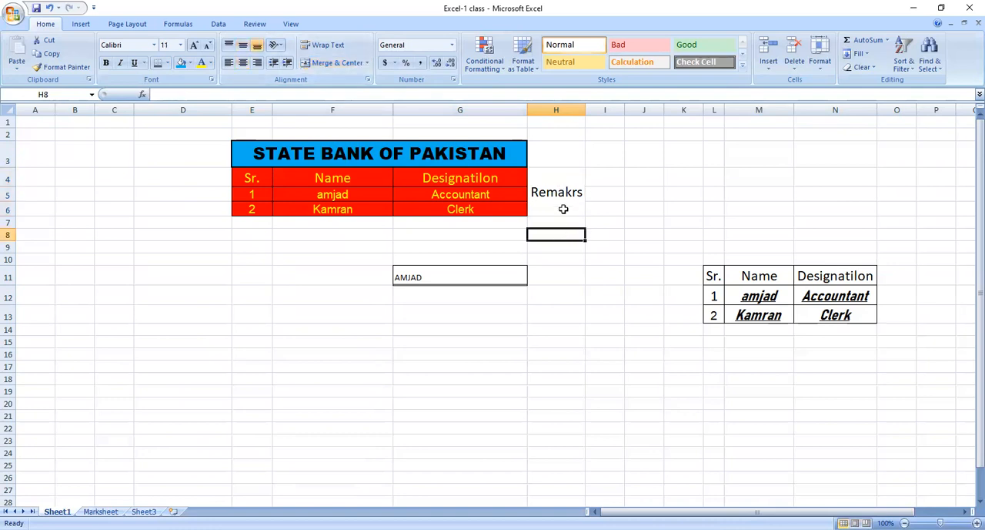
Try the Angle Counterclockwise and Vertical Text orientations on the merged Remakrs cell.
{"action": "left_click", "coordinate": [564, 175]}
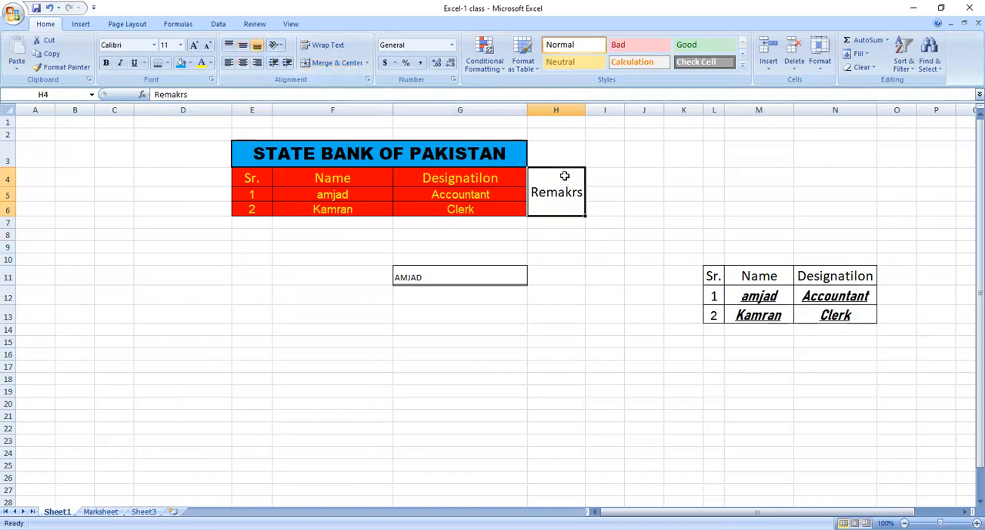
{"action": "left_click", "coordinate": [279, 46]}
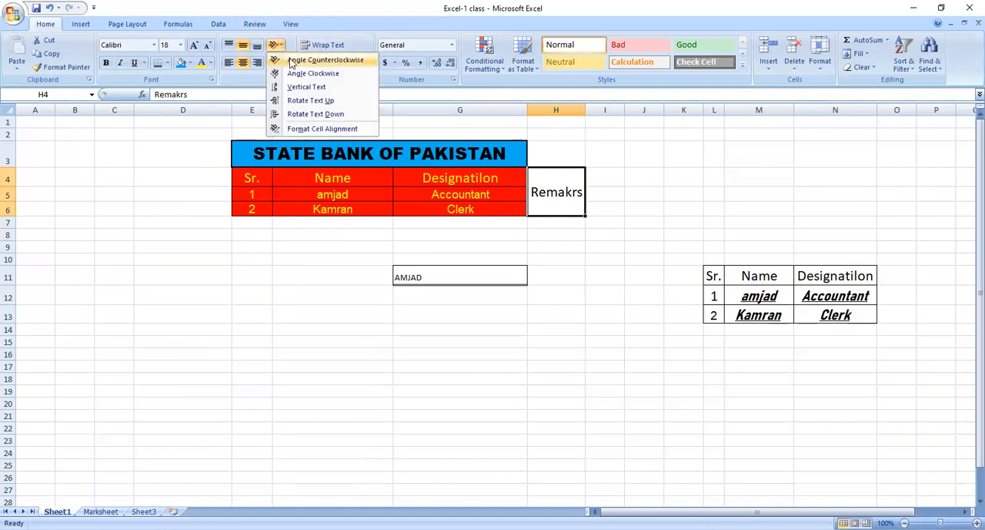
{"action": "left_click", "coordinate": [324, 60]}
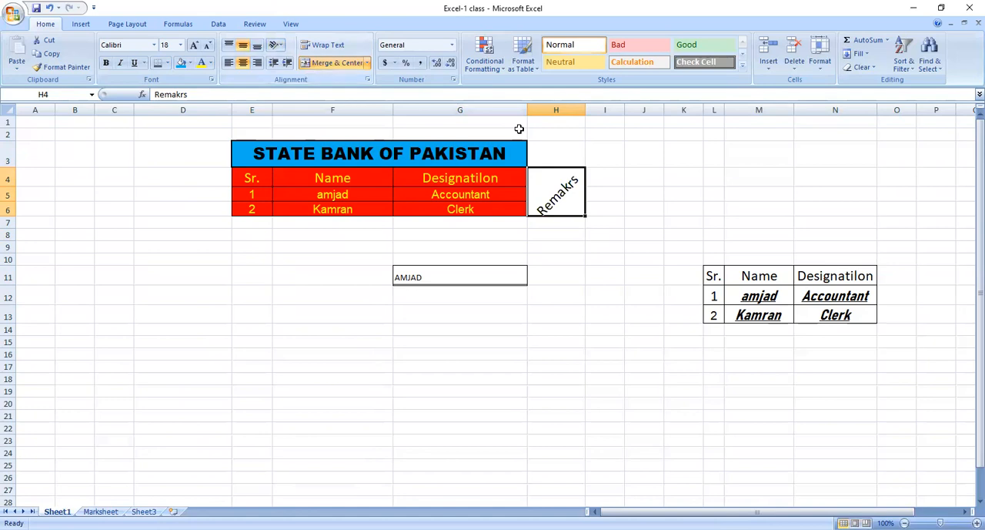
{"action": "left_click", "coordinate": [278, 46]}
{"action": "left_click", "coordinate": [291, 85]}
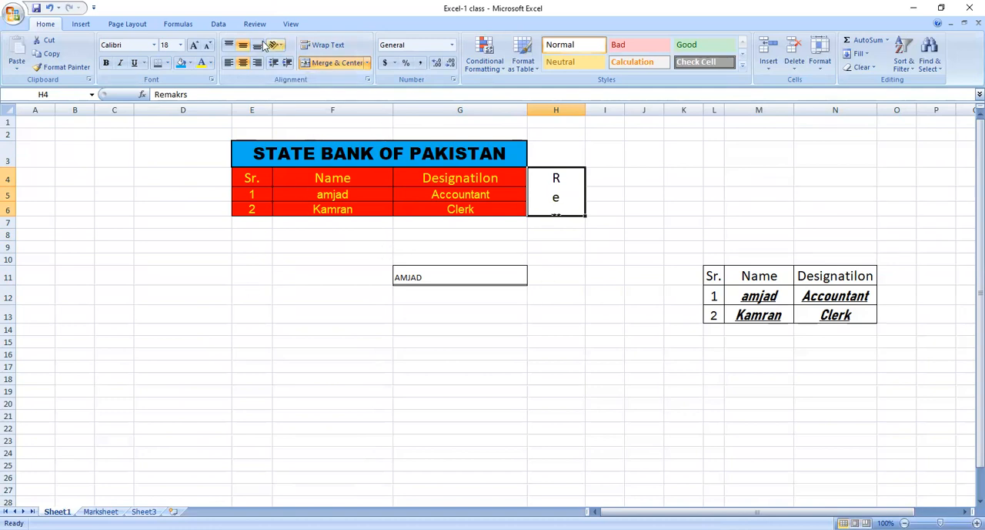
Set the font size of the merged Remakrs cell to 11.
{"action": "left_click", "coordinate": [181, 47]}
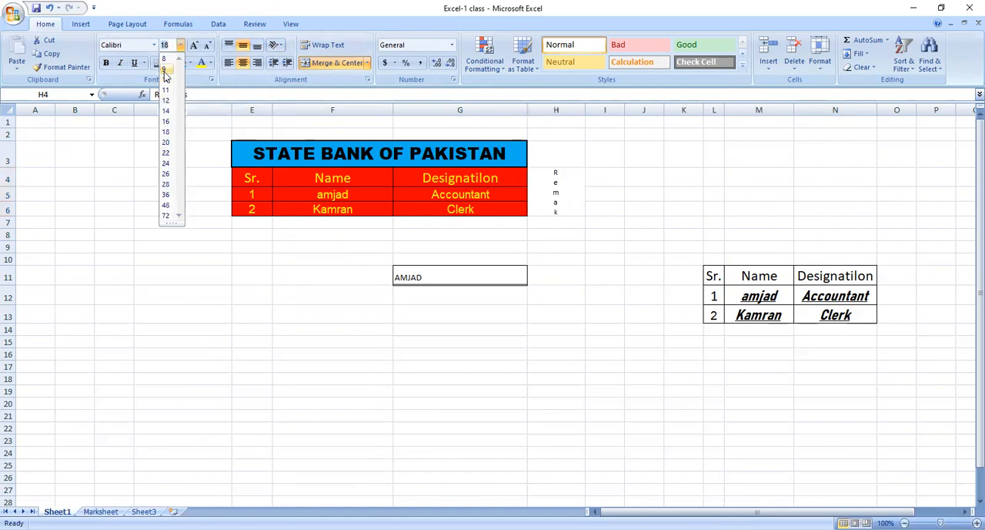
{"action": "left_click", "coordinate": [166, 91]}
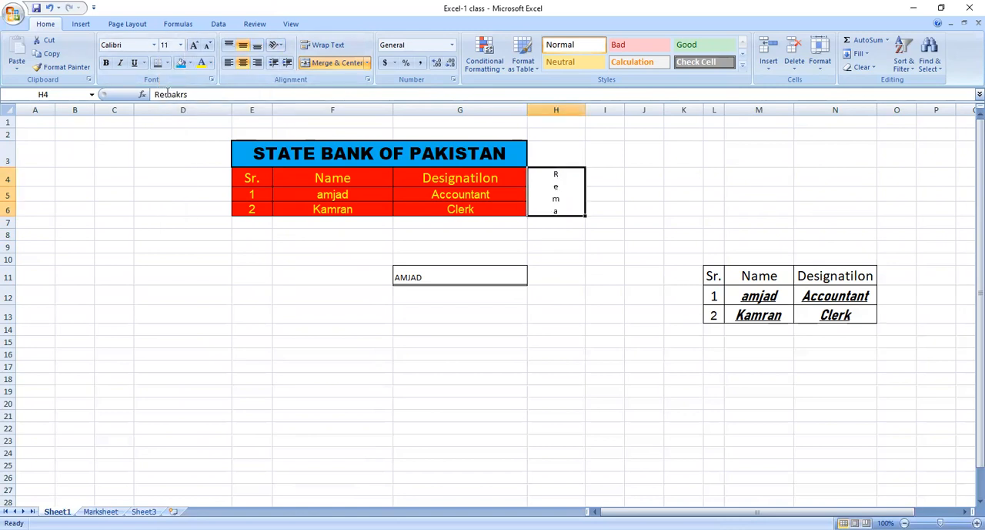
Try the Rotate Text Up and Rotate Text Down orientations on the Remakrs heading.
{"action": "left_click", "coordinate": [278, 46]}
{"action": "left_click", "coordinate": [306, 100]}
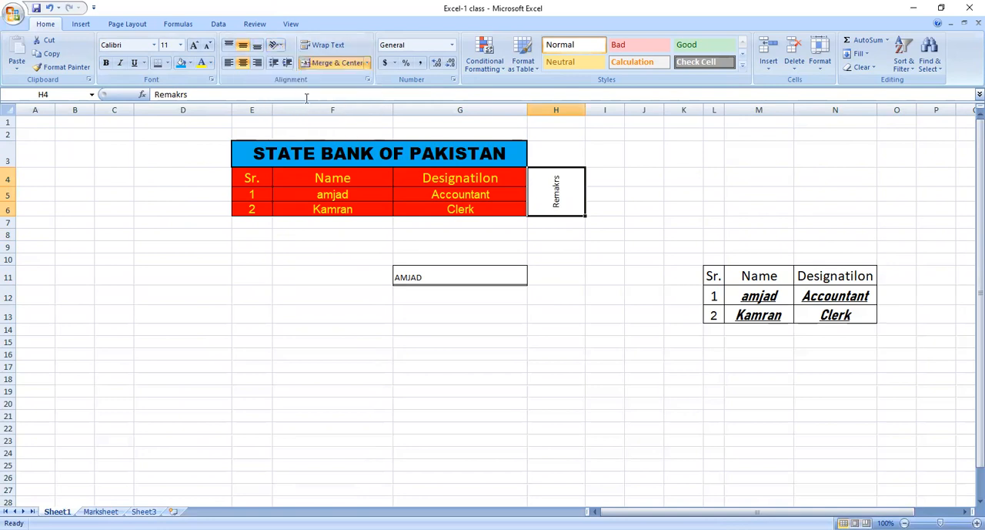
{"action": "left_click", "coordinate": [281, 46]}
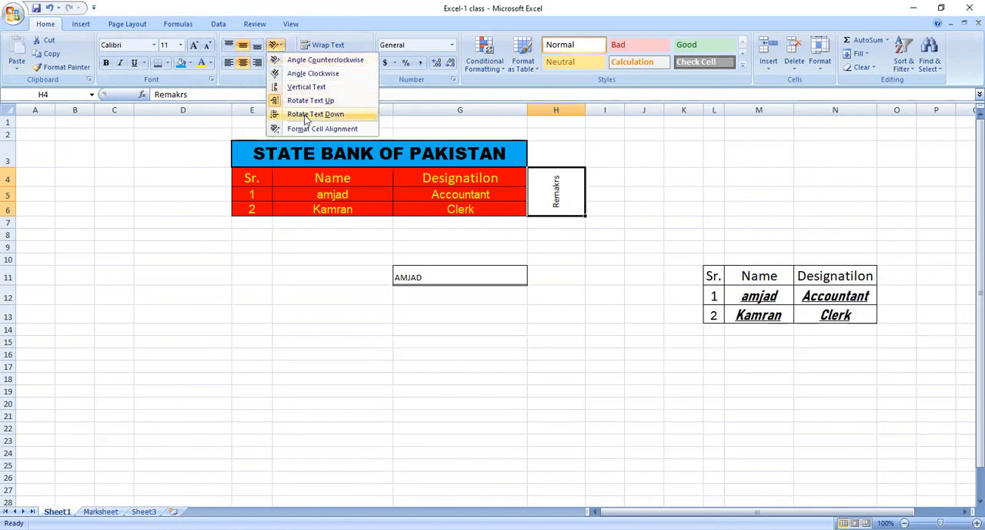
{"action": "left_click", "coordinate": [306, 116]}
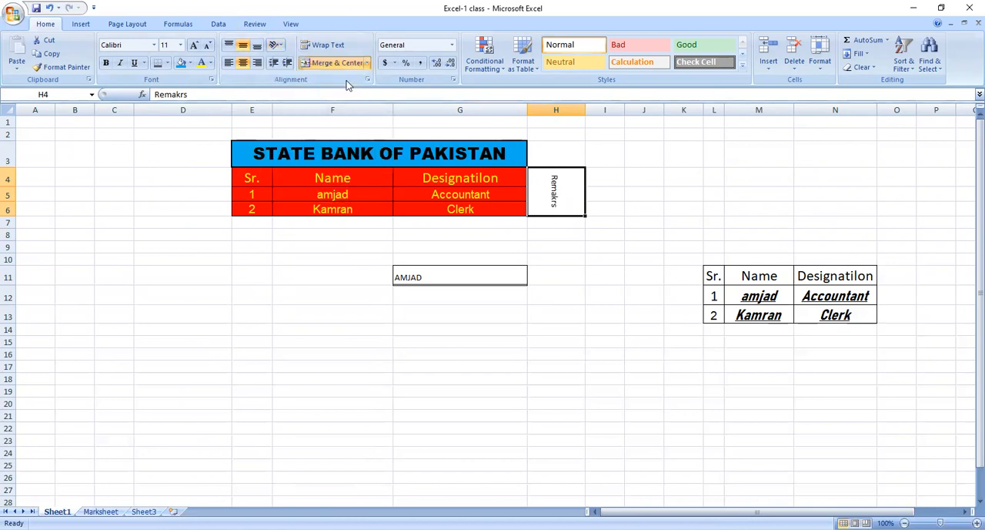
Set the Remakrs heading's text orientation to -32 degrees in the cell alignment settings.
{"action": "left_click", "coordinate": [283, 46]}
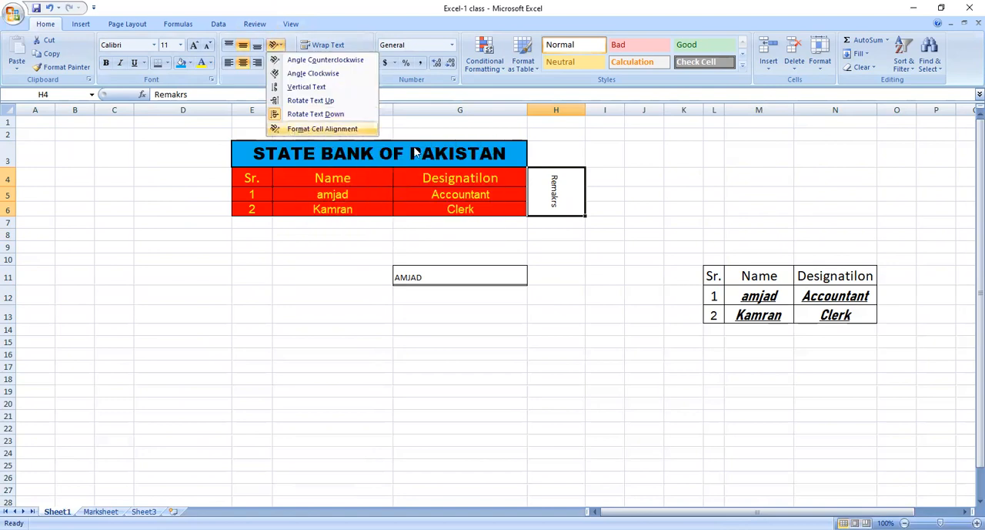
{"action": "left_click", "coordinate": [304, 130]}
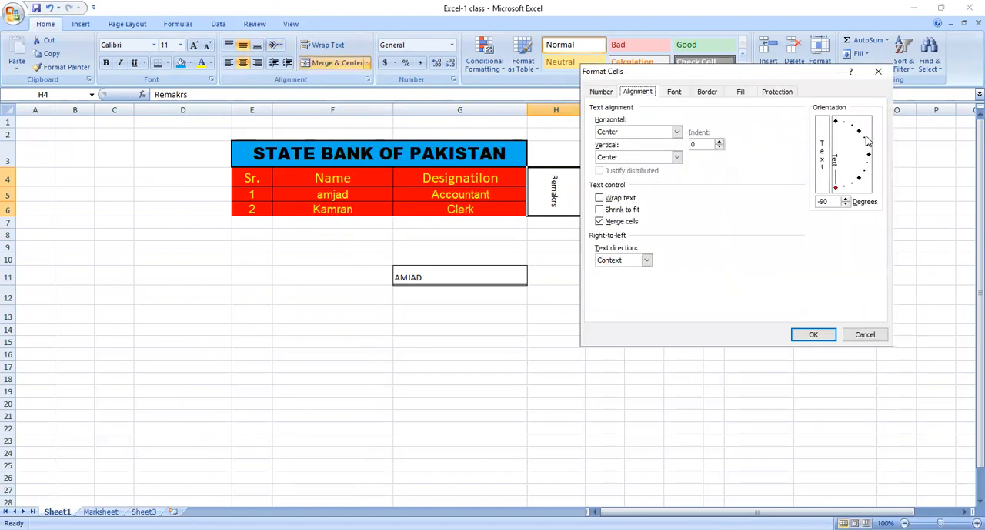
{"action": "left_click_drag", "start_coordinate": [868, 157], "coordinate": [874, 181]}
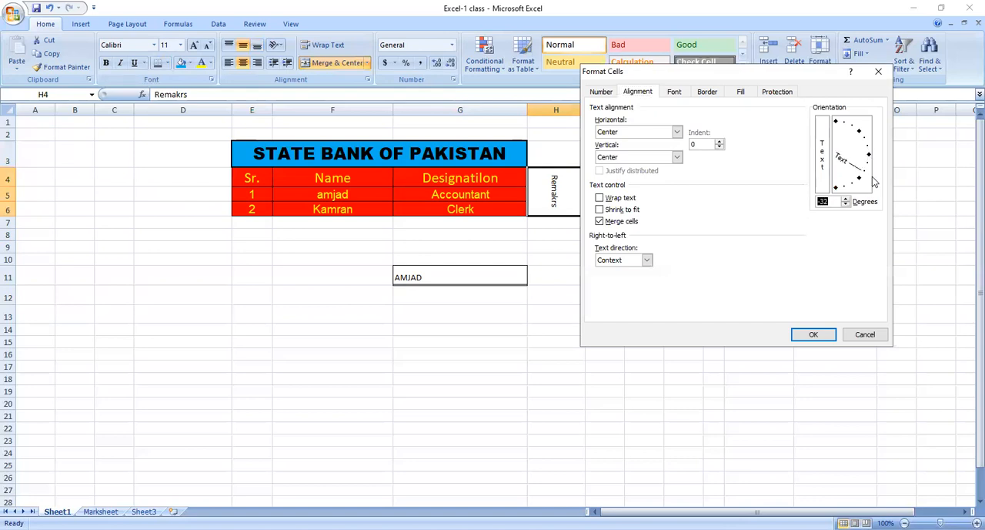
{"action": "left_click", "coordinate": [812, 334]}
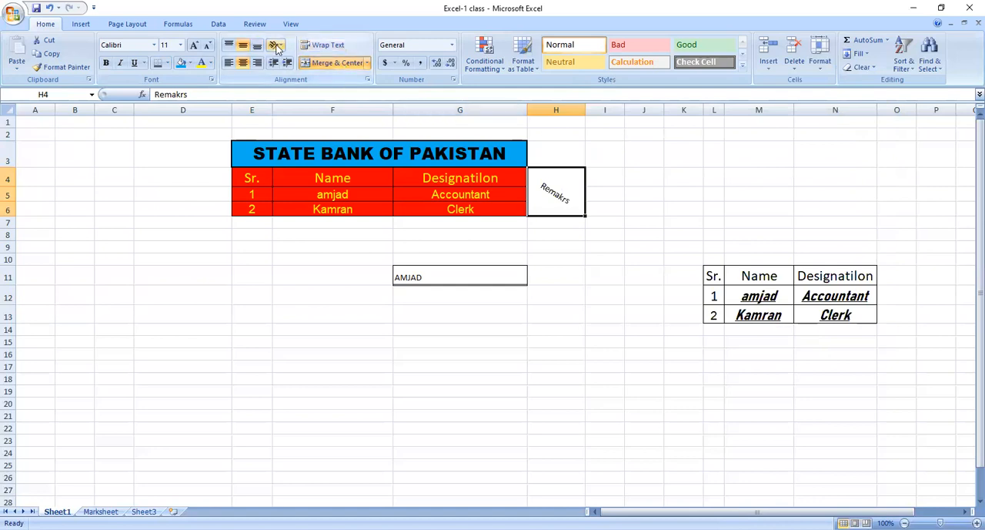
Set the Remakrs heading's text orientation to -2 degrees in the cell alignment settings.
{"action": "left_click", "coordinate": [280, 47]}
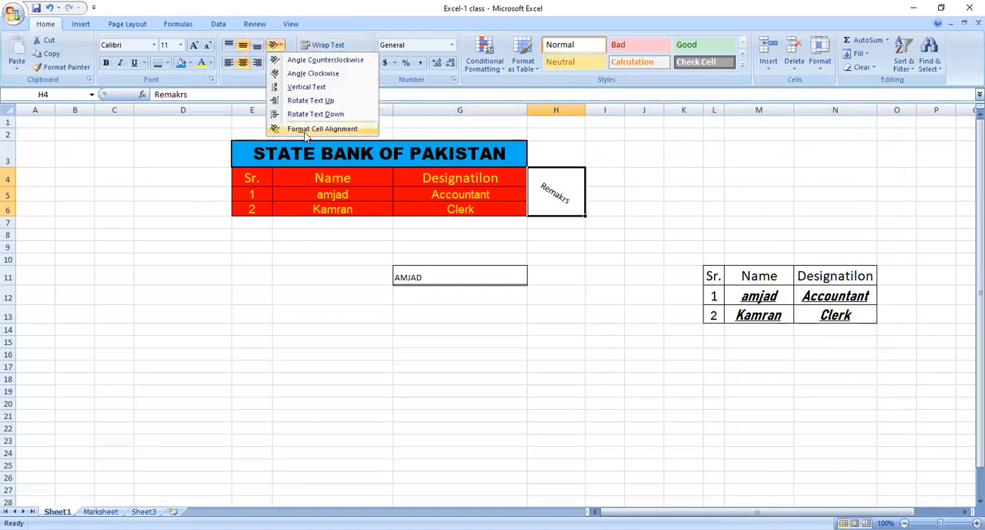
{"action": "key", "text": "Return"}
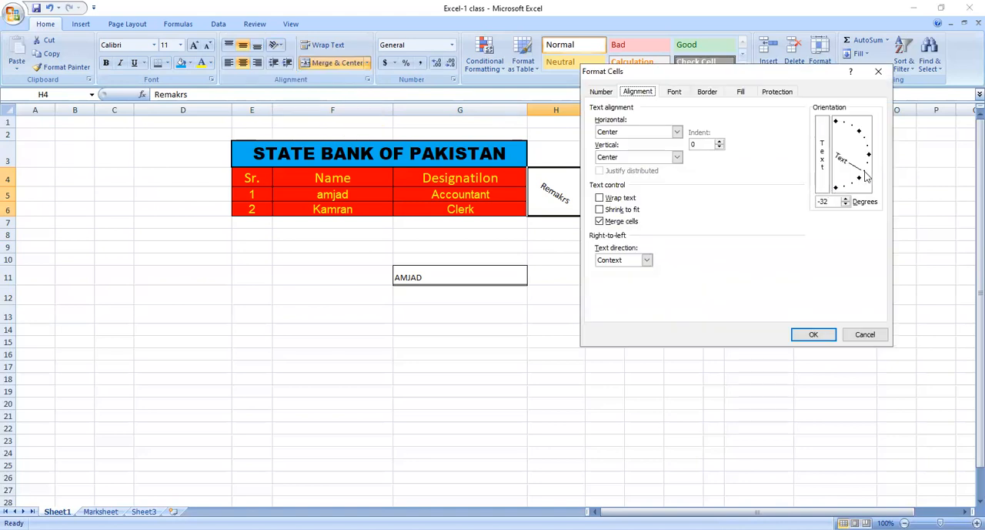
{"action": "left_click_drag", "start_coordinate": [864, 175], "coordinate": [870, 153]}
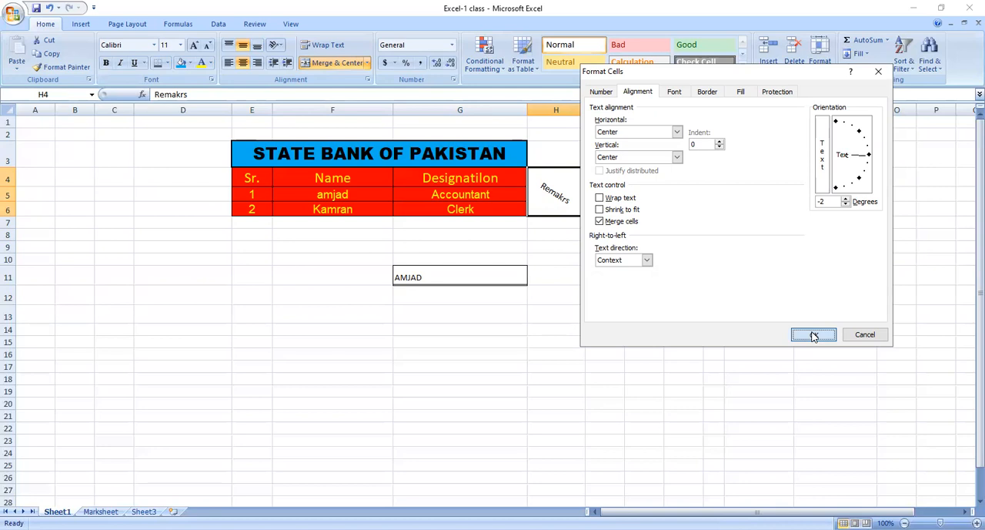
{"action": "left_click", "coordinate": [813, 334]}
{"action": "left_click", "coordinate": [604, 280]}
{"action": "left_click", "coordinate": [546, 203]}
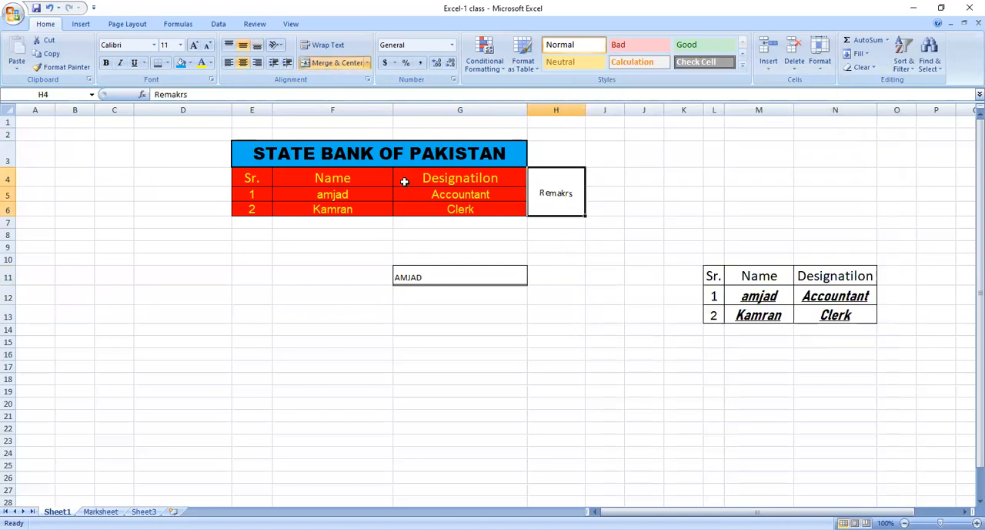
Fill the merged Remakrs cell with light olive green and outline it with a thick box border.
{"action": "left_click", "coordinate": [192, 64]}
{"action": "left_click", "coordinate": [240, 117]}
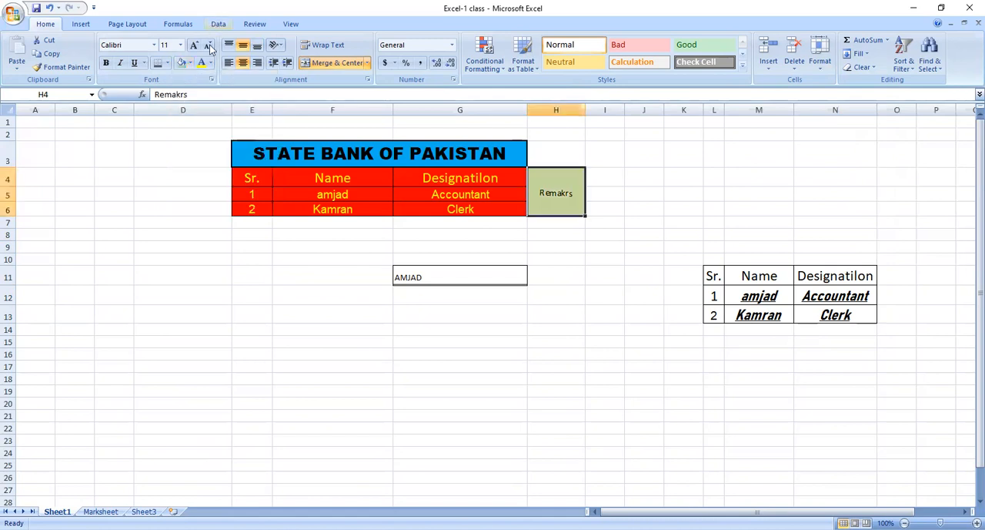
{"action": "left_click", "coordinate": [167, 63]}
{"action": "left_click", "coordinate": [381, 225]}
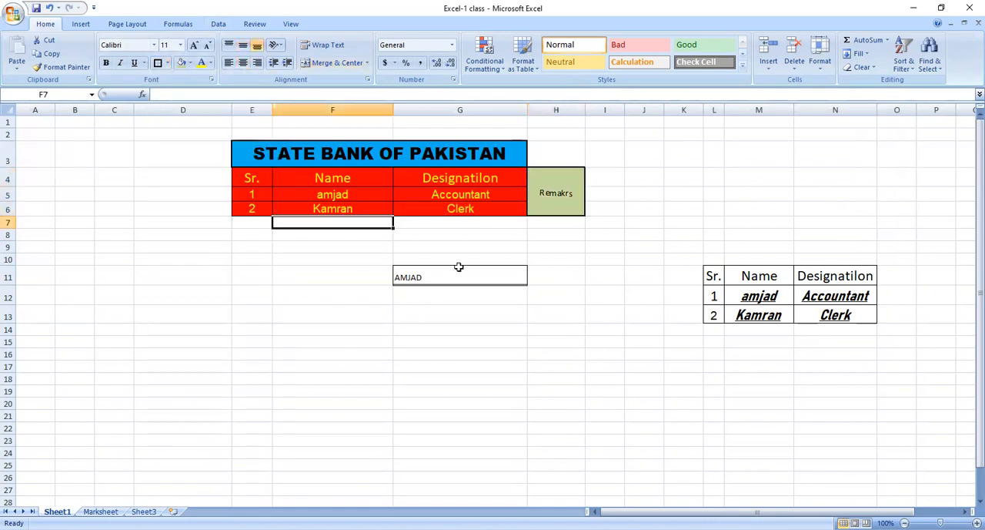
{"action": "left_click", "coordinate": [459, 267]}
{"action": "left_click", "coordinate": [540, 316]}
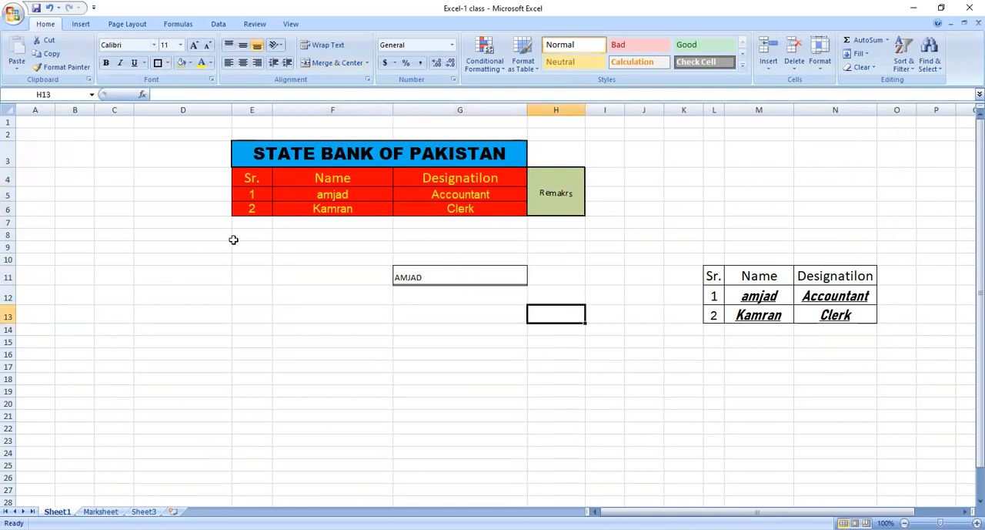
Enter the note "This sheet will be used for offecial work only" in cell D10.
{"action": "left_click", "coordinate": [182, 260]}
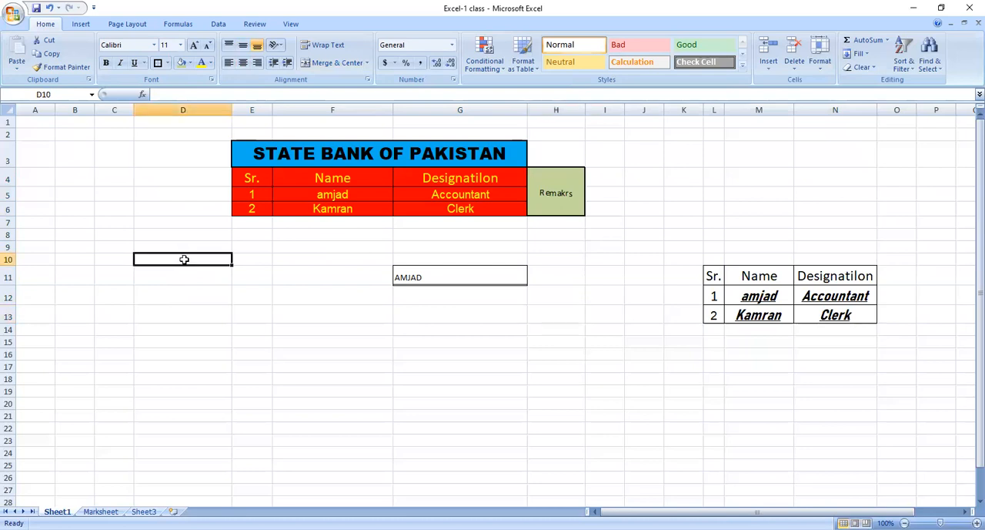
{"action": "type", "text": "This"}
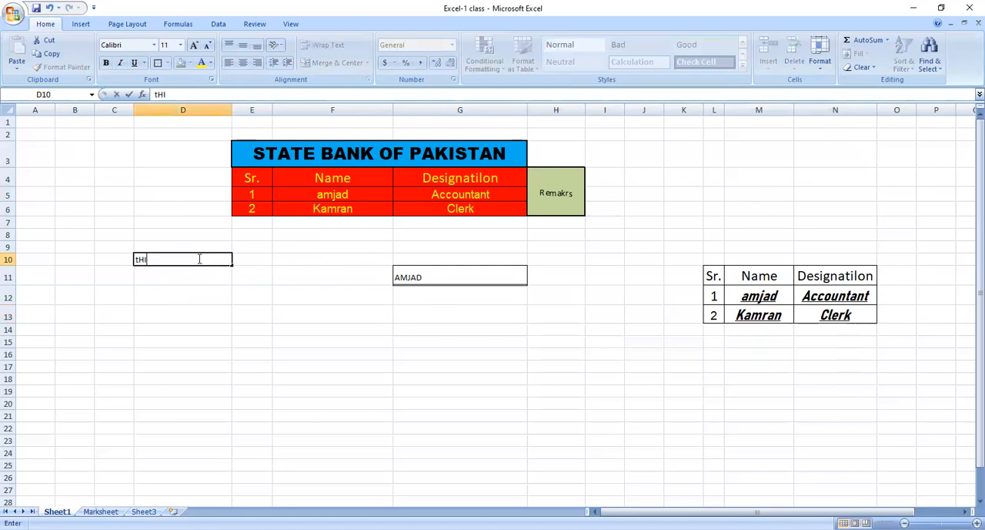
{"action": "type", "text": " sheet will be used for officeial"}
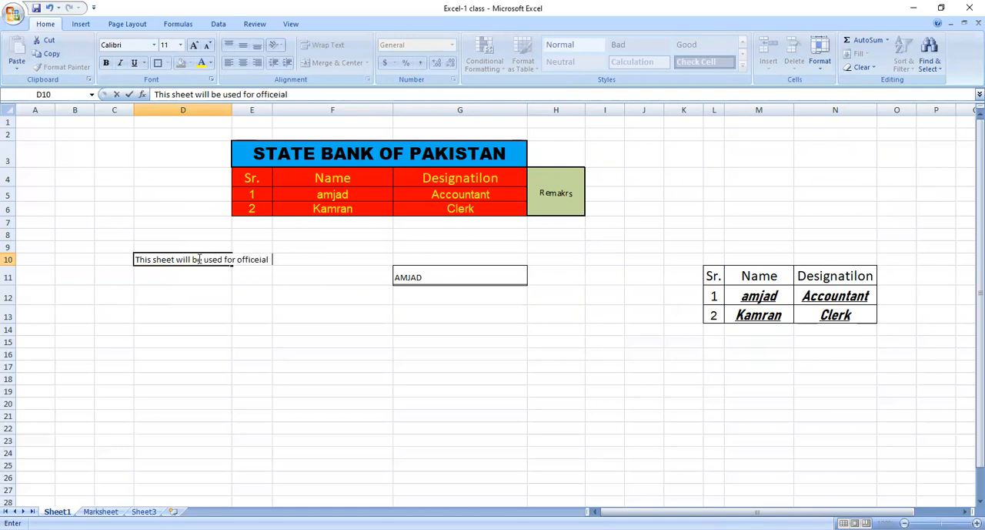
{"action": "key", "text": "BackSpace"}
{"action": "key", "text": "BackSpace"}
{"action": "key", "text": "BackSpace"}
{"action": "type", "text": "cial work onl"}
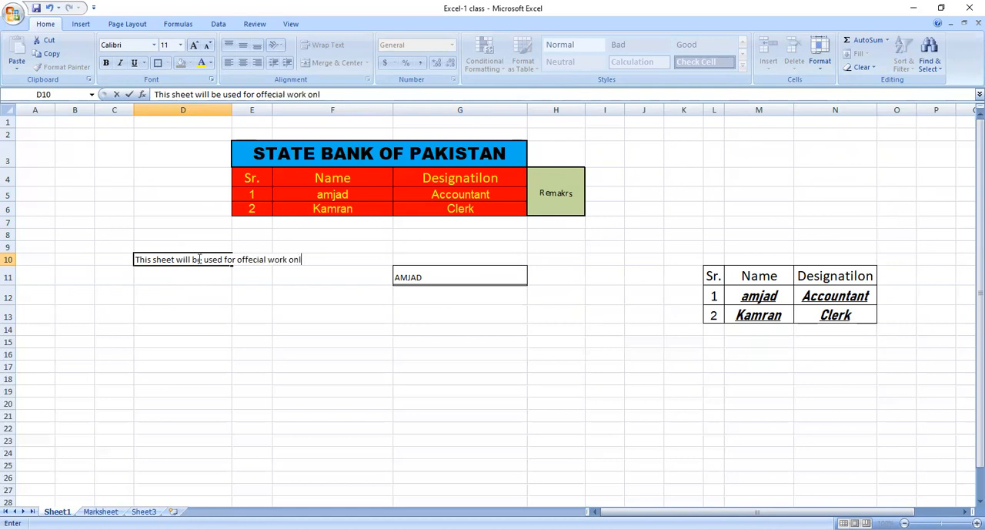
{"action": "key", "text": "Return"}
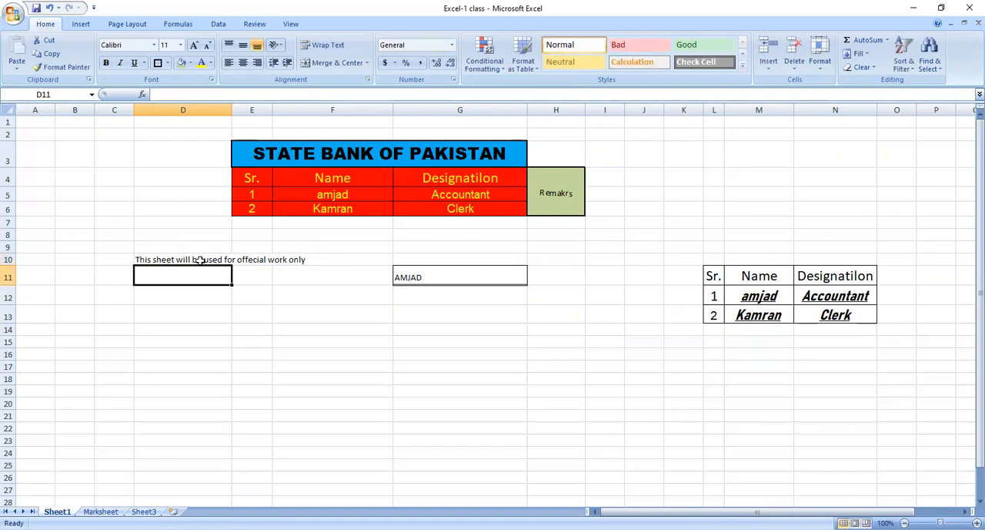
Wrap the text of the note in cell D10 so it fits the column width.
{"action": "left_click", "coordinate": [199, 260]}
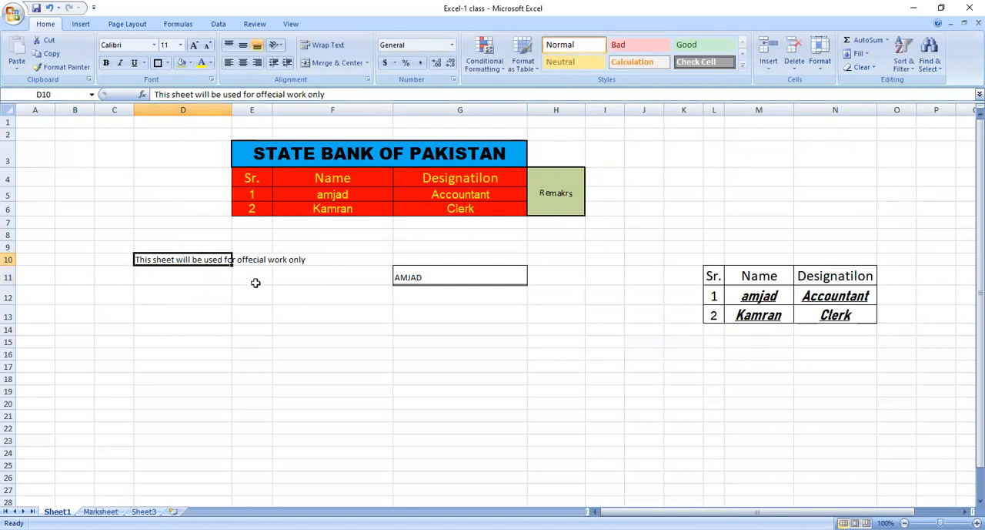
{"action": "left_click", "coordinate": [193, 299]}
{"action": "left_click", "coordinate": [198, 261]}
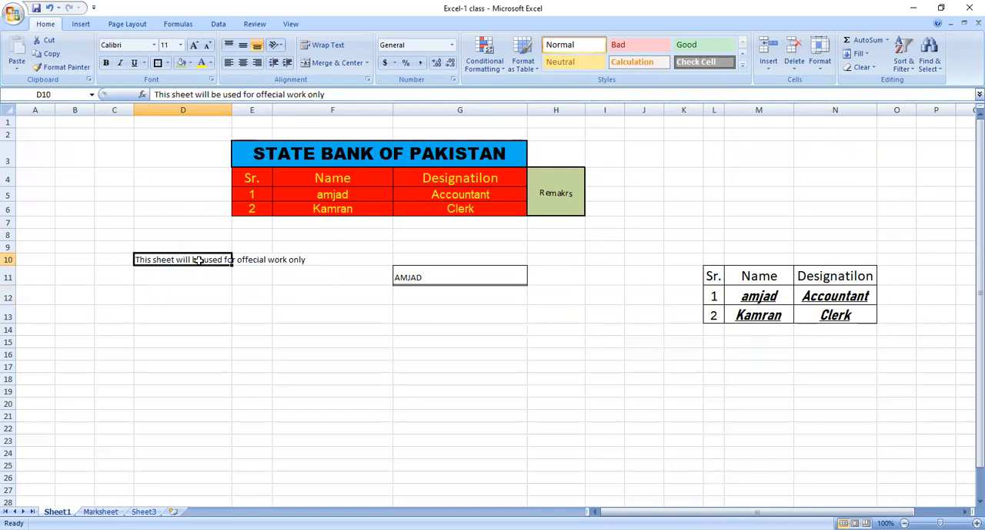
{"action": "left_click", "coordinate": [333, 47]}
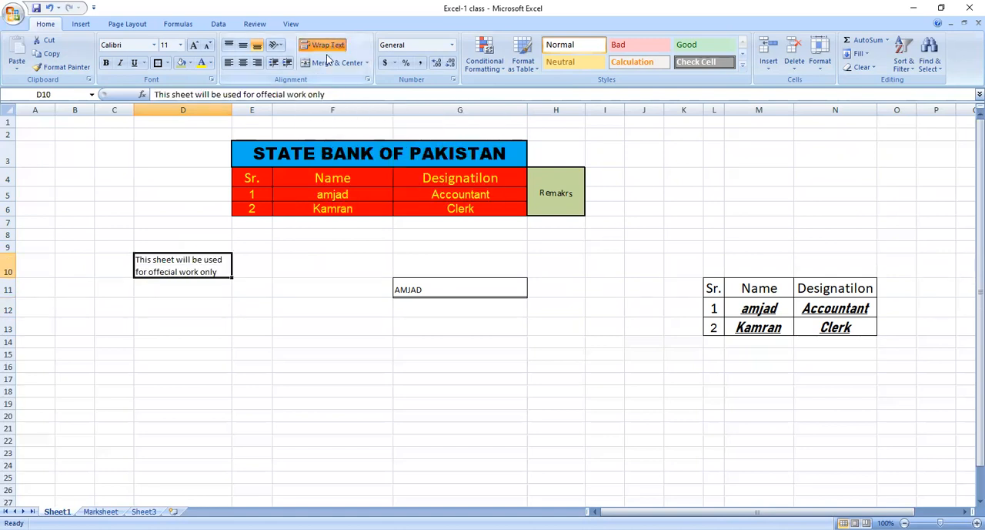
{"action": "left_click", "coordinate": [235, 223]}
{"action": "left_click", "coordinate": [209, 286]}
{"action": "left_click", "coordinate": [215, 270]}
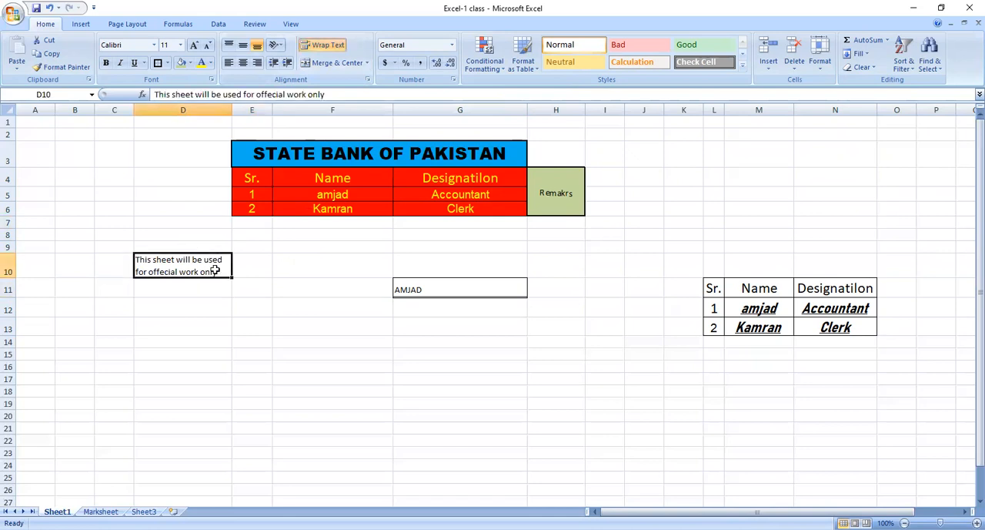
{"action": "left_click", "coordinate": [211, 283]}
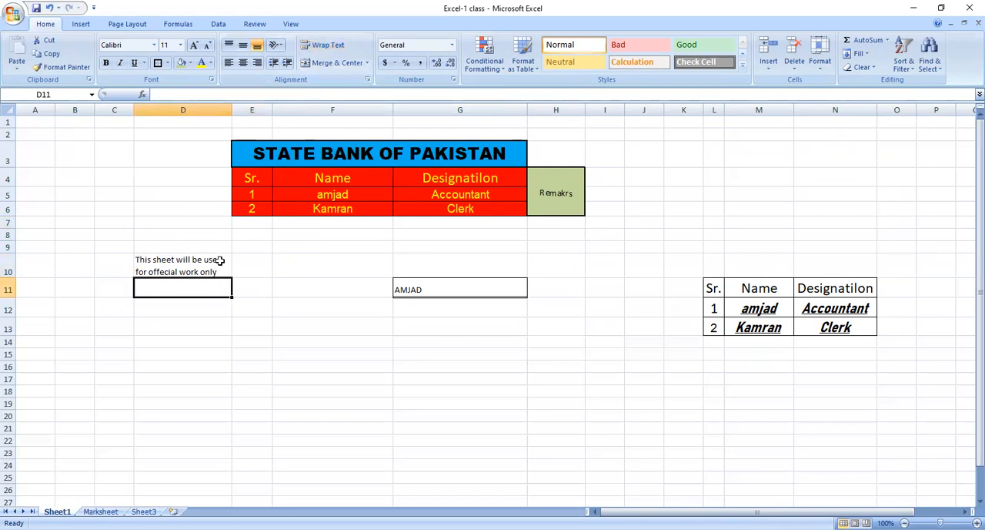
{"action": "left_click", "coordinate": [219, 267]}
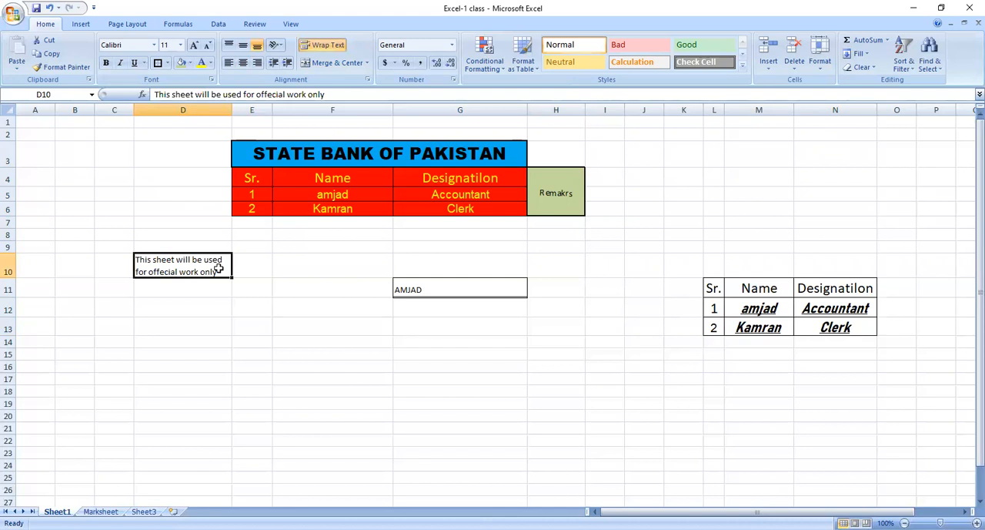
Apply Merge & Center to the wrapped note in cell D10 and view the other merge options.
{"action": "left_click", "coordinate": [361, 64]}
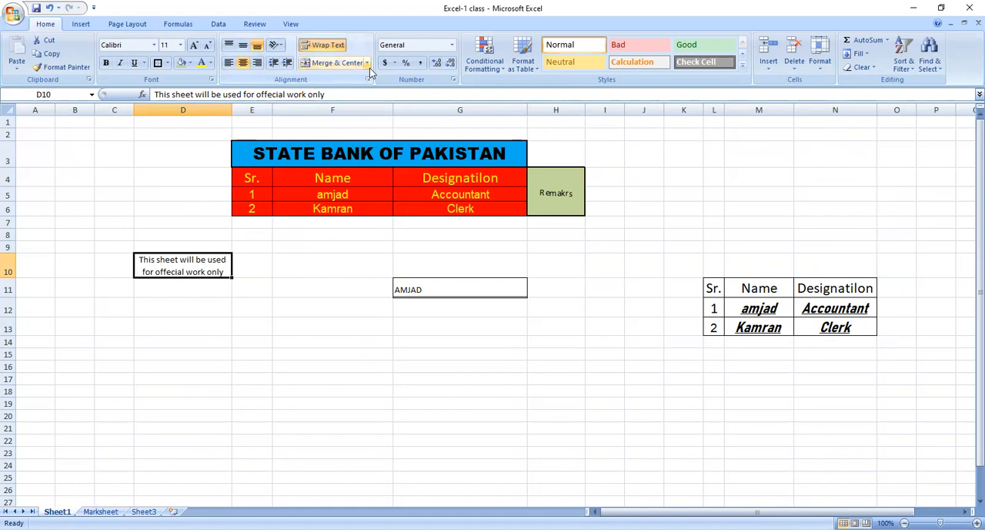
{"action": "left_click", "coordinate": [368, 66]}
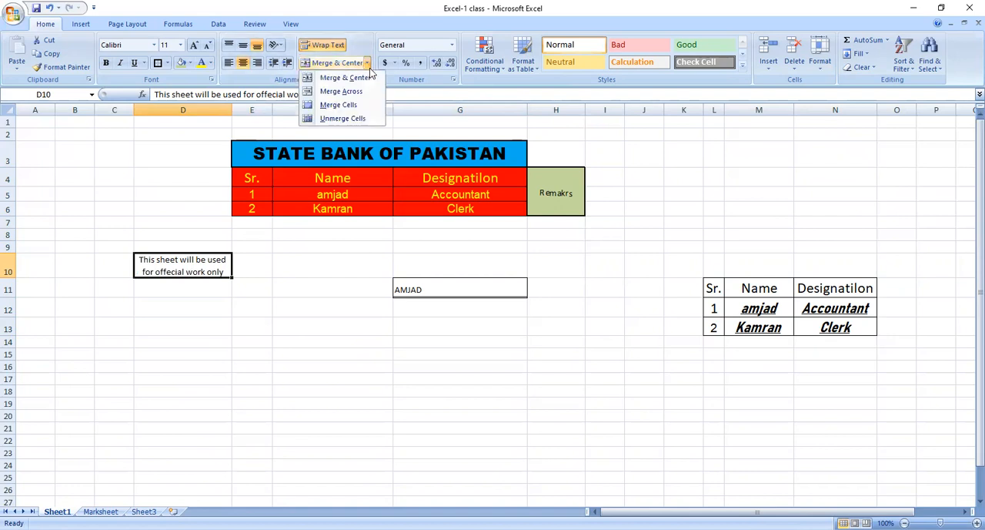
{"action": "left_click", "coordinate": [452, 46]}
{"action": "left_click", "coordinate": [374, 213]}
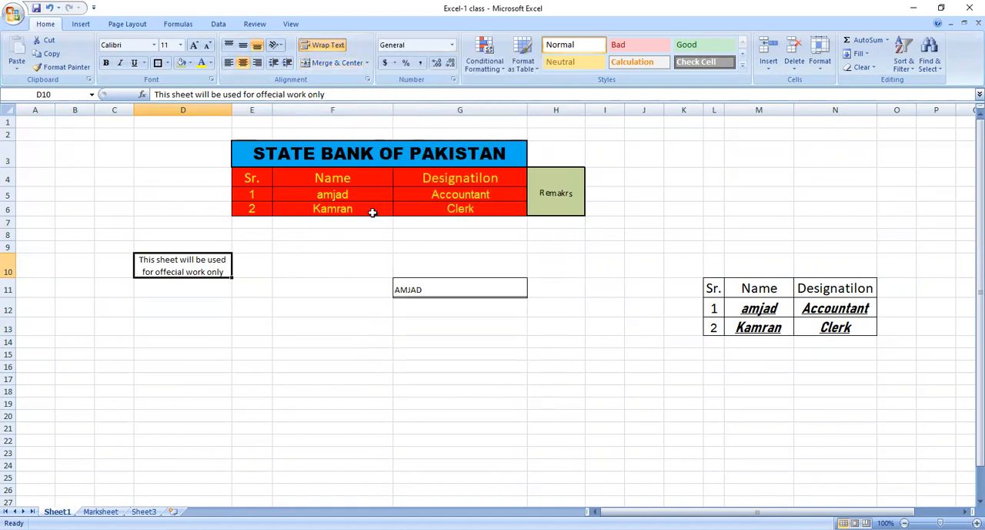
{"action": "left_click", "coordinate": [344, 268]}
{"action": "left_click", "coordinate": [330, 308]}
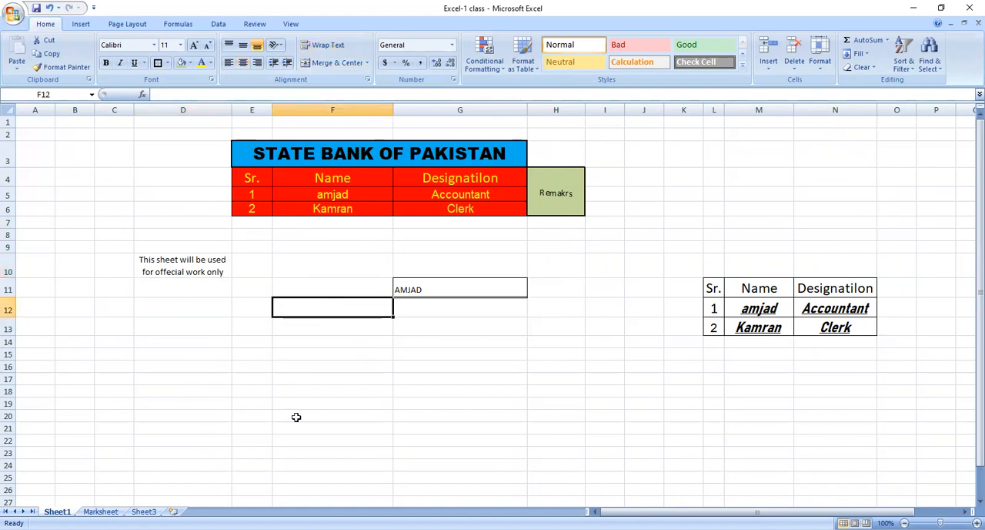
Enter 2 in cell F13 and r5 in the cell below it.
{"action": "left_click", "coordinate": [331, 341]}
{"action": "left_click", "coordinate": [339, 325]}
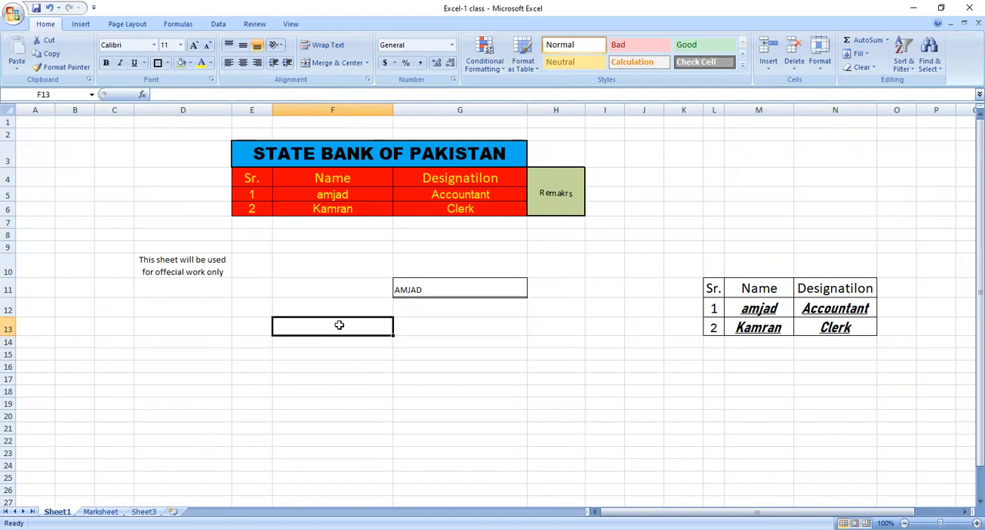
{"action": "type", "text": "2"}
{"action": "key", "text": "Return"}
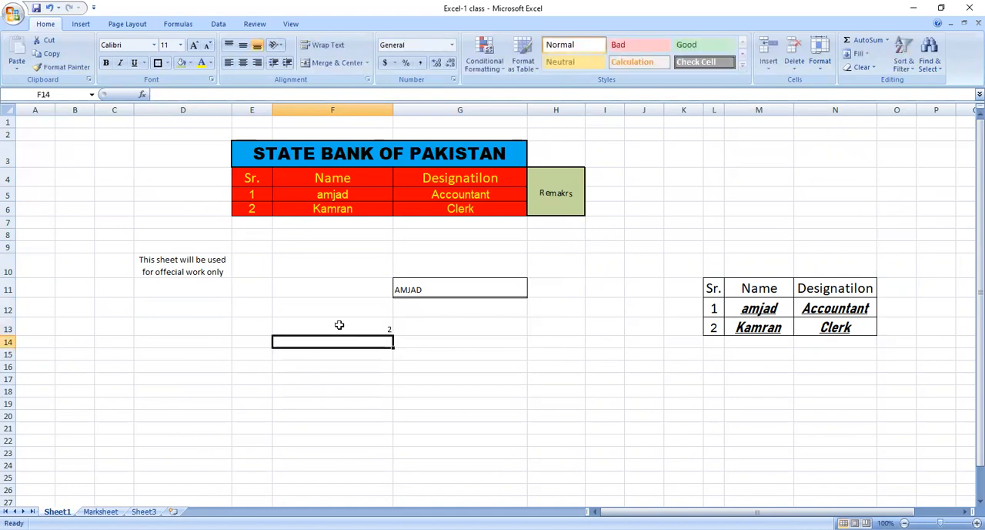
{"action": "type", "text": "r5"}
{"action": "key", "text": "Return"}
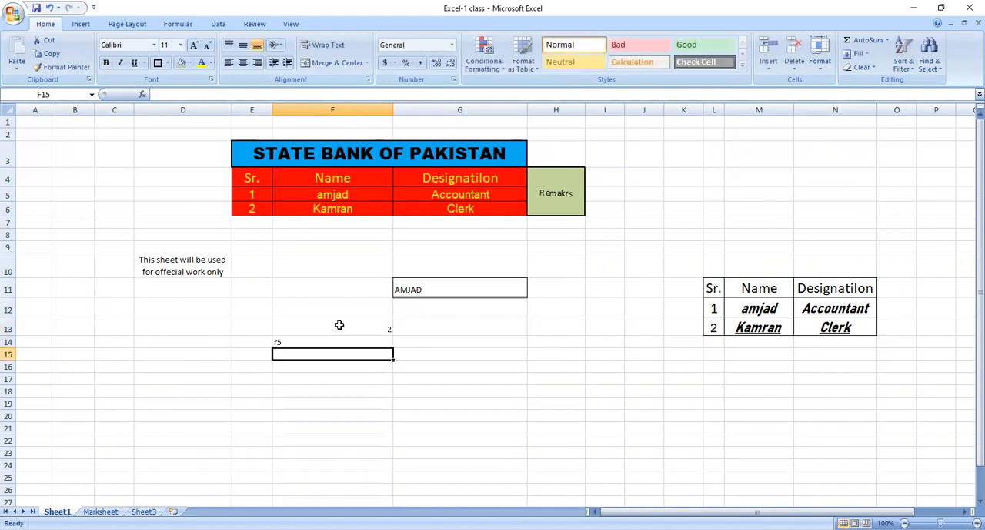
Replace the entry in cell F14 with 5.
{"action": "key", "text": "Up"}
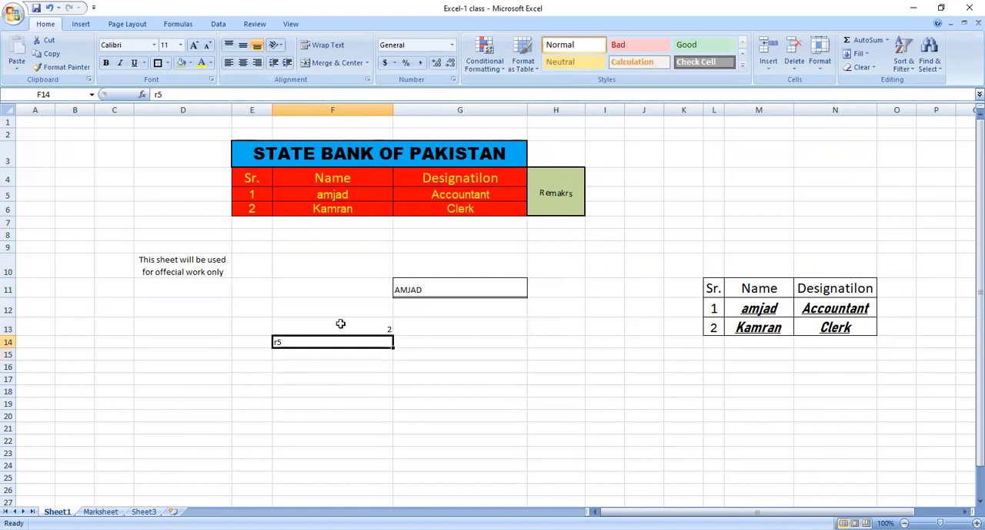
{"action": "key", "text": "Down"}
{"action": "key", "text": "Left"}
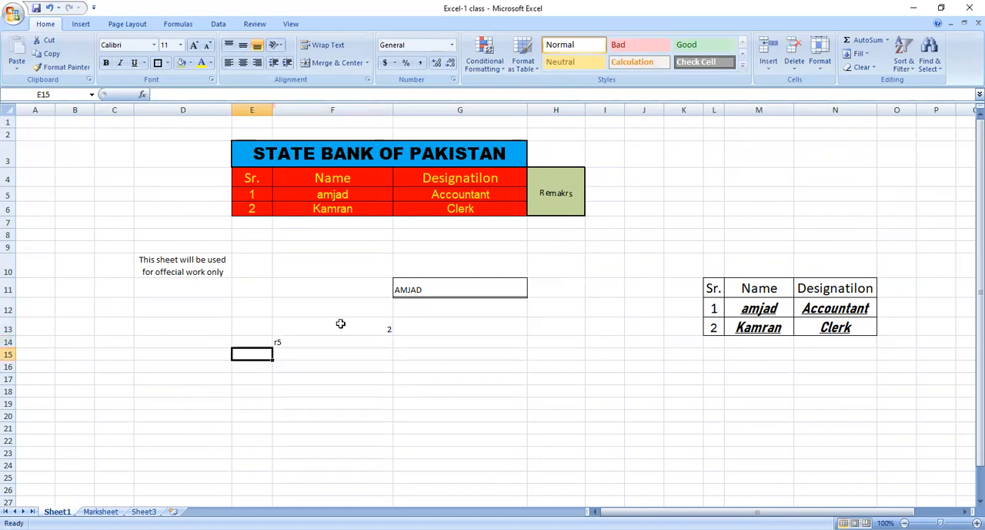
{"action": "key", "text": "Up"}
{"action": "key", "text": "Right"}
{"action": "type", "text": "5"}
{"action": "key", "text": "Return"}
Apply the Number format to the value in cell F13.
{"action": "left_click", "coordinate": [343, 322]}
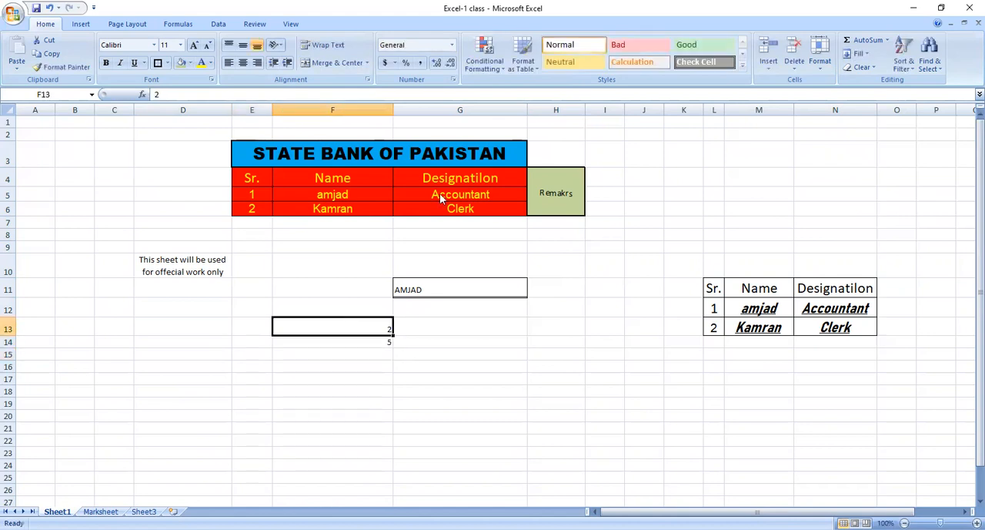
{"action": "left_click", "coordinate": [452, 45]}
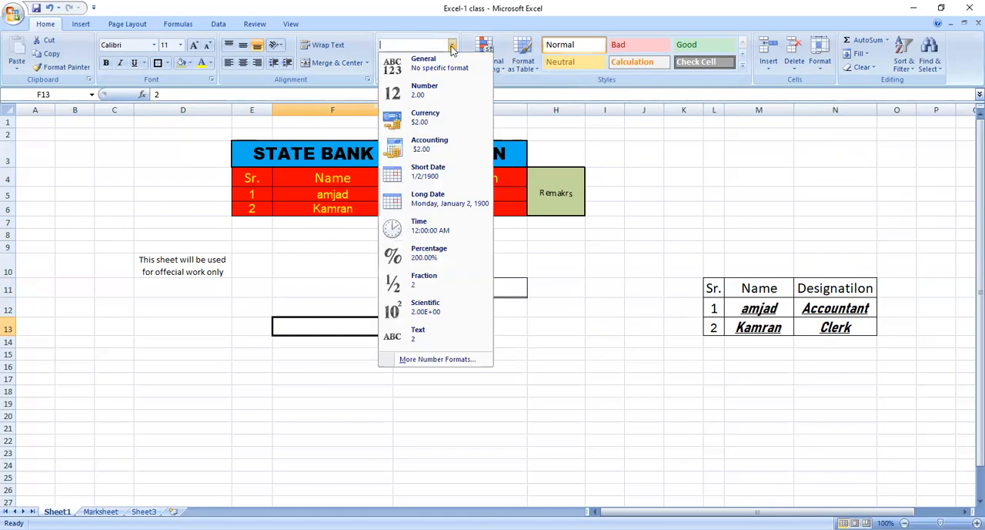
{"action": "left_click", "coordinate": [435, 98]}
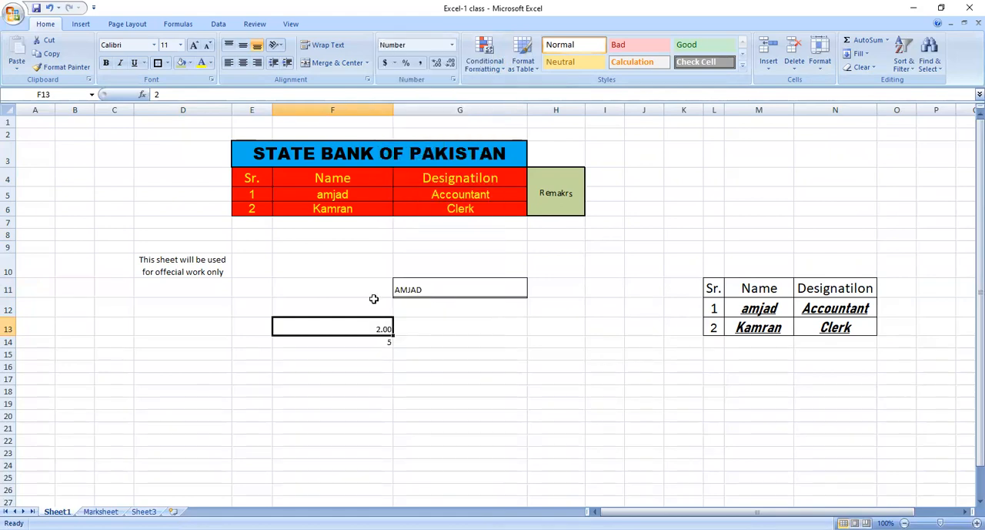
Enter 2.15 in cell F13 and set the cell's number format to General.
{"action": "left_click", "coordinate": [361, 354]}
{"action": "left_click", "coordinate": [374, 328]}
{"action": "type", "text": "2.1"}
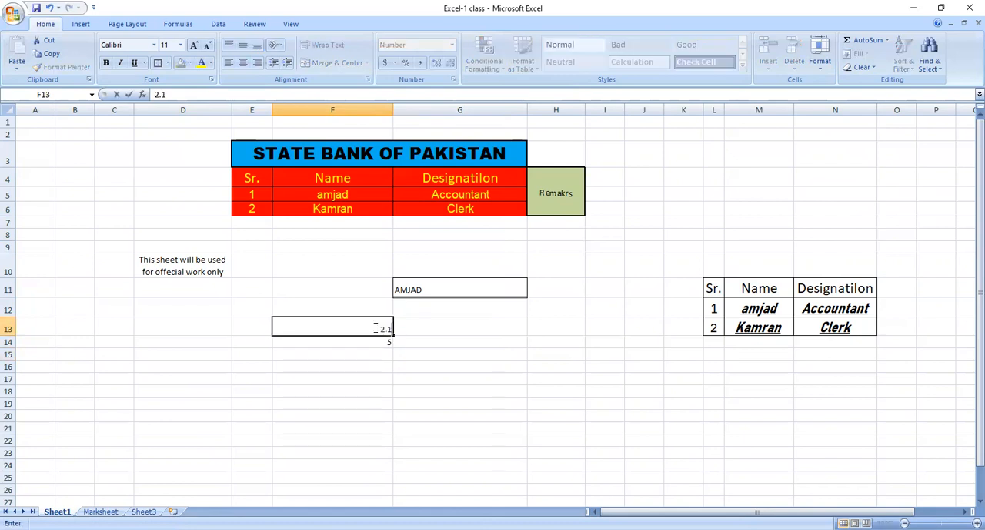
{"action": "type", "text": "5"}
{"action": "key", "text": "Return"}
{"action": "left_click", "coordinate": [374, 328]}
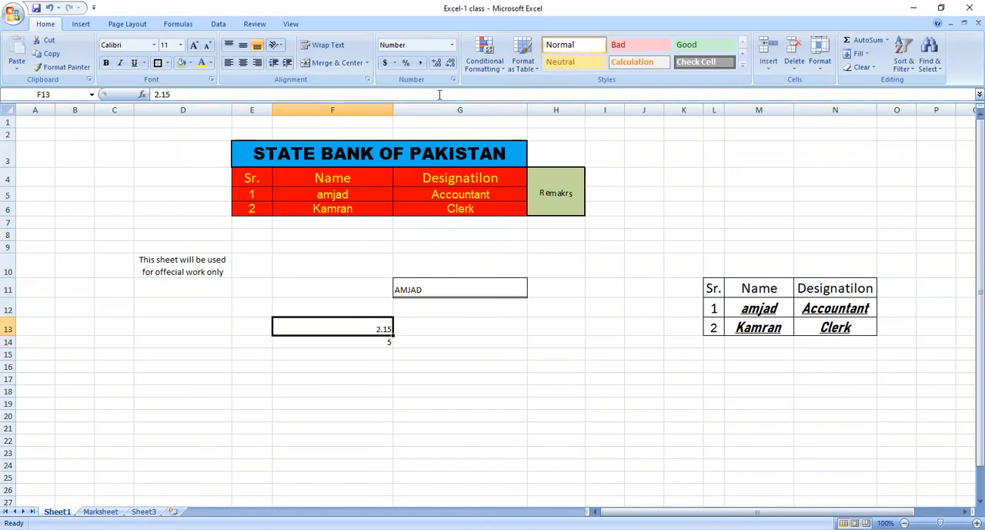
{"action": "left_click", "coordinate": [452, 45]}
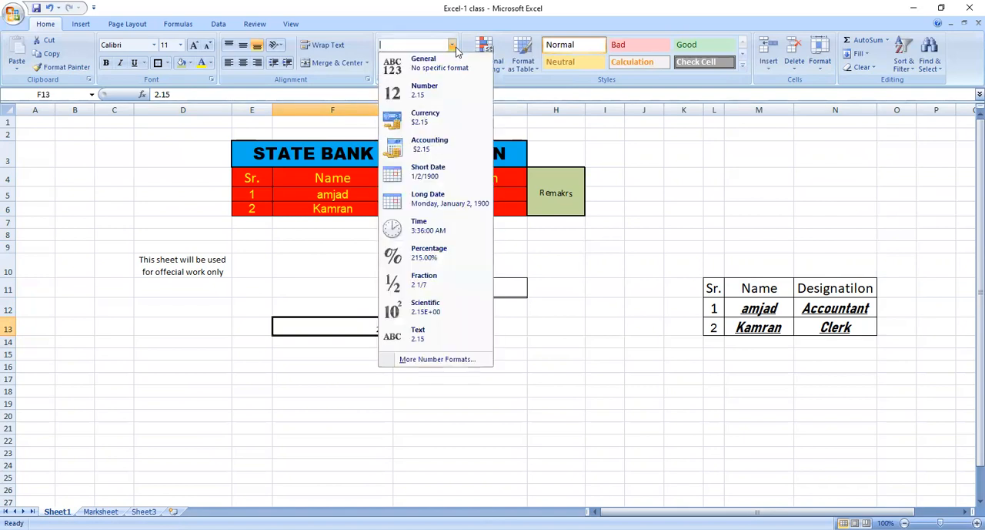
{"action": "left_click", "coordinate": [449, 66]}
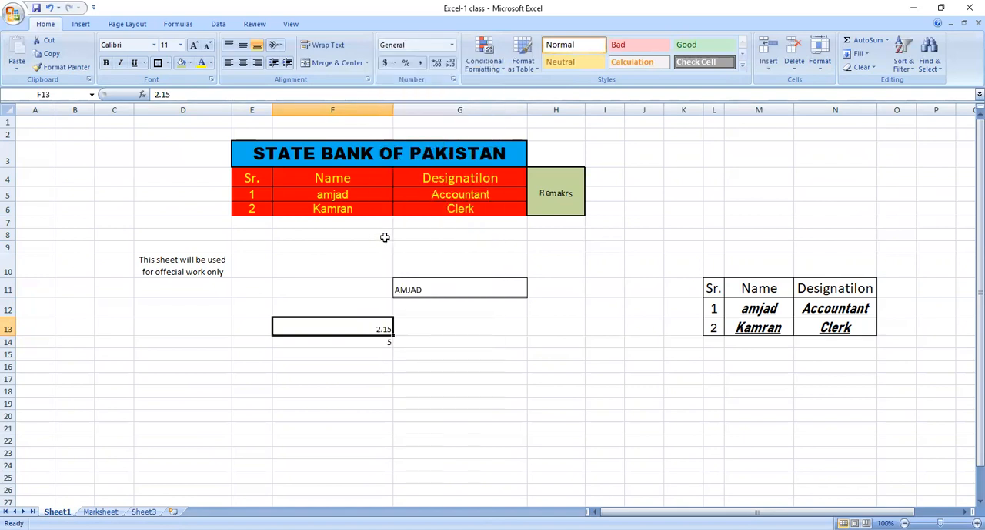
Format cell F13 with the Number category and 0 decimal places through the Format Cells dialog.
{"action": "right_click", "coordinate": [358, 328]}
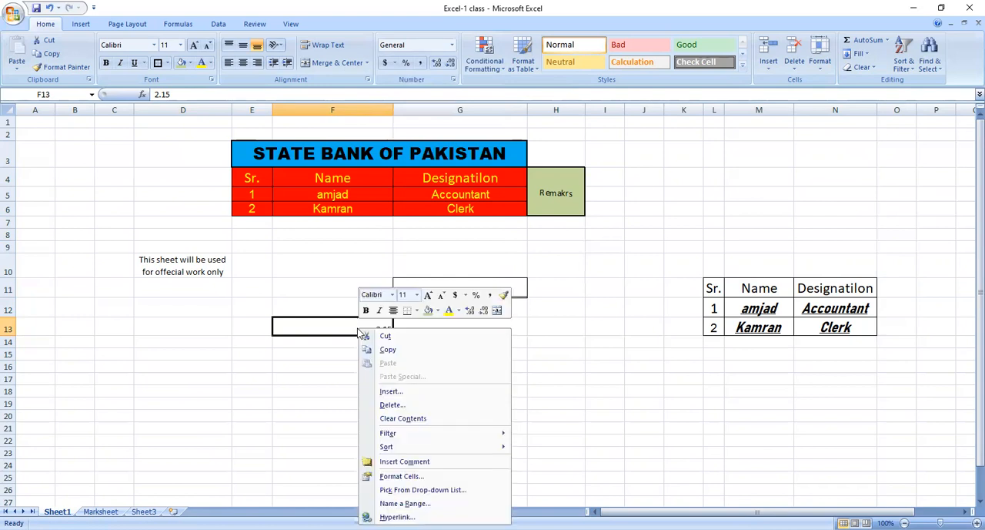
{"action": "left_click", "coordinate": [399, 473]}
{"action": "left_click", "coordinate": [256, 272]}
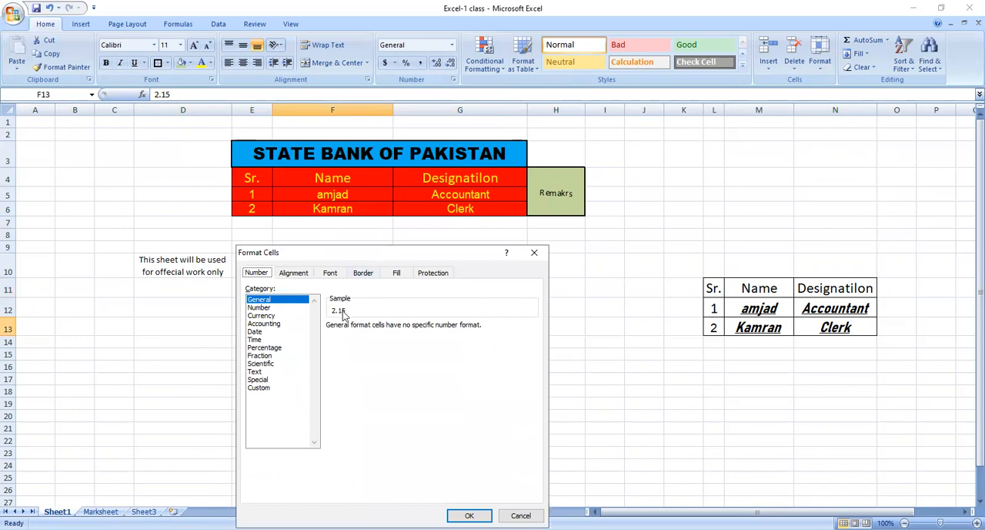
{"action": "left_click", "coordinate": [266, 307]}
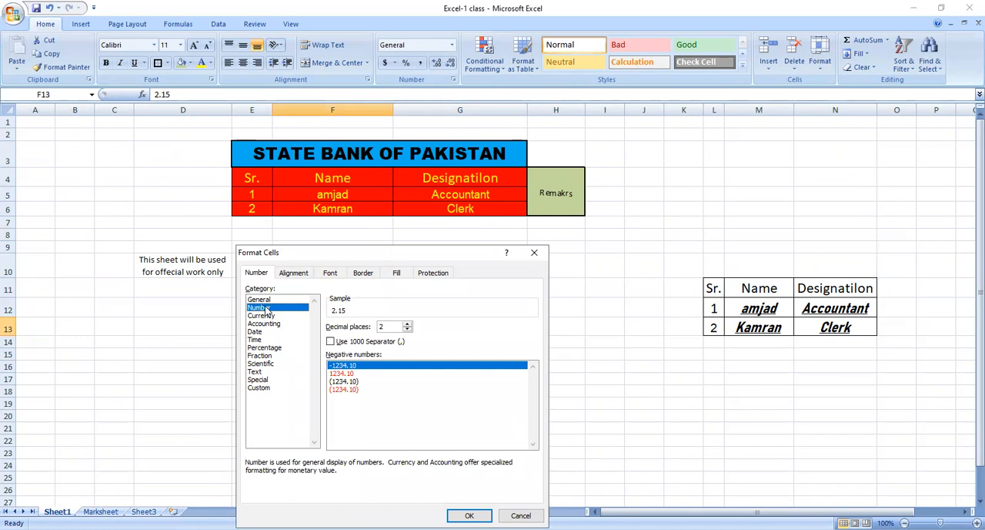
{"action": "left_click", "coordinate": [406, 331]}
{"action": "left_click", "coordinate": [407, 330]}
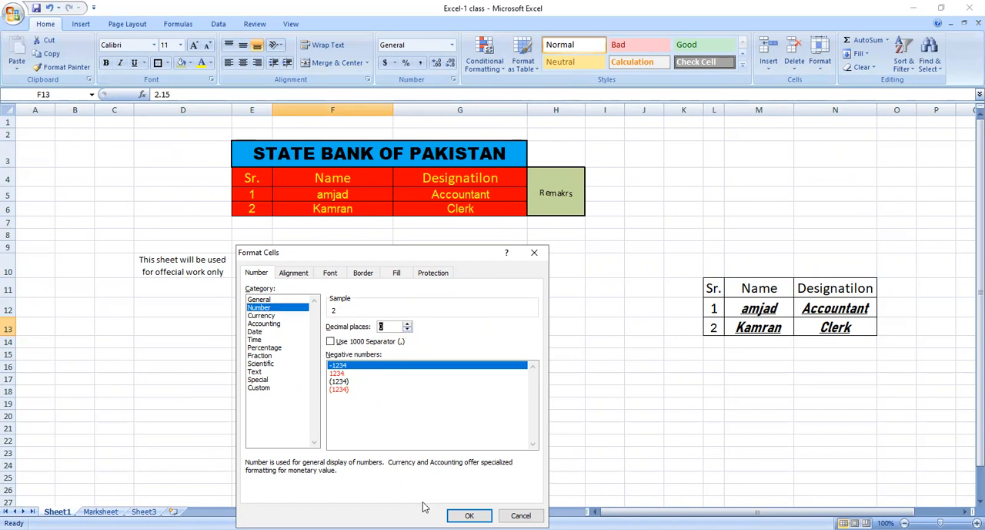
{"action": "left_click", "coordinate": [470, 515]}
{"action": "left_click", "coordinate": [344, 358]}
{"action": "left_click", "coordinate": [365, 326]}
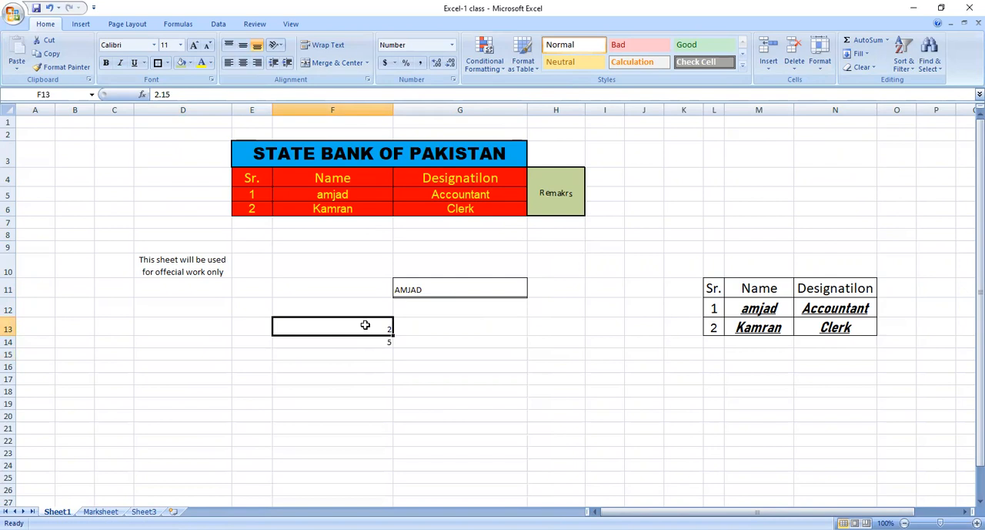
Enter 2.00 in cell F13 and clear the value from cell F14.
{"action": "type", "text": "2.00"}
{"action": "key", "text": "Return"}
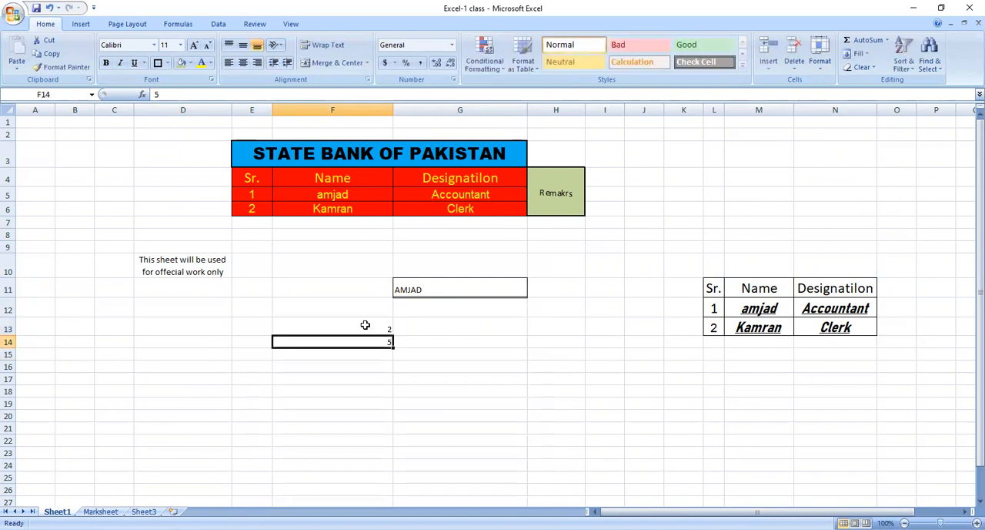
{"action": "left_click", "coordinate": [365, 325]}
{"action": "left_click", "coordinate": [365, 345]}
{"action": "key", "text": "BackSpace"}
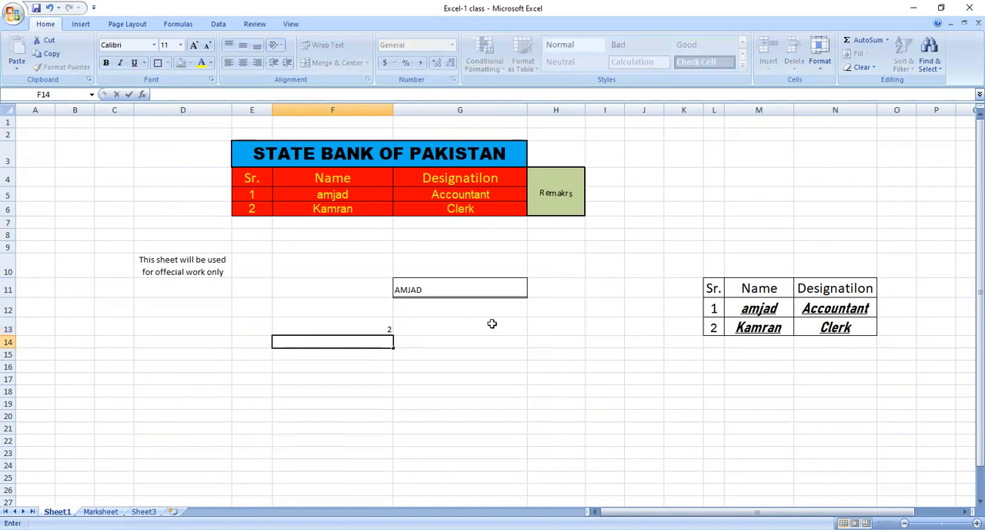
Enter the date 08-01-2022 in cell G13.
{"action": "left_click", "coordinate": [475, 329]}
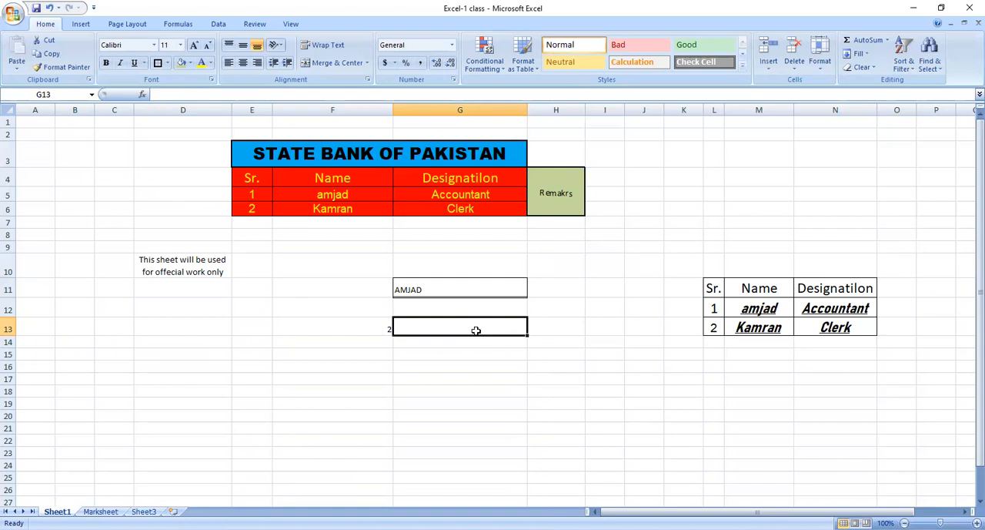
{"action": "type", "text": "08"}
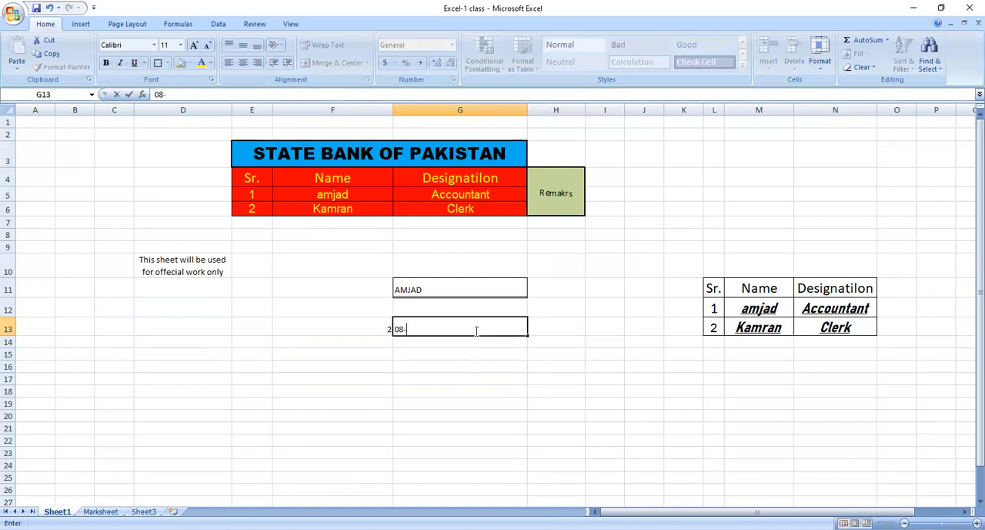
{"action": "type", "text": "-01-2022"}
{"action": "key", "text": "Return"}
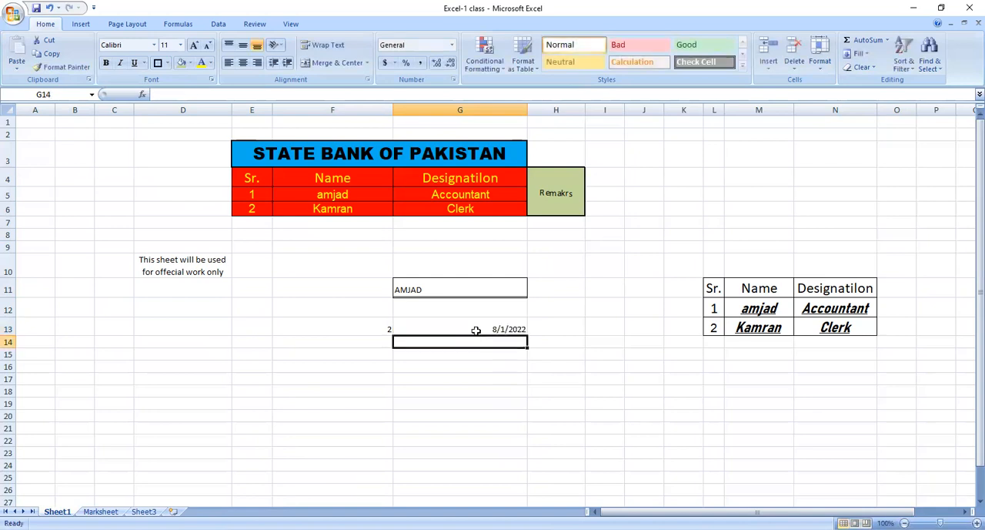
Apply the Long Date format to the date in cell G13.
{"action": "left_click", "coordinate": [488, 315]}
{"action": "left_click", "coordinate": [486, 328]}
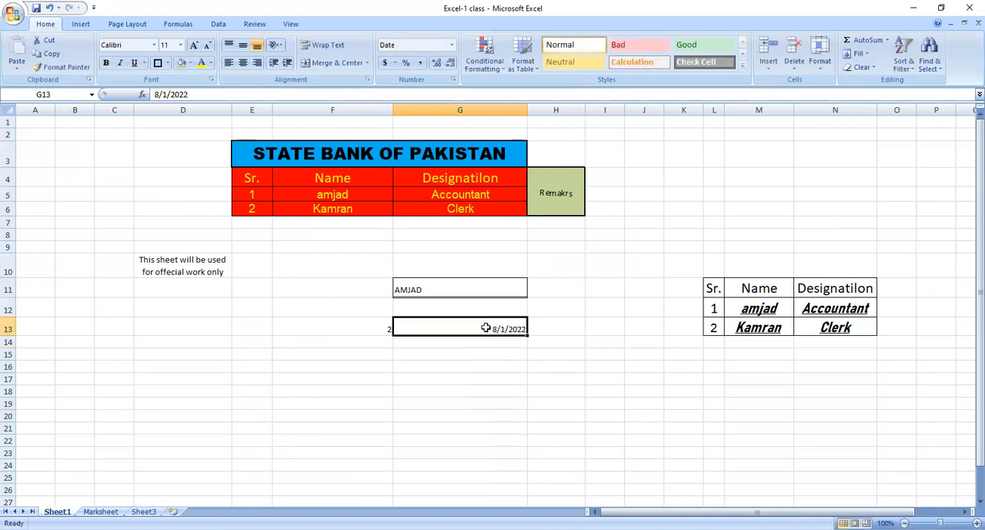
{"action": "left_click", "coordinate": [451, 47]}
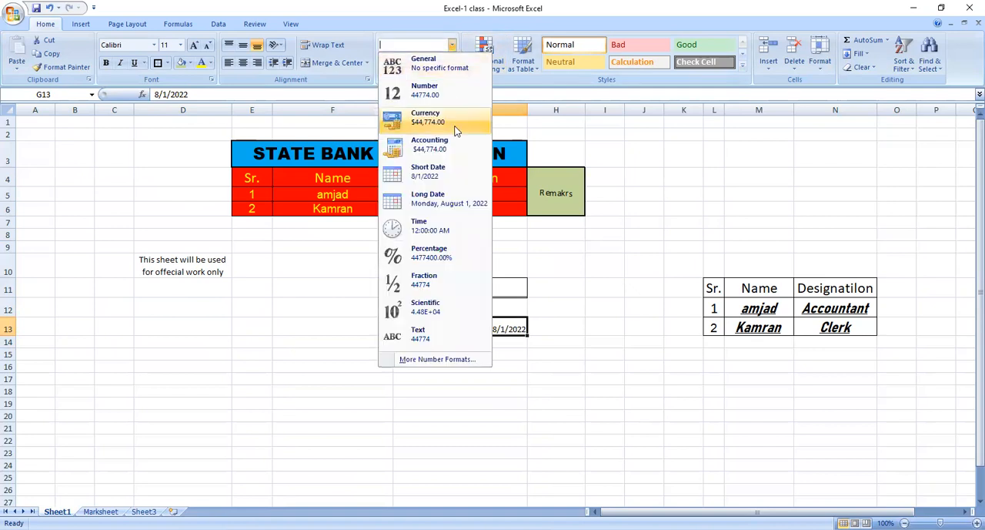
{"action": "left_click", "coordinate": [439, 200]}
{"action": "left_click", "coordinate": [504, 363]}
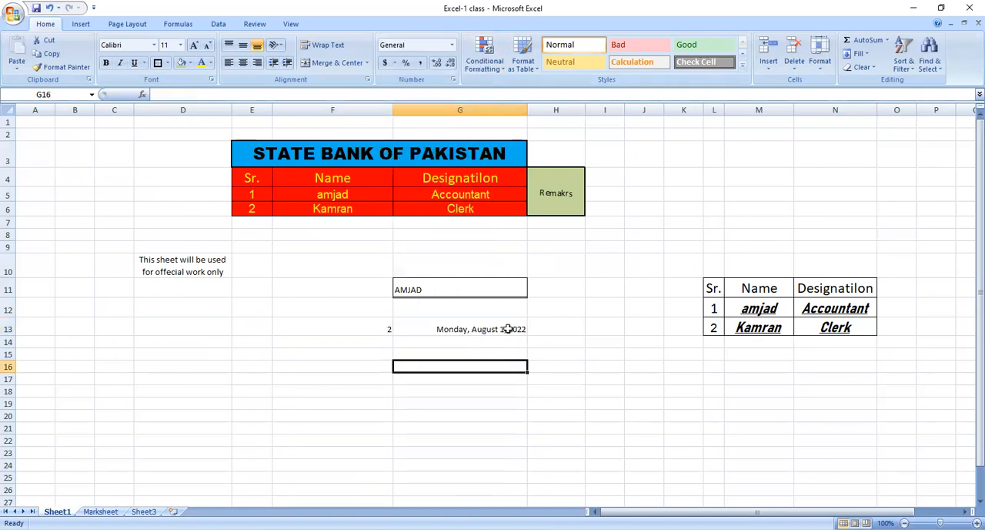
{"action": "left_click", "coordinate": [508, 327]}
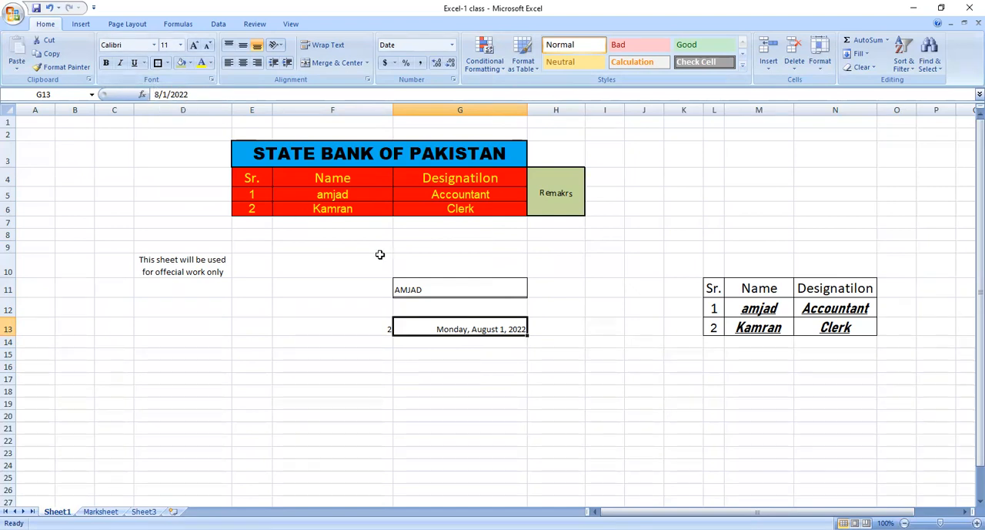
Examine the date in cell G13, comparing its underlying value in edit mode with the displayed long date.
{"action": "key", "text": "F2"}
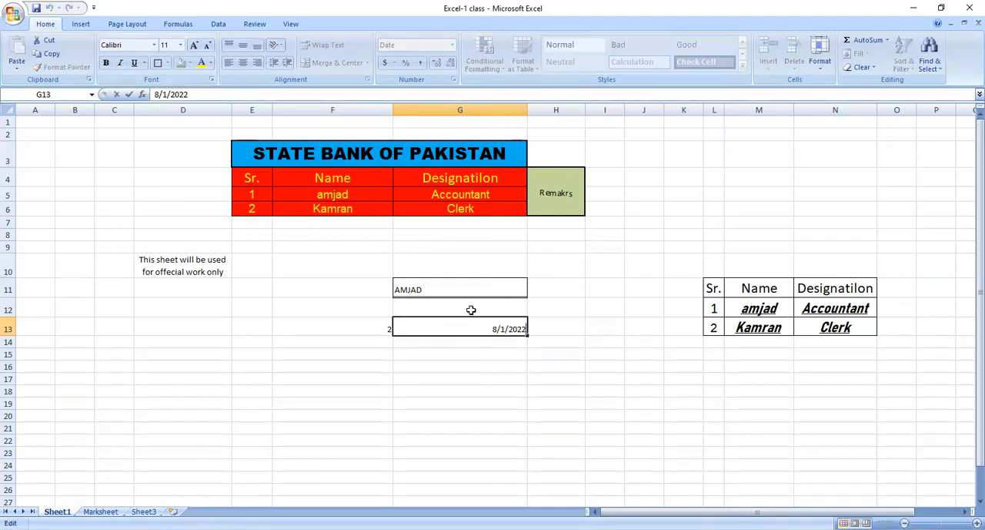
{"action": "left_click", "coordinate": [505, 349]}
{"action": "left_click", "coordinate": [516, 321]}
{"action": "left_click", "coordinate": [497, 378]}
{"action": "left_click", "coordinate": [516, 322]}
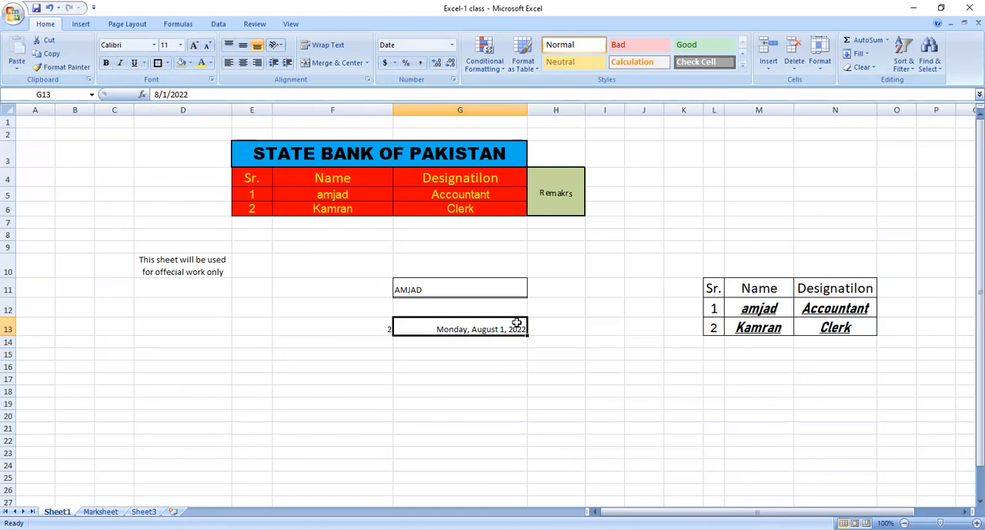
{"action": "left_click", "coordinate": [504, 365]}
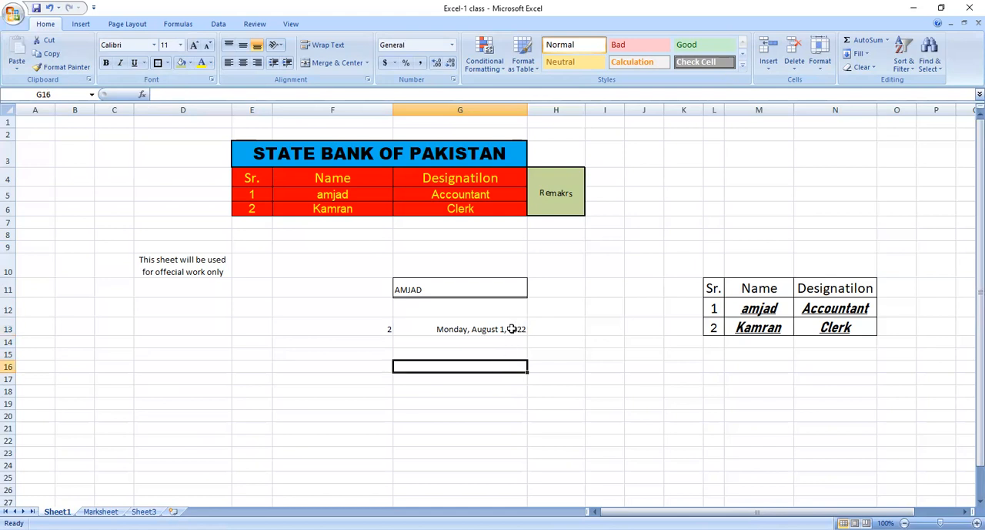
{"action": "left_click", "coordinate": [512, 329]}
{"action": "left_click", "coordinate": [479, 346]}
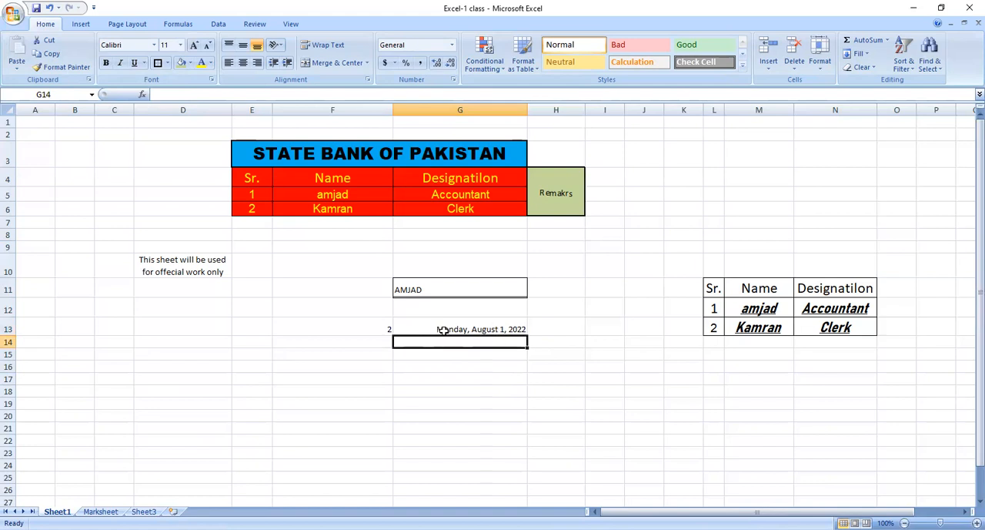
{"action": "left_click", "coordinate": [450, 327]}
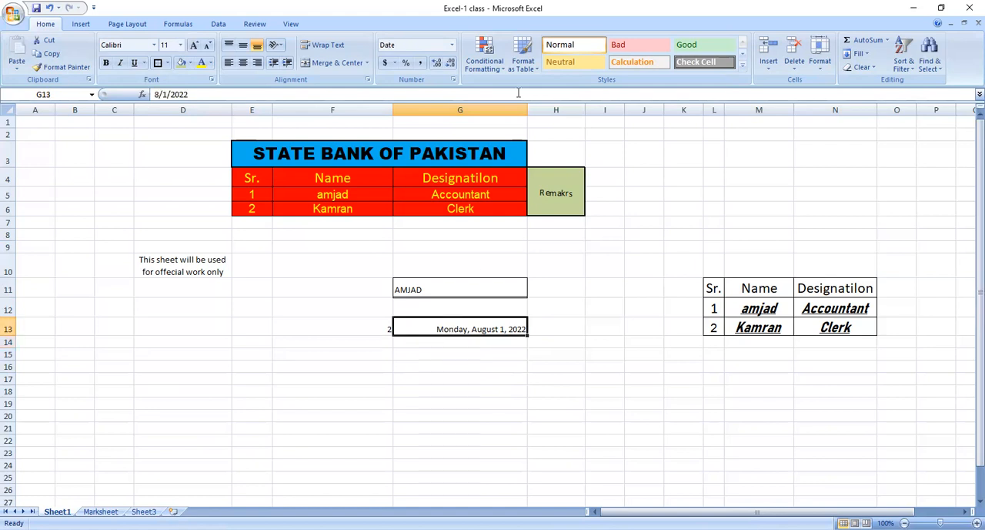
Enter 45 in cell F14 and apply Percent Style to it.
{"action": "left_click", "coordinate": [298, 340]}
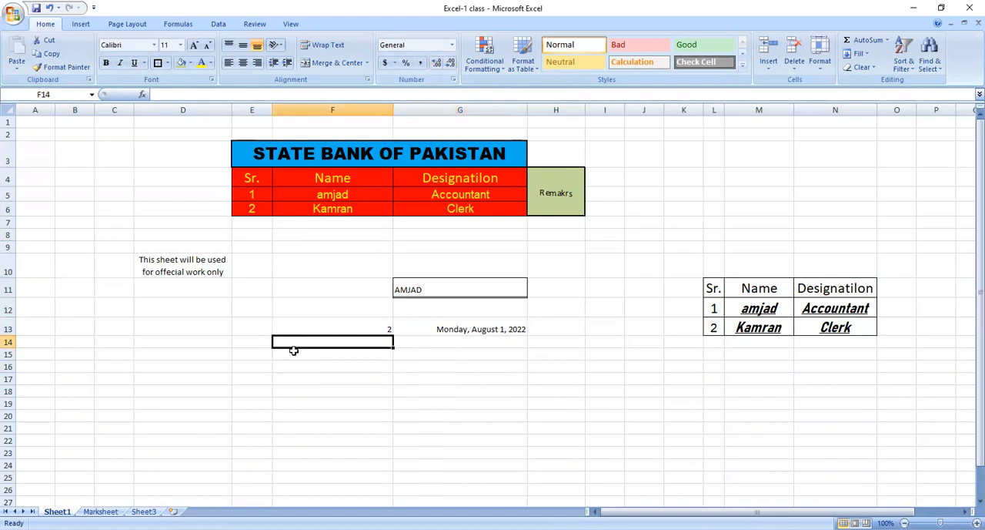
{"action": "left_click", "coordinate": [326, 351]}
{"action": "left_click", "coordinate": [332, 343]}
{"action": "type", "text": "45"}
{"action": "key", "text": "Return"}
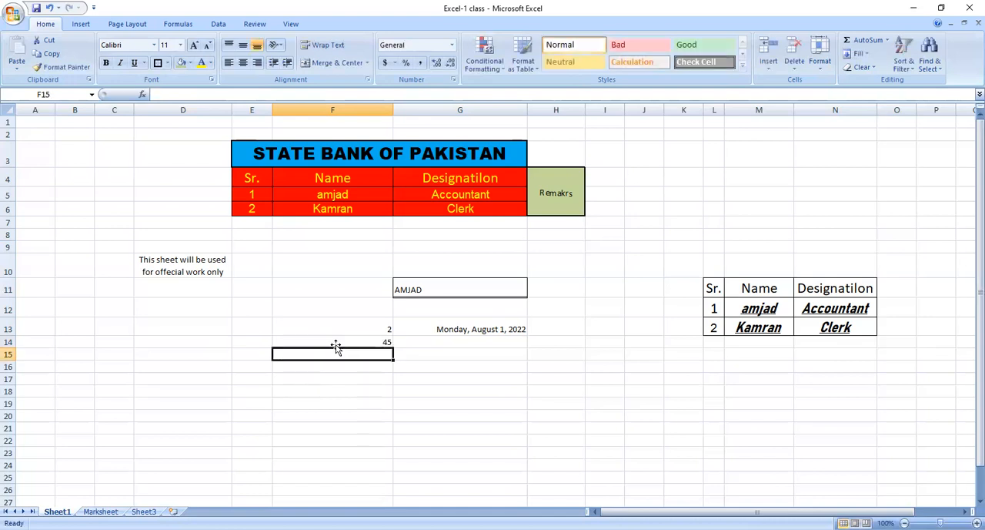
{"action": "left_click", "coordinate": [345, 340]}
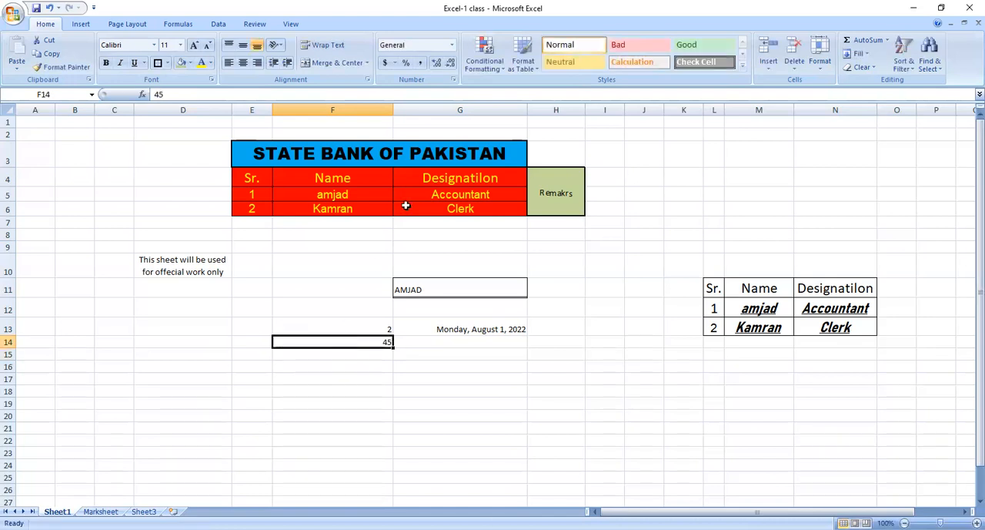
{"action": "left_click", "coordinate": [407, 63]}
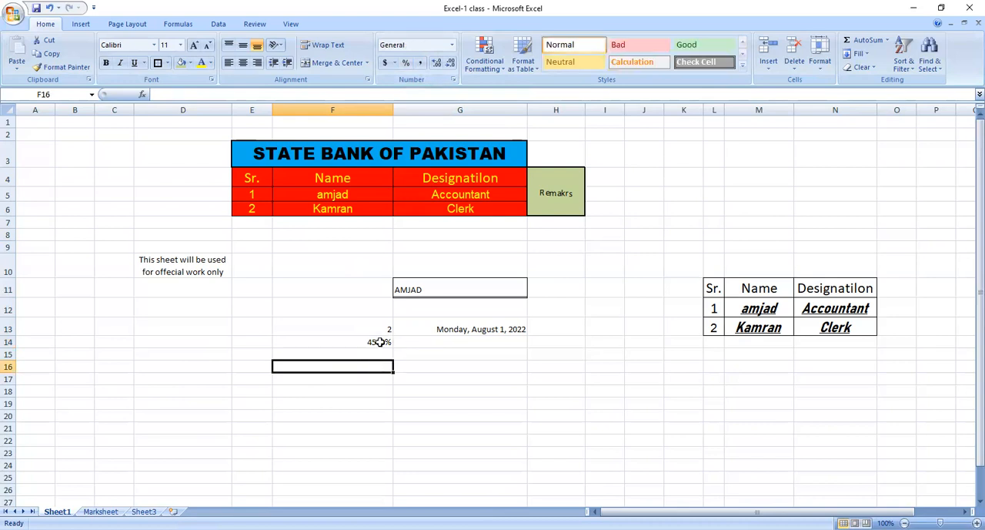
Clear the percentage value in cell F14 and enter 0.45 in cell F15.
{"action": "key", "text": "BackSpace"}
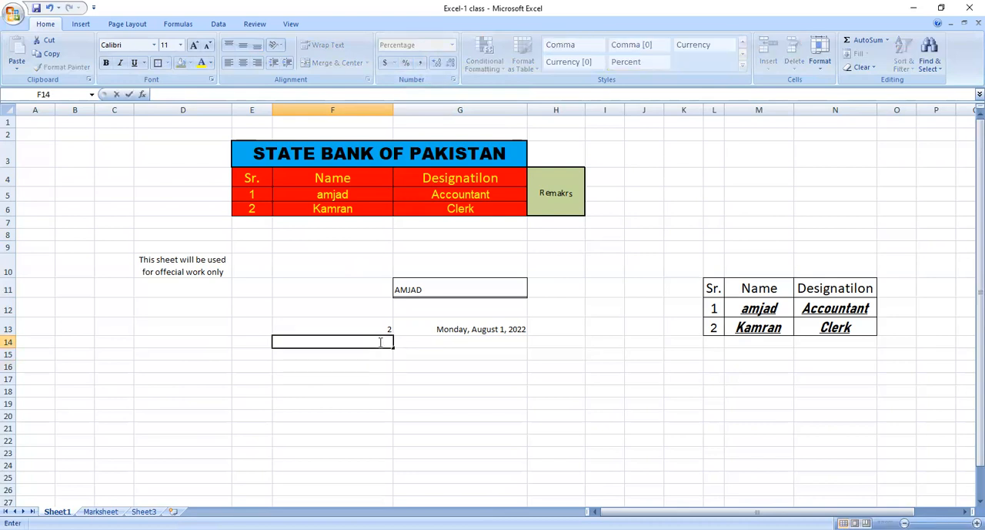
{"action": "left_click", "coordinate": [374, 365]}
{"action": "left_click", "coordinate": [384, 351]}
{"action": "type", "text": "0.2"}
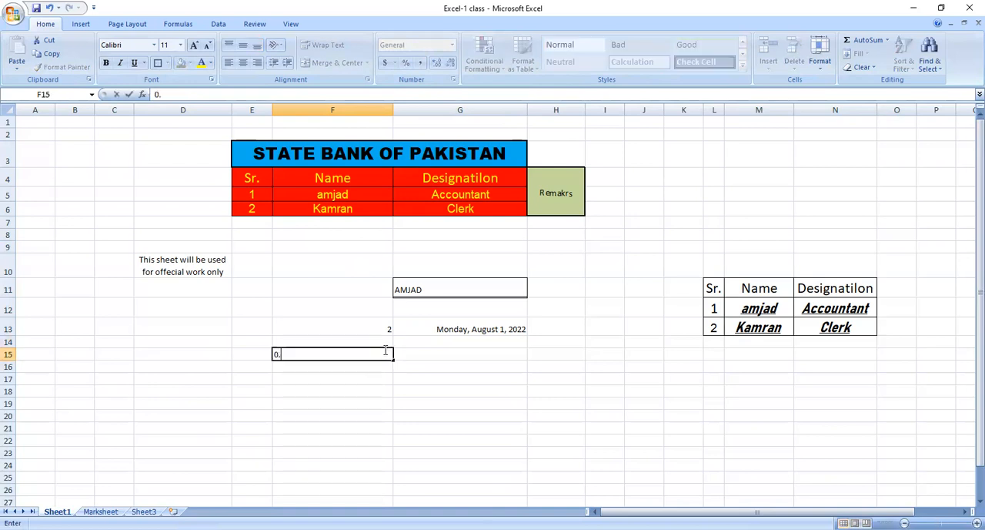
{"action": "key", "text": "BackSpace"}
{"action": "type", "text": "45"}
{"action": "key", "text": "Return"}
{"action": "left_click", "coordinate": [384, 351]}
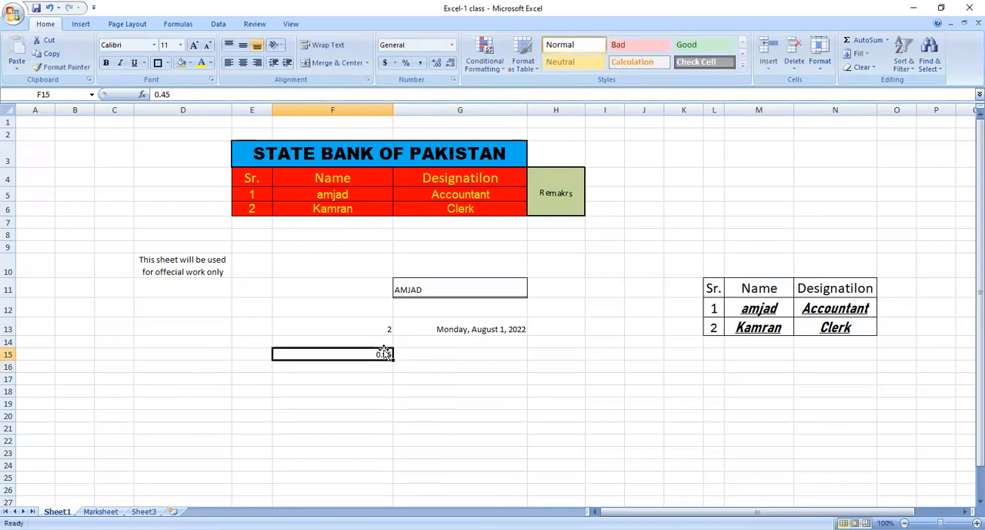
Apply the Percentage number format to the value in cell F15.
{"action": "left_click", "coordinate": [452, 45]}
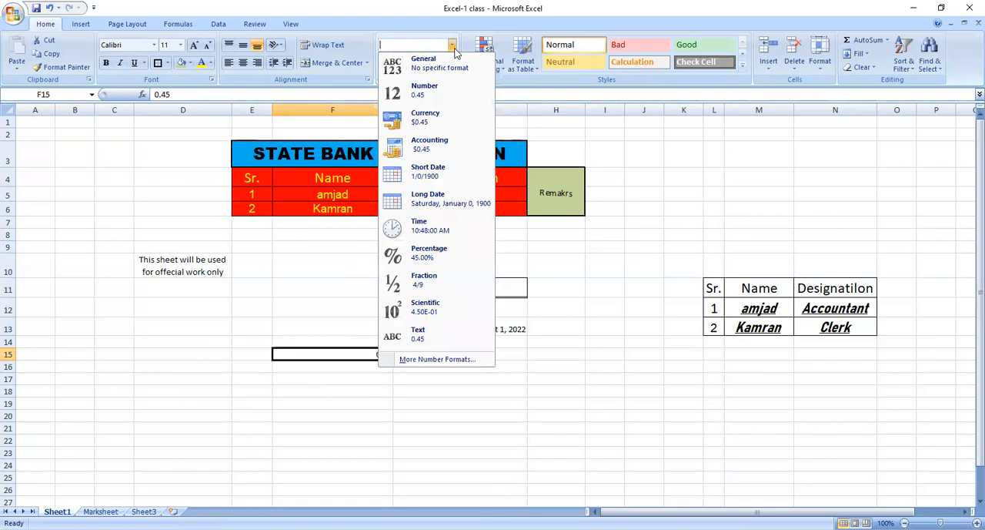
{"action": "left_click", "coordinate": [435, 254]}
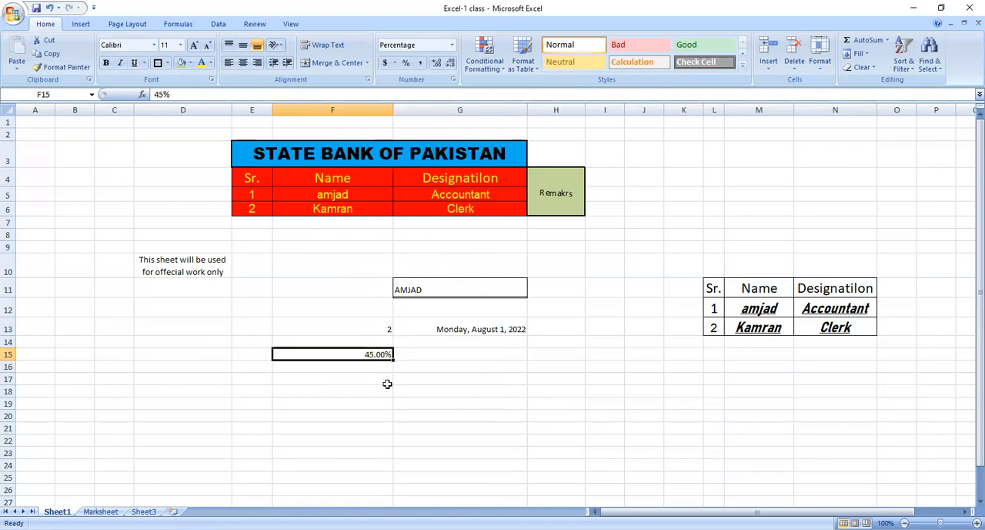
{"action": "left_click", "coordinate": [370, 399]}
Set the percentage in cell F15 to 0 decimal places through Format Cells.
{"action": "left_click", "coordinate": [386, 351]}
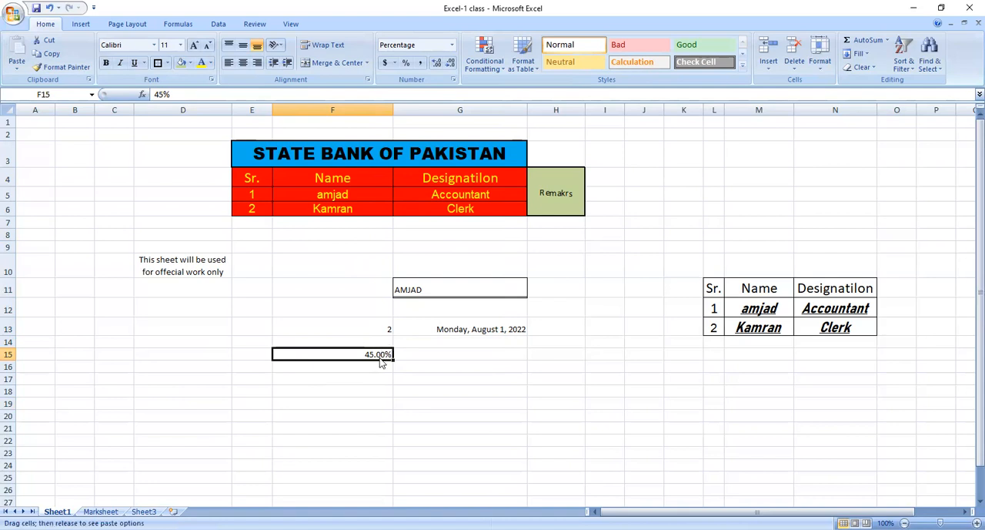
{"action": "right_click", "coordinate": [383, 354]}
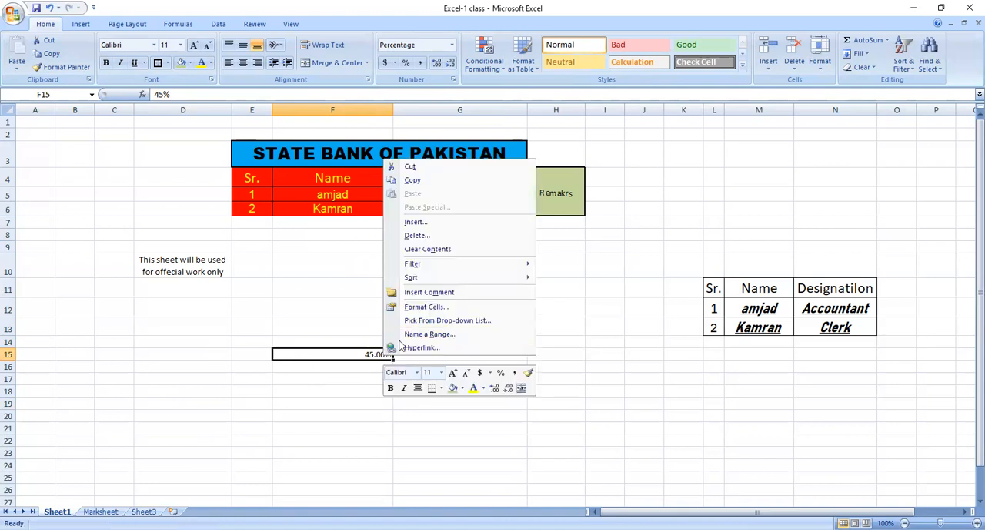
{"action": "left_click", "coordinate": [437, 308]}
{"action": "left_click", "coordinate": [452, 246]}
{"action": "left_click", "coordinate": [451, 247]}
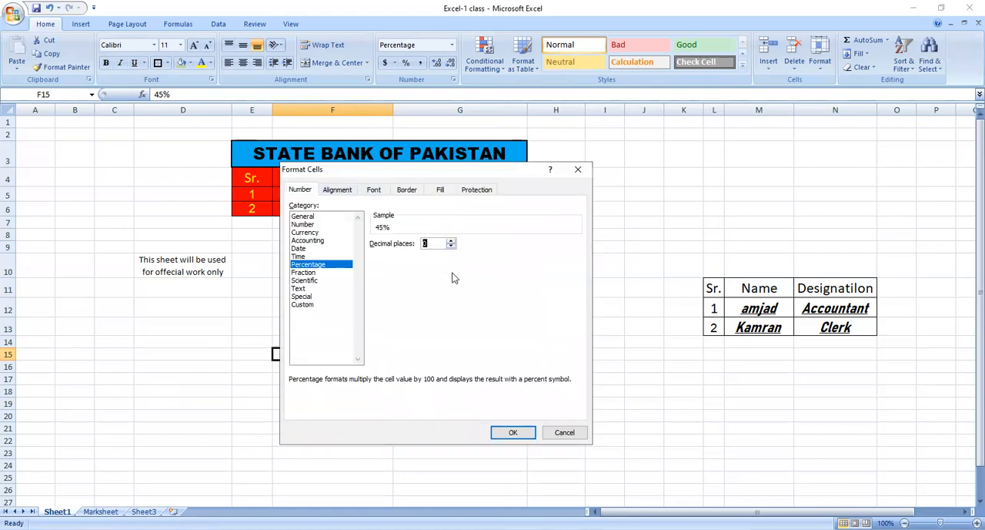
{"action": "left_click", "coordinate": [512, 432]}
{"action": "left_click", "coordinate": [328, 407]}
{"action": "left_click", "coordinate": [355, 356]}
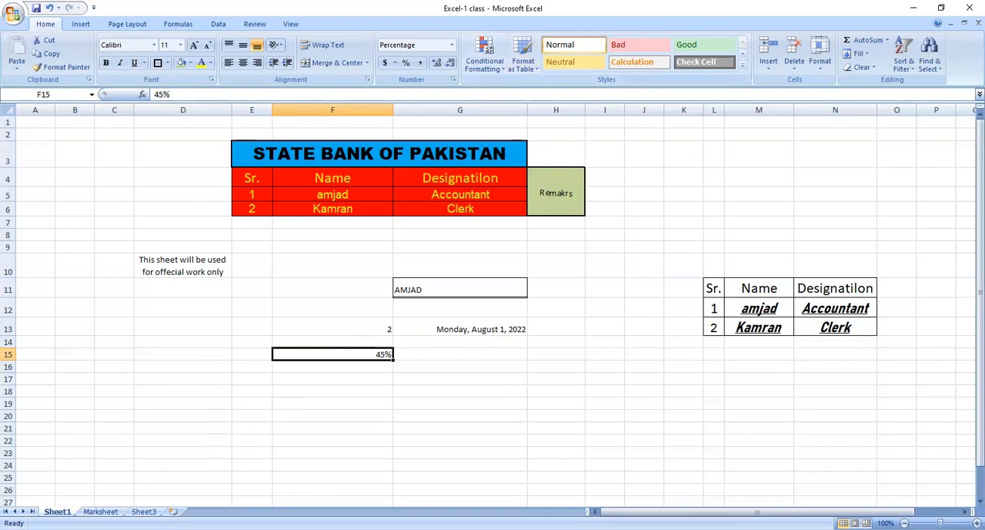
Copy the whole MARK SHEET table on the Marksheet sheet and paste it below the original, starting at cell E19.
{"action": "left_click", "coordinate": [100, 511]}
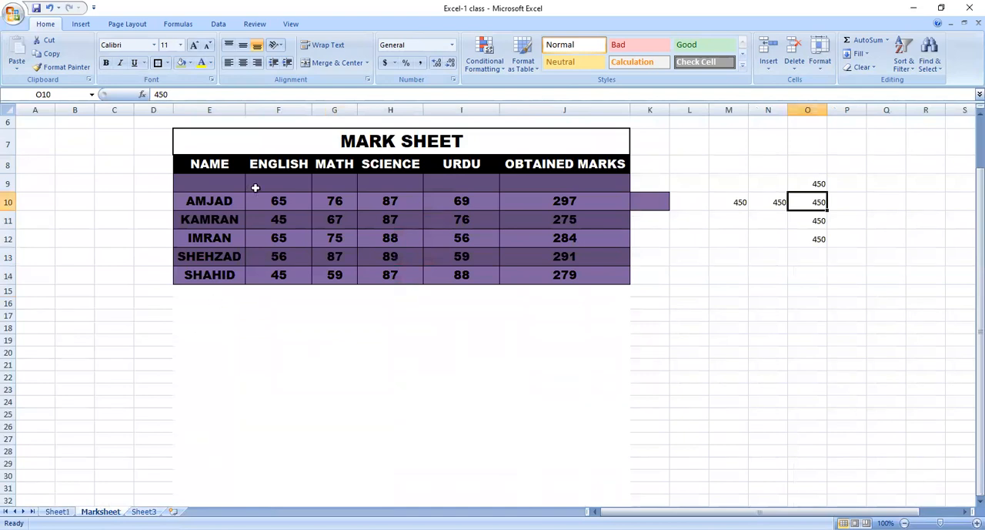
{"action": "left_click_drag", "start_coordinate": [246, 135], "coordinate": [321, 277]}
{"action": "key", "text": "ctrl+c"}
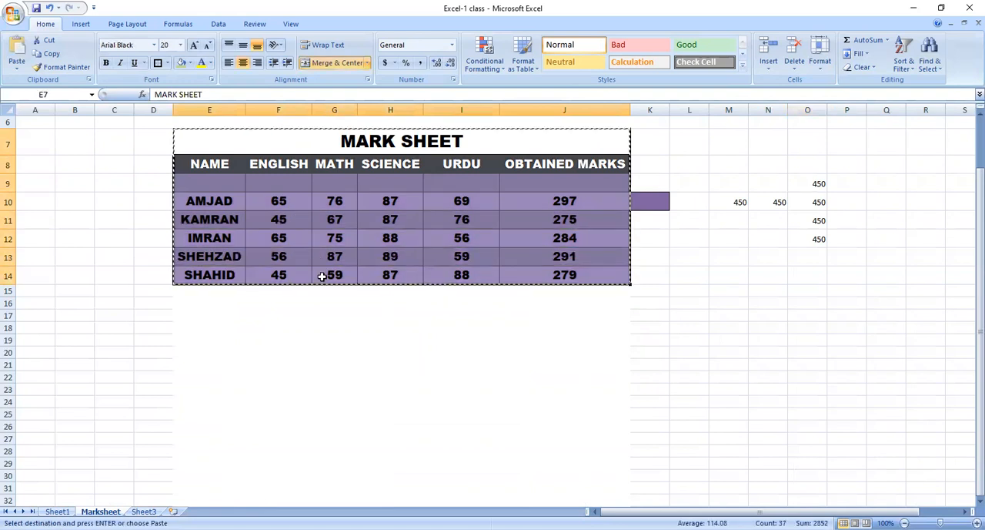
{"action": "left_click", "coordinate": [207, 343]}
{"action": "key", "text": "Return"}
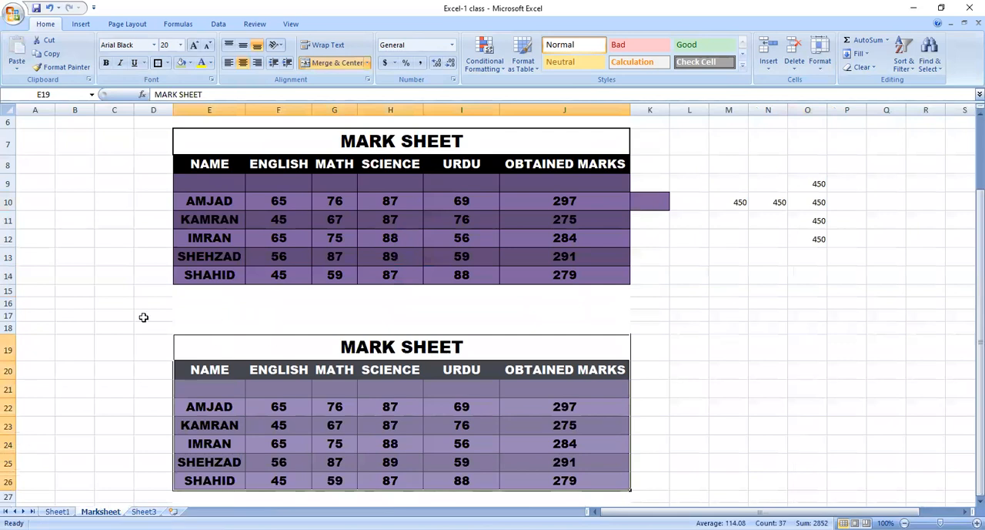
Remove the fill colour from range E20:J26 of the copied table and make its text black.
{"action": "left_click", "coordinate": [255, 390]}
{"action": "left_click_drag", "start_coordinate": [176, 362], "coordinate": [519, 470]}
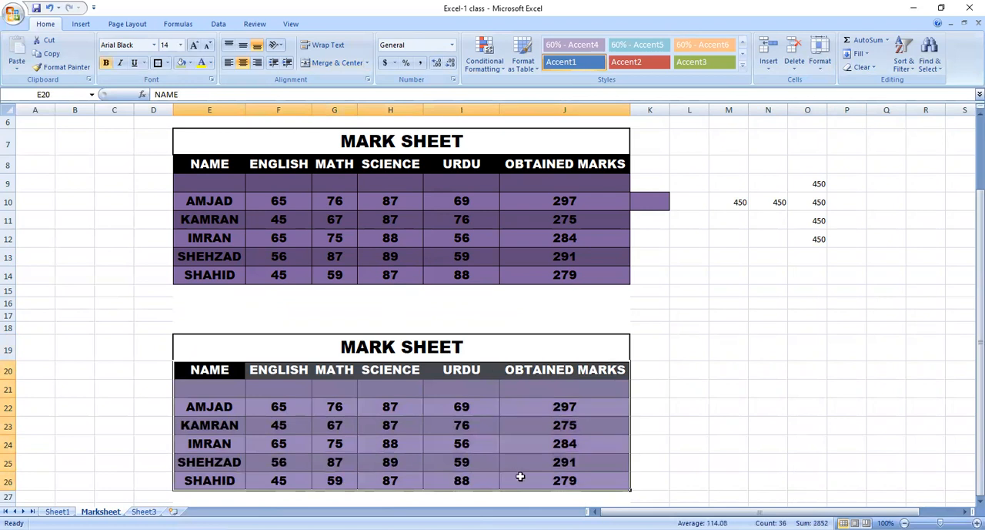
{"action": "left_click", "coordinate": [190, 65]}
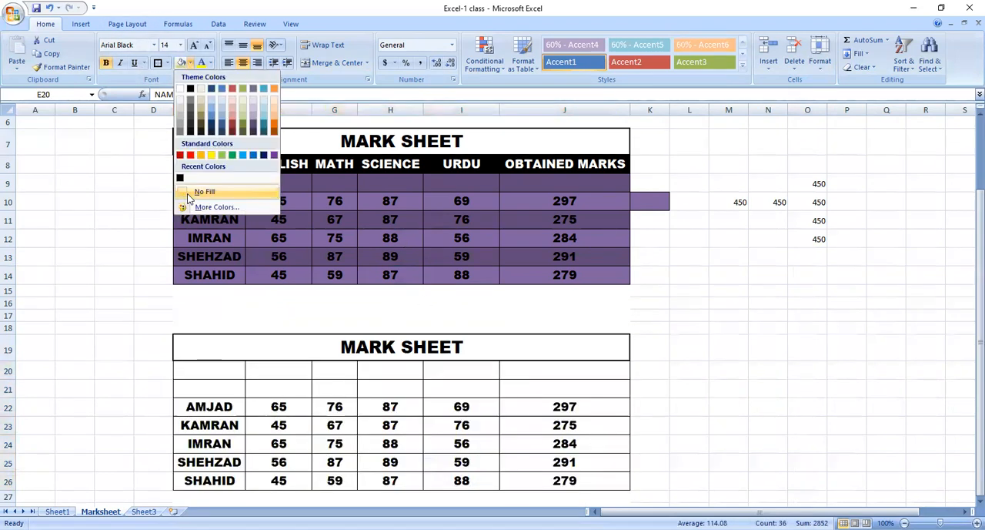
{"action": "left_click", "coordinate": [192, 193]}
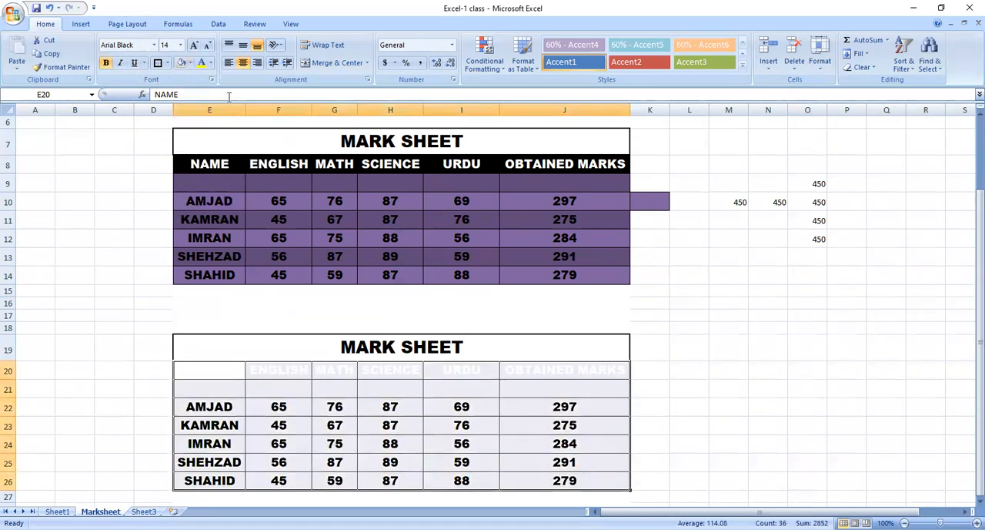
{"action": "left_click", "coordinate": [212, 61]}
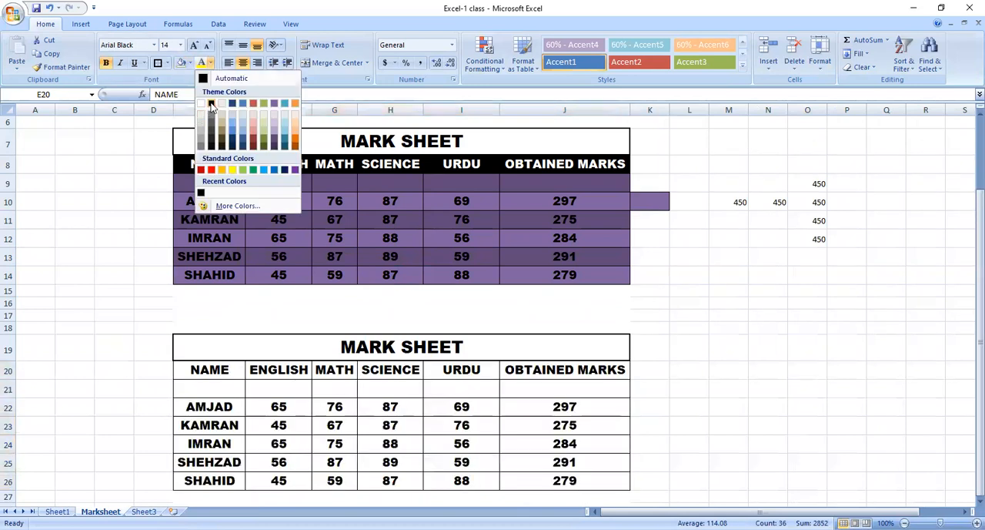
{"action": "left_click", "coordinate": [208, 101]}
{"action": "left_click", "coordinate": [256, 348]}
{"action": "left_click", "coordinate": [264, 442]}
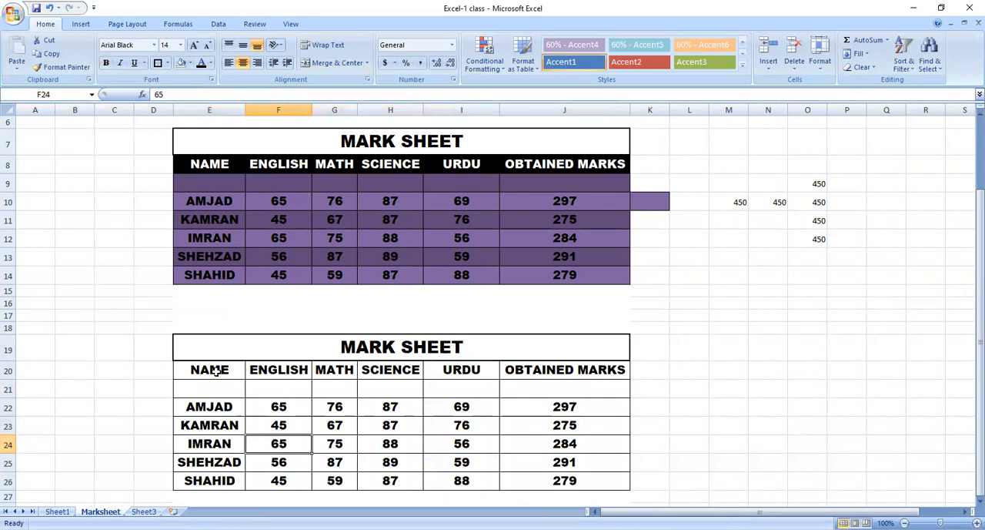
{"action": "left_click", "coordinate": [565, 404]}
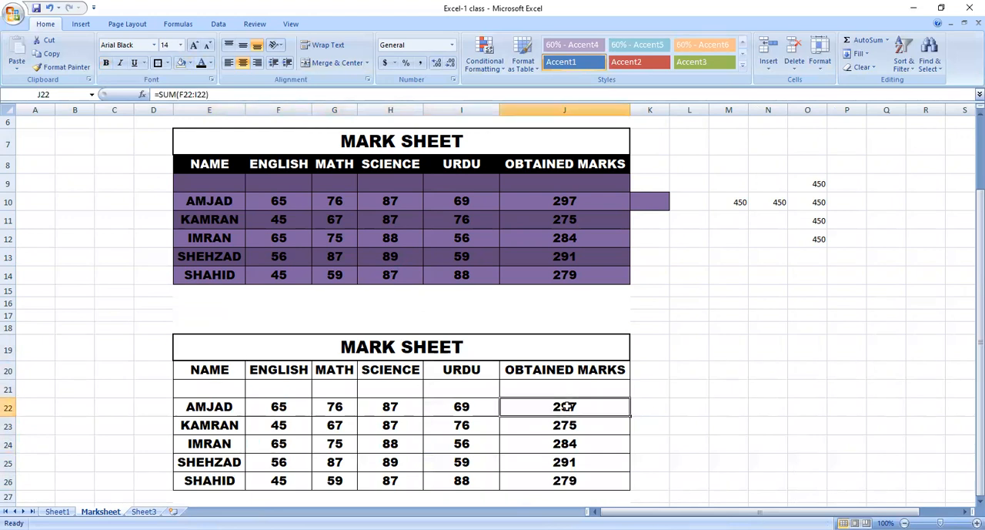
{"action": "left_click", "coordinate": [554, 440]}
Add a Greater Than 275 conditional formatting rule to obtained marks J22:J26 with Yellow Fill with Dark Yellow Text.
{"action": "left_click_drag", "start_coordinate": [573, 406], "coordinate": [579, 479]}
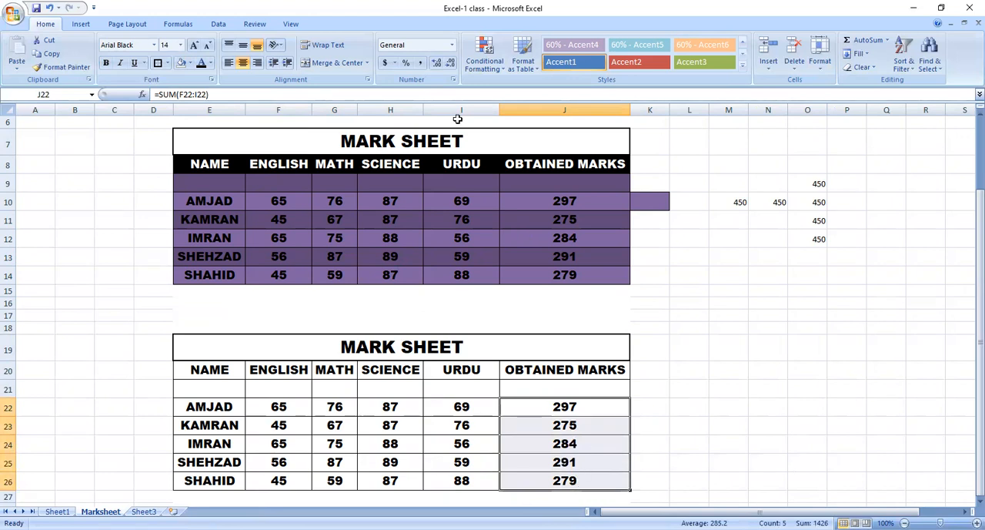
{"action": "left_click", "coordinate": [482, 61]}
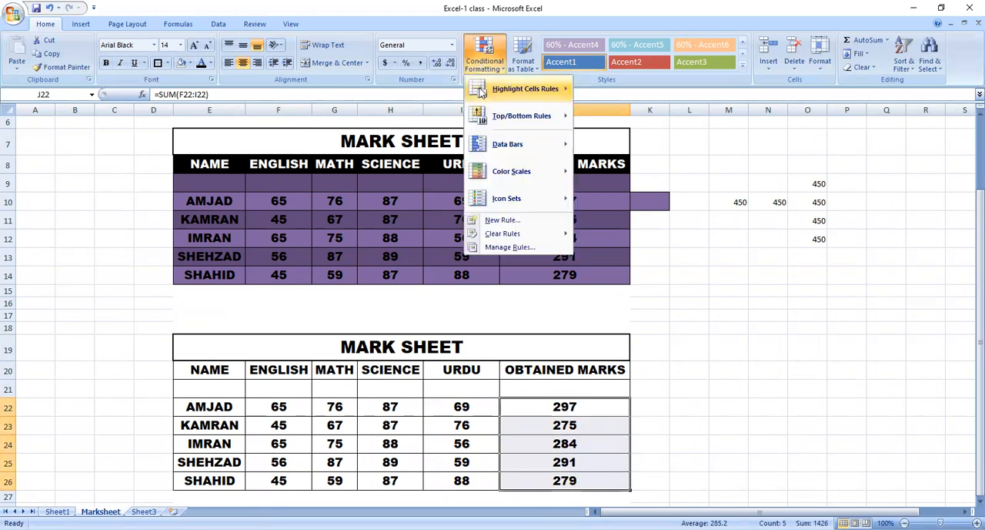
{"action": "mouse_move", "coordinate": [508, 150]}
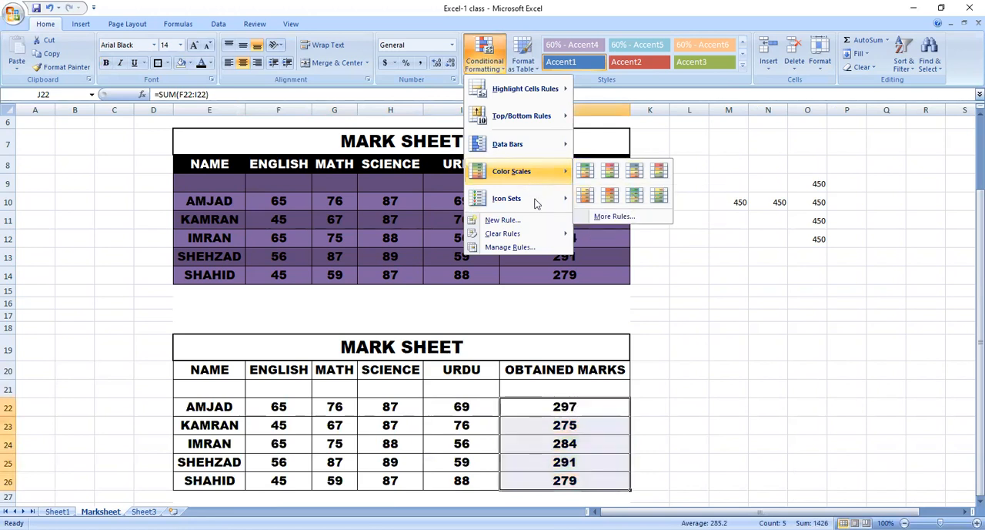
{"action": "mouse_move", "coordinate": [536, 206]}
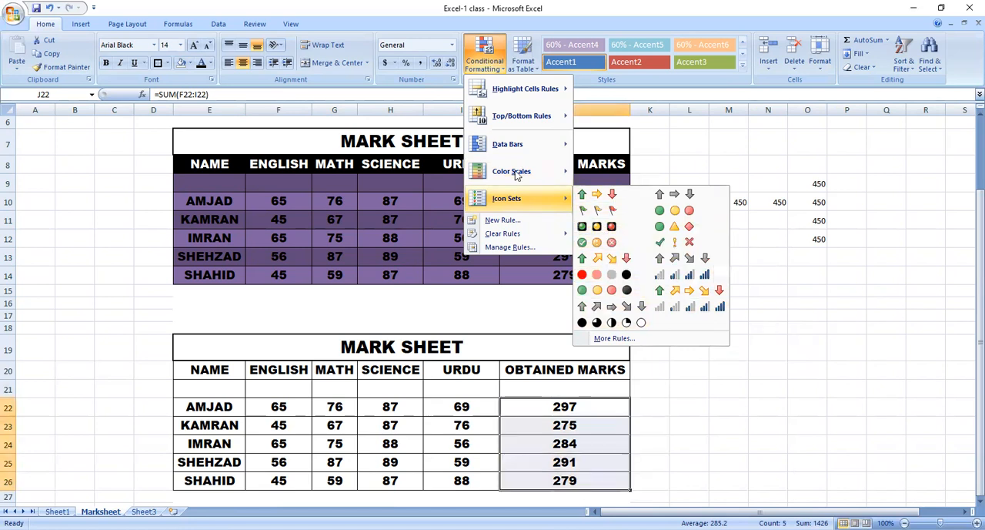
{"action": "mouse_move", "coordinate": [541, 99]}
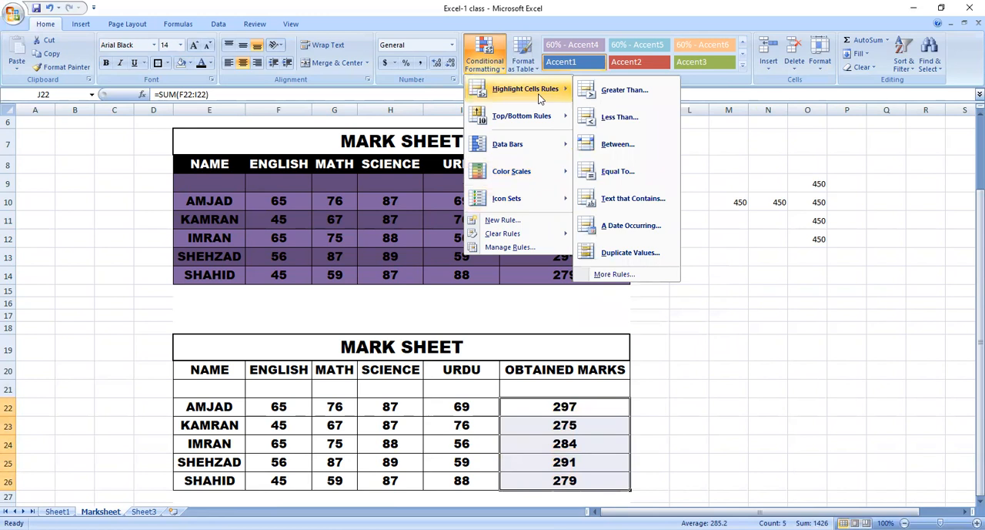
{"action": "left_click", "coordinate": [623, 90]}
{"action": "left_click_drag", "start_coordinate": [635, 218], "coordinate": [588, 213]}
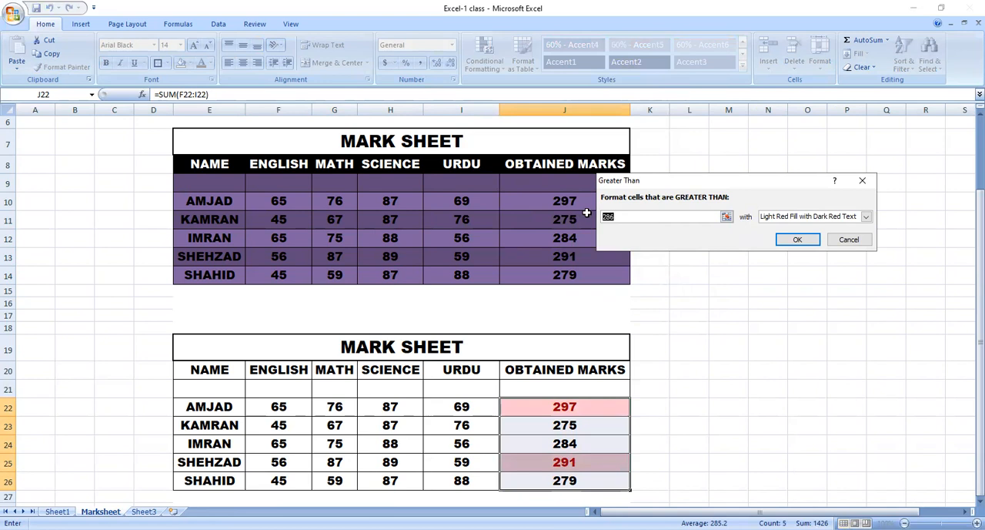
{"action": "type", "text": "27"}
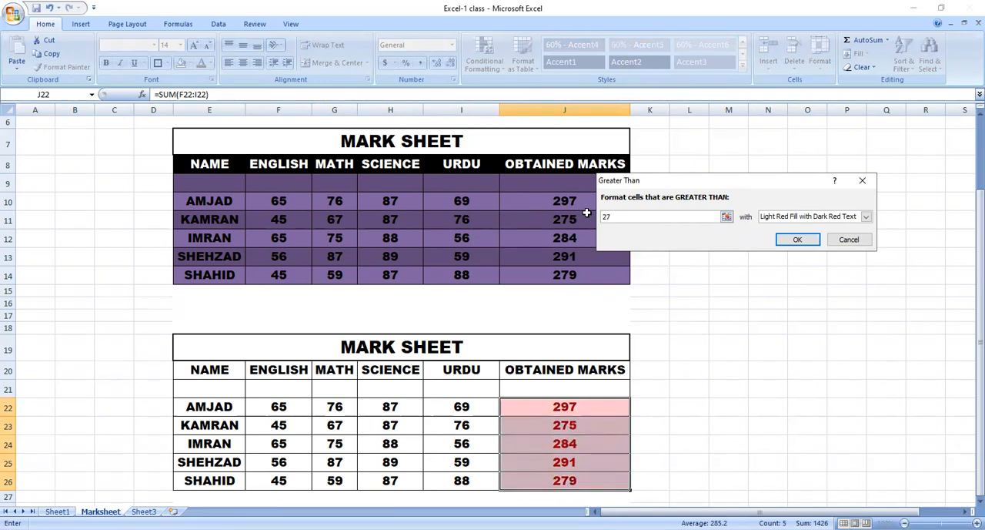
{"action": "type", "text": "5"}
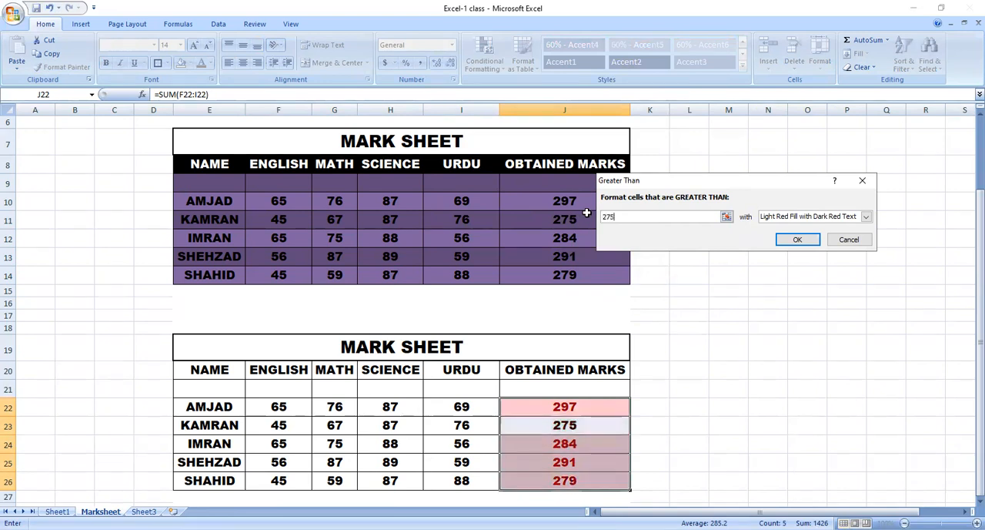
{"action": "left_click", "coordinate": [866, 218]}
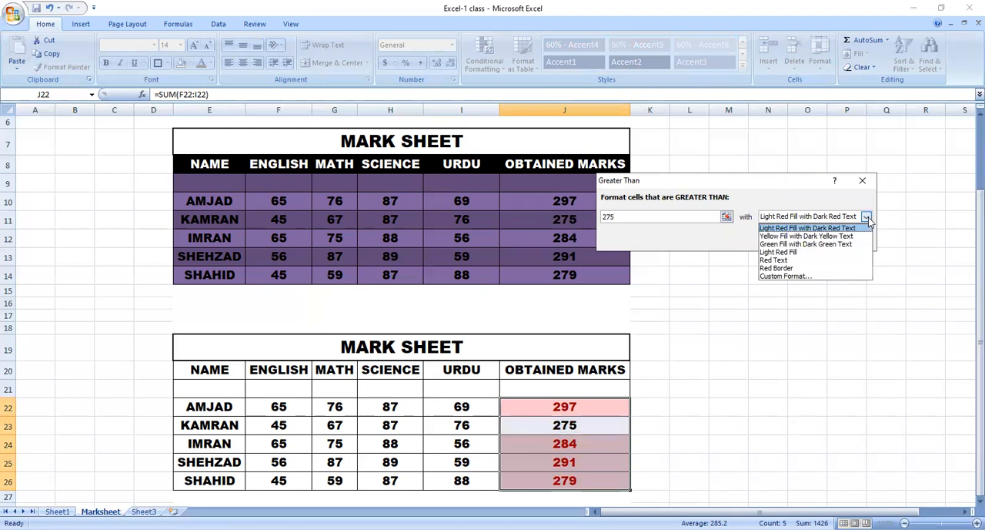
{"action": "left_click", "coordinate": [816, 237]}
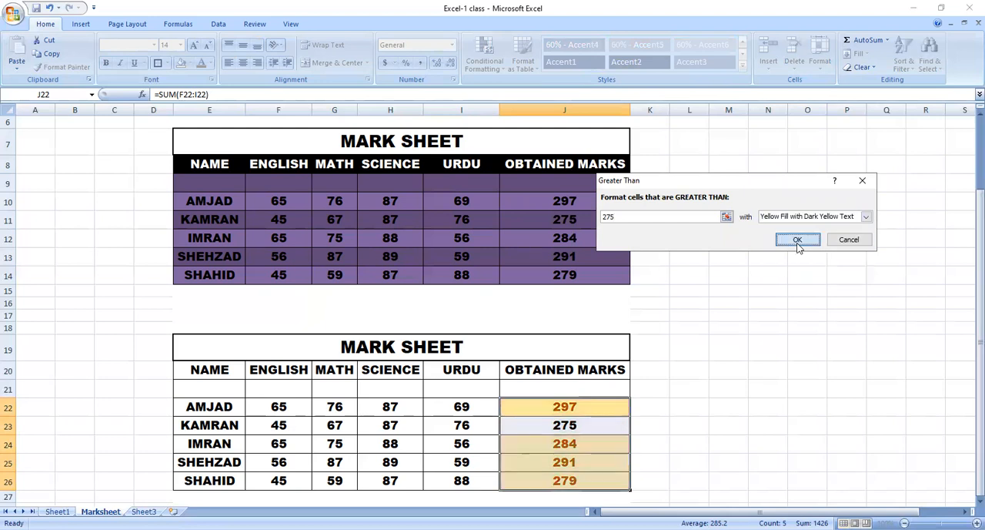
{"action": "left_click", "coordinate": [797, 241]}
{"action": "left_click", "coordinate": [542, 459]}
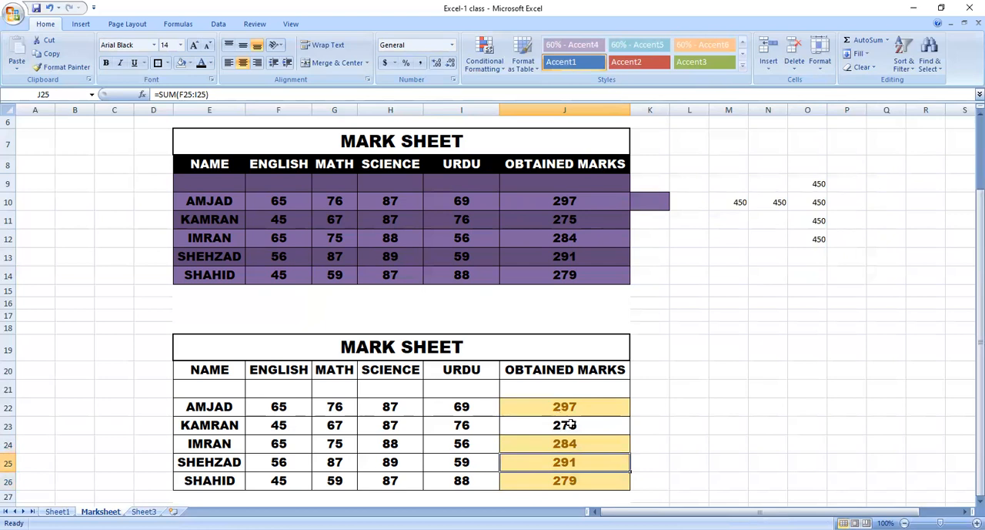
Add a Greater Than 280 conditional formatting rule to range J22:J27 with Light Red Fill with Dark Red Text.
{"action": "left_click_drag", "start_coordinate": [587, 403], "coordinate": [579, 496]}
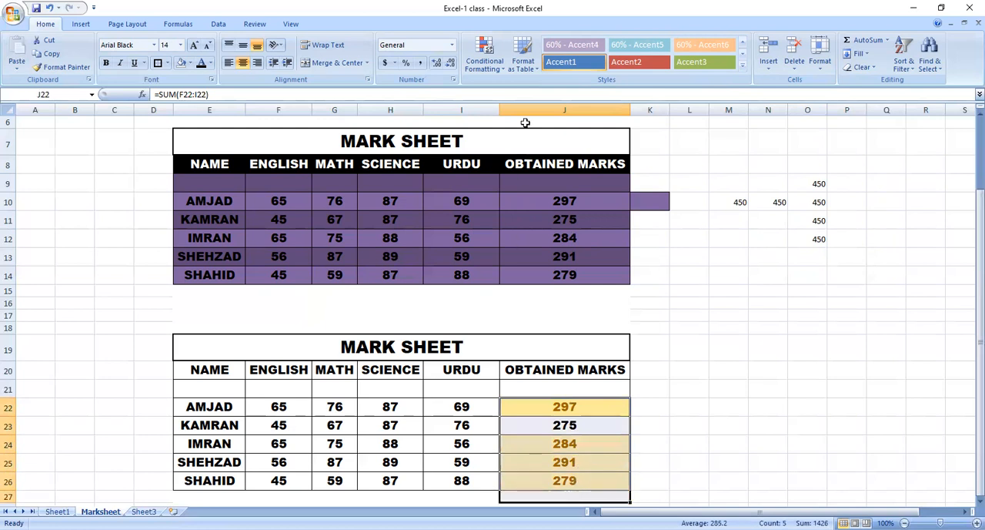
{"action": "left_click", "coordinate": [491, 70]}
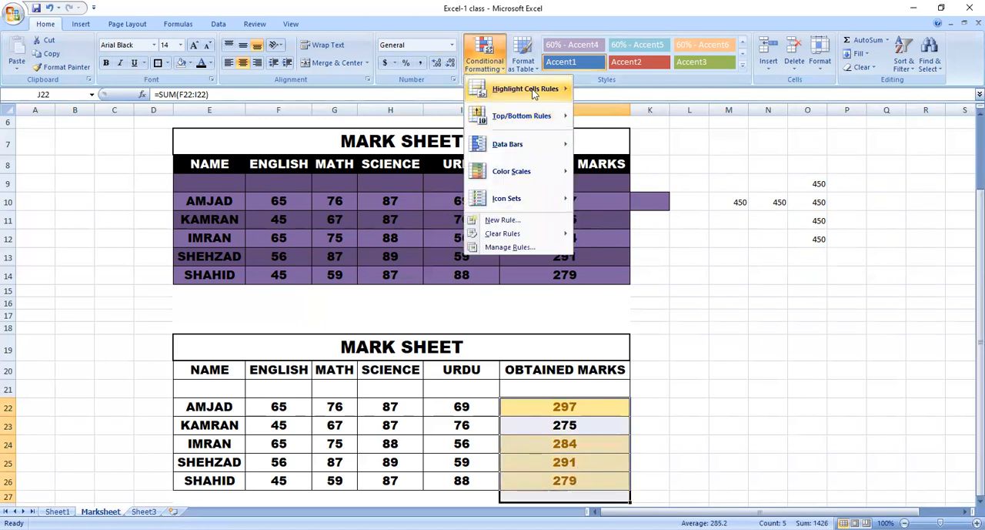
{"action": "mouse_move", "coordinate": [531, 88]}
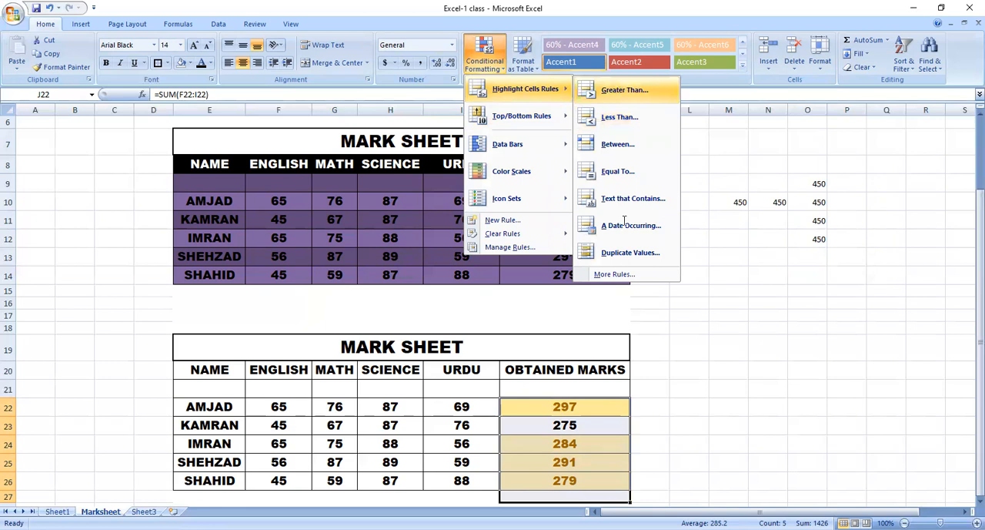
{"action": "left_click", "coordinate": [624, 89]}
{"action": "type", "text": "280"}
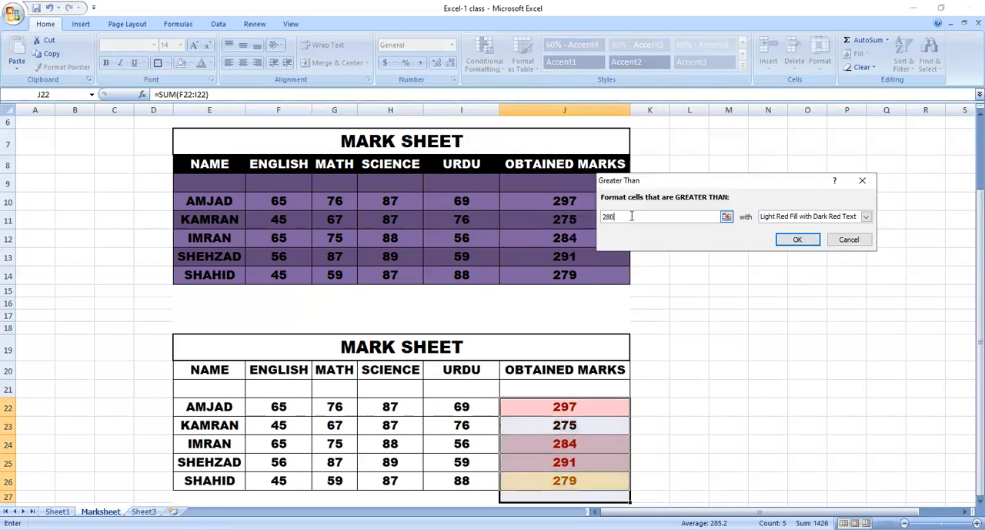
{"action": "left_click", "coordinate": [798, 239]}
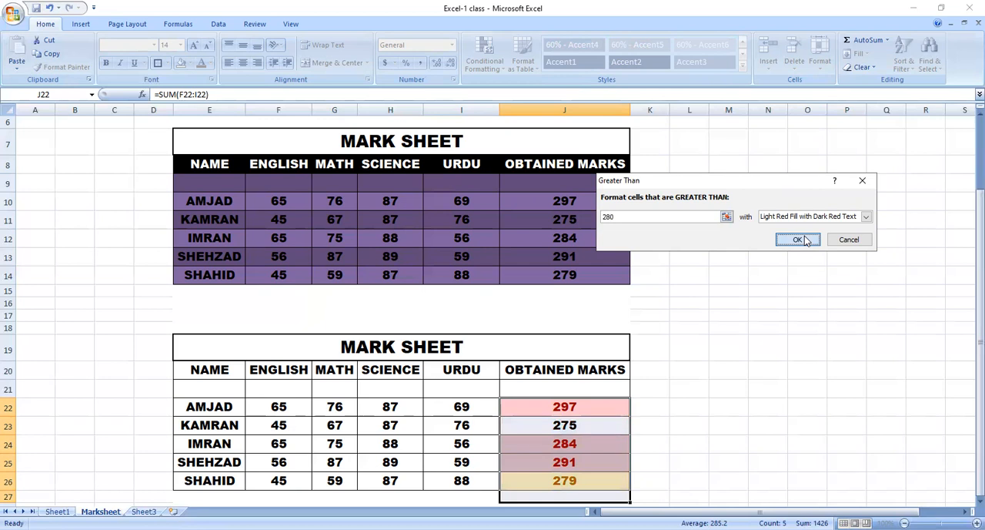
{"action": "left_click", "coordinate": [605, 374]}
Add a Top 10 Items rule limited to the top 3 with Green Fill with Dark Green Text to range E10:K26.
{"action": "left_click_drag", "start_coordinate": [560, 405], "coordinate": [651, 202]}
{"action": "left_click", "coordinate": [485, 62]}
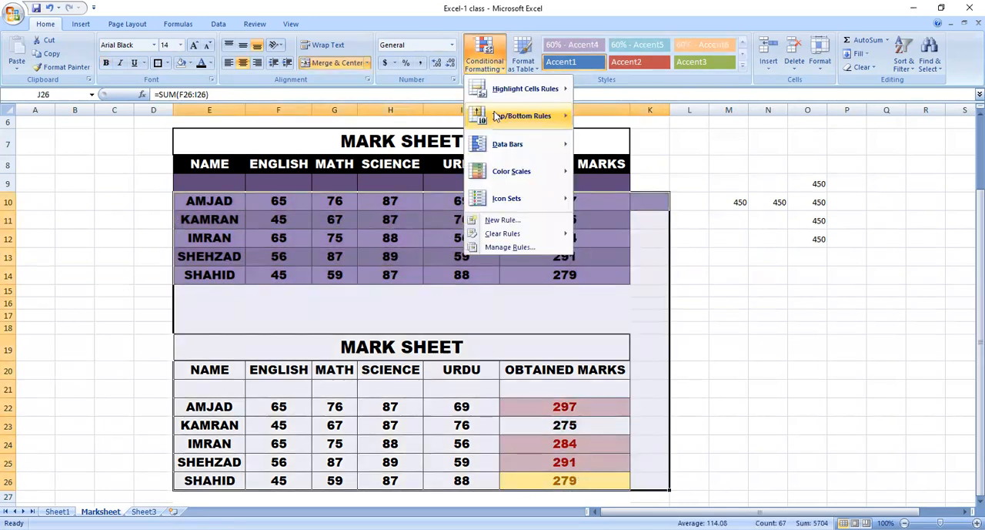
{"action": "mouse_move", "coordinate": [521, 116]}
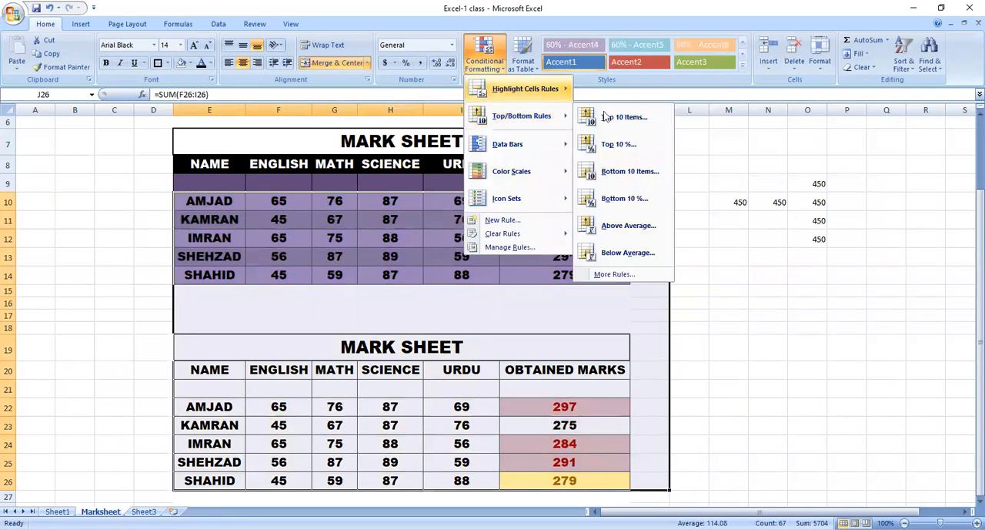
{"action": "mouse_move", "coordinate": [525, 88]}
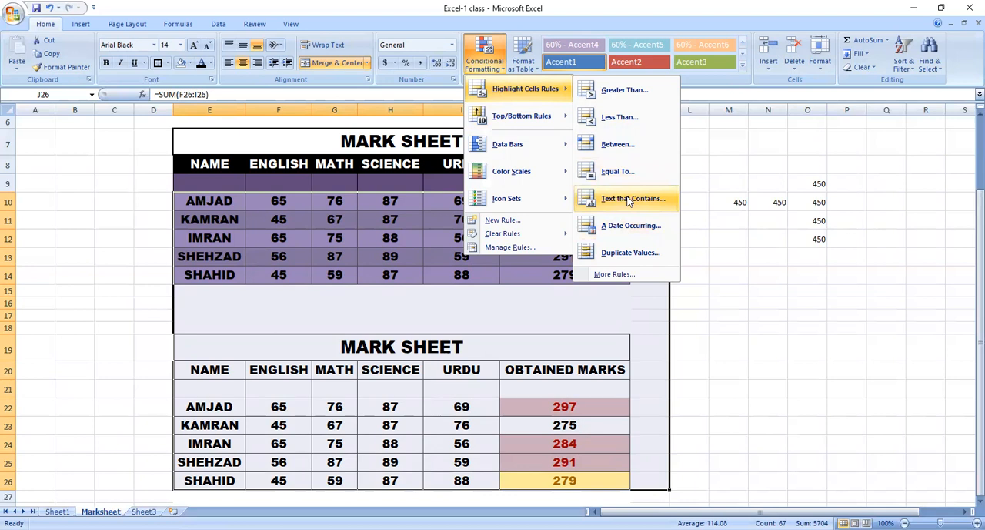
{"action": "mouse_move", "coordinate": [538, 130]}
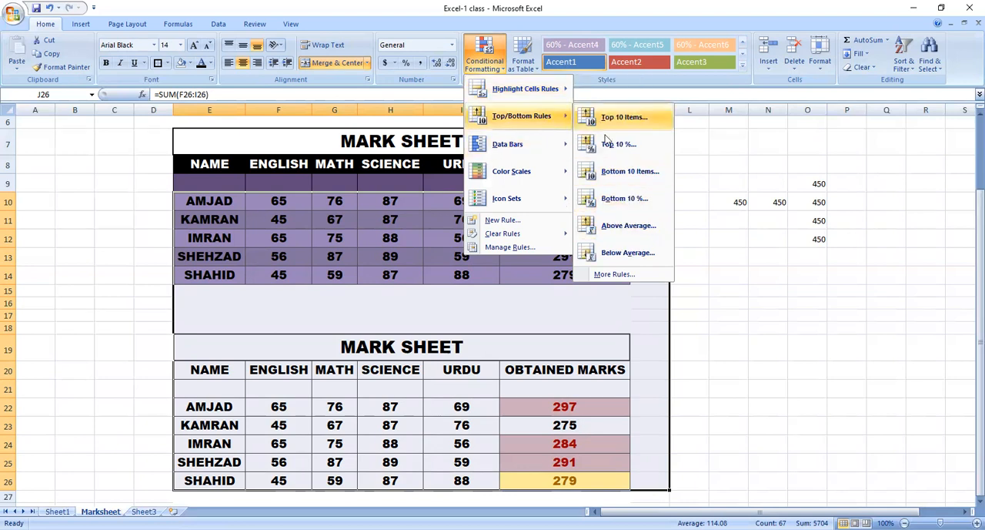
{"action": "left_click", "coordinate": [599, 121]}
{"action": "left_click", "coordinate": [678, 219]}
{"action": "left_click", "coordinate": [677, 220]}
{"action": "left_click", "coordinate": [678, 219]}
{"action": "left_click", "coordinate": [677, 219]}
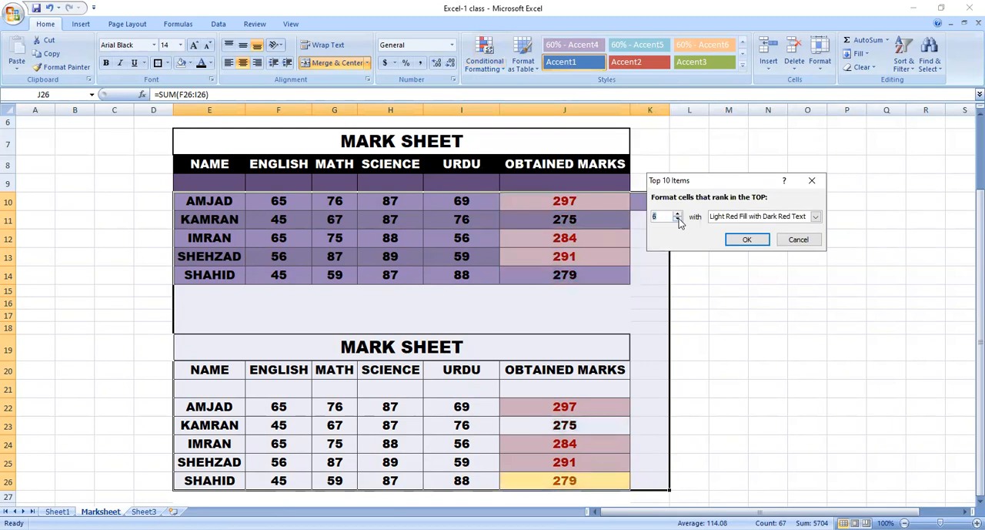
{"action": "left_click", "coordinate": [677, 220]}
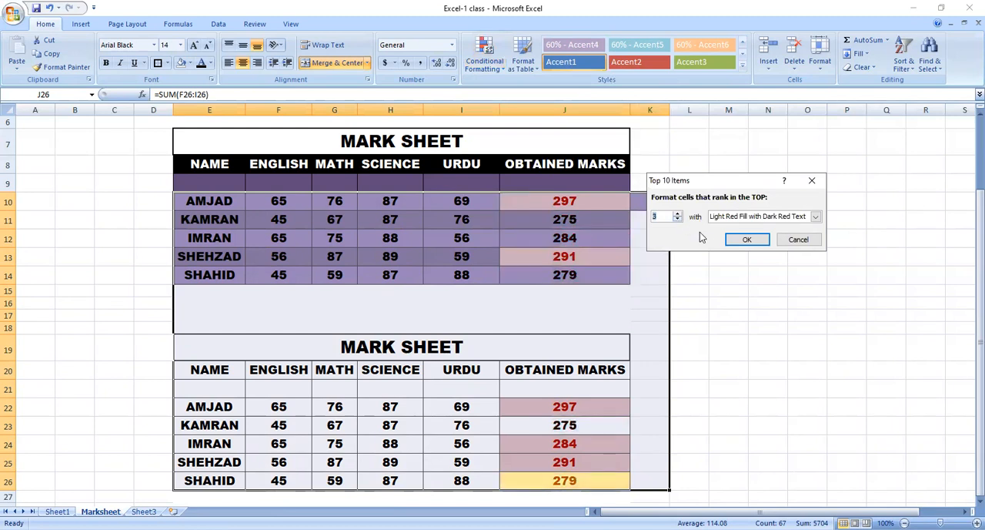
{"action": "left_click", "coordinate": [748, 219]}
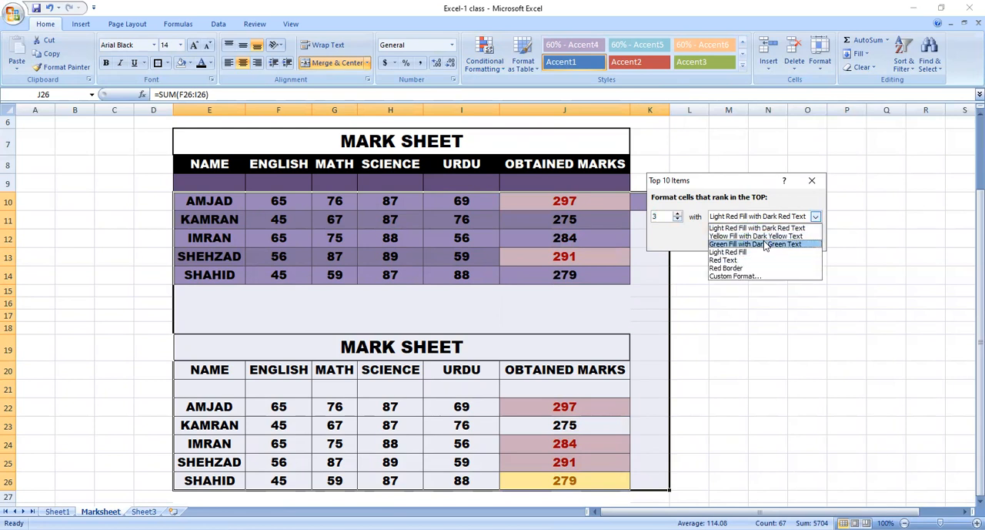
{"action": "left_click", "coordinate": [766, 243]}
{"action": "left_click", "coordinate": [764, 243]}
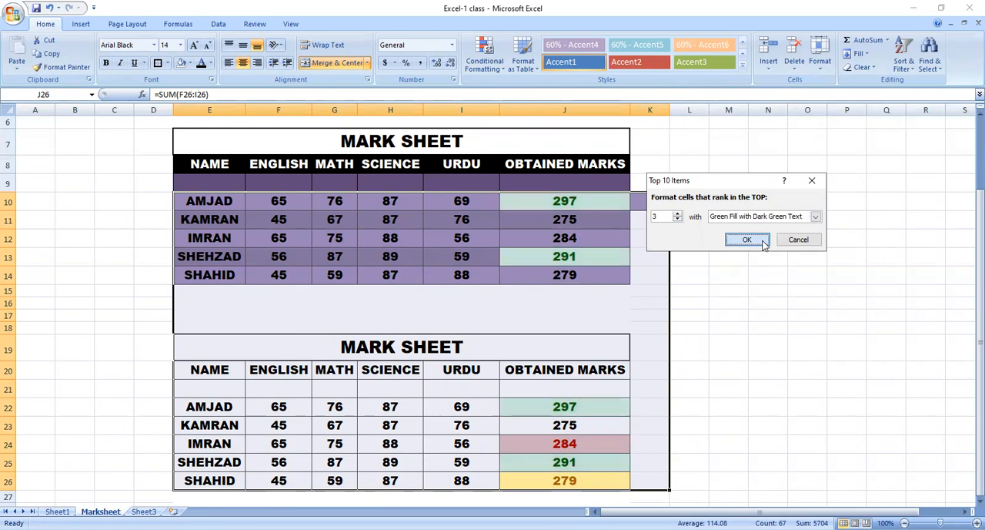
{"action": "left_click", "coordinate": [651, 389]}
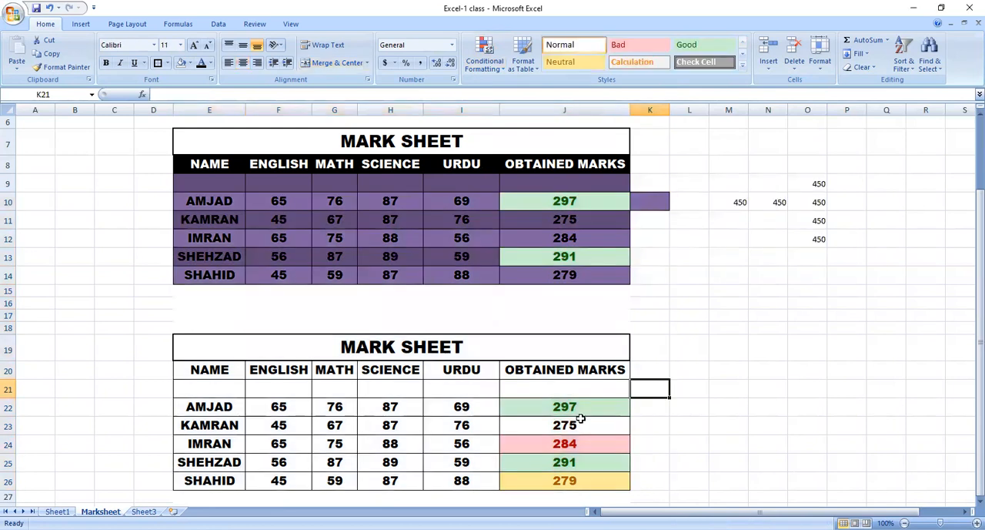
Highlight the top 3 obtained marks in J22:J26 using Green Fill with Dark Green Text.
{"action": "left_click_drag", "start_coordinate": [583, 409], "coordinate": [588, 480]}
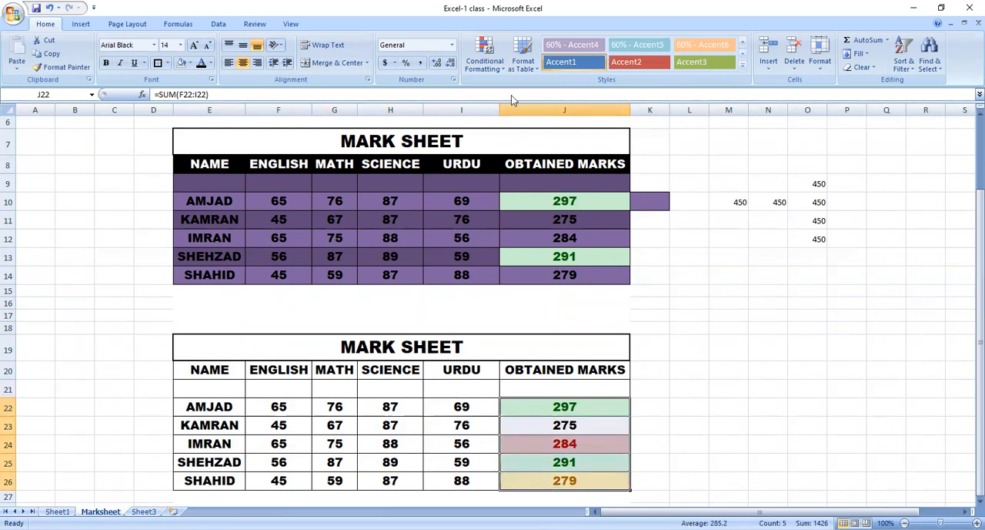
{"action": "left_click", "coordinate": [484, 57]}
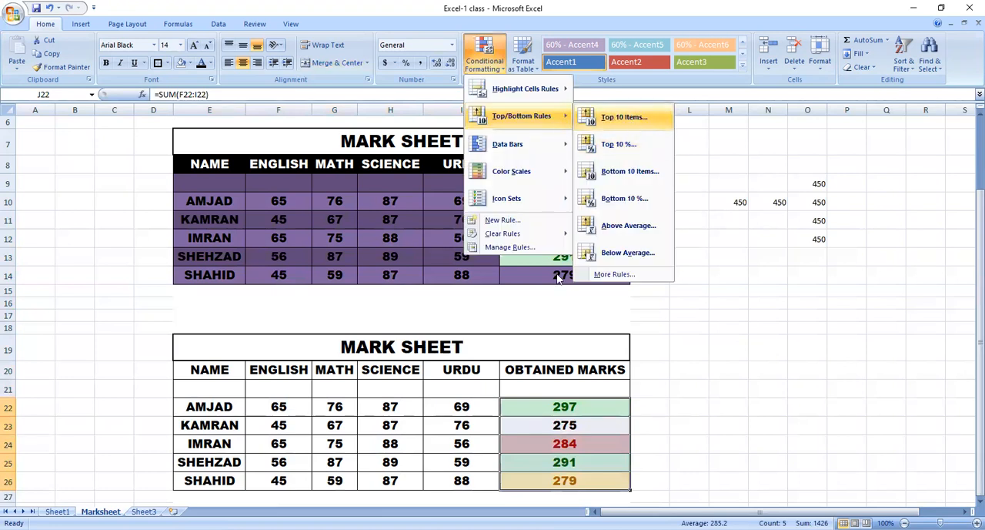
{"action": "key", "text": "Return"}
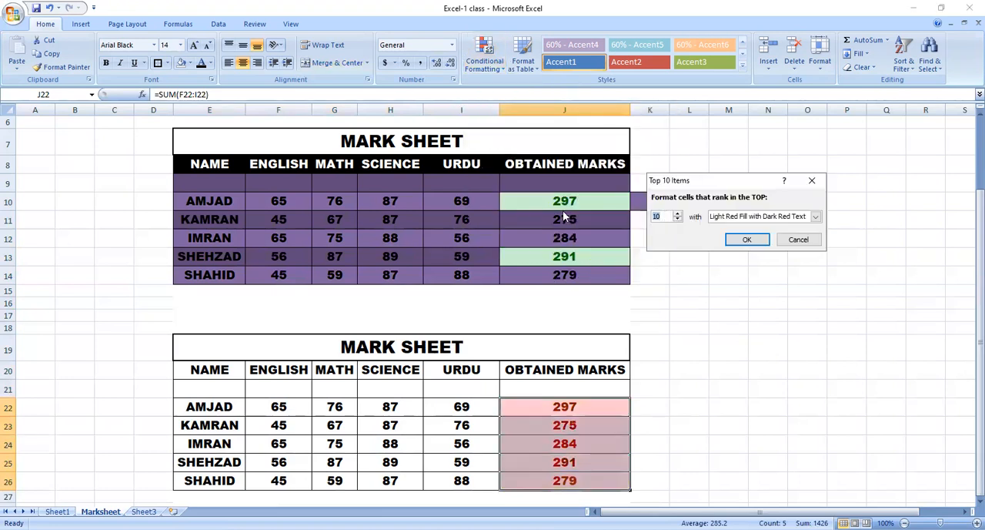
{"action": "type", "text": "3"}
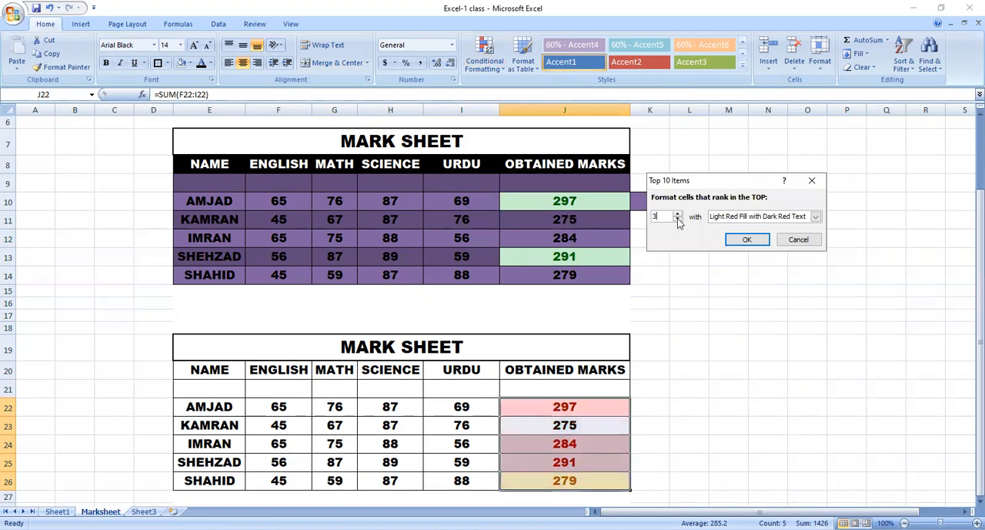
{"action": "left_click", "coordinate": [815, 216]}
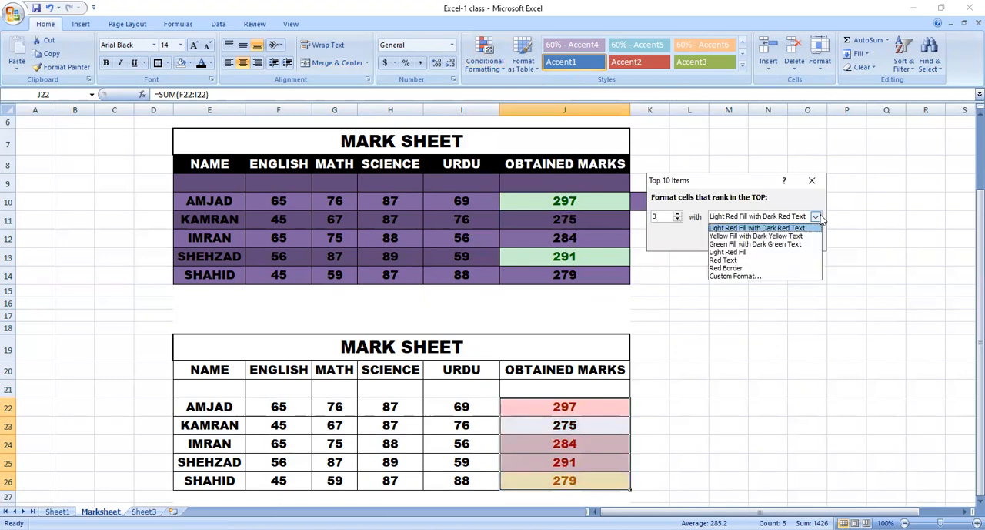
{"action": "left_click", "coordinate": [723, 245]}
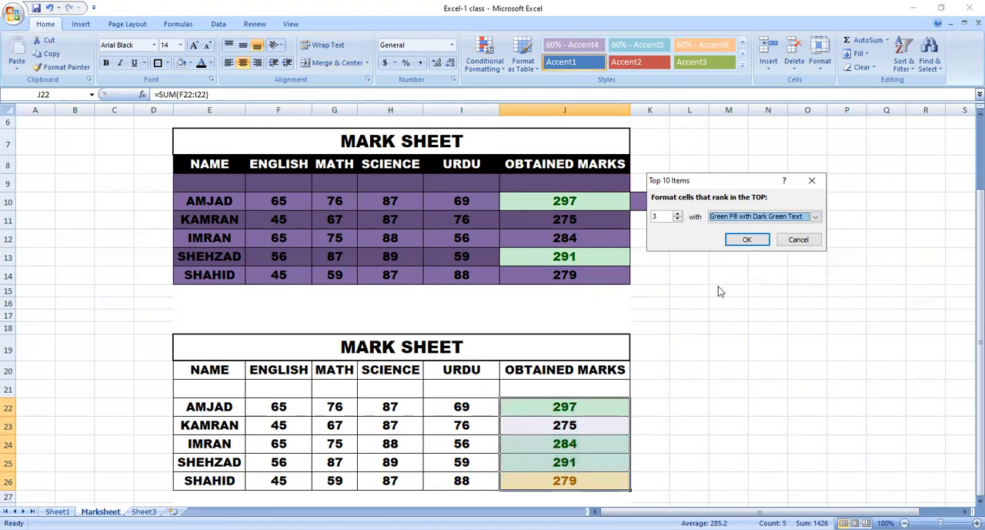
{"action": "left_click", "coordinate": [746, 240]}
{"action": "left_click", "coordinate": [622, 460]}
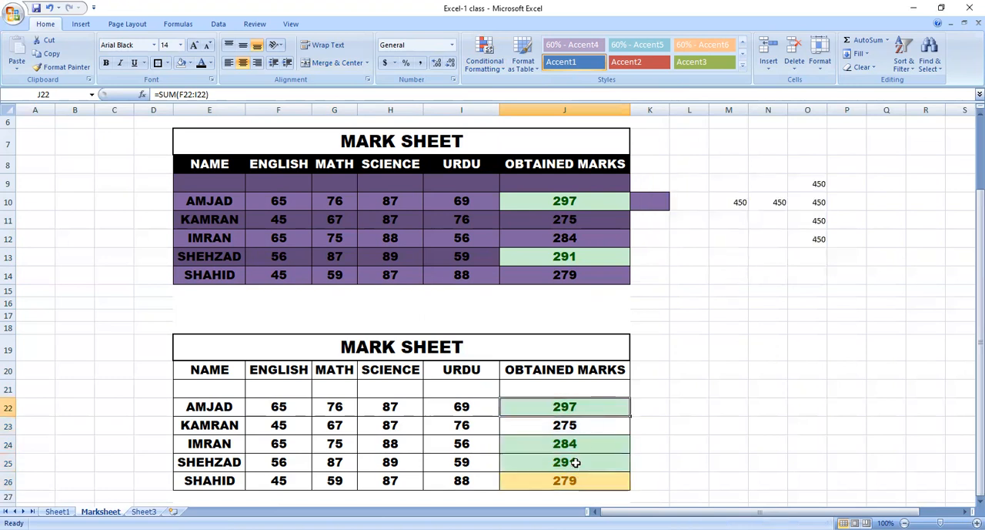
{"action": "left_click", "coordinate": [587, 440]}
{"action": "left_click", "coordinate": [596, 412]}
Clear the conditional formatting rules from the entire Marksheet sheet.
{"action": "left_click_drag", "start_coordinate": [569, 406], "coordinate": [590, 497]}
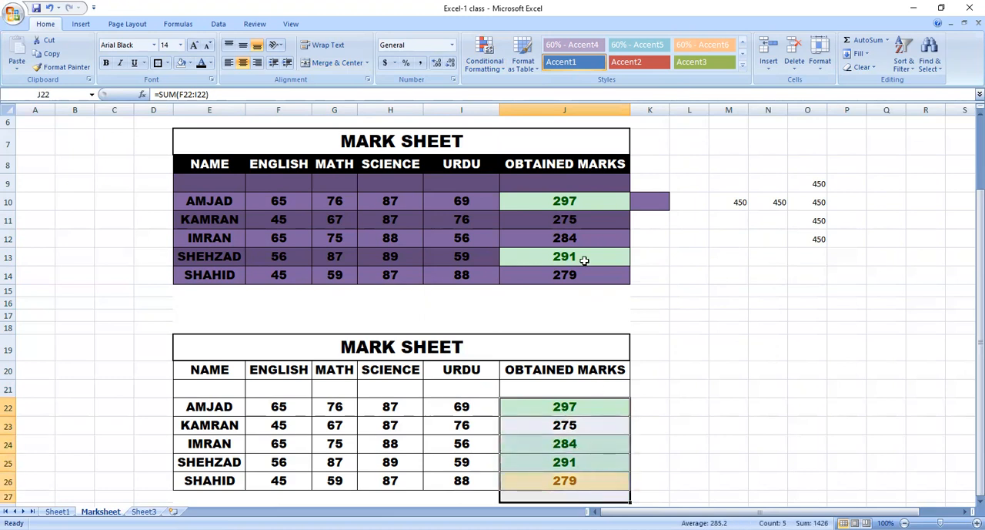
{"action": "left_click", "coordinate": [496, 59]}
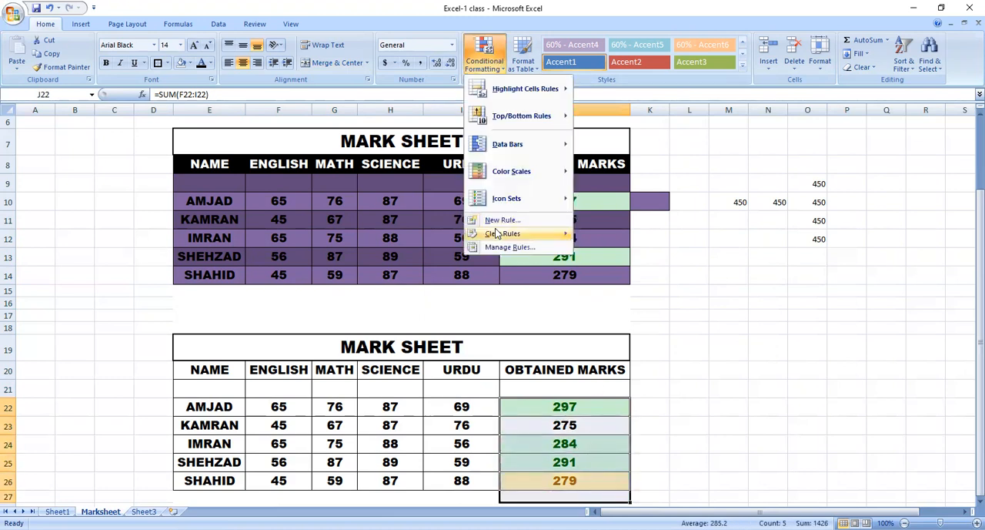
{"action": "mouse_move", "coordinate": [496, 234]}
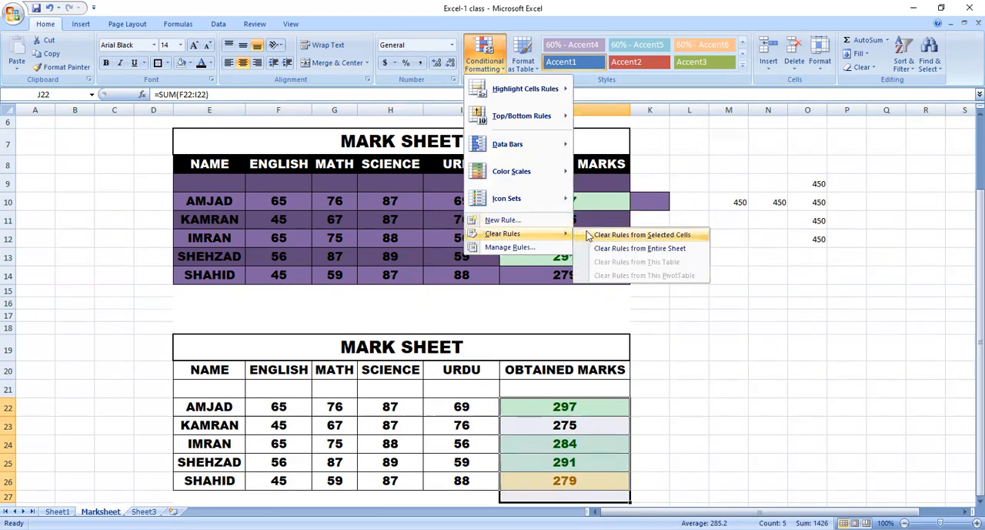
{"action": "left_click", "coordinate": [653, 252]}
{"action": "left_click", "coordinate": [567, 390]}
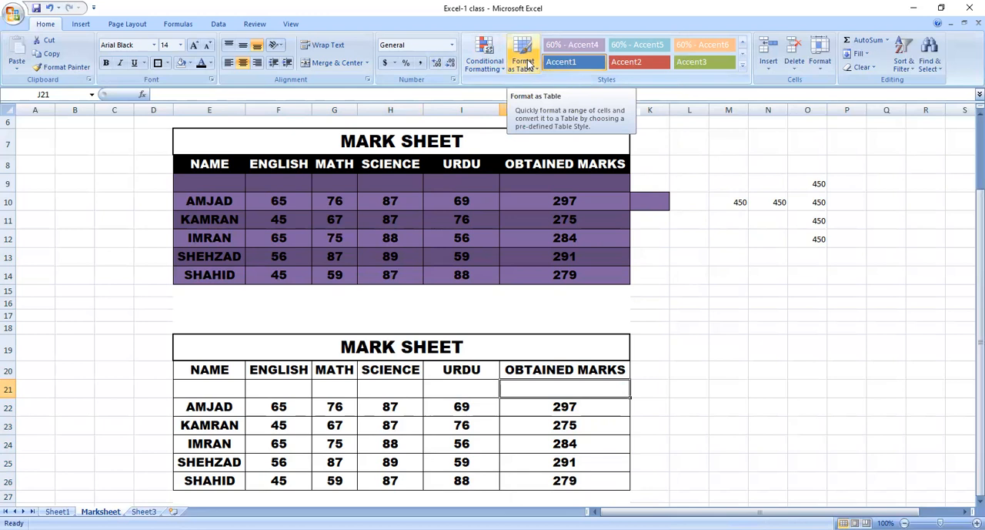
{"action": "left_click_drag", "start_coordinate": [328, 343], "coordinate": [410, 472]}
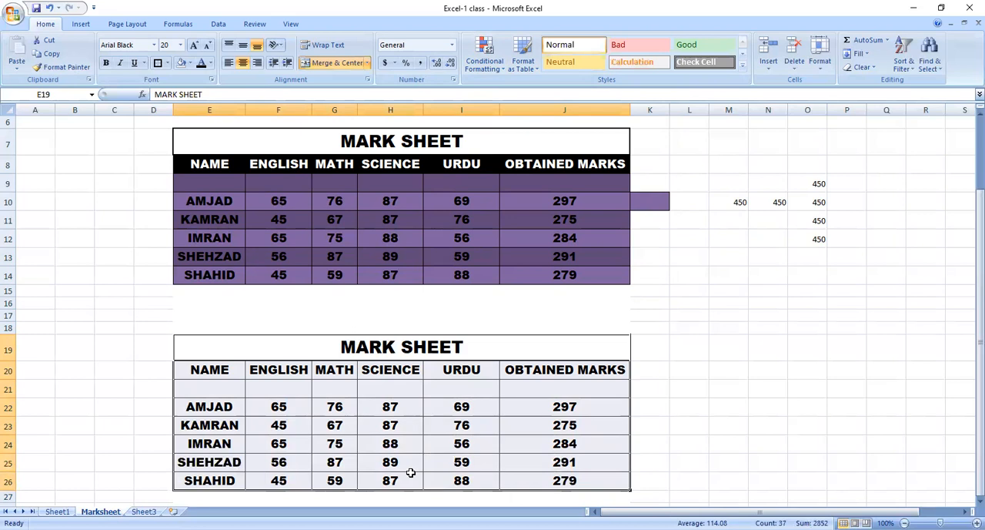
{"action": "left_click", "coordinate": [190, 65]}
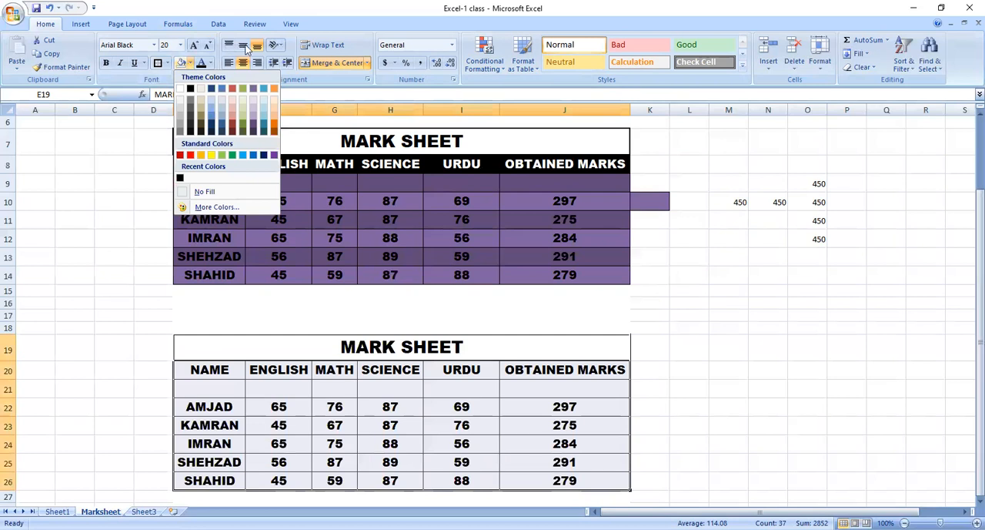
{"action": "left_click_drag", "start_coordinate": [369, 347], "coordinate": [404, 486]}
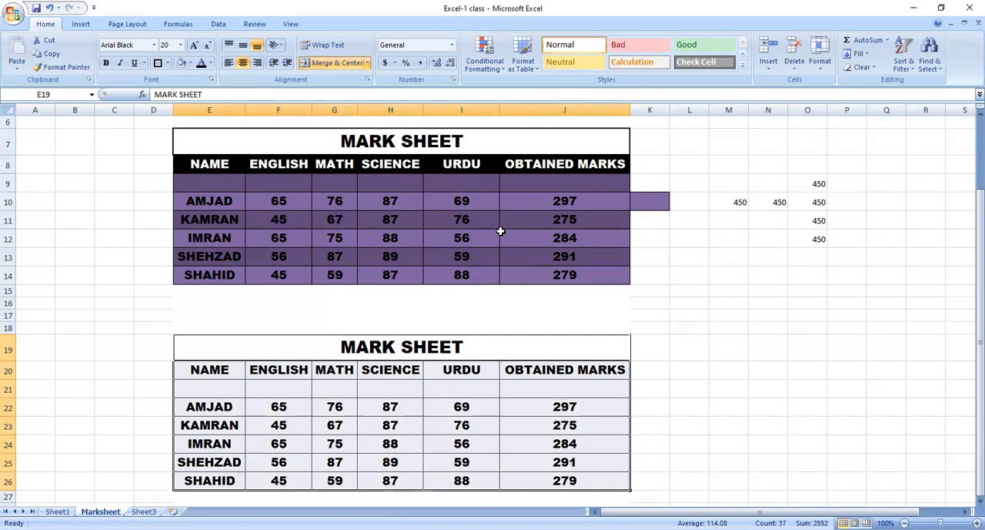
{"action": "left_click", "coordinate": [535, 66]}
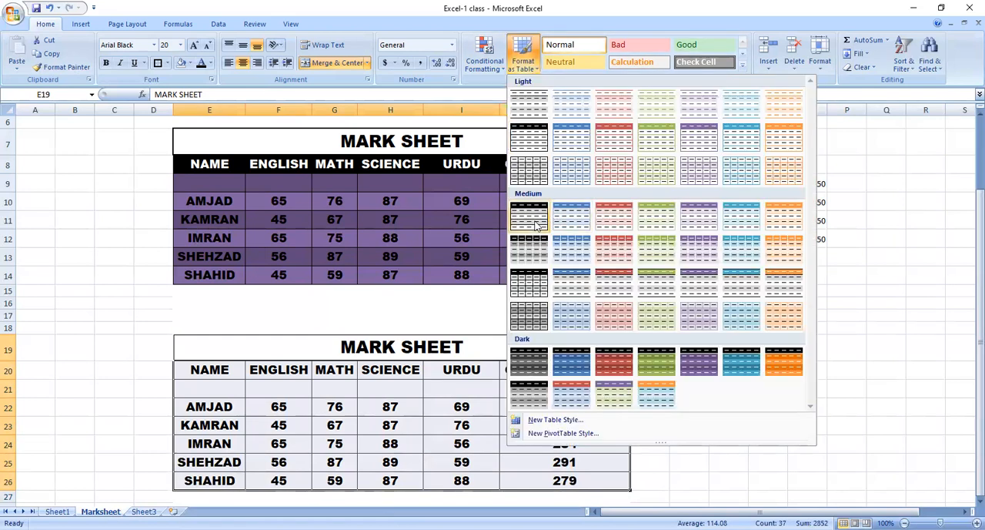
{"action": "left_click", "coordinate": [535, 222]}
{"action": "left_click", "coordinate": [364, 235]}
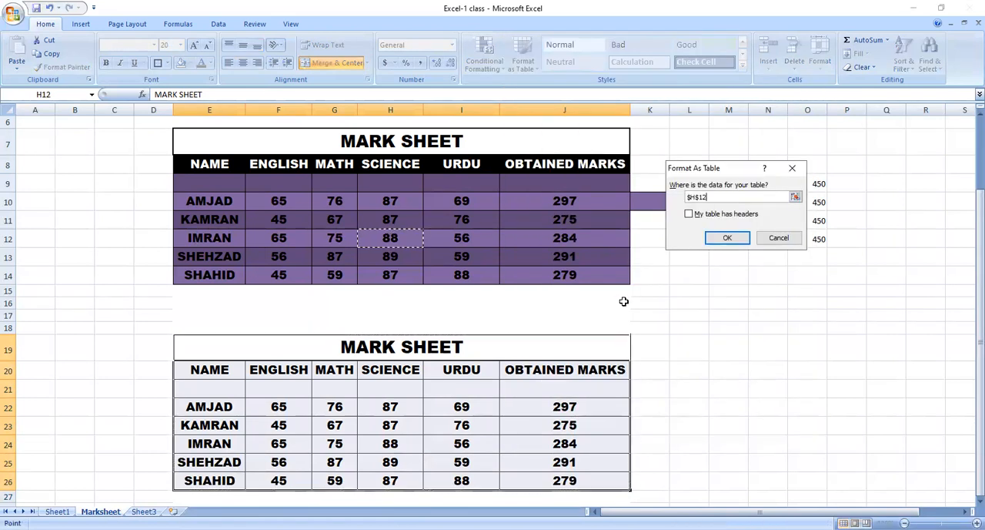
{"action": "key", "text": "Escape"}
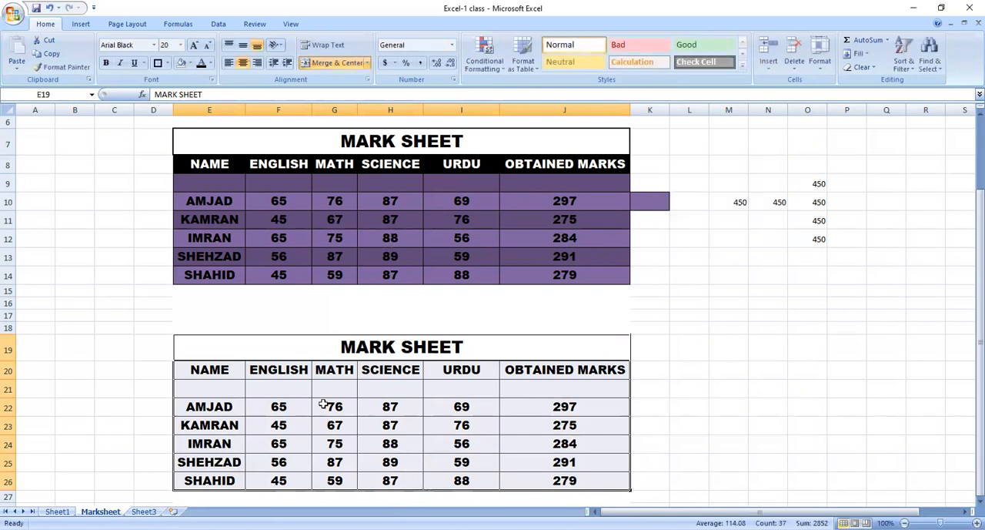
Format range E20:J26 of the copied mark sheet as a table with headers, using a light blue gridded style.
{"action": "left_click", "coordinate": [198, 370]}
{"action": "left_click_drag", "start_coordinate": [199, 371], "coordinate": [564, 479]}
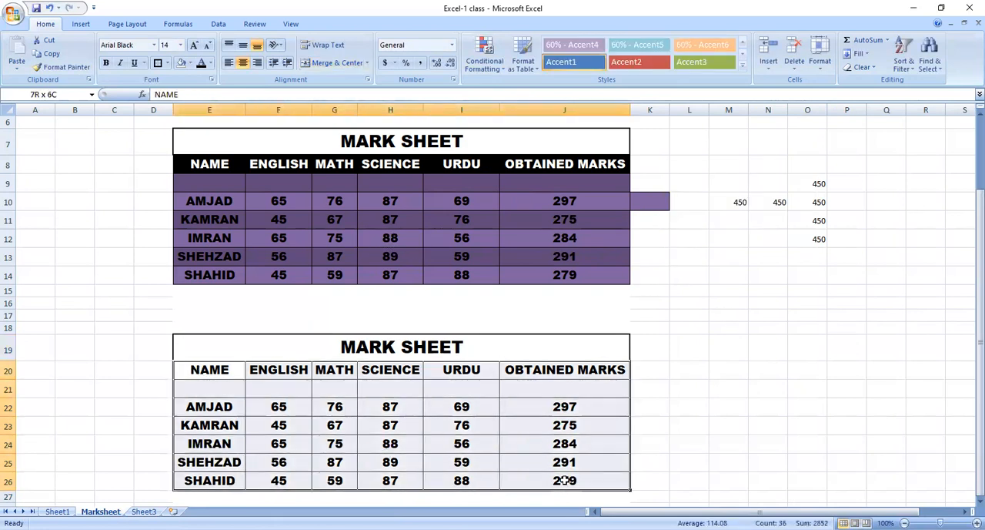
{"action": "left_click", "coordinate": [521, 61]}
{"action": "left_click", "coordinate": [567, 167]}
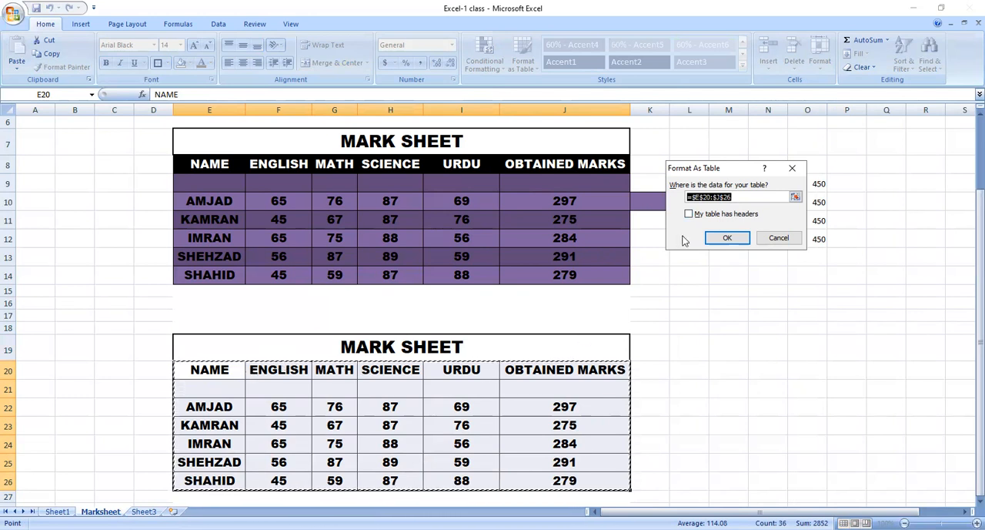
{"action": "left_click", "coordinate": [708, 217]}
{"action": "left_click", "coordinate": [727, 240]}
{"action": "left_click", "coordinate": [524, 426]}
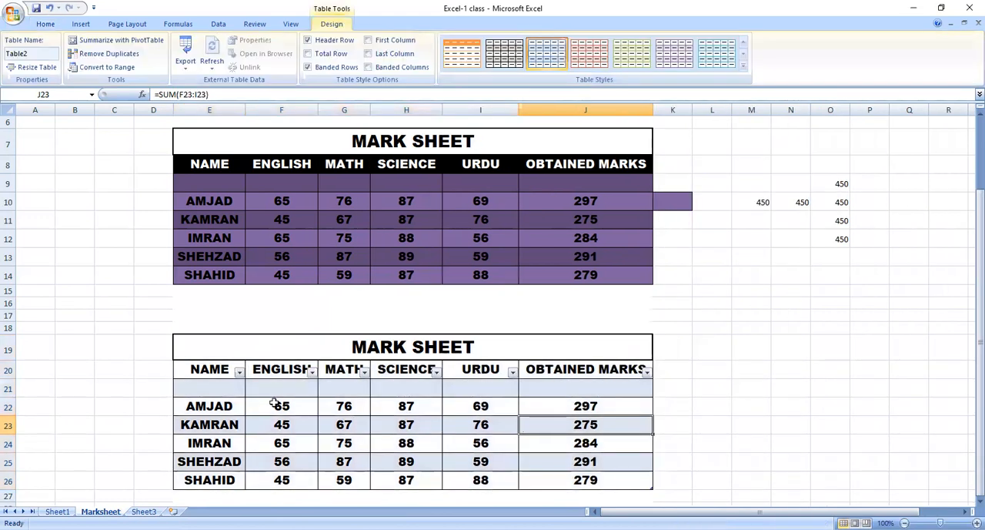
Change the style of the lower mark sheet's table to the orange Table Style Dark 7.
{"action": "left_click_drag", "start_coordinate": [202, 372], "coordinate": [543, 474]}
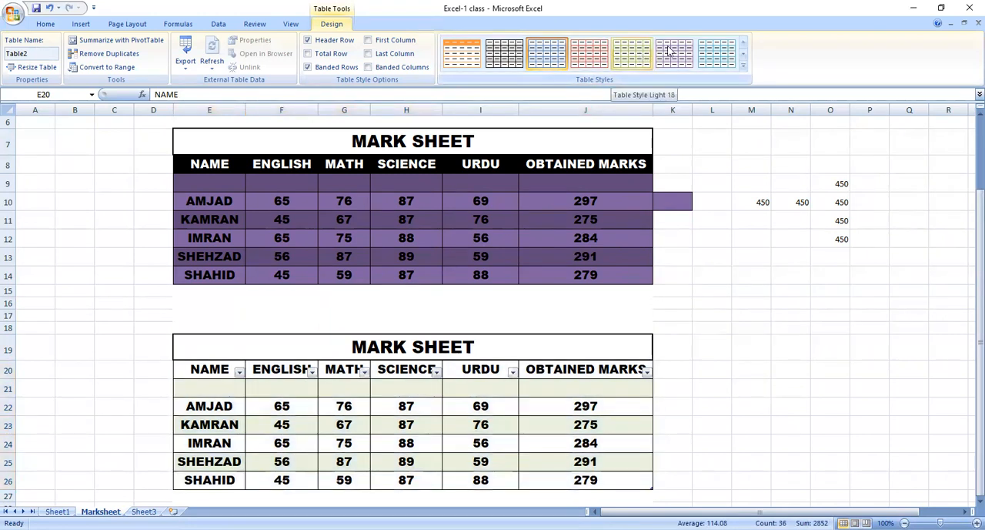
{"action": "left_click", "coordinate": [743, 70]}
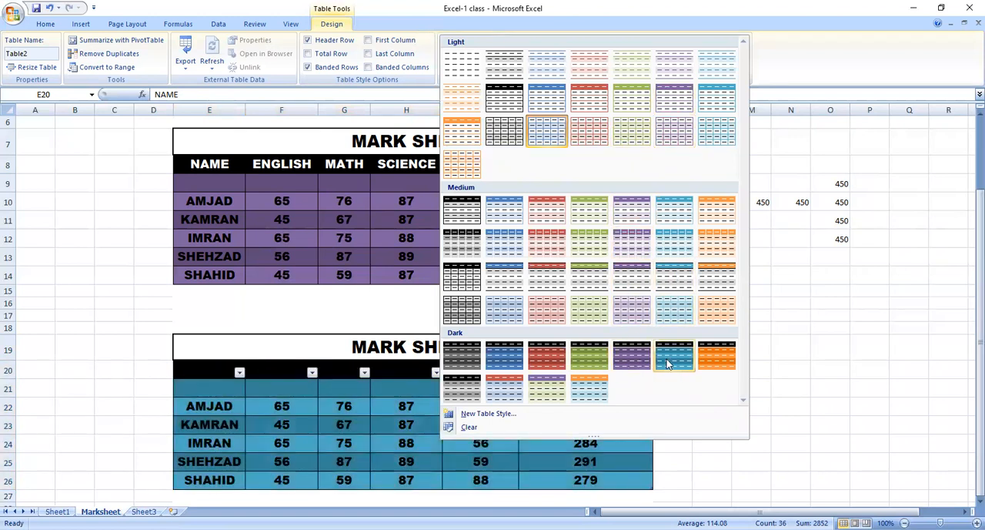
{"action": "left_click", "coordinate": [713, 362]}
{"action": "left_click", "coordinate": [214, 405]}
Fill the lower table's header row E20:J20 with white.
{"action": "left_click", "coordinate": [231, 371]}
{"action": "left_click_drag", "start_coordinate": [237, 372], "coordinate": [529, 378]}
{"action": "left_click_drag", "start_coordinate": [534, 385], "coordinate": [540, 377]}
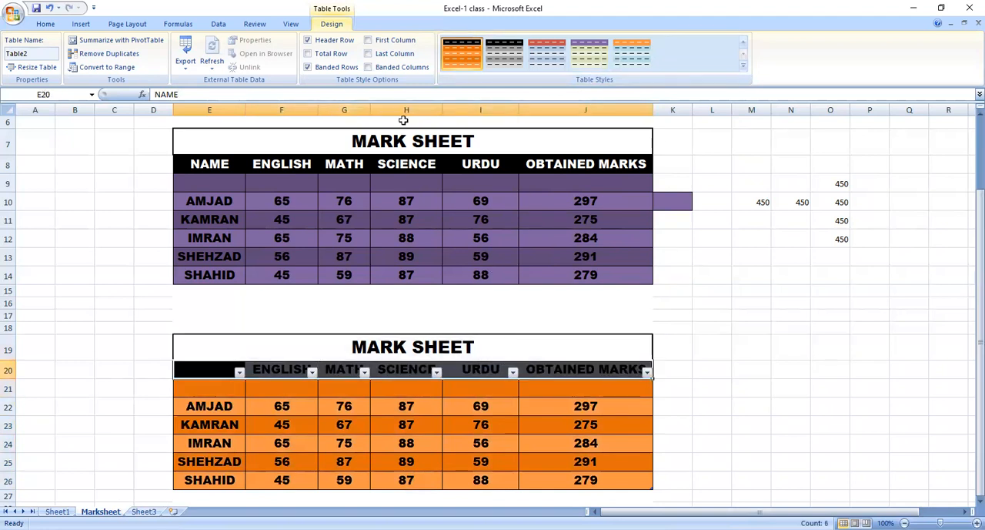
{"action": "left_click", "coordinate": [45, 23]}
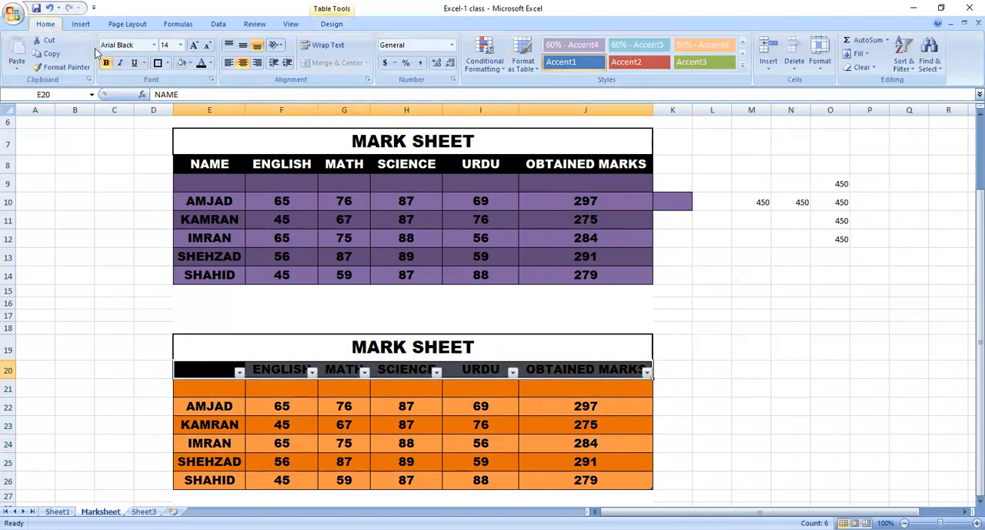
{"action": "left_click", "coordinate": [192, 65]}
{"action": "left_click", "coordinate": [263, 313]}
{"action": "left_click", "coordinate": [249, 399]}
Apply the 60% - Accent6 cell style to the lower table's range E20:J26.
{"action": "left_click_drag", "start_coordinate": [202, 367], "coordinate": [571, 482]}
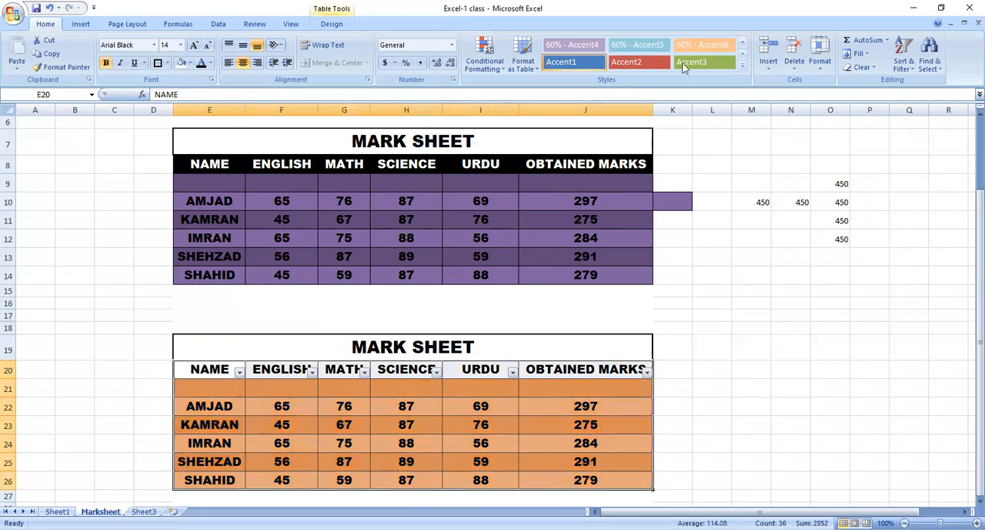
{"action": "left_click", "coordinate": [703, 44]}
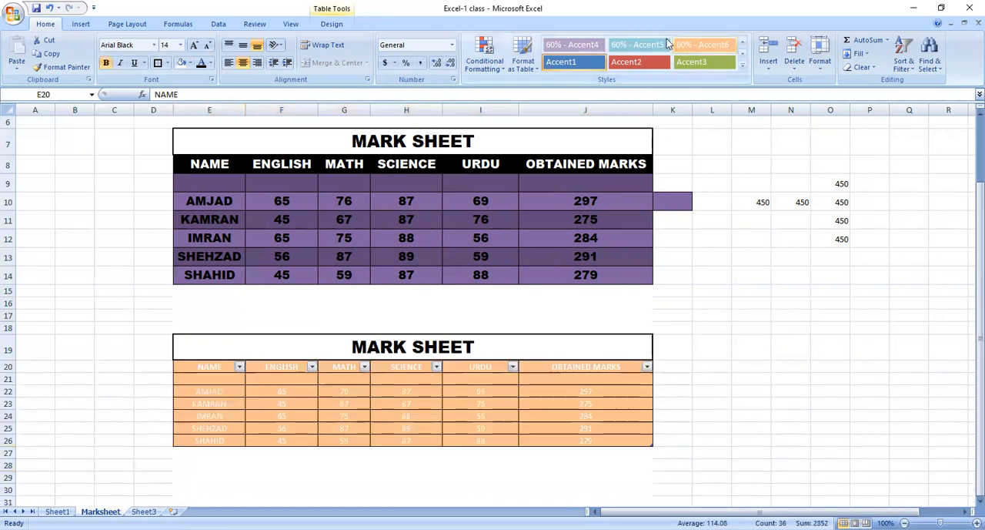
Change the lower mark sheet's table to the grey banded style from the Dark group.
{"action": "left_click", "coordinate": [523, 65]}
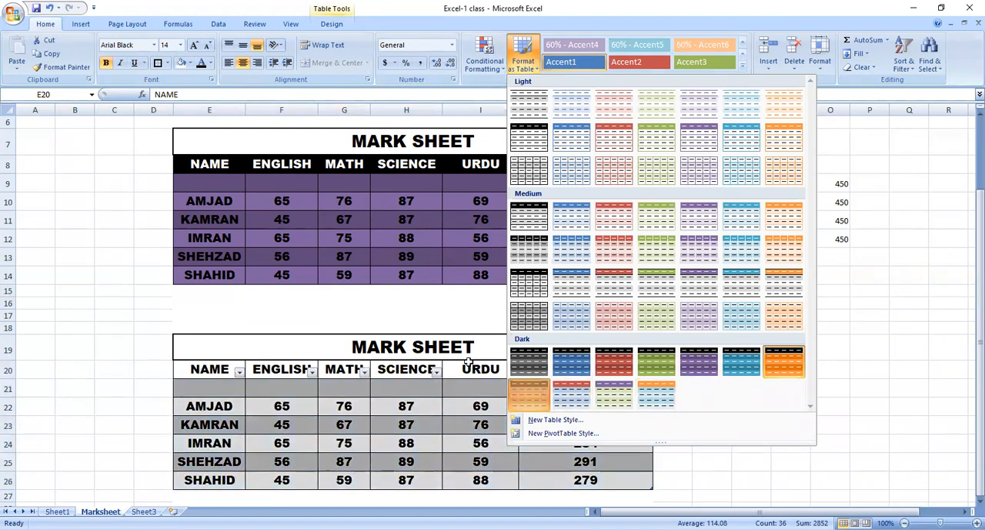
{"action": "left_click", "coordinate": [420, 461]}
{"action": "left_click", "coordinate": [198, 370]}
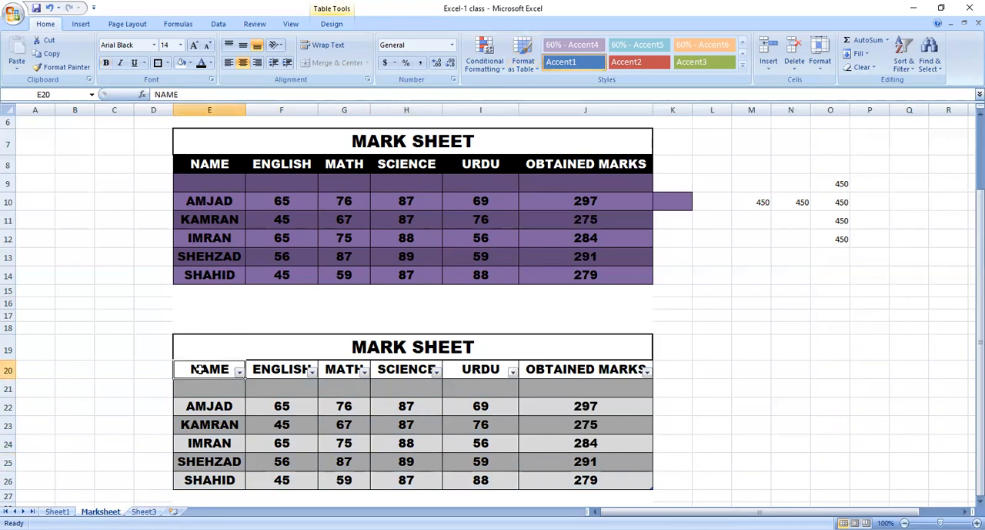
Check the NAME column's filter options and convert the lower mark sheet's table E20:J26 to a normal range.
{"action": "left_click", "coordinate": [239, 372]}
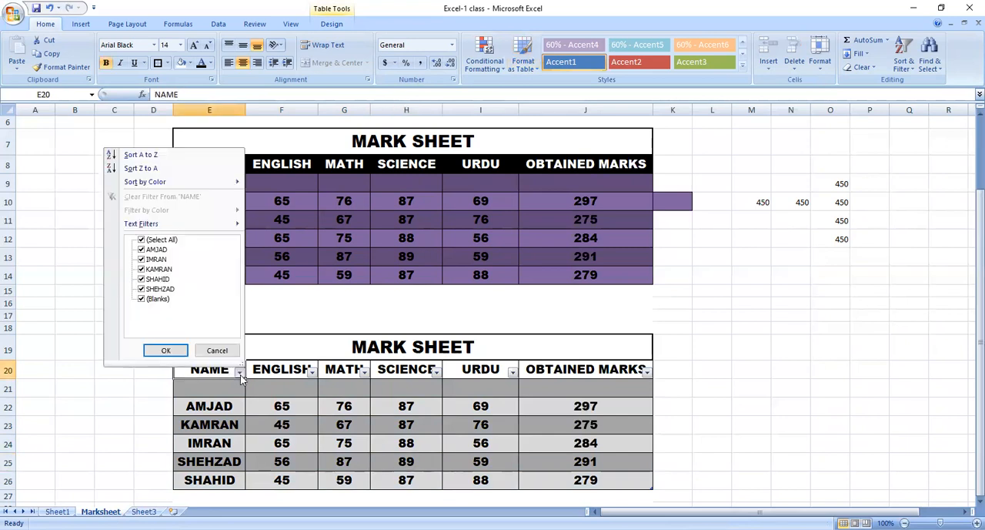
{"action": "left_click", "coordinate": [240, 374]}
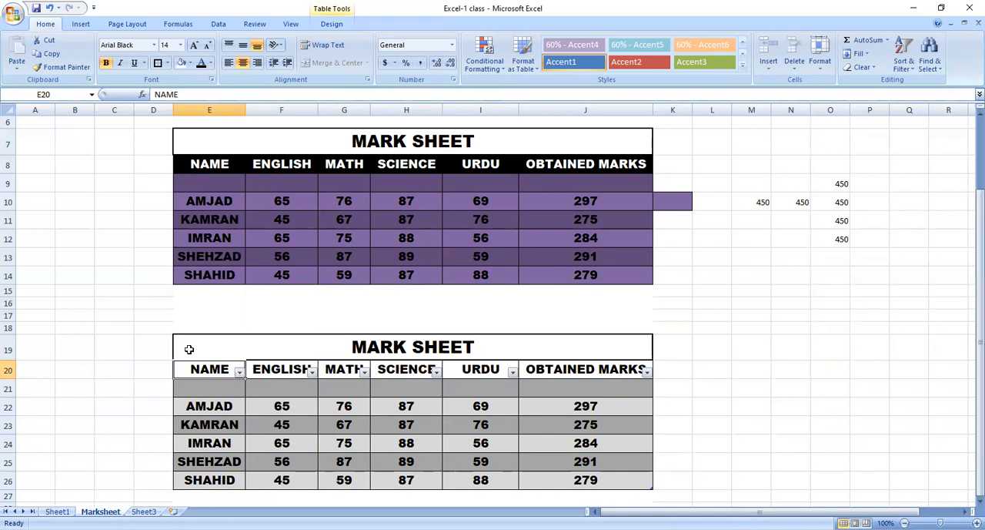
{"action": "left_click_drag", "start_coordinate": [186, 369], "coordinate": [418, 474]}
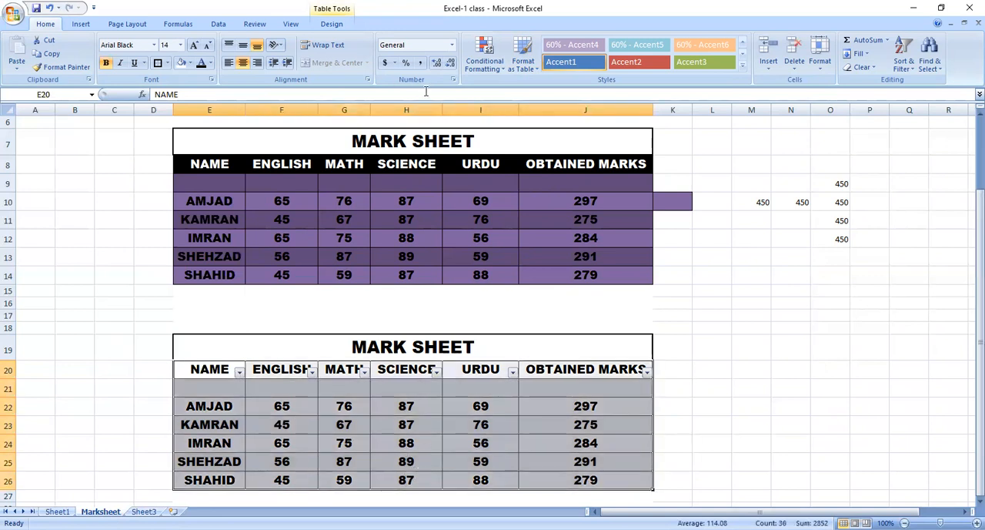
{"action": "left_click", "coordinate": [341, 25]}
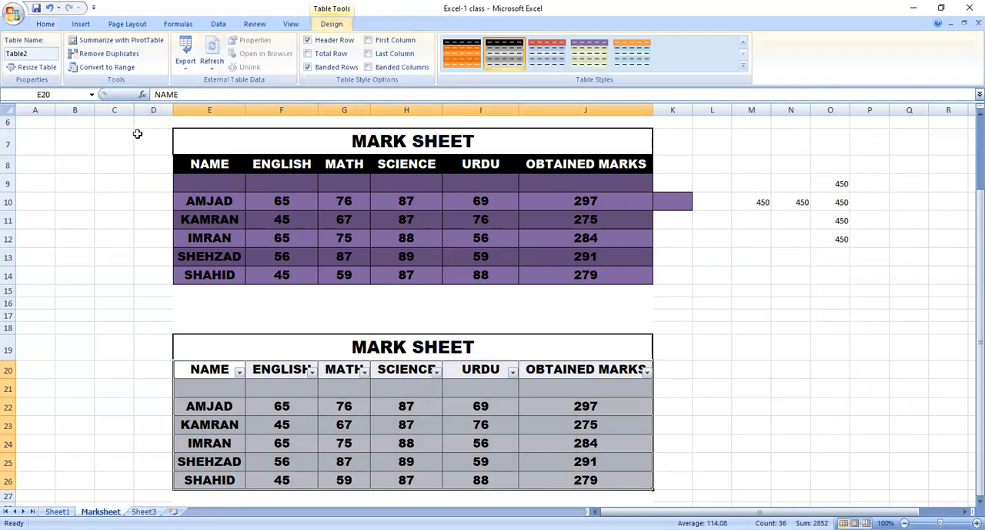
{"action": "left_click", "coordinate": [117, 73]}
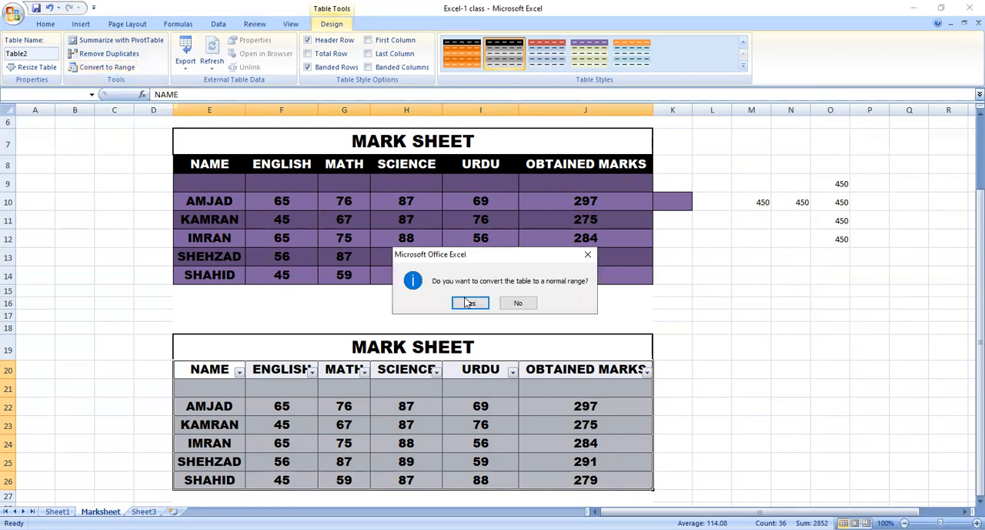
{"action": "left_click", "coordinate": [472, 302]}
{"action": "left_click", "coordinate": [405, 370]}
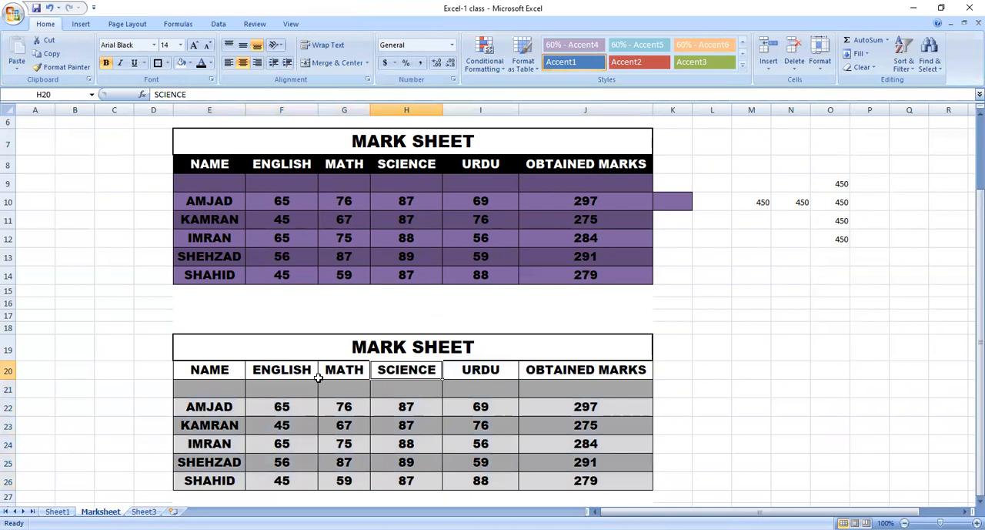
{"action": "left_click", "coordinate": [332, 341]}
{"action": "left_click", "coordinate": [401, 422]}
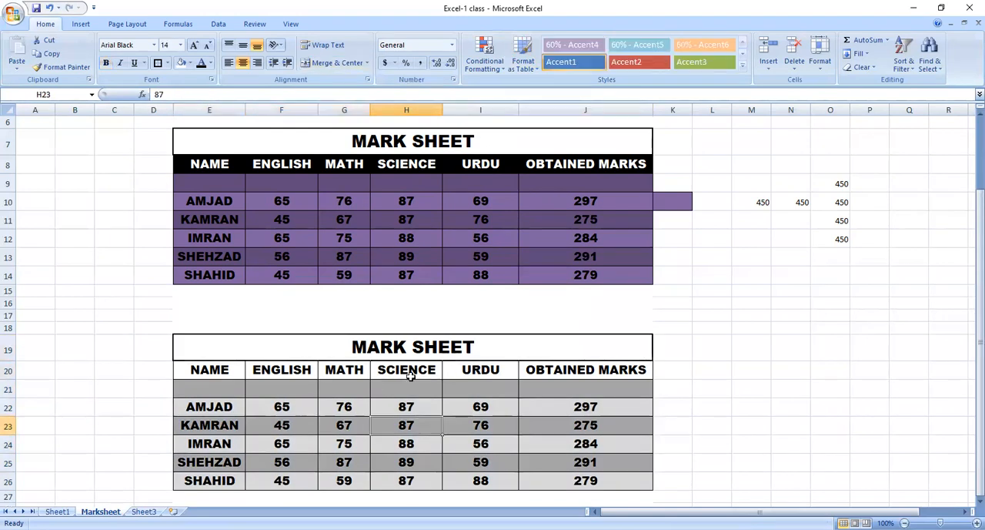
{"action": "left_click", "coordinate": [443, 348]}
{"action": "left_click", "coordinate": [381, 389]}
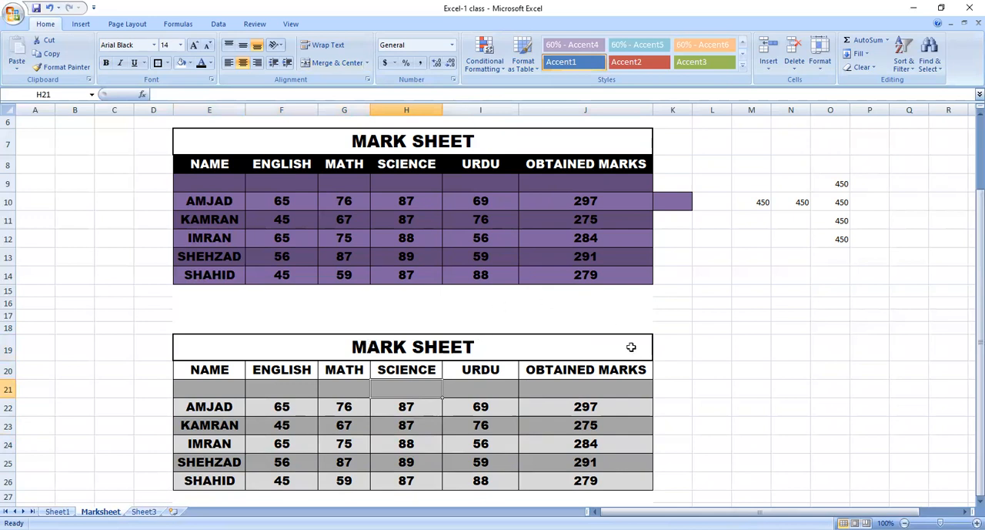
Copy the lower mark sheet with its title, E19:J26, to the area starting at cell M18.
{"action": "left_click_drag", "start_coordinate": [238, 346], "coordinate": [351, 481]}
{"action": "key", "text": "ctrl+c"}
{"action": "left_click", "coordinate": [758, 328]}
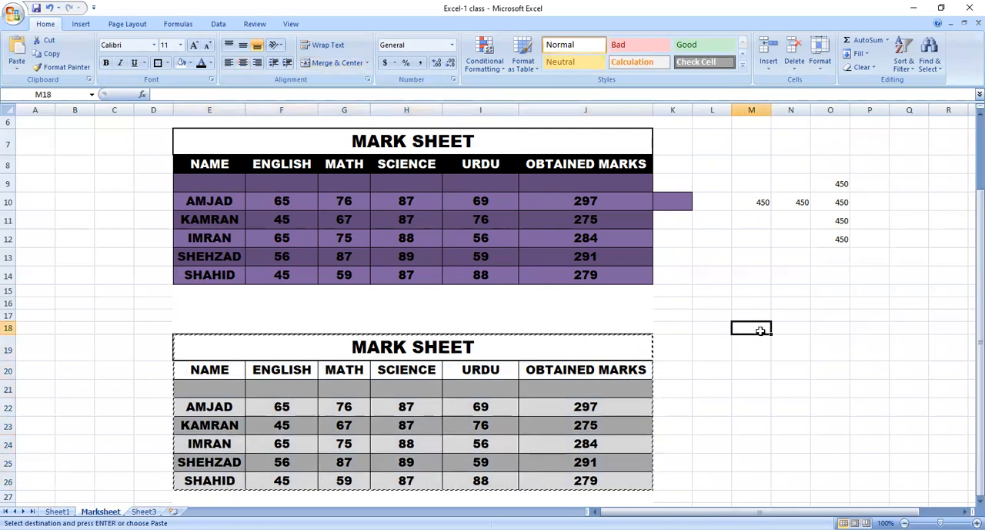
{"action": "key", "text": "Return"}
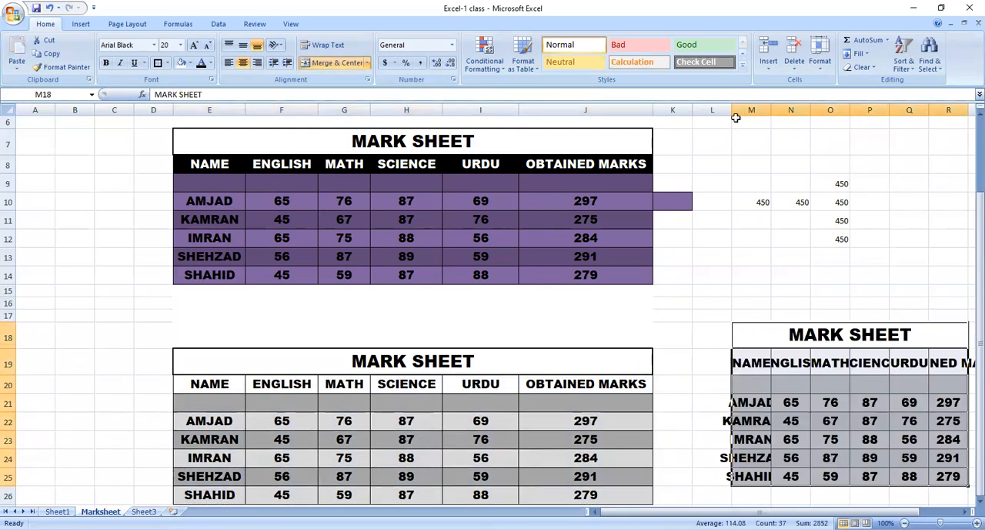
Auto-fit the widths of columns M to R to the contents of the copied mark sheet.
{"action": "left_click", "coordinate": [773, 334]}
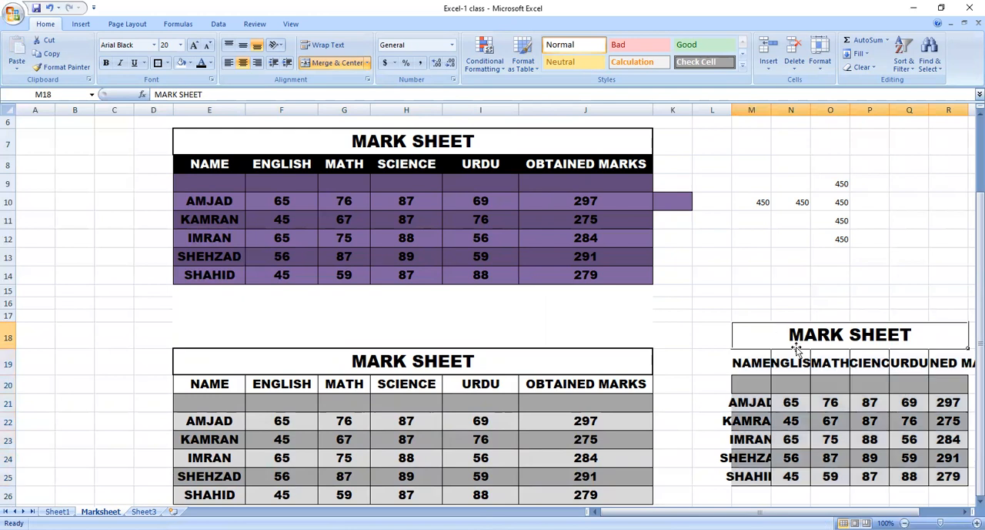
{"action": "left_click", "coordinate": [965, 511]}
{"action": "left_click", "coordinate": [965, 511]}
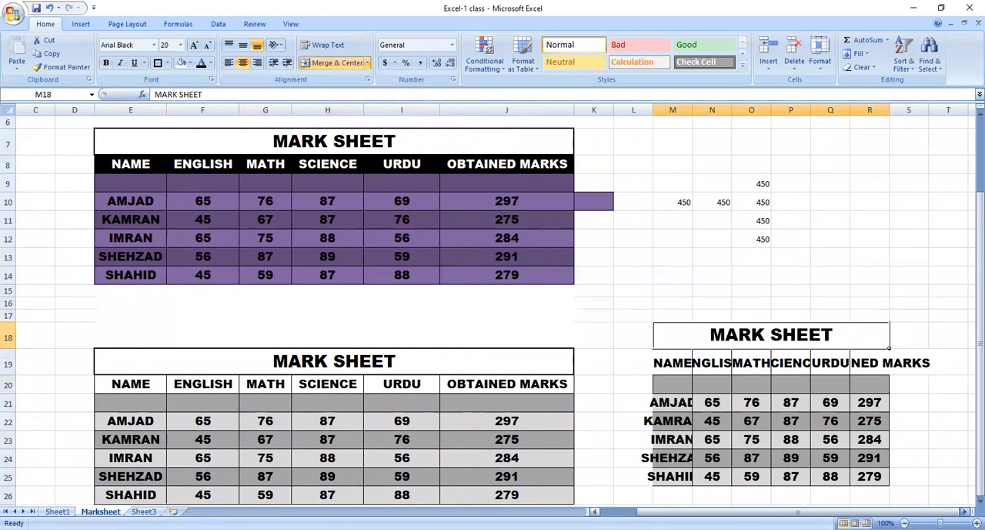
{"action": "left_click", "coordinate": [965, 511]}
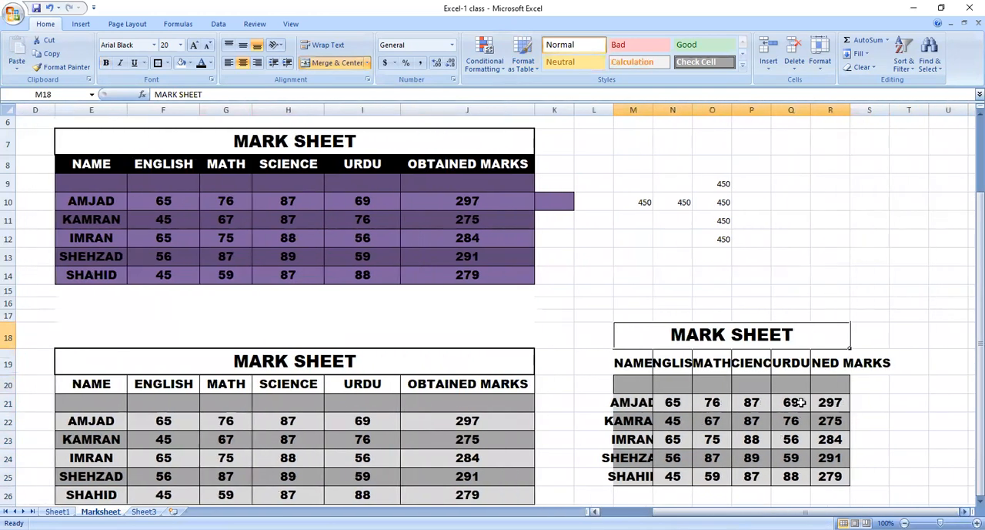
{"action": "left_click", "coordinate": [634, 108]}
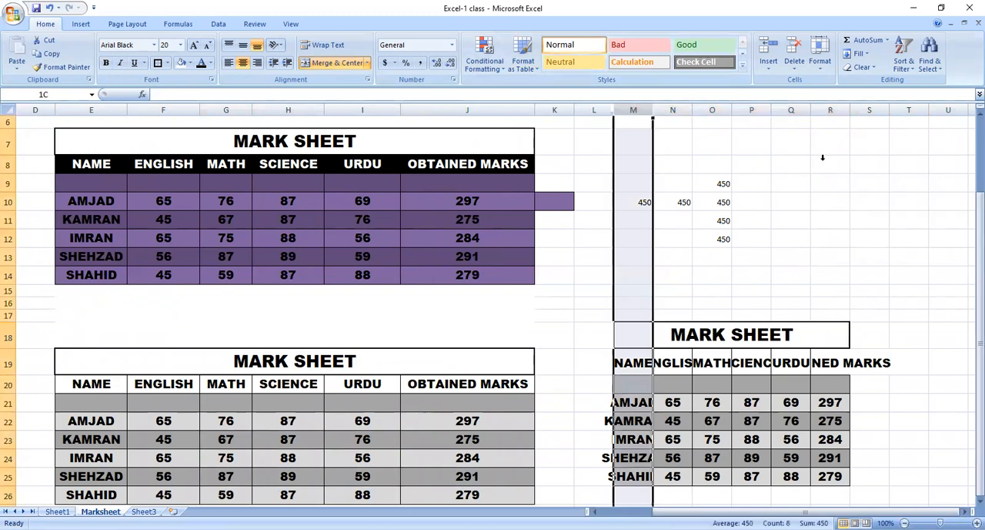
{"action": "left_click_drag", "start_coordinate": [822, 157], "coordinate": [830, 157]}
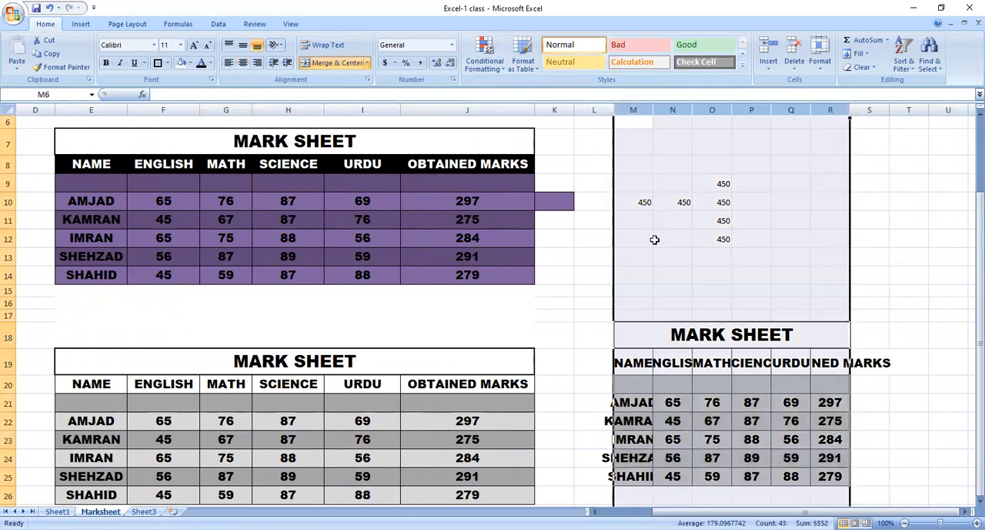
{"action": "double_click", "coordinate": [691, 108]}
{"action": "left_click", "coordinate": [670, 301]}
{"action": "left_click", "coordinate": [750, 423]}
{"action": "key", "text": "Down"}
{"action": "key", "text": "Right"}
{"action": "key", "text": "Right"}
{"action": "key", "text": "Right"}
{"action": "key", "text": "Right"}
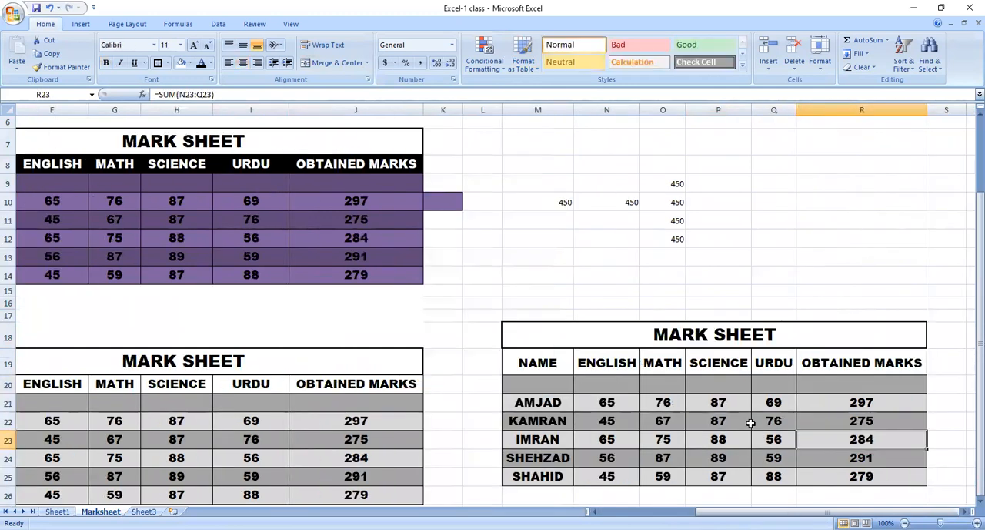
{"action": "key", "text": "Left"}
{"action": "key", "text": "Up"}
{"action": "key", "text": "Left"}
{"action": "key", "text": "Up"}
{"action": "key", "text": "Up"}
{"action": "key", "text": "Up"}
{"action": "key", "text": "Left"}
{"action": "key", "text": "Left"}
{"action": "key", "text": "Left"}
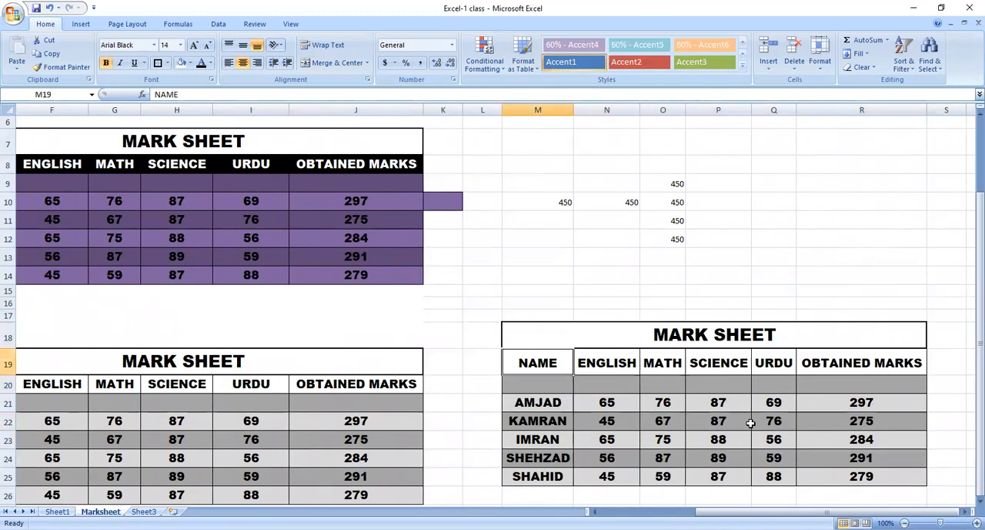
Preview the Neutral and 60% - Accent4 cell styles on the whole copied mark sheet, M18:R25.
{"action": "key", "text": "shift+Right"}
{"action": "key", "text": "shift+Right"}
{"action": "key", "text": "Up"}
{"action": "key", "text": "shift+Down"}
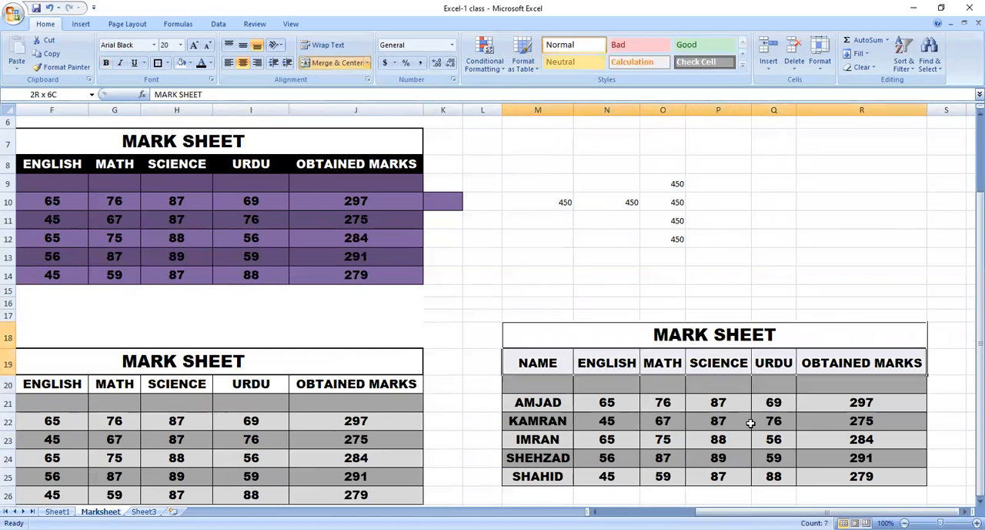
{"action": "key", "text": "shift+Down"}
{"action": "key", "text": "shift+Down"}
{"action": "key", "text": "shift+Down"}
{"action": "key", "text": "shift+Down"}
{"action": "key", "text": "shift+Down"}
{"action": "key", "text": "shift+Down"}
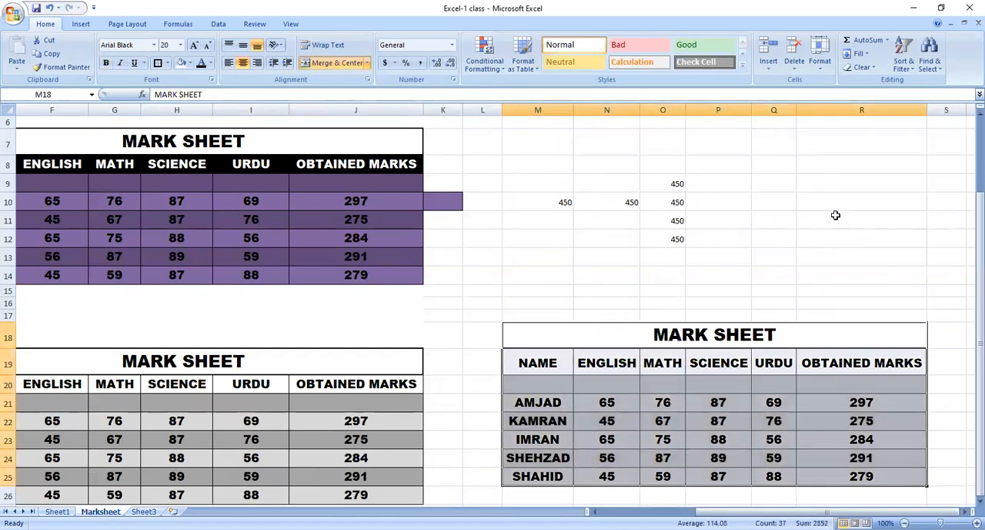
{"action": "left_click", "coordinate": [583, 63]}
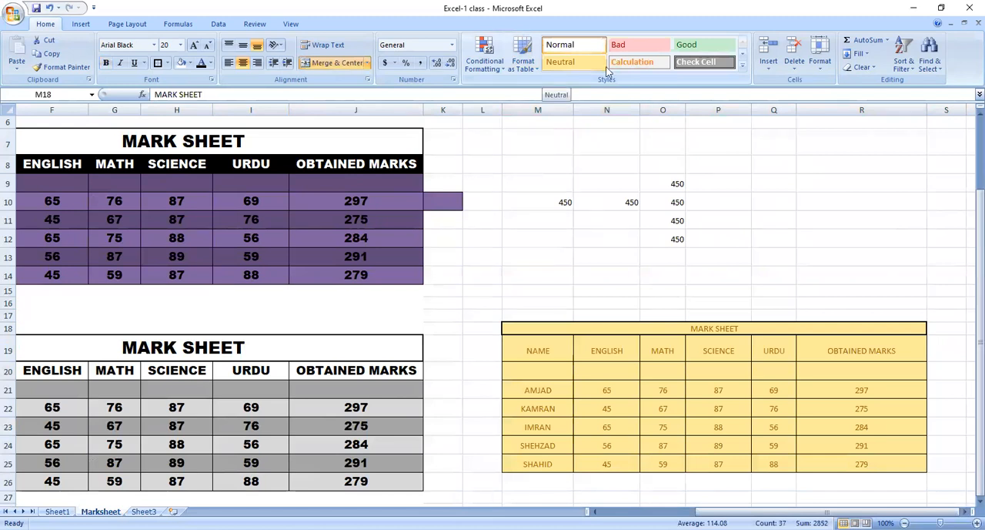
{"action": "left_click", "coordinate": [704, 62]}
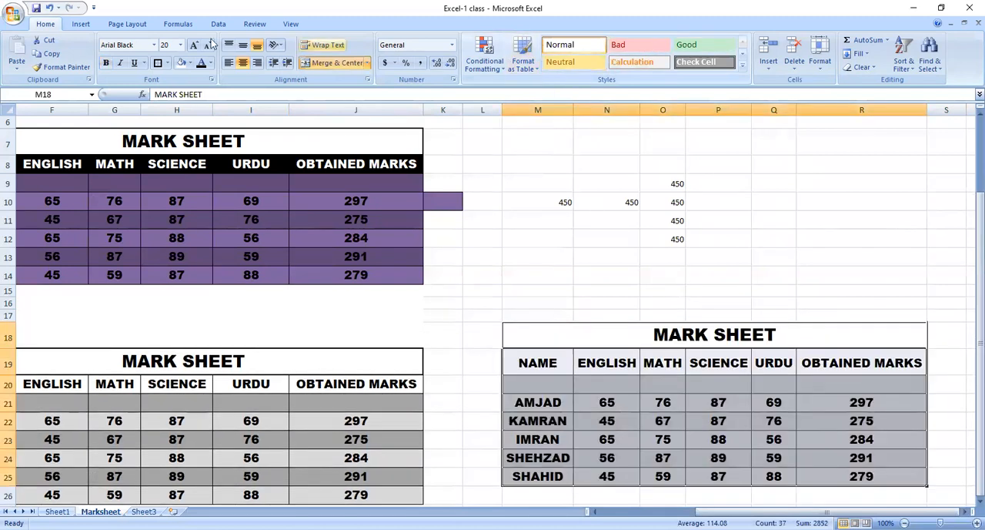
{"action": "left_click", "coordinate": [745, 67]}
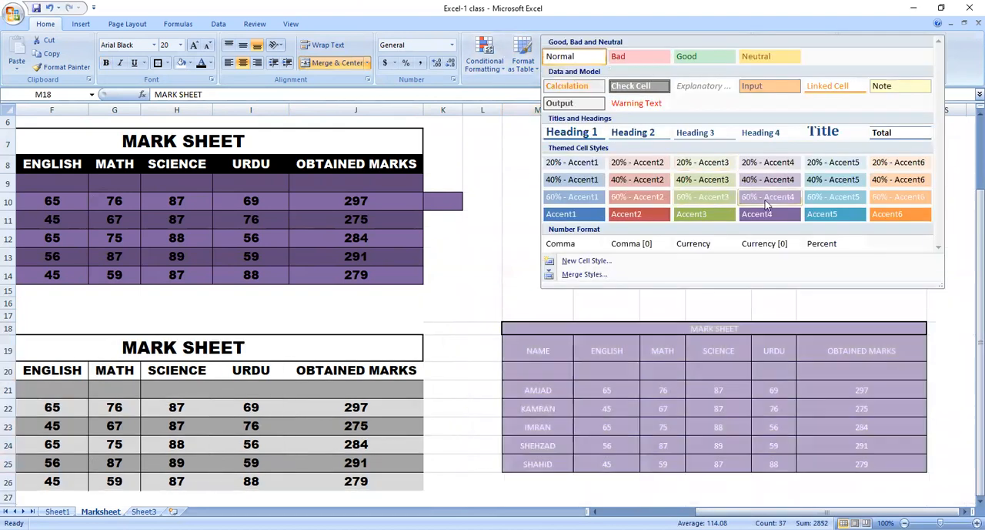
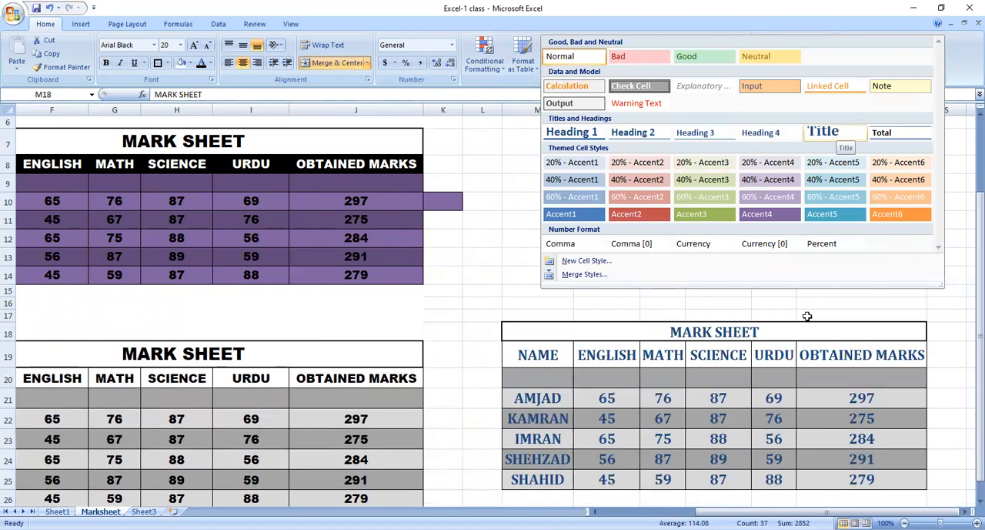
Apply the Title cell style to the whole copied mark sheet, M18:R25.
{"action": "left_click", "coordinate": [776, 356]}
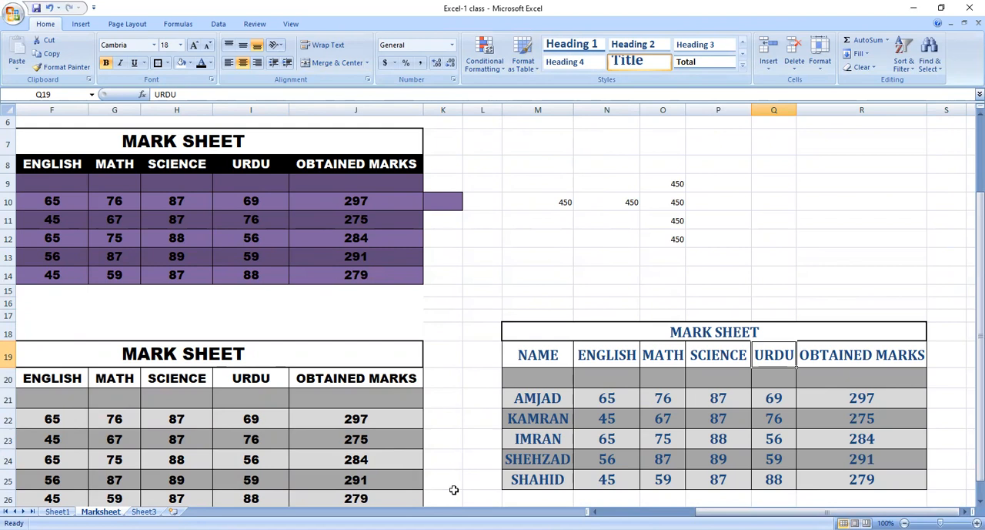
Enter the first student's name in capital letters in cell M31, below the copied mark sheet.
{"action": "left_click_drag", "start_coordinate": [827, 512], "coordinate": [730, 512]}
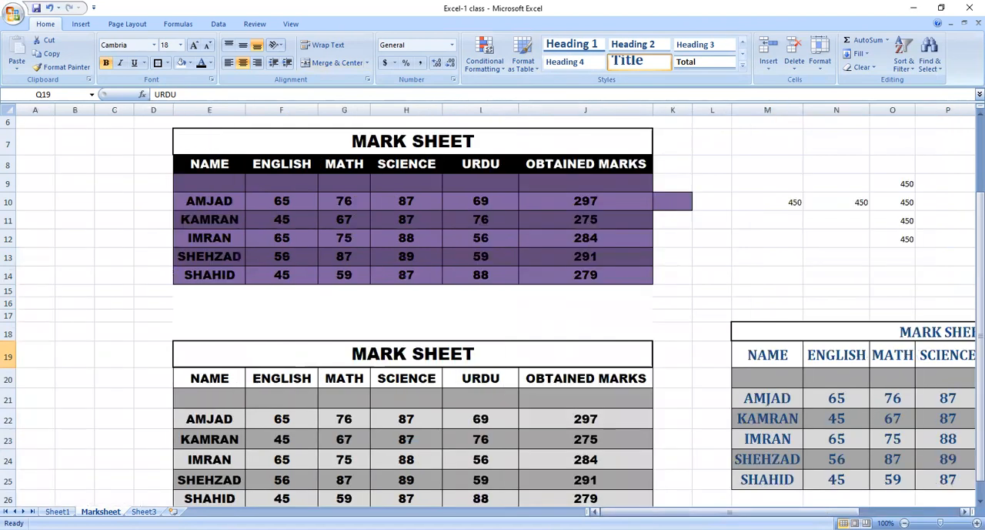
{"action": "left_click", "coordinate": [389, 414]}
{"action": "left_click", "coordinate": [401, 480]}
{"action": "key", "text": "Down"}
{"action": "key", "text": "Down"}
{"action": "key", "text": "Down"}
{"action": "key", "text": "Down"}
{"action": "key", "text": "Down"}
{"action": "key", "text": "Down"}
{"action": "key", "text": "Down"}
{"action": "key", "text": "Down"}
{"action": "key", "text": "Down"}
{"action": "key", "text": "Down"}
{"action": "key", "text": "Down"}
{"action": "key", "text": "Down"}
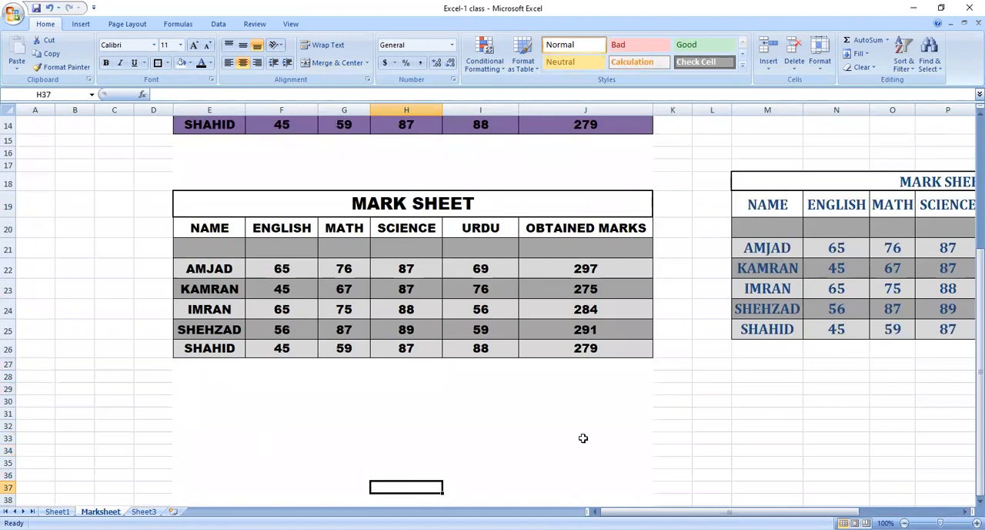
{"action": "left_click", "coordinate": [773, 414]}
{"action": "type", "text": "amjad"}
{"action": "key", "text": "Return"}
{"action": "left_click", "coordinate": [773, 416]}
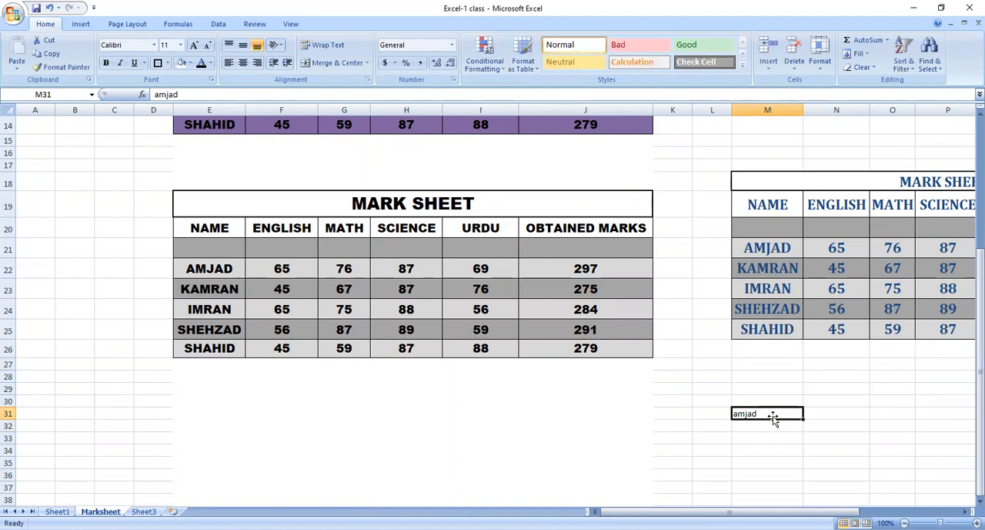
{"action": "type", "text": "AMJAD"}
{"action": "key", "text": "Return"}
{"action": "key", "text": "Return"}
Enter KARACHI in cell M30, directly above the name in M31.
{"action": "key", "text": "Left"}
{"action": "key", "text": "Up"}
{"action": "key", "text": "Up"}
{"action": "key", "text": "Right"}
{"action": "key", "text": "Right"}
{"action": "key", "text": "Left"}
{"action": "key", "text": "Left"}
{"action": "key", "text": "Left"}
{"action": "key", "text": "Up"}
{"action": "key", "text": "Up"}
{"action": "key", "text": "Right"}
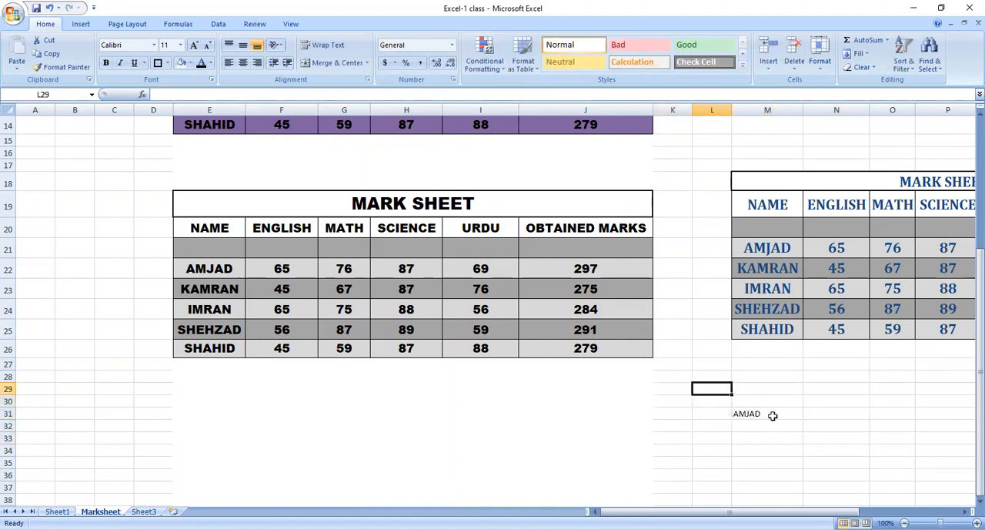
{"action": "key", "text": "Right"}
{"action": "key", "text": "Down"}
{"action": "type", "text": "KARACHI"}
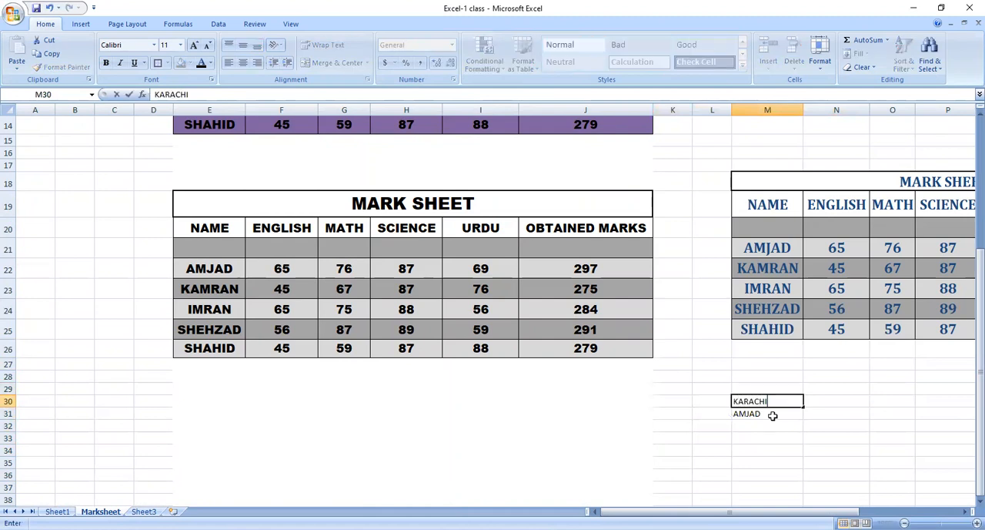
{"action": "key", "text": "Return"}
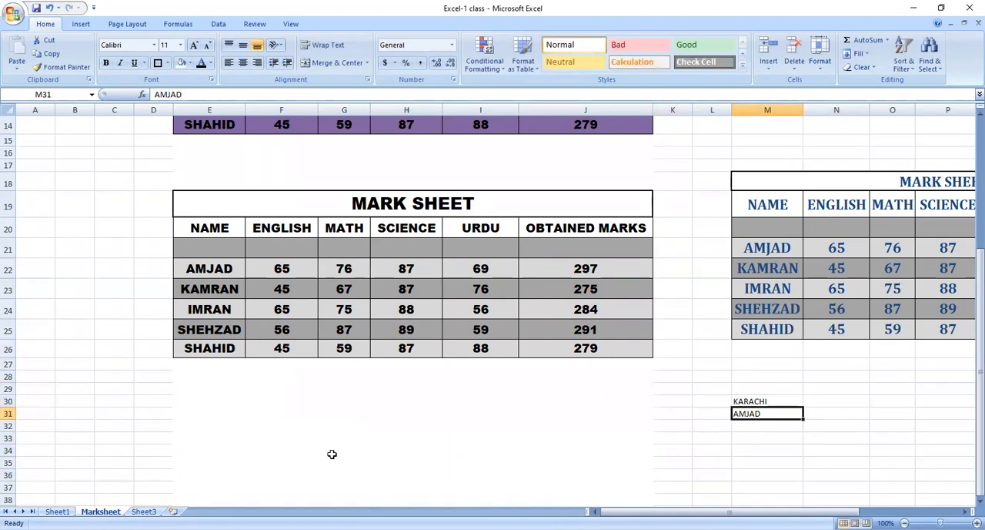
Insert a blank row at row 31, between KARACHI and the name below it.
{"action": "left_click", "coordinate": [8, 413]}
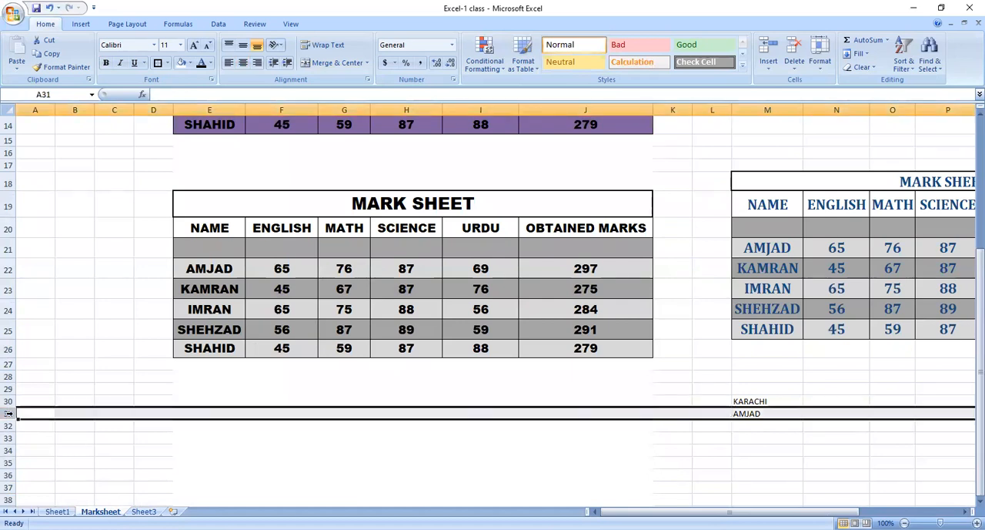
{"action": "right_click", "coordinate": [8, 413]}
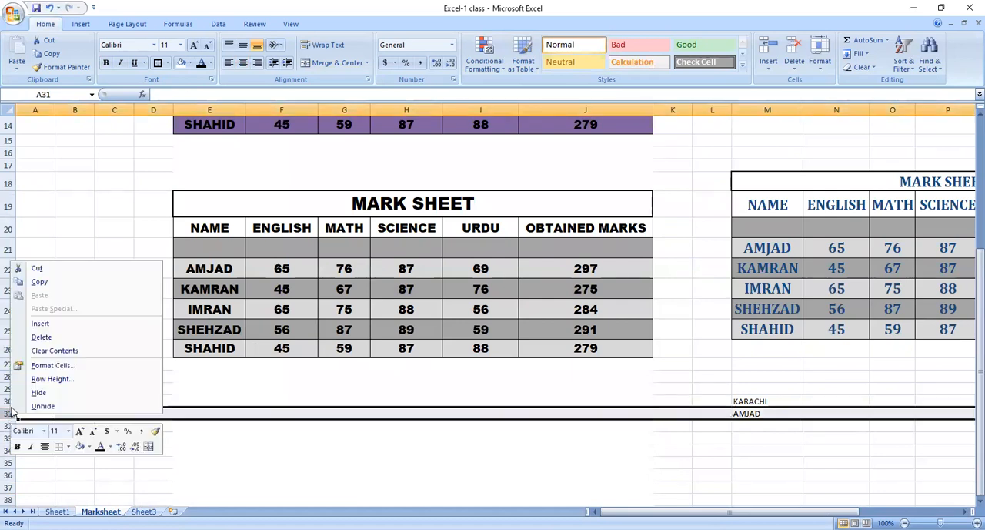
{"action": "left_click", "coordinate": [53, 324]}
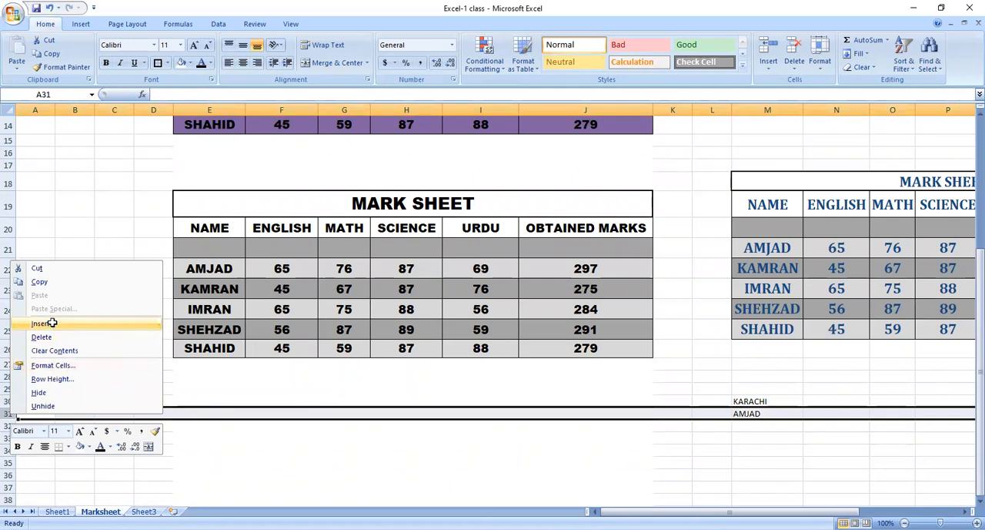
{"action": "left_click", "coordinate": [589, 446]}
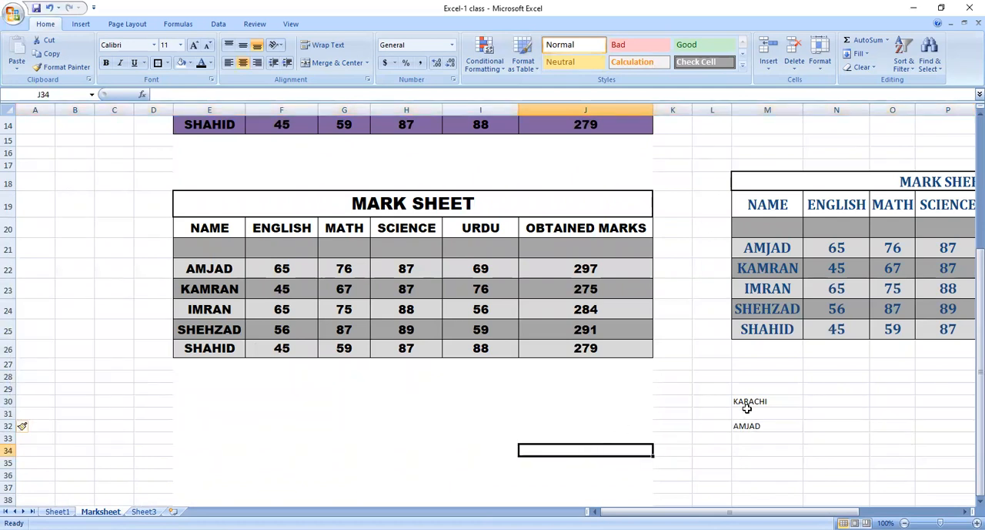
{"action": "left_click", "coordinate": [744, 413]}
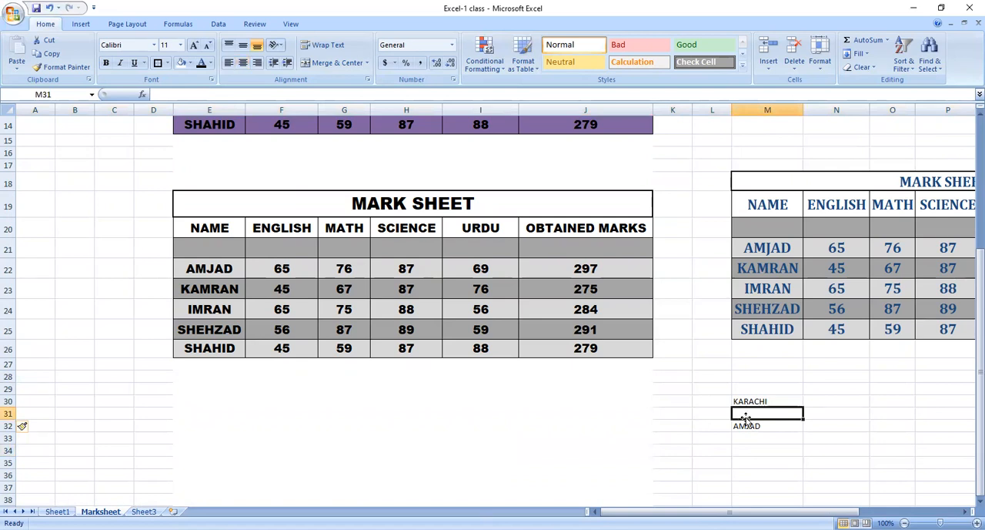
Delete the blank row 31 between KARACHI and the name.
{"action": "left_click", "coordinate": [7, 413]}
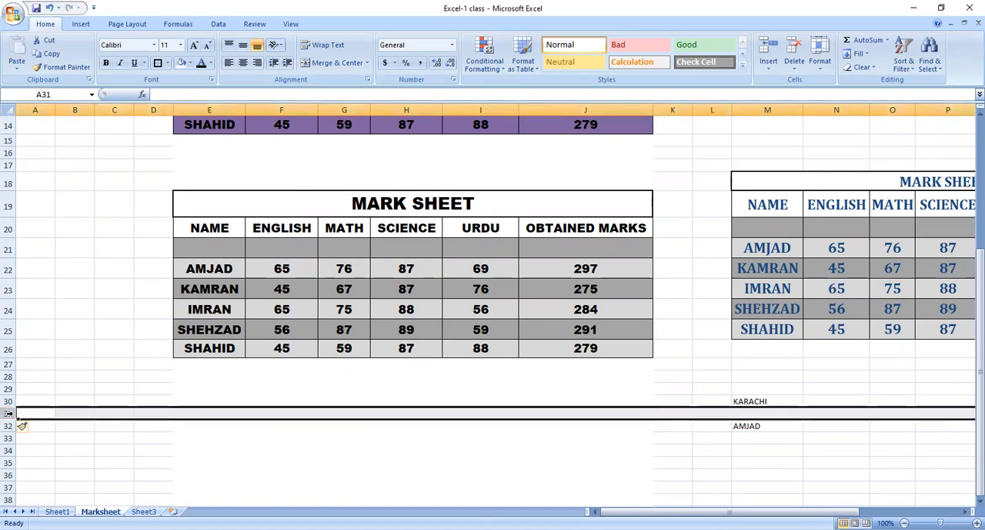
{"action": "right_click", "coordinate": [9, 414]}
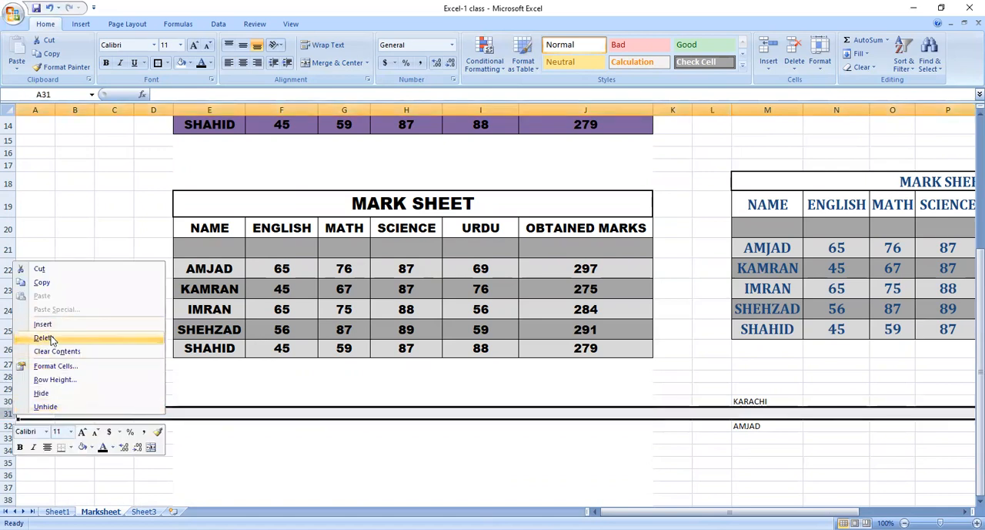
{"action": "left_click", "coordinate": [50, 339]}
{"action": "left_click", "coordinate": [701, 448]}
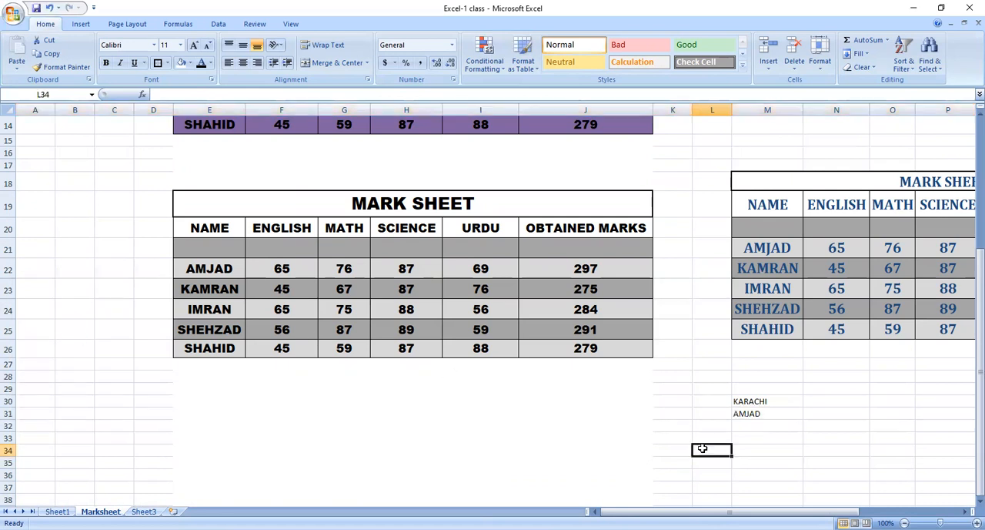
{"action": "left_click", "coordinate": [751, 413]}
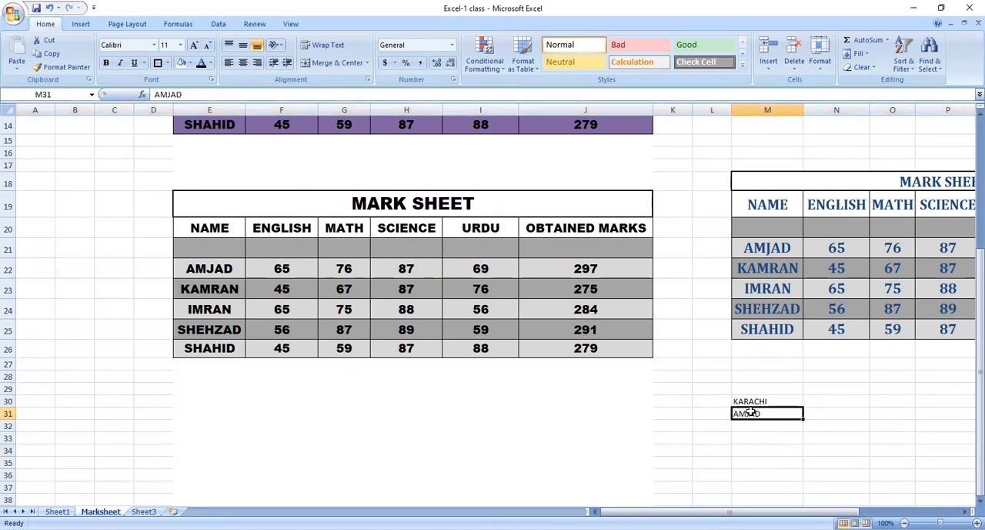
{"action": "left_click", "coordinate": [749, 448]}
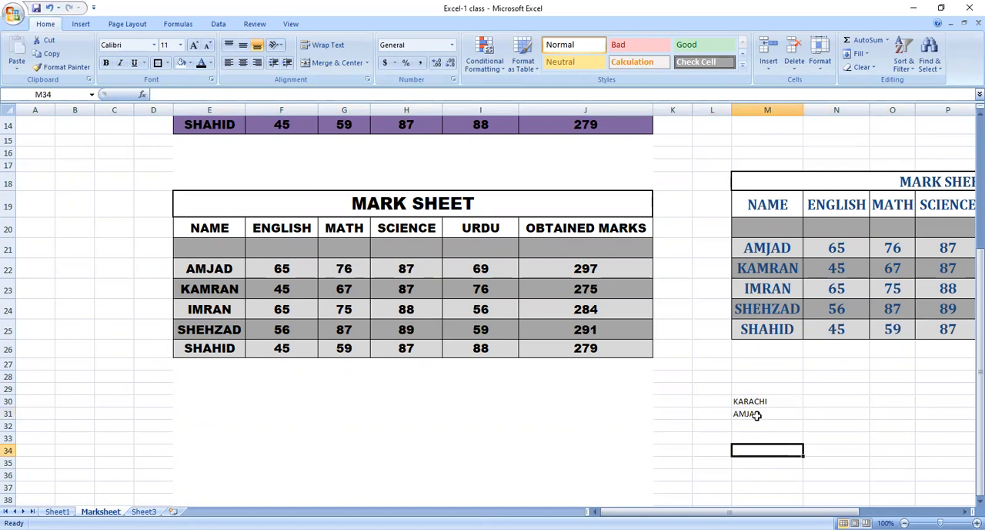
{"action": "left_click", "coordinate": [754, 413]}
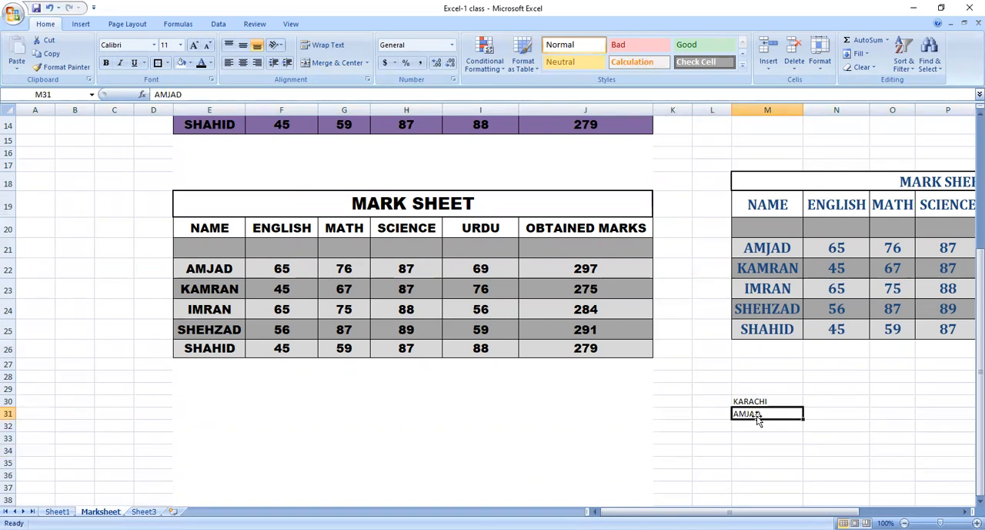
{"action": "left_click", "coordinate": [753, 400]}
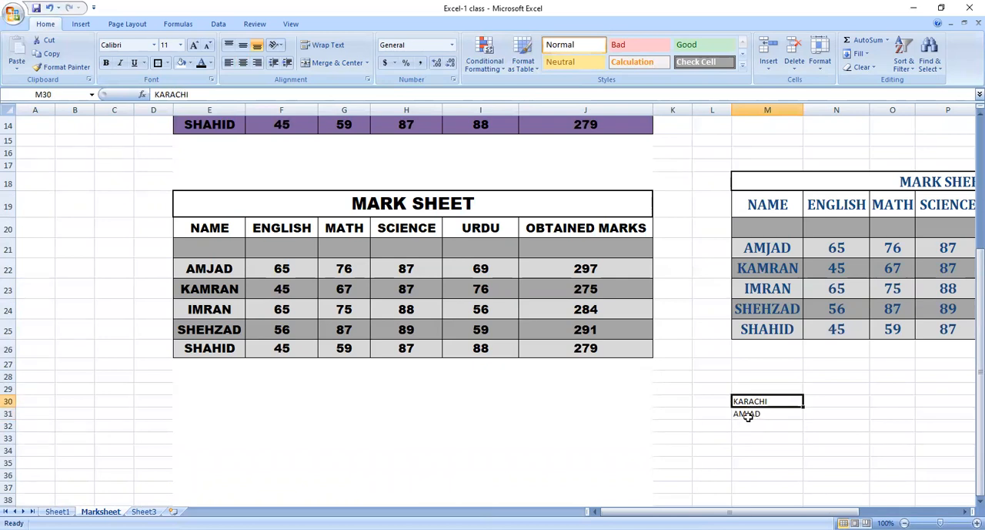
Insert a new row above the name starting from cell M31, choosing the Entire row option.
{"action": "left_click", "coordinate": [749, 413]}
{"action": "right_click", "coordinate": [750, 418]}
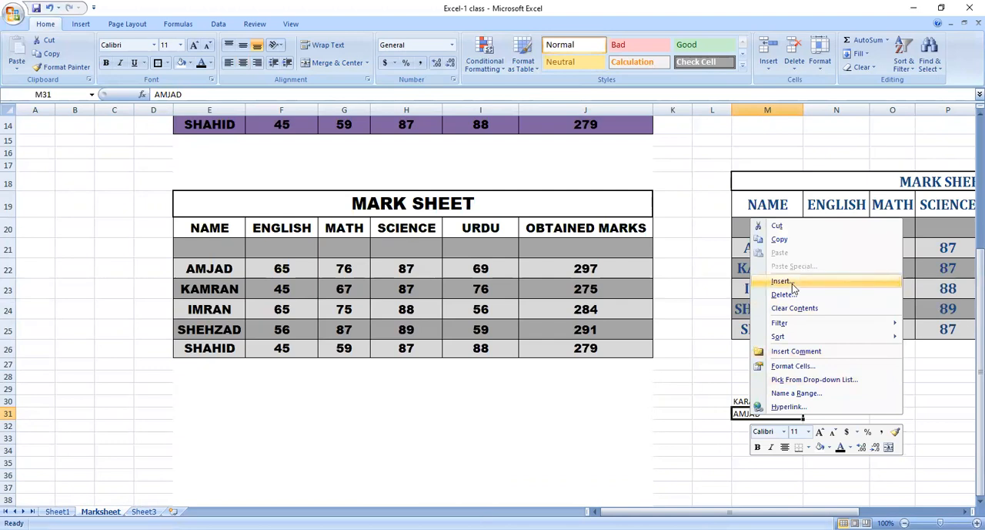
{"action": "left_click", "coordinate": [793, 284]}
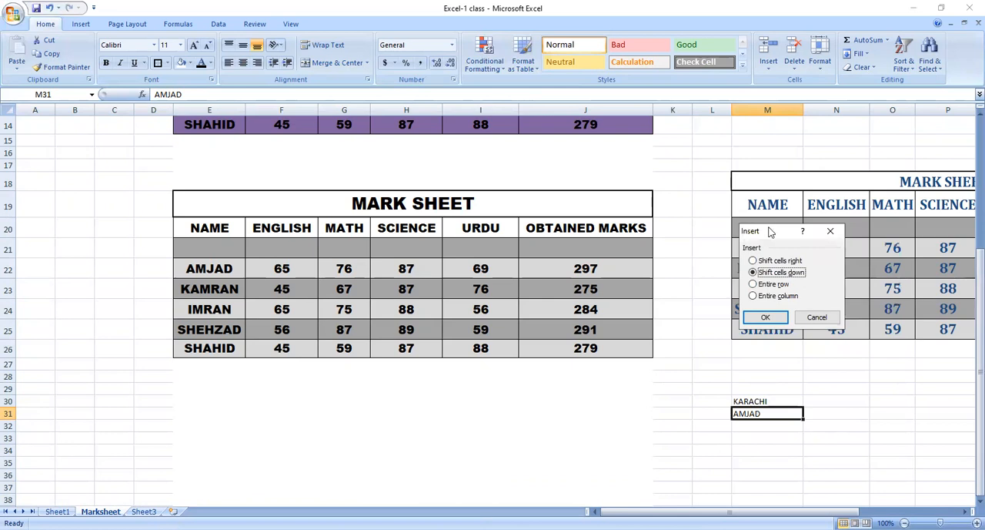
{"action": "left_click_drag", "start_coordinate": [766, 231], "coordinate": [631, 170]}
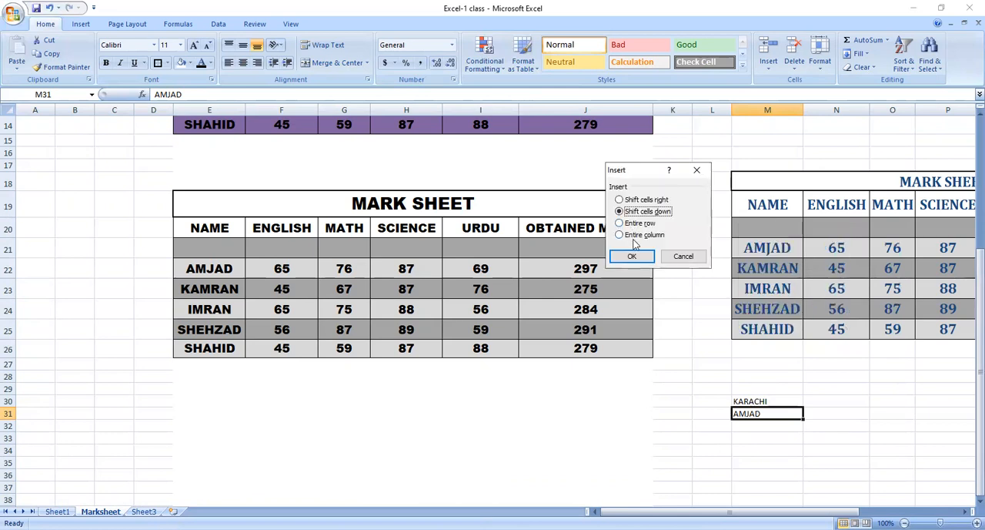
{"action": "left_click", "coordinate": [643, 223]}
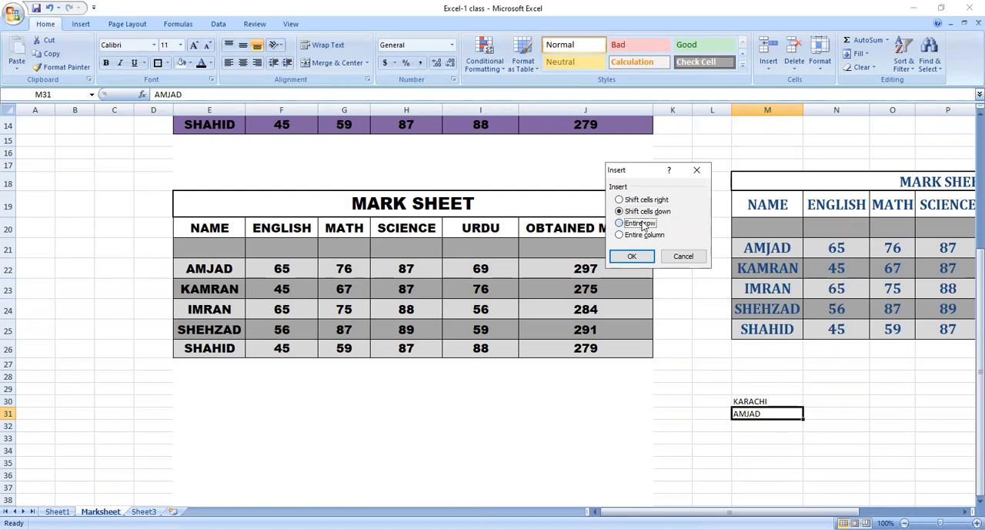
{"action": "left_click", "coordinate": [637, 260]}
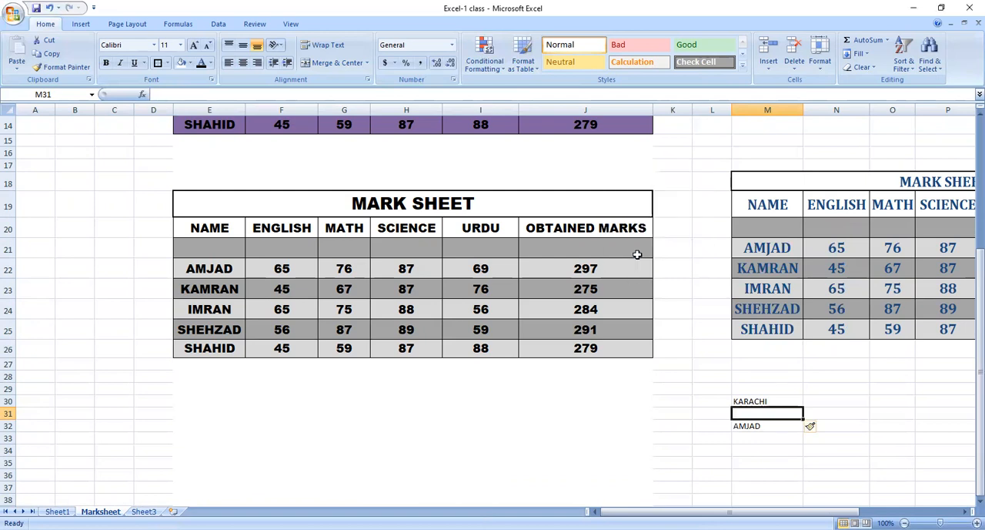
Delete the blank row starting from cell M31, choosing the Entire row option.
{"action": "right_click", "coordinate": [747, 413]}
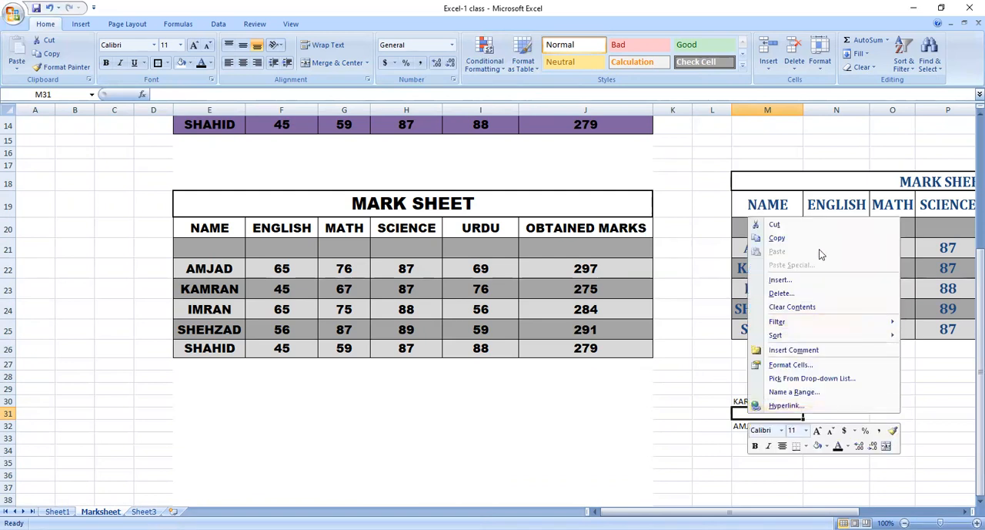
{"action": "left_click", "coordinate": [800, 296]}
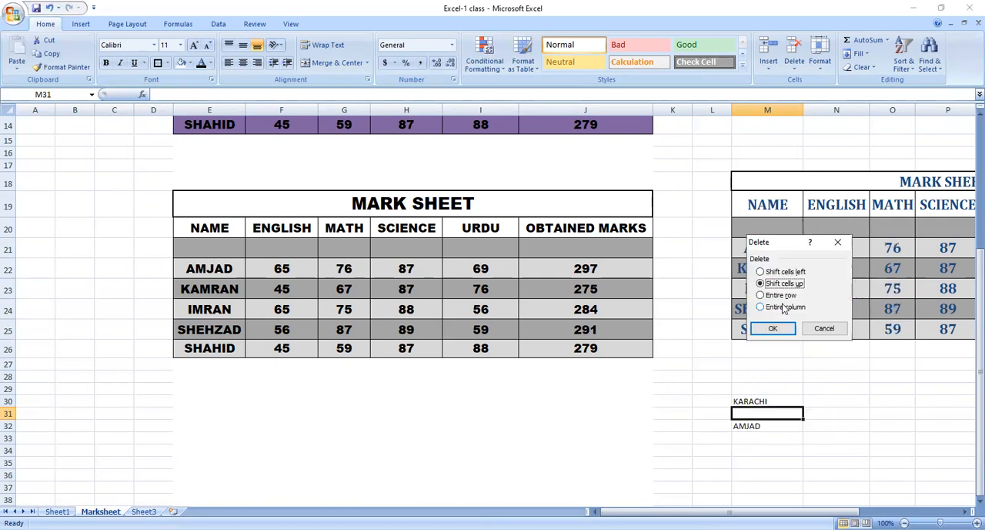
{"action": "left_click", "coordinate": [785, 296]}
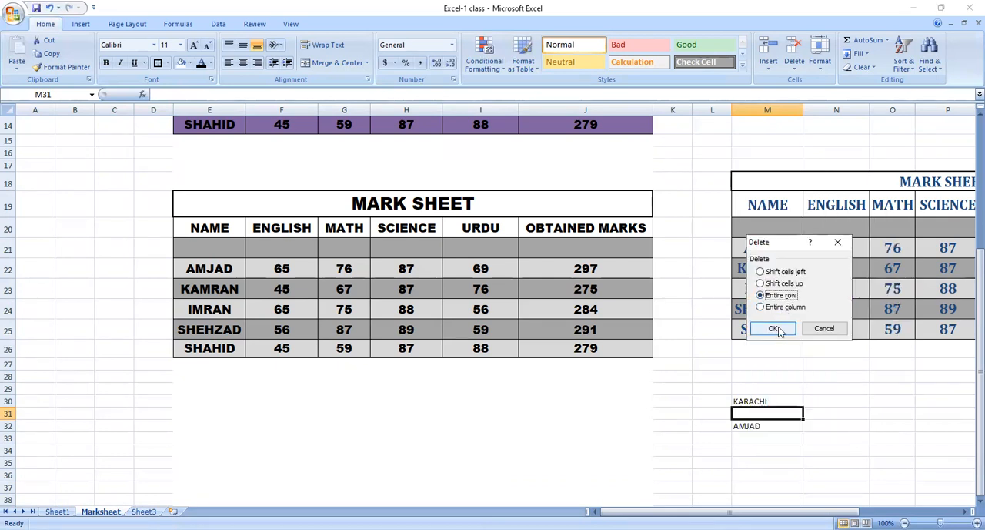
{"action": "left_click", "coordinate": [773, 327]}
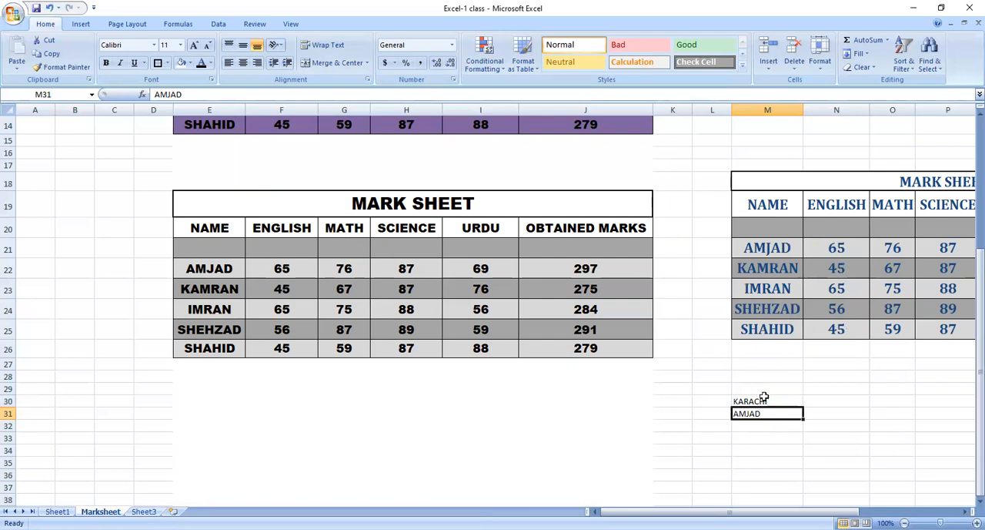
Enter the label Sr.No in cell L30, beside KARACHI.
{"action": "left_click", "coordinate": [721, 399]}
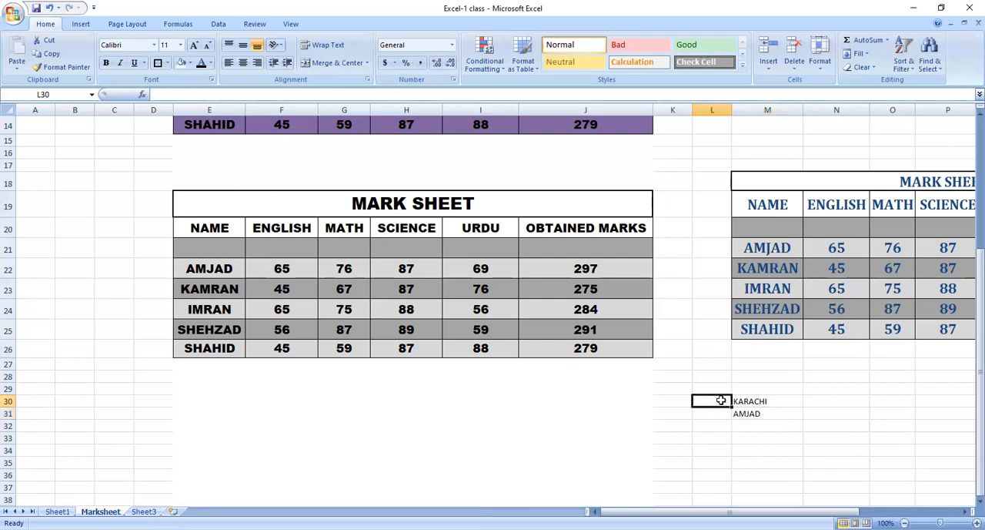
{"action": "type", "text": "sR"}
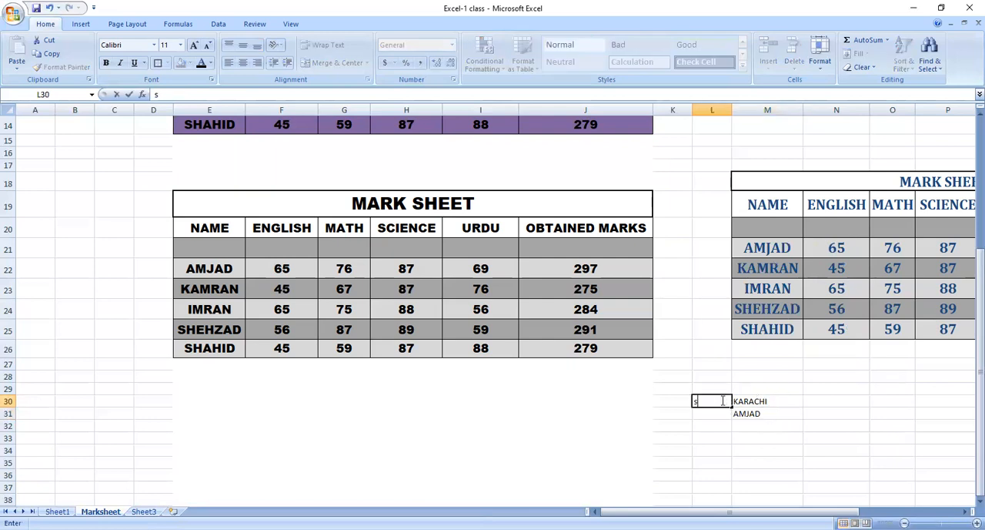
{"action": "key", "text": "BackSpace"}
{"action": "key", "text": "BackSpace"}
{"action": "type", "text": "Sr.No"}
{"action": "key", "text": "Right"}
{"action": "key", "text": "Left"}
{"action": "key", "text": "Right"}
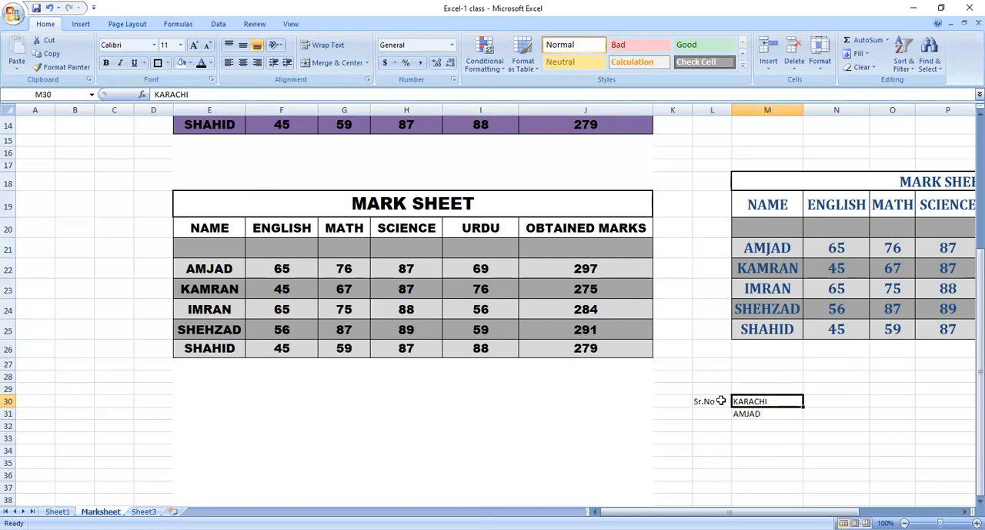
Insert a blank column before column M and undo the insertion.
{"action": "left_click", "coordinate": [758, 109]}
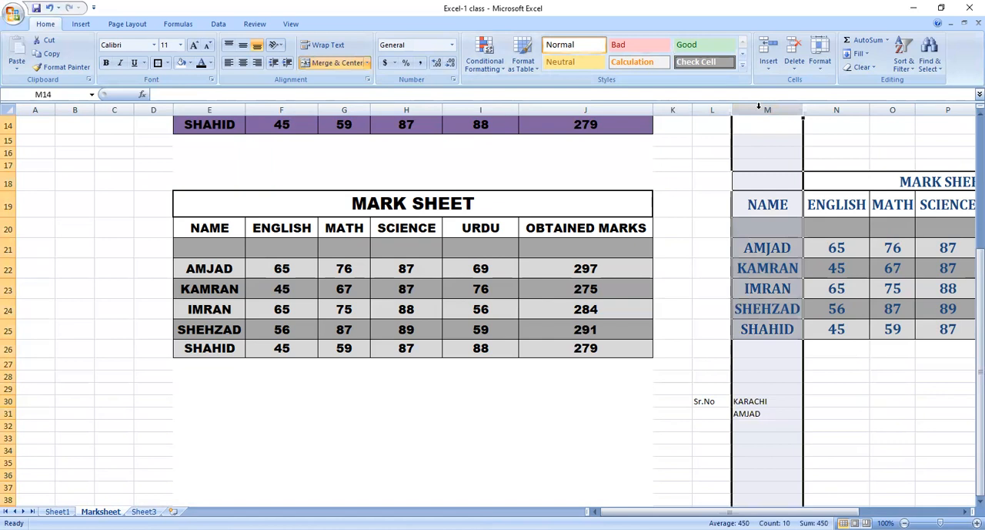
{"action": "right_click", "coordinate": [758, 109]}
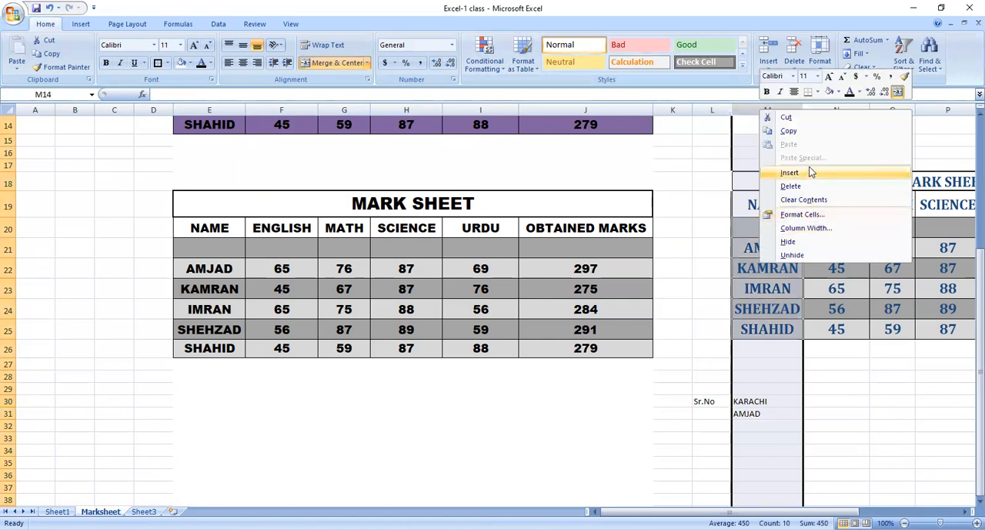
{"action": "left_click", "coordinate": [790, 172]}
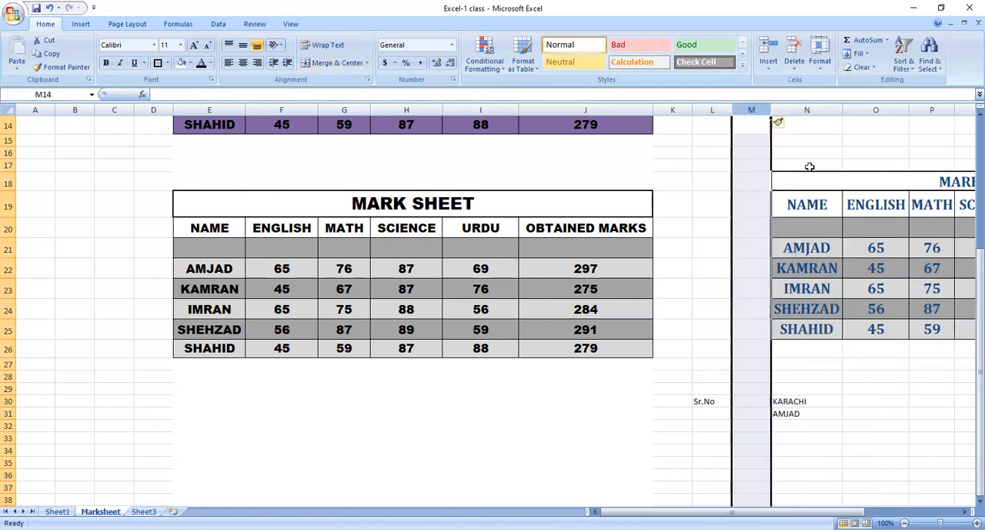
{"action": "key", "text": "ctrl+z"}
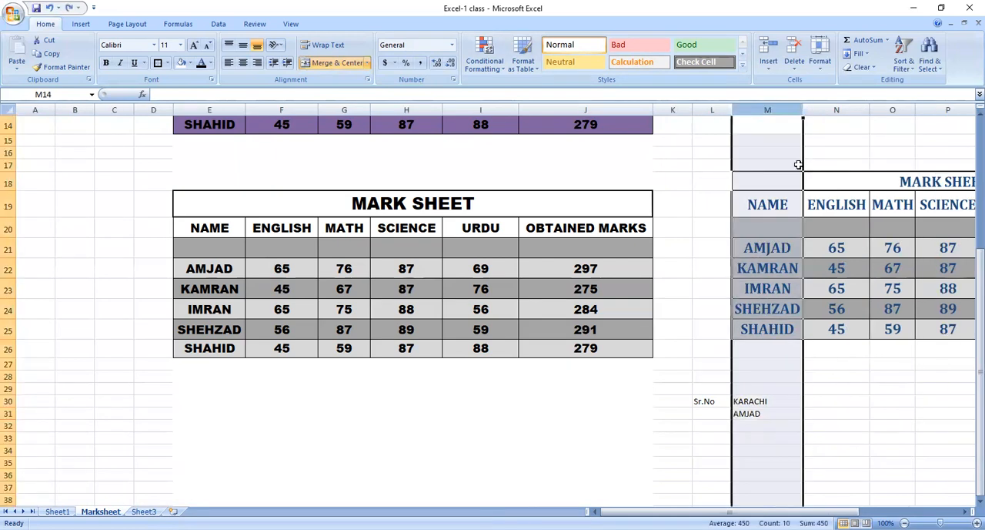
Insert a blank column before the KARACHI entry from cell M30, choosing the Entire column option.
{"action": "left_click", "coordinate": [747, 412]}
{"action": "left_click", "coordinate": [757, 400]}
{"action": "right_click", "coordinate": [758, 400]}
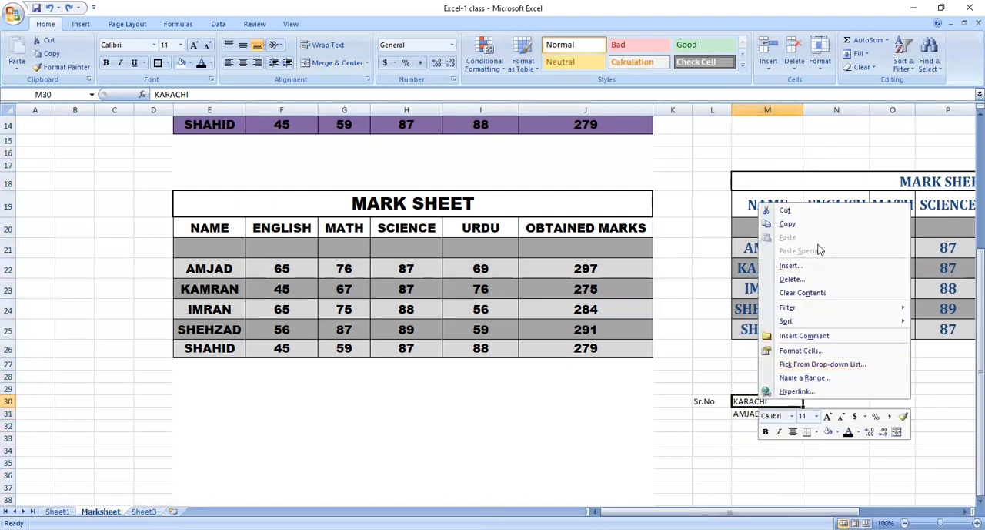
{"action": "left_click", "coordinate": [800, 267]}
{"action": "left_click", "coordinate": [789, 279]}
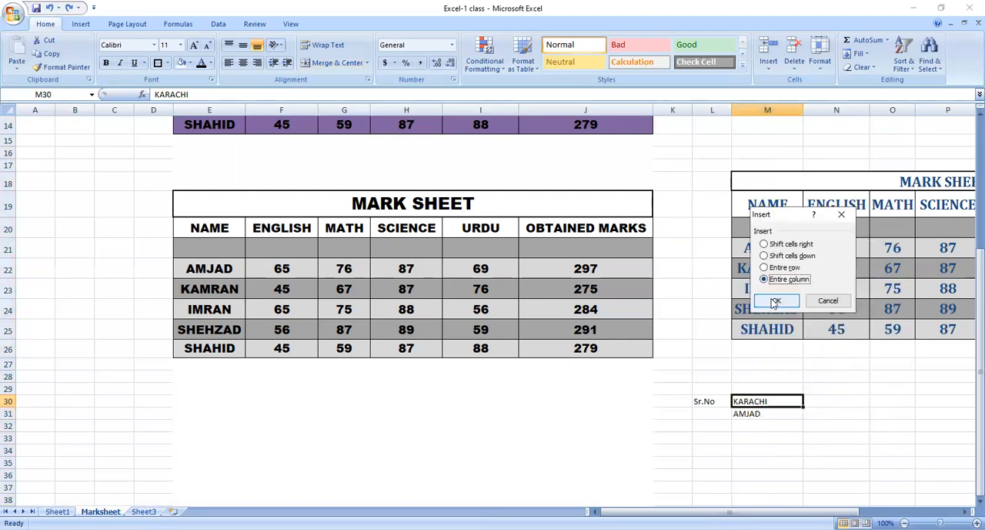
{"action": "left_click", "coordinate": [774, 301]}
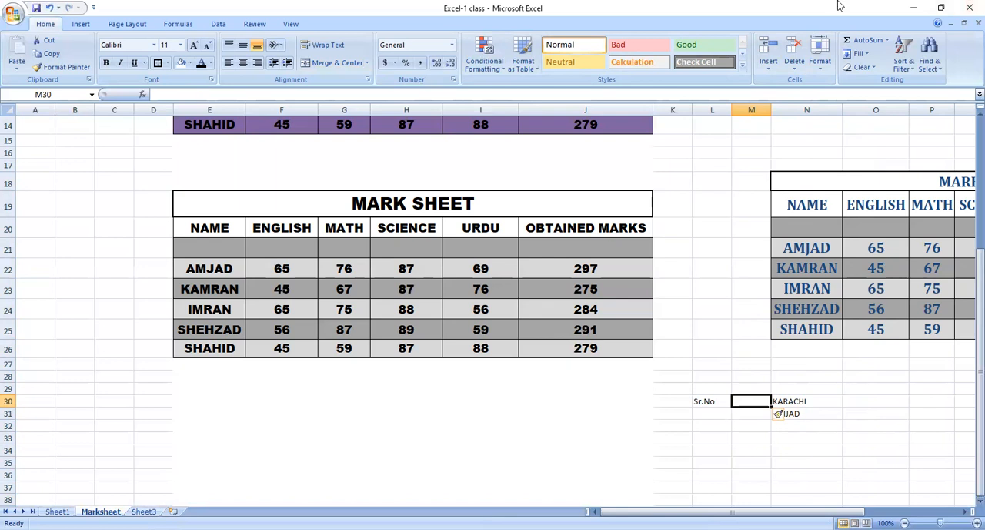
{"action": "left_click", "coordinate": [716, 406]}
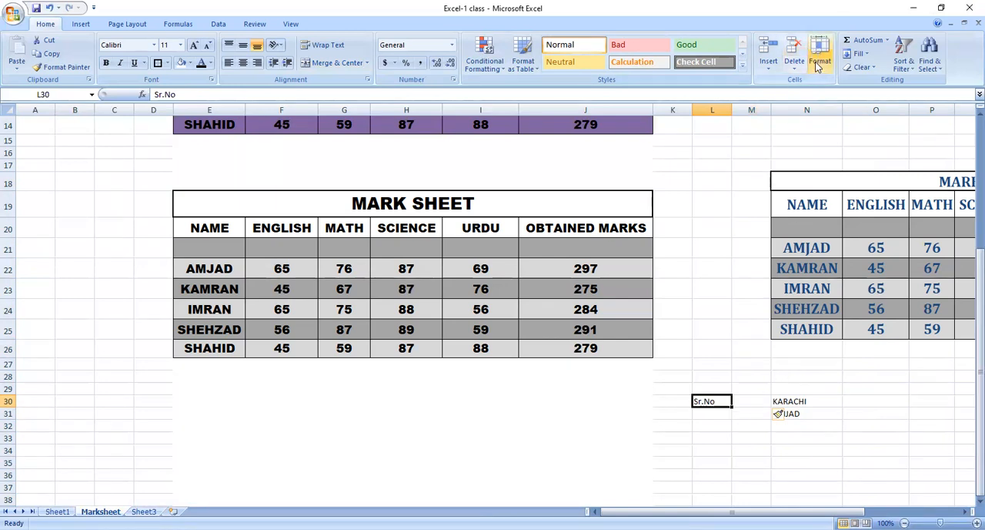
{"action": "left_click", "coordinate": [820, 72]}
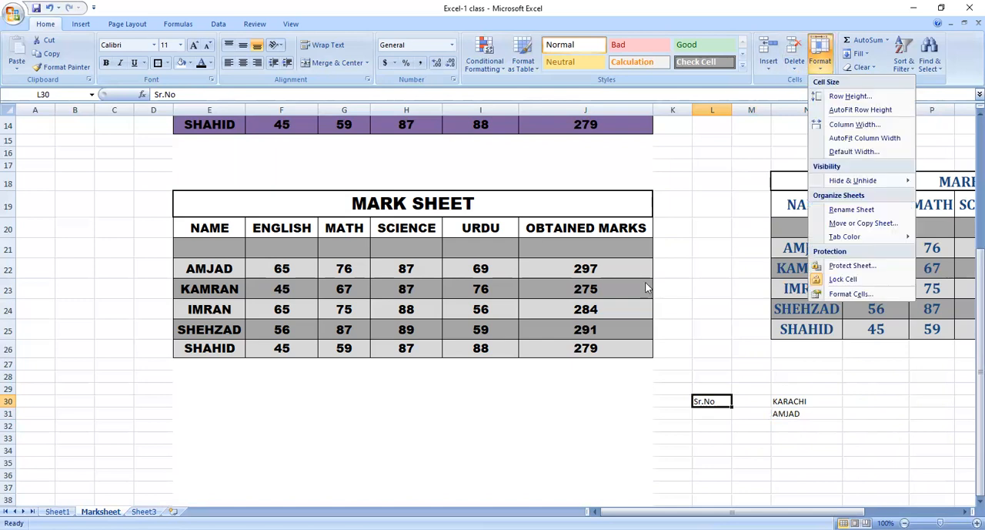
{"action": "left_click", "coordinate": [365, 438]}
Copy the grey MARK SHEET table starting at E19 and paste it below at cell E30.
{"action": "left_click_drag", "start_coordinate": [193, 208], "coordinate": [282, 346]}
{"action": "key", "text": "ctrl+c"}
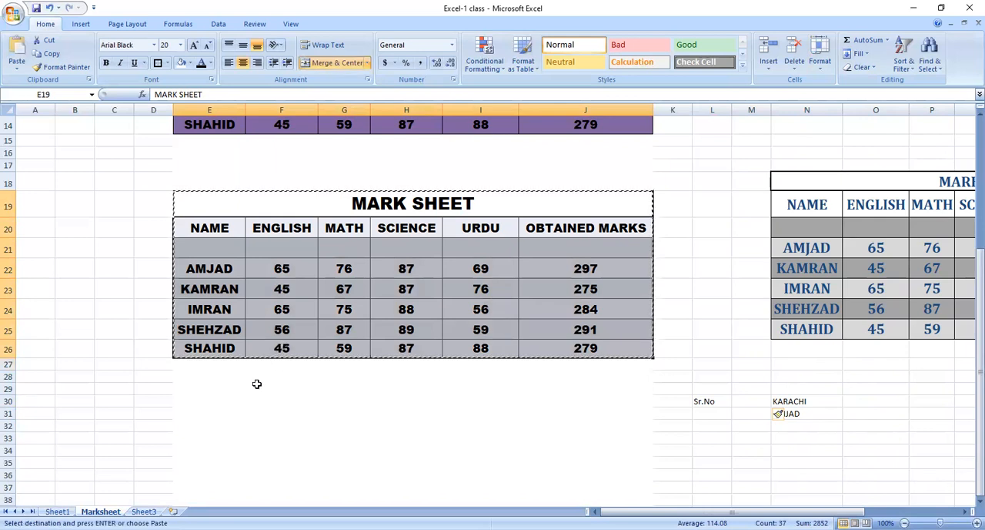
{"action": "left_click", "coordinate": [223, 399]}
{"action": "key", "text": "Return"}
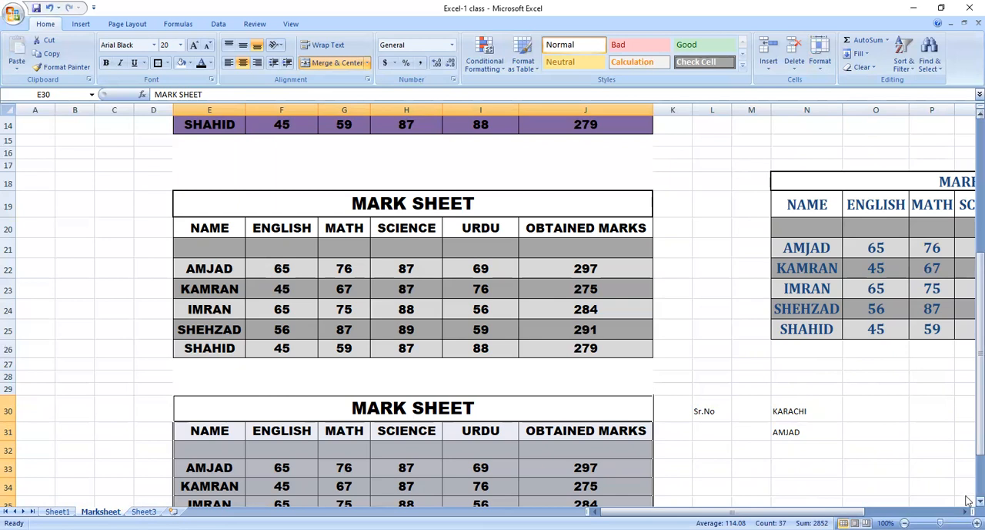
{"action": "scroll", "coordinate": [968, 504], "scroll_direction": "down", "scroll_amount": 3}
{"action": "scroll", "coordinate": [968, 504], "scroll_direction": "down", "scroll_amount": 1}
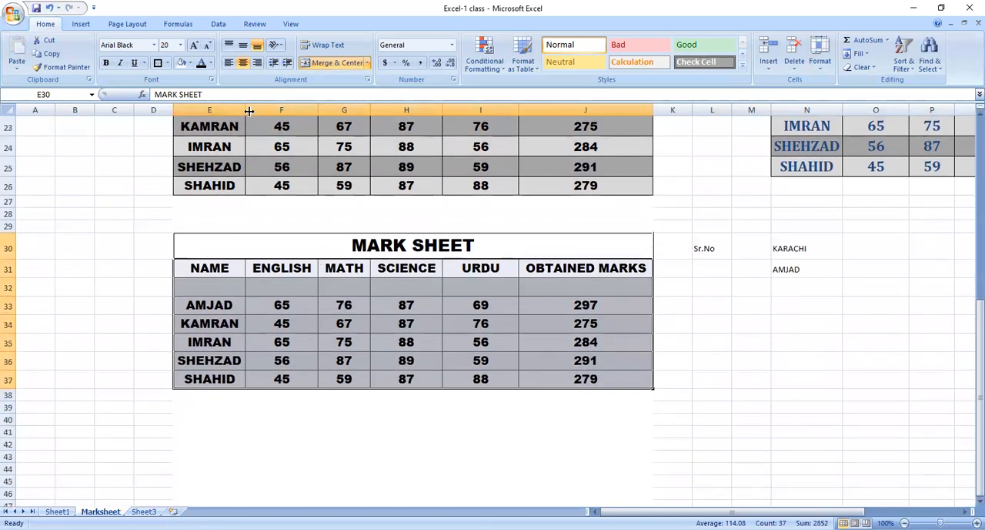
Narrow columns E and J until their contents no longer fit, and widen the ENGLISH column F.
{"action": "left_click_drag", "start_coordinate": [246, 104], "coordinate": [217, 104]}
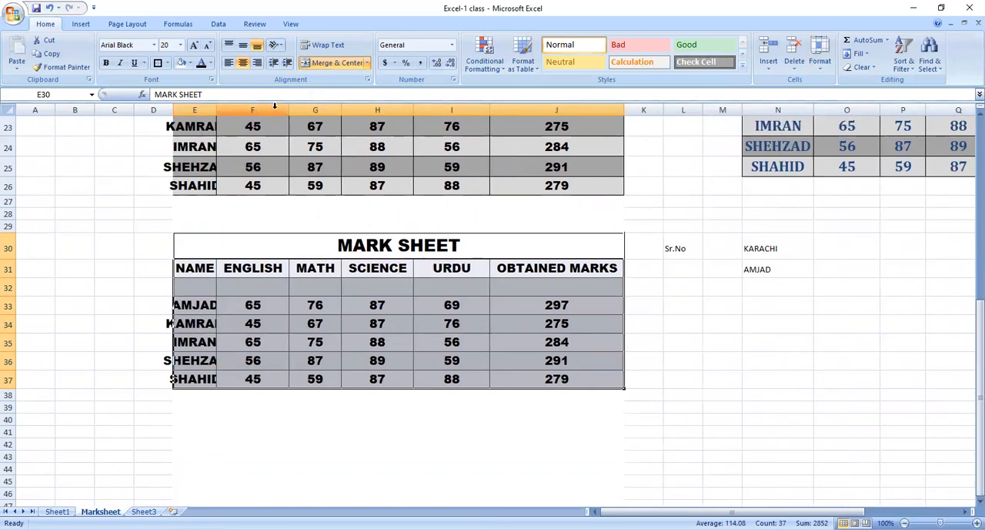
{"action": "left_click_drag", "start_coordinate": [289, 113], "coordinate": [405, 112]}
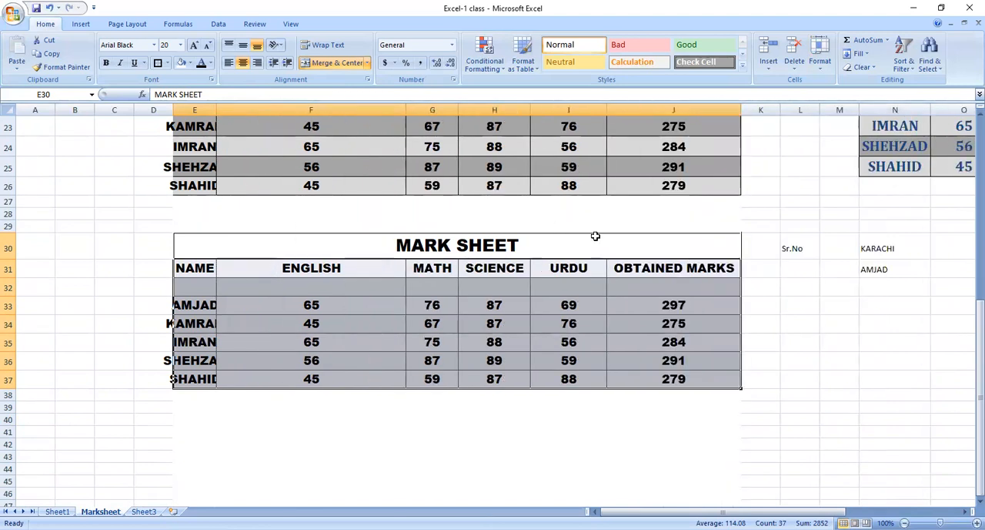
{"action": "left_click_drag", "start_coordinate": [735, 107], "coordinate": [643, 113]}
{"action": "left_click", "coordinate": [481, 404]}
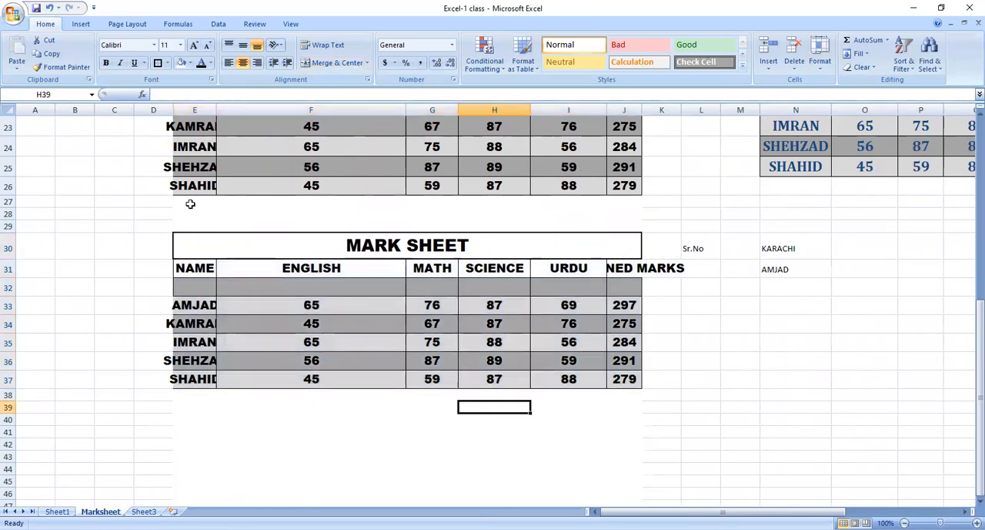
Apply AutoFit Row Height and AutoFit Column Width to the entire worksheet.
{"action": "left_click", "coordinate": [207, 244]}
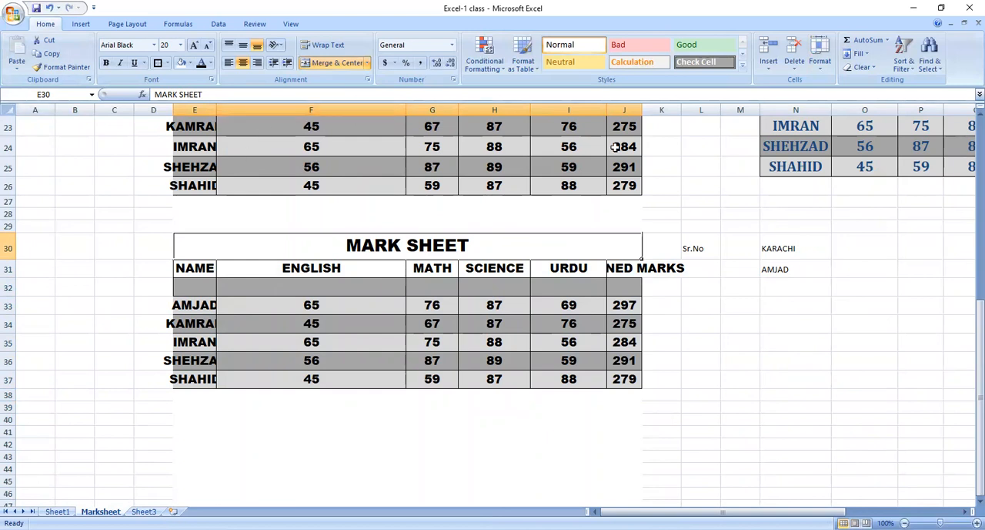
{"action": "left_click", "coordinate": [8, 110]}
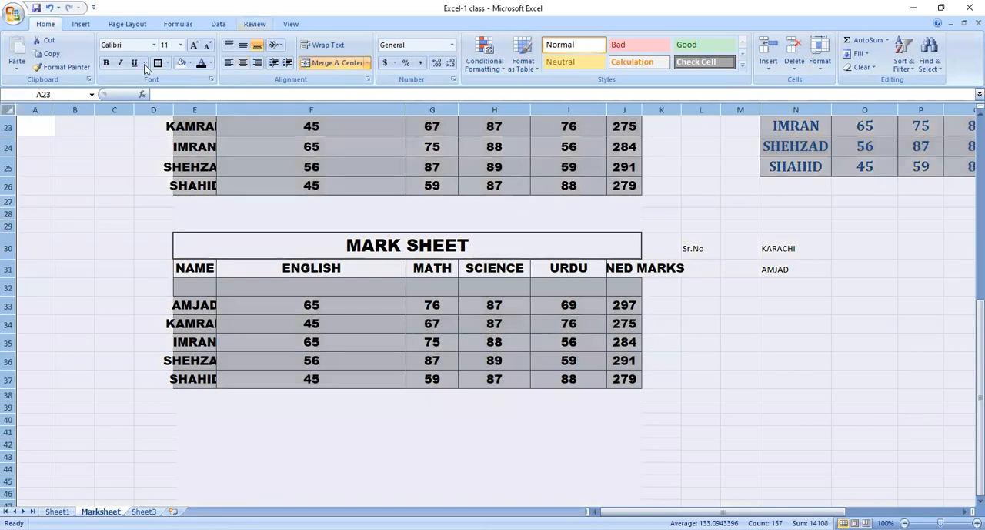
{"action": "left_click", "coordinate": [815, 67]}
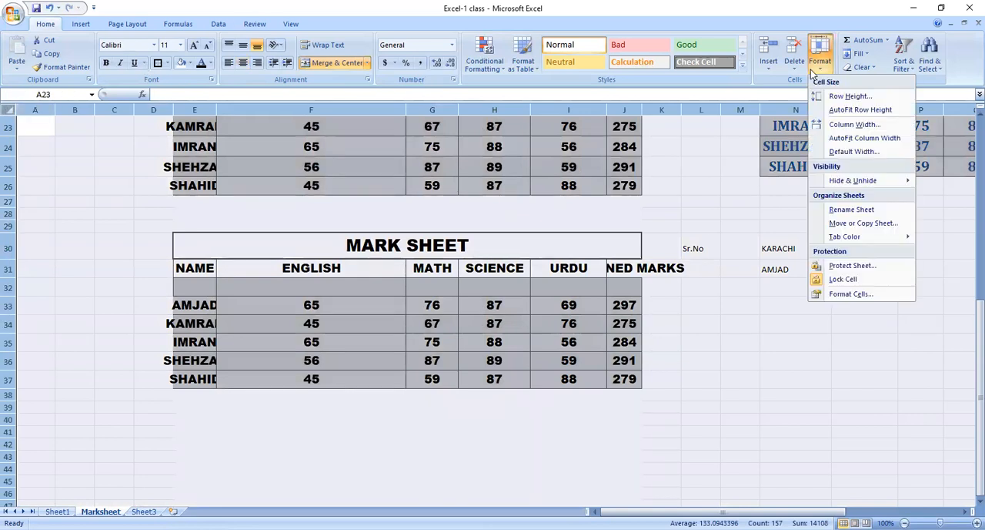
{"action": "left_click", "coordinate": [838, 112]}
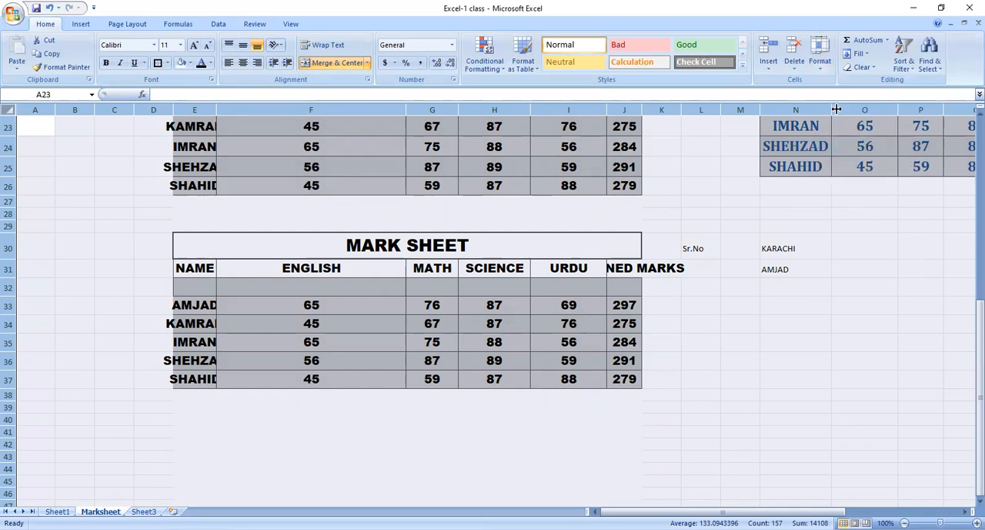
{"action": "left_click", "coordinate": [821, 63]}
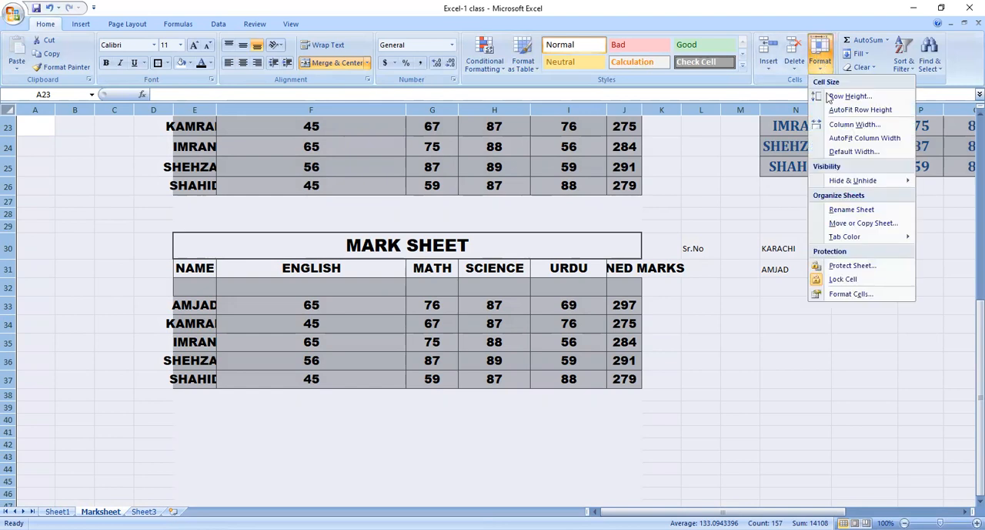
{"action": "left_click", "coordinate": [849, 139]}
{"action": "left_click", "coordinate": [455, 308]}
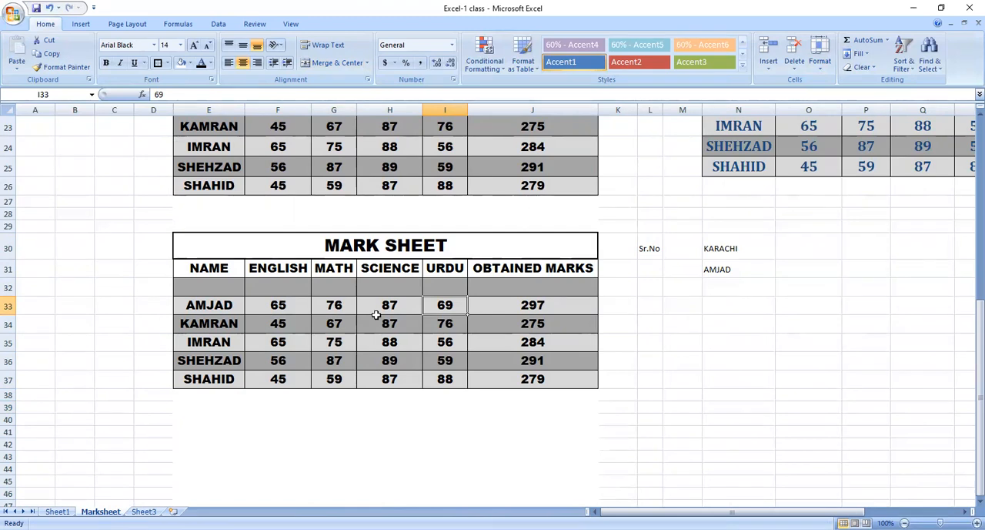
{"action": "left_click", "coordinate": [821, 72]}
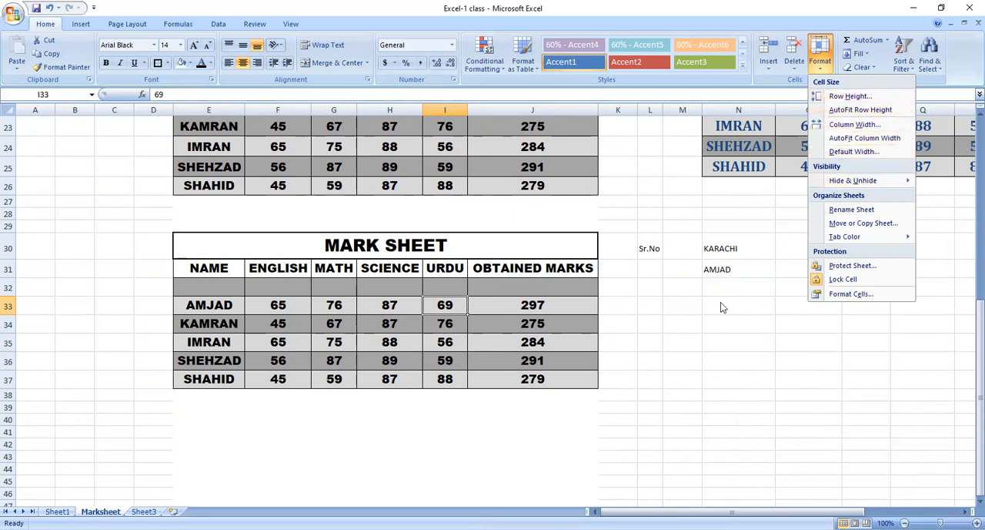
{"action": "left_click", "coordinate": [598, 376]}
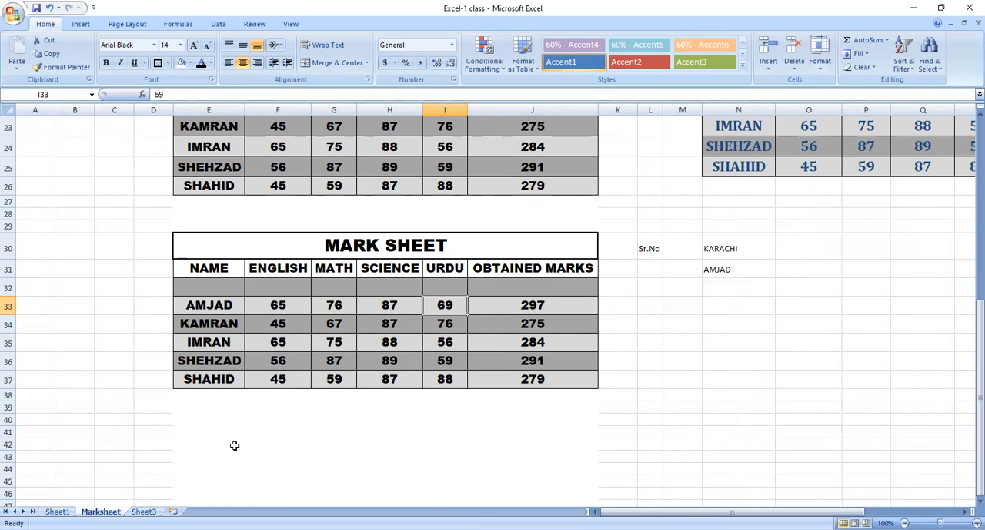
Check the row height at cell B31 and the sheet's standard column width.
{"action": "left_click", "coordinate": [84, 282]}
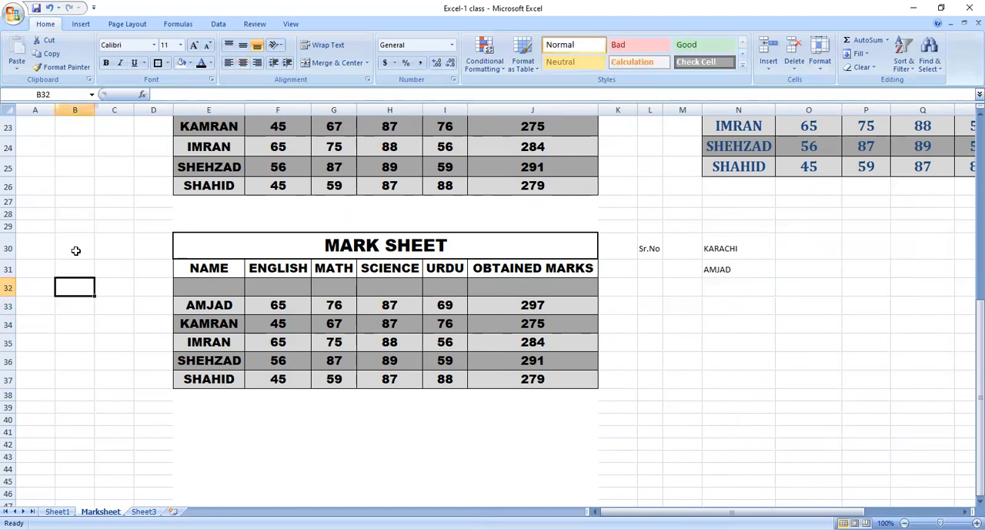
{"action": "left_click", "coordinate": [74, 263]}
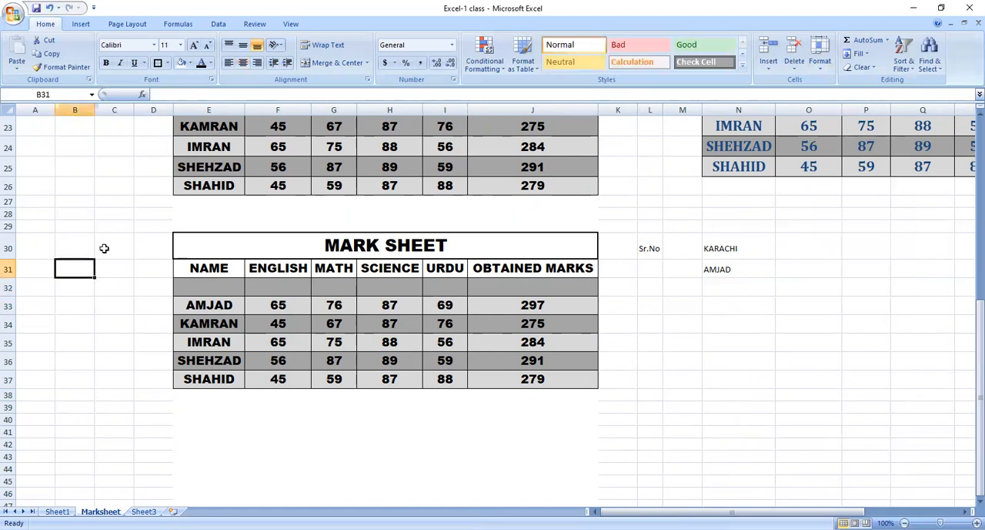
{"action": "left_click", "coordinate": [816, 64]}
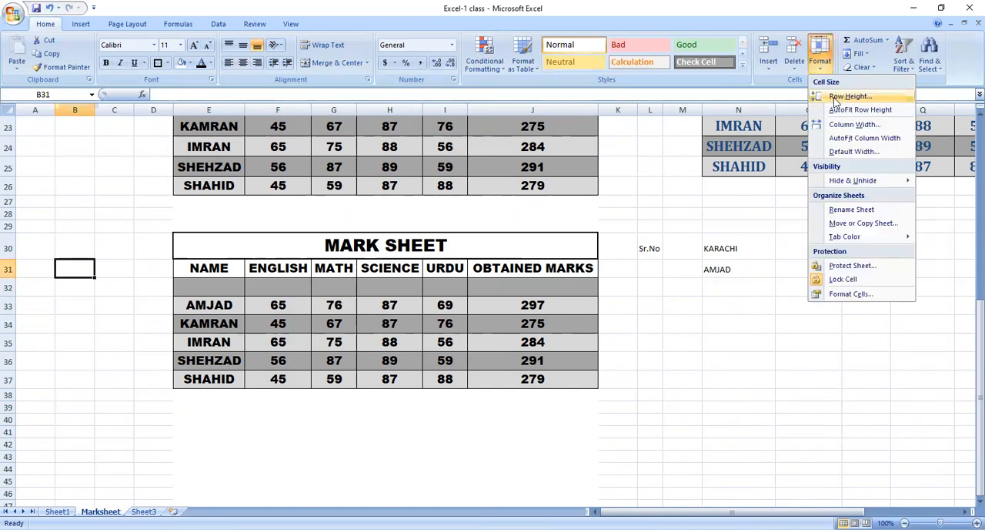
{"action": "left_click", "coordinate": [838, 96]}
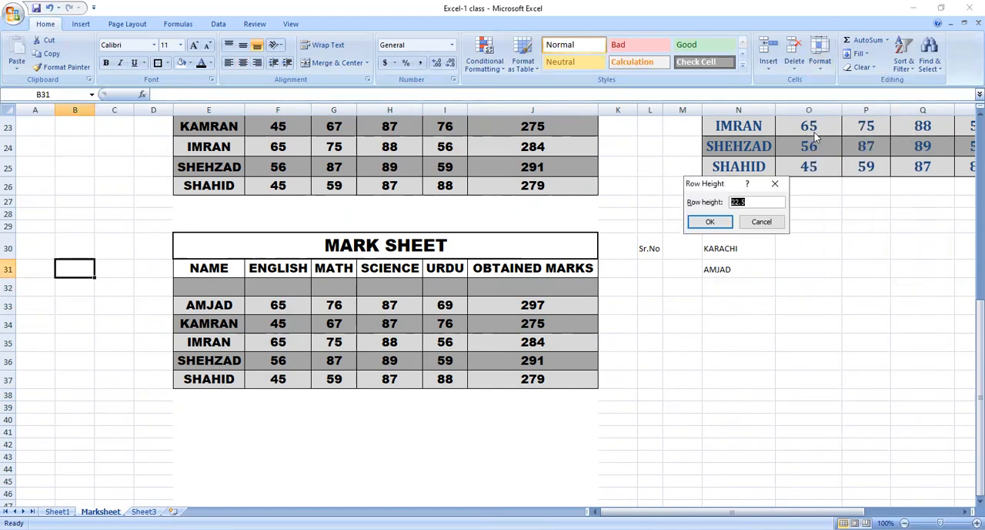
{"action": "left_click", "coordinate": [757, 225]}
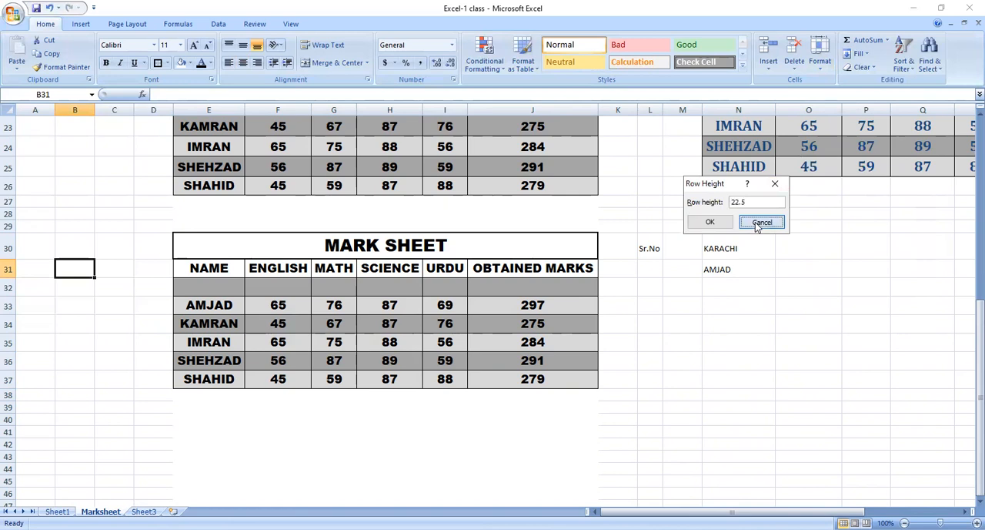
{"action": "left_click", "coordinate": [821, 66]}
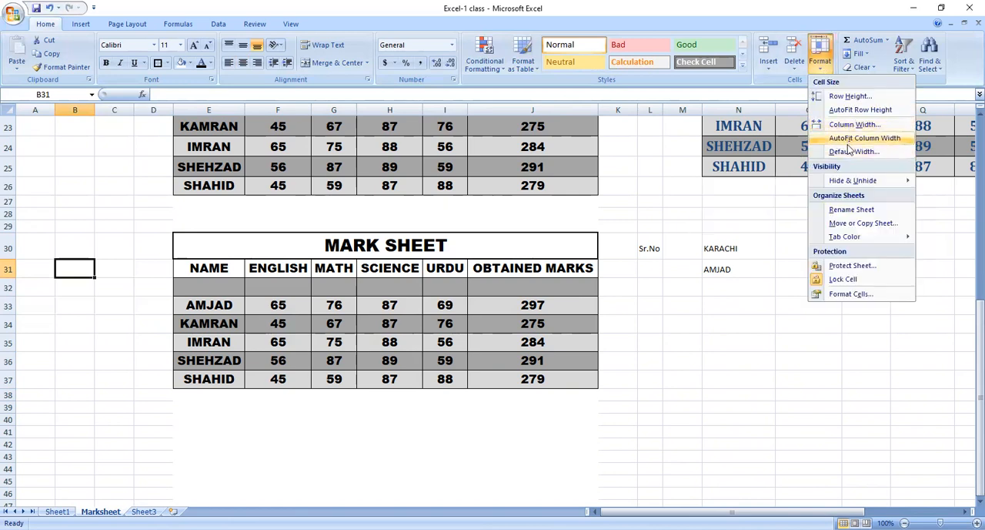
{"action": "left_click", "coordinate": [849, 150]}
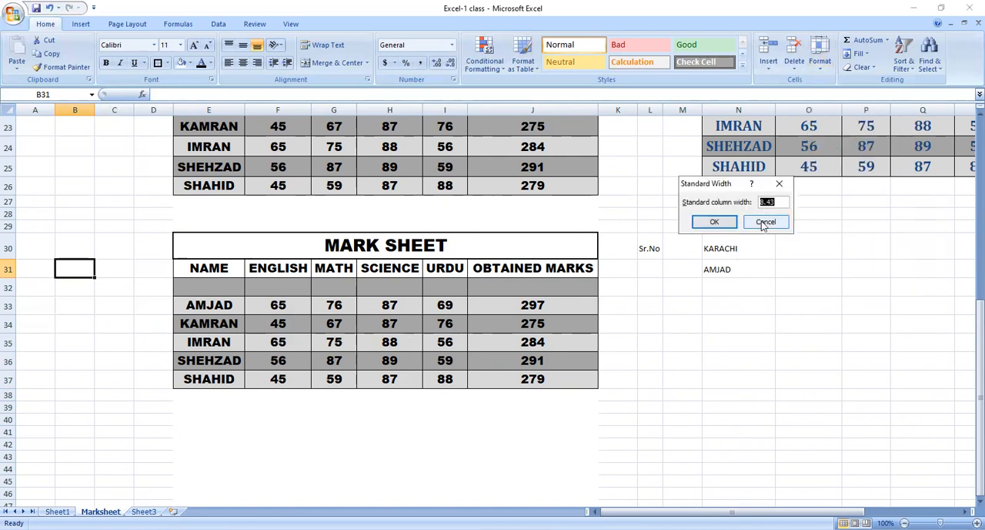
{"action": "left_click", "coordinate": [766, 224]}
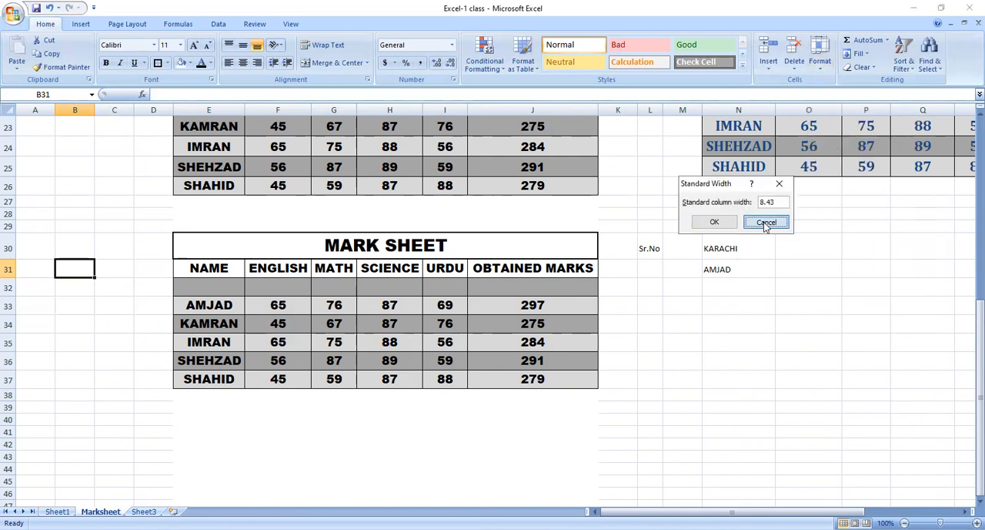
Rename the Marksheet worksheet with a person's first name.
{"action": "left_click", "coordinate": [824, 68]}
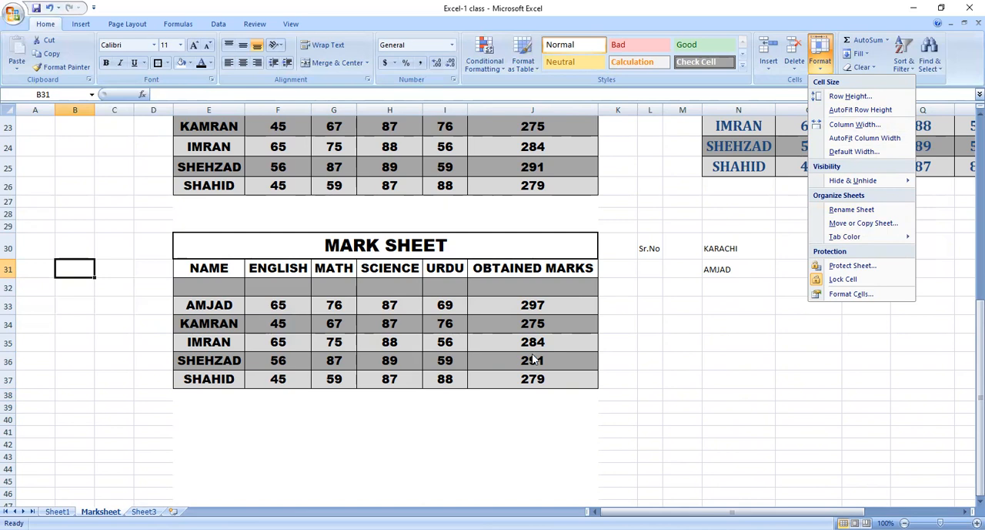
{"action": "mouse_move", "coordinate": [868, 183]}
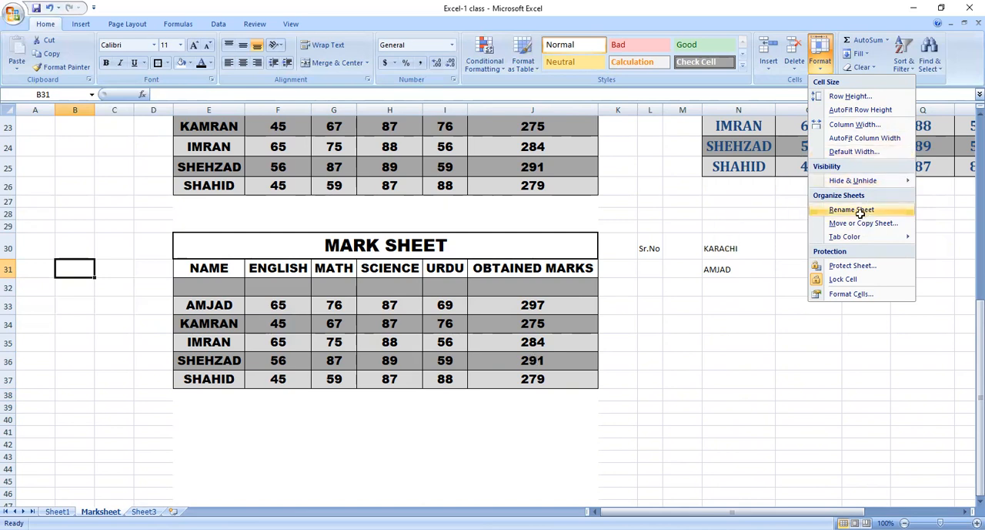
{"action": "left_click", "coordinate": [858, 213]}
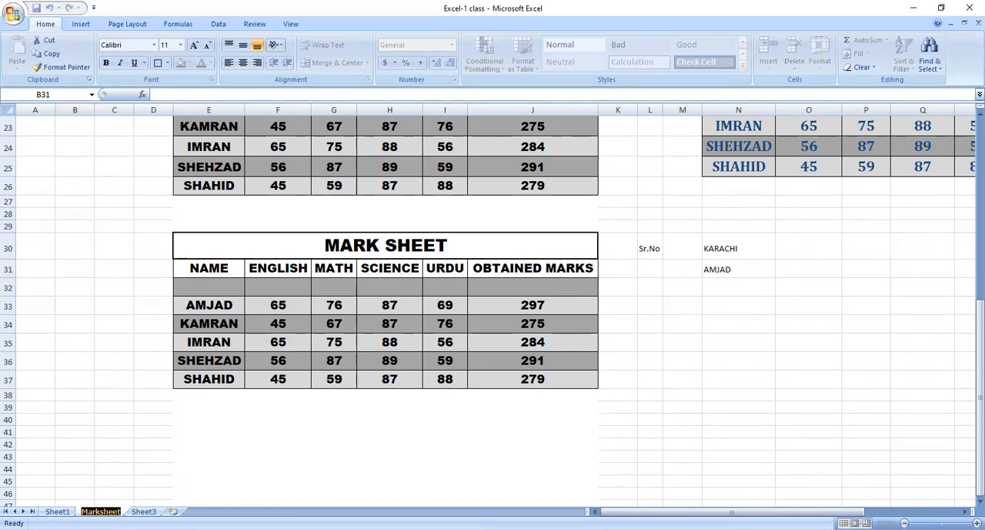
{"action": "type", "text": "amjad"}
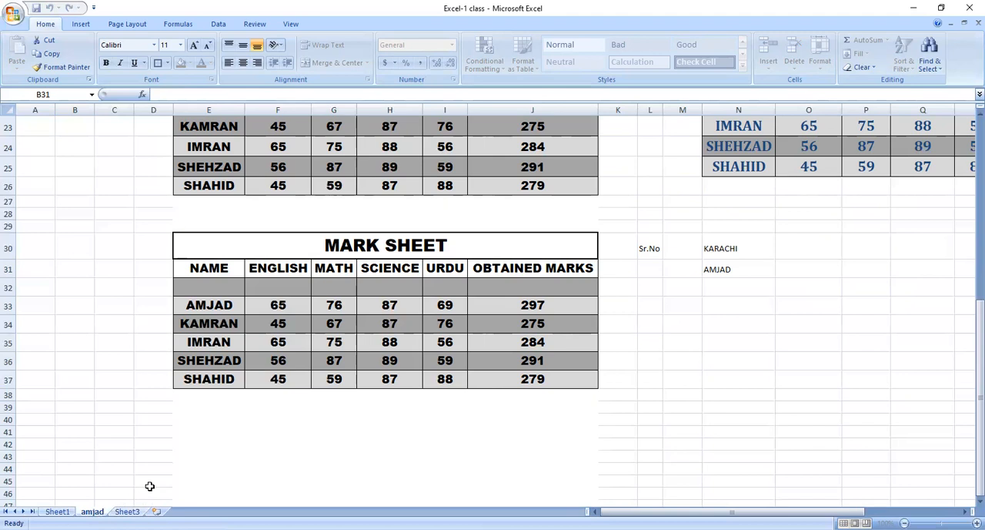
{"action": "key", "text": "Return"}
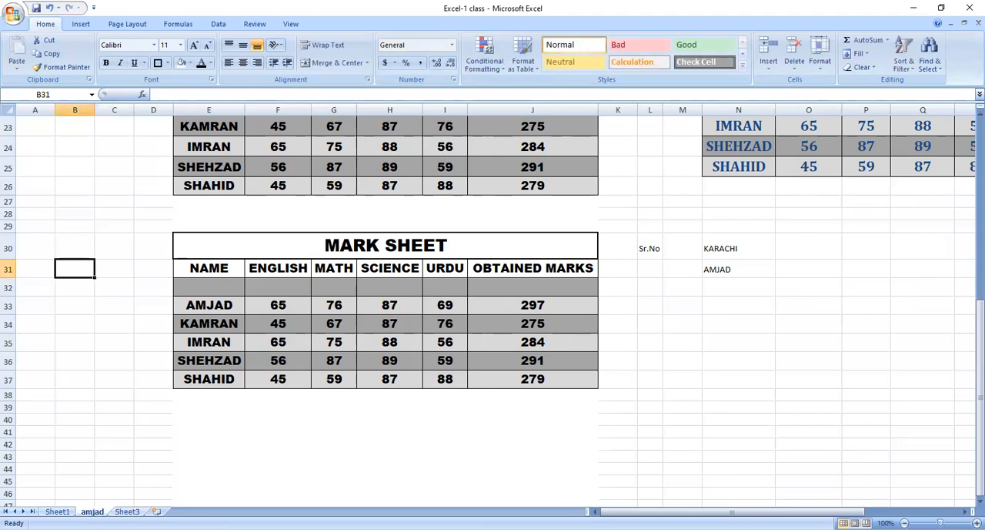
Rename the current worksheet as MarkSheet.
{"action": "left_click", "coordinate": [821, 62]}
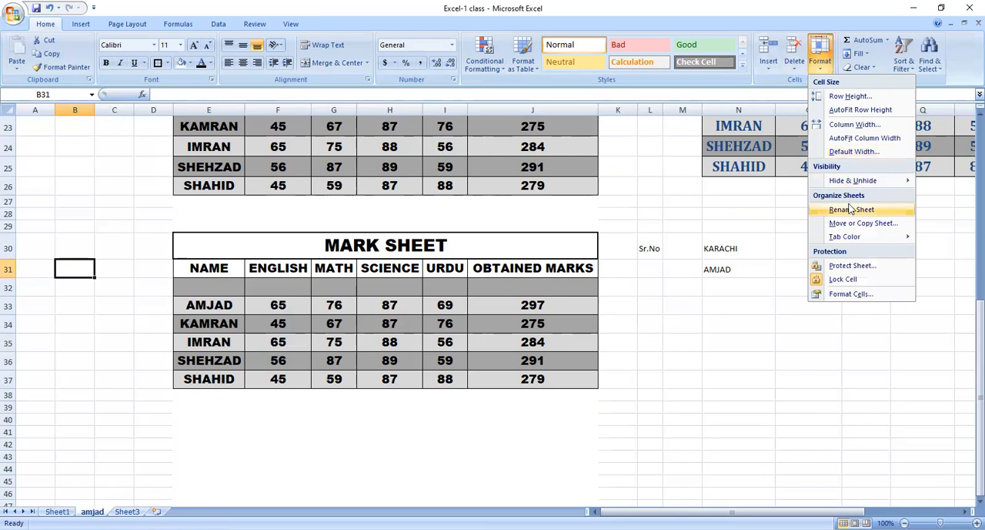
{"action": "left_click", "coordinate": [851, 209]}
{"action": "type", "text": "Mar"}
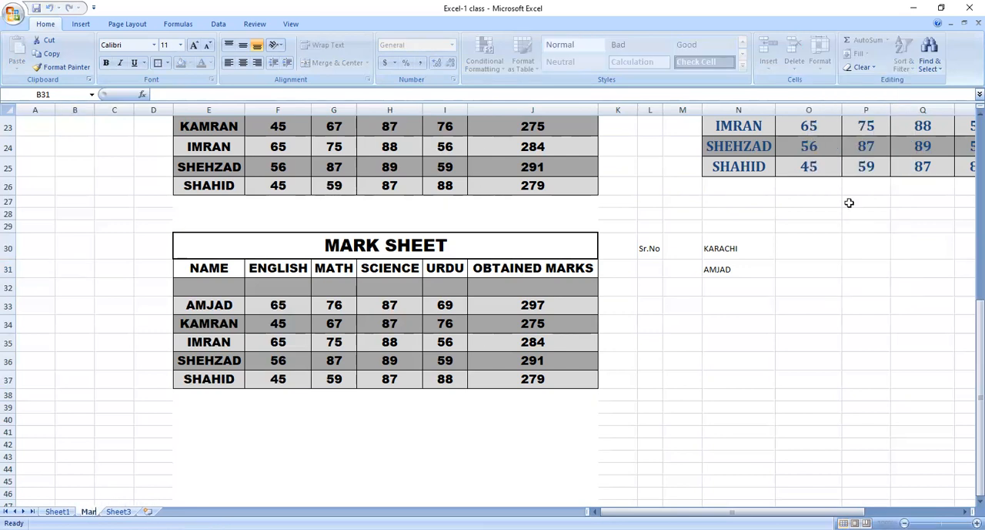
{"action": "type", "text": "ksSheet"}
{"action": "key", "text": "Return"}
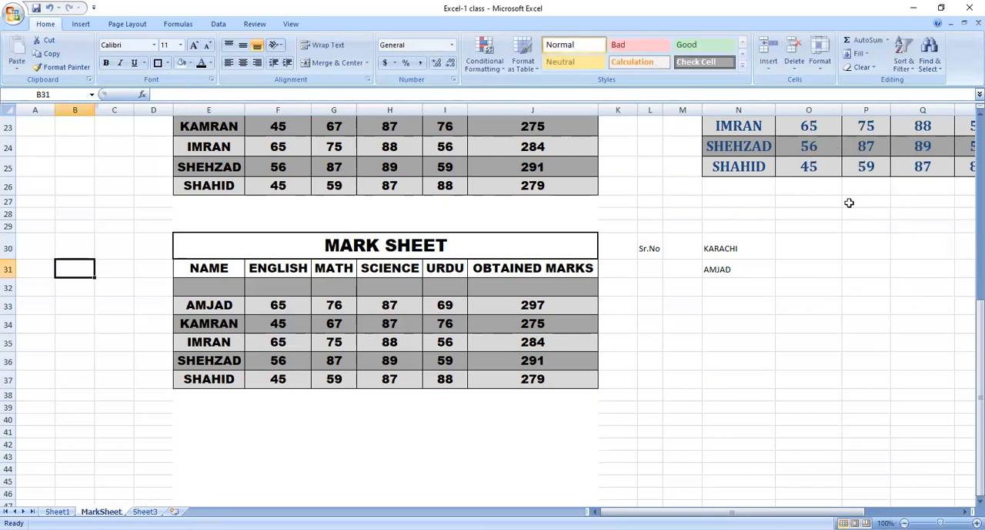
{"action": "left_click", "coordinate": [154, 432]}
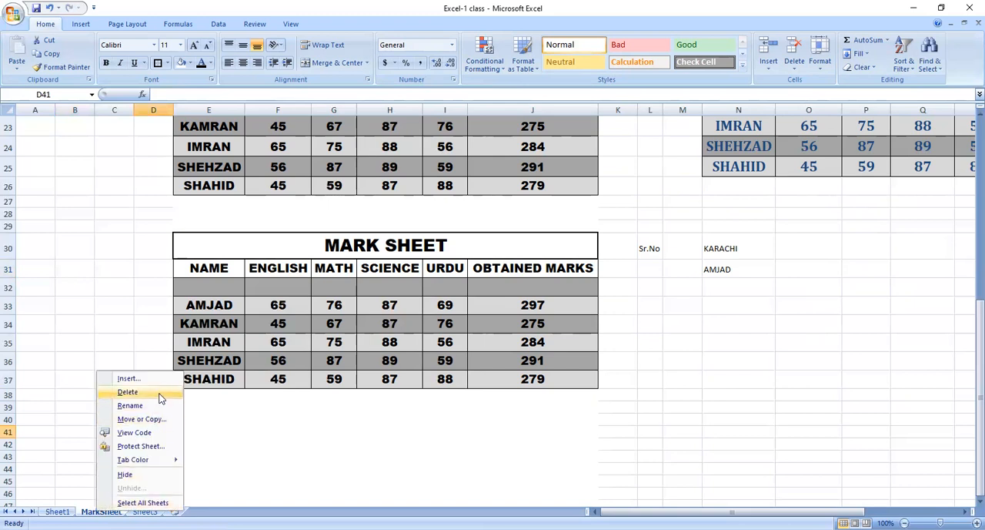
{"action": "left_click", "coordinate": [130, 406]}
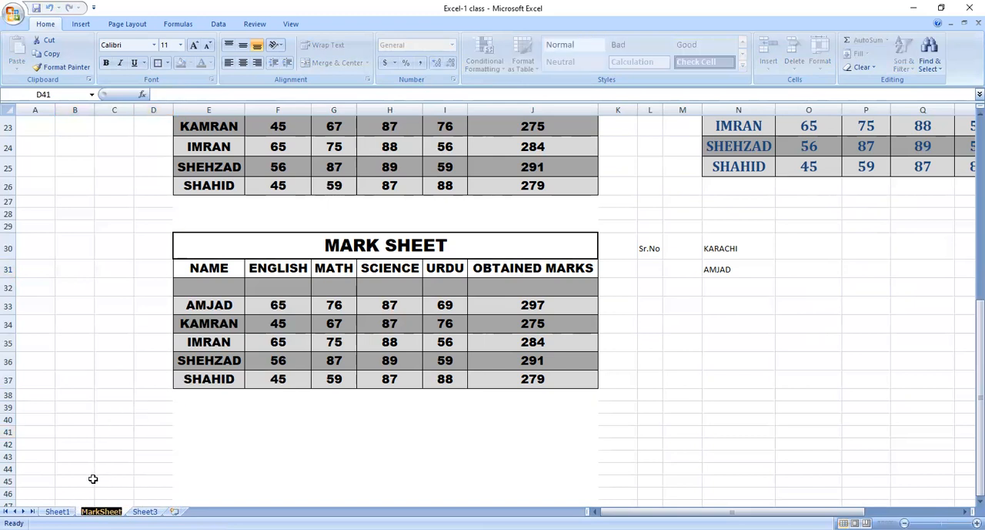
{"action": "left_click", "coordinate": [117, 432]}
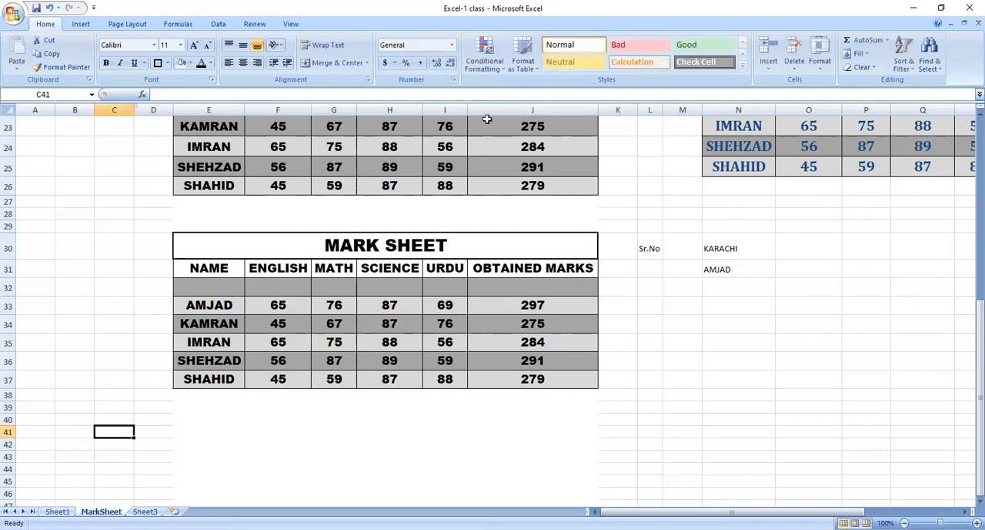
{"action": "left_click", "coordinate": [829, 70]}
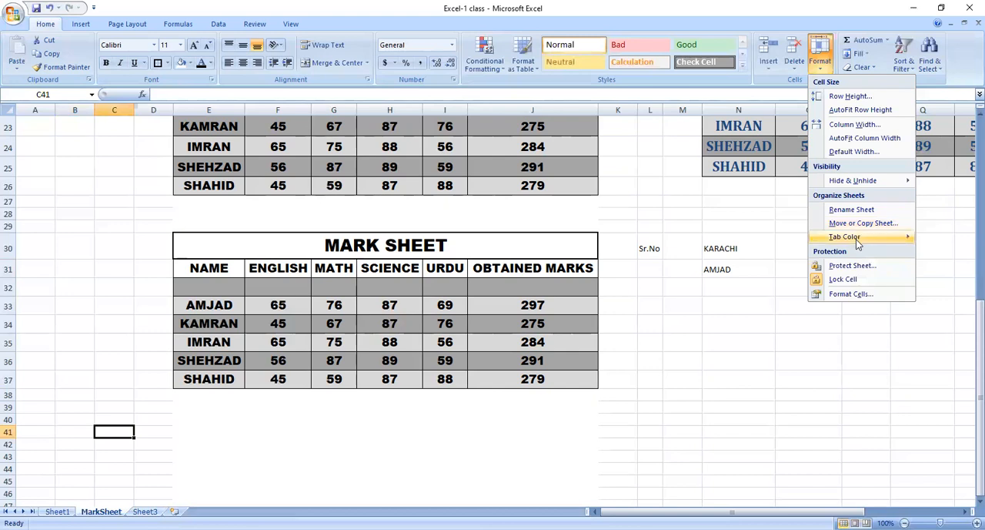
{"action": "mouse_move", "coordinate": [853, 238]}
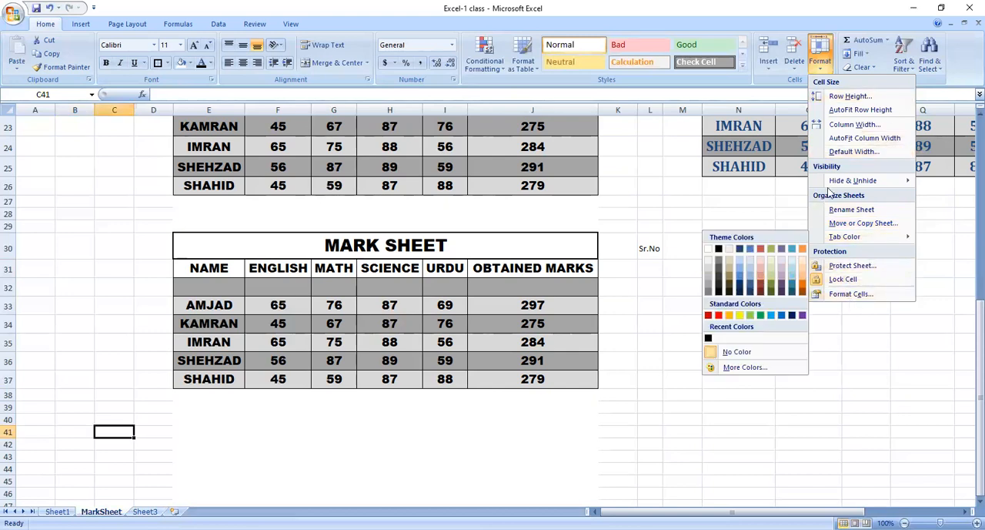
{"action": "mouse_move", "coordinate": [855, 181]}
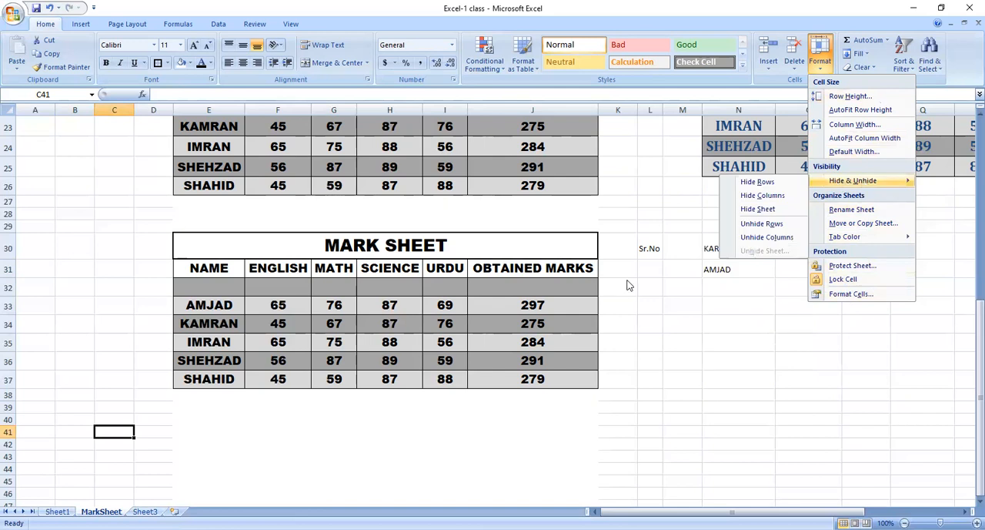
{"action": "left_click", "coordinate": [354, 97]}
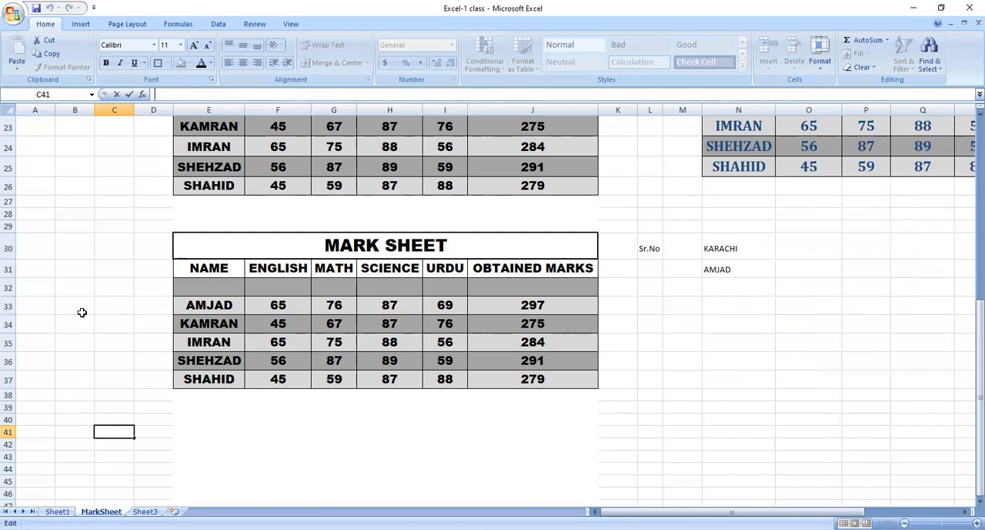
Hide the blank row 32 below the header row of the lower mark sheet table.
{"action": "left_click", "coordinate": [8, 287]}
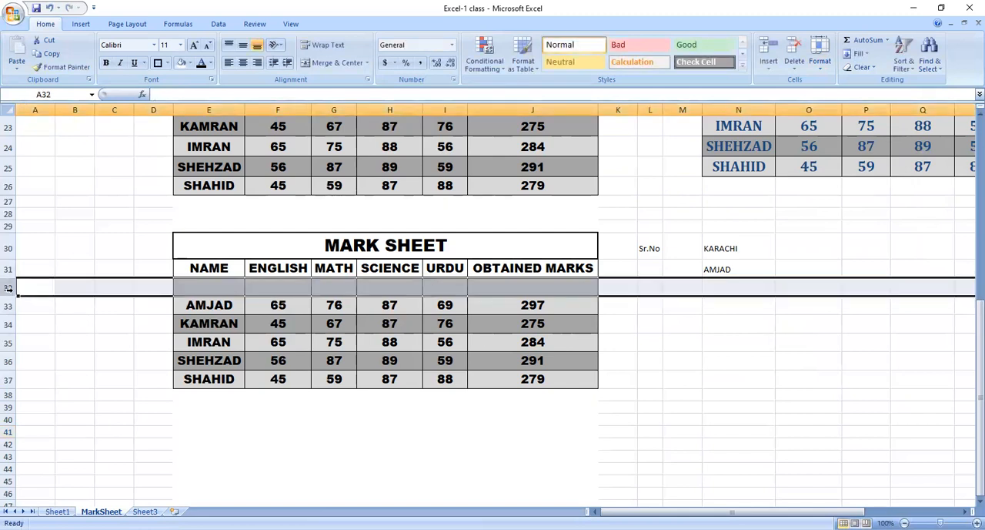
{"action": "right_click", "coordinate": [8, 286]}
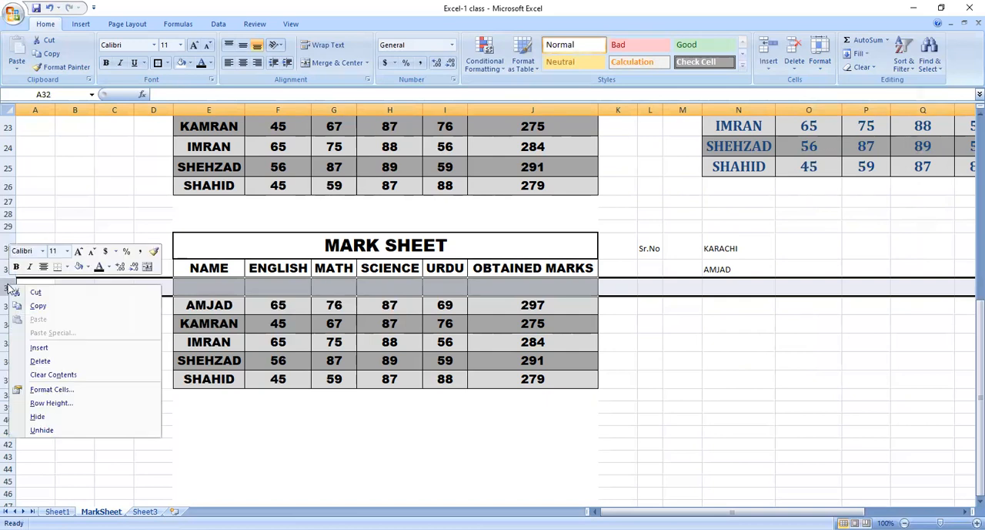
{"action": "left_click", "coordinate": [37, 417]}
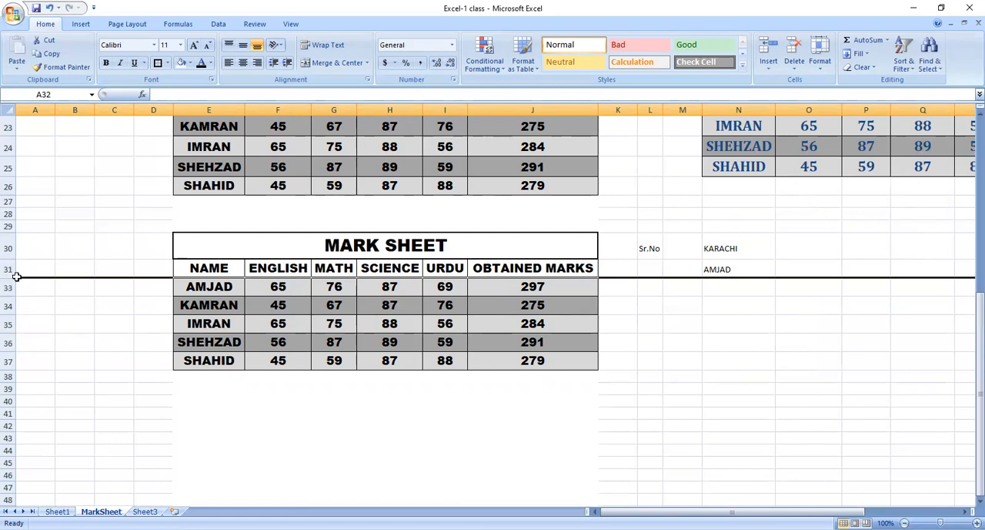
{"action": "left_click", "coordinate": [91, 347]}
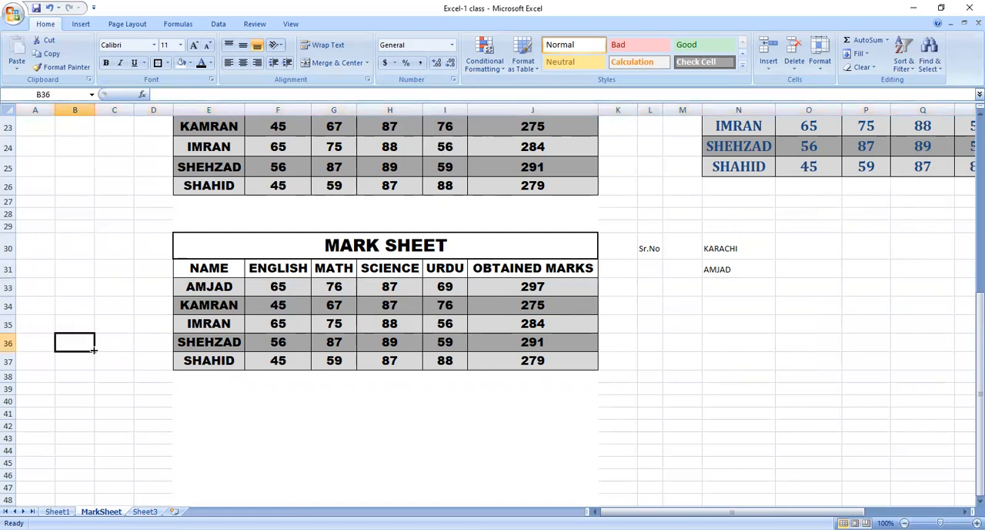
Unhide the row between rows 31 and 33 in the lower mark sheet table.
{"action": "left_click", "coordinate": [8, 268]}
{"action": "left_click_drag", "start_coordinate": [9, 275], "coordinate": [8, 286]}
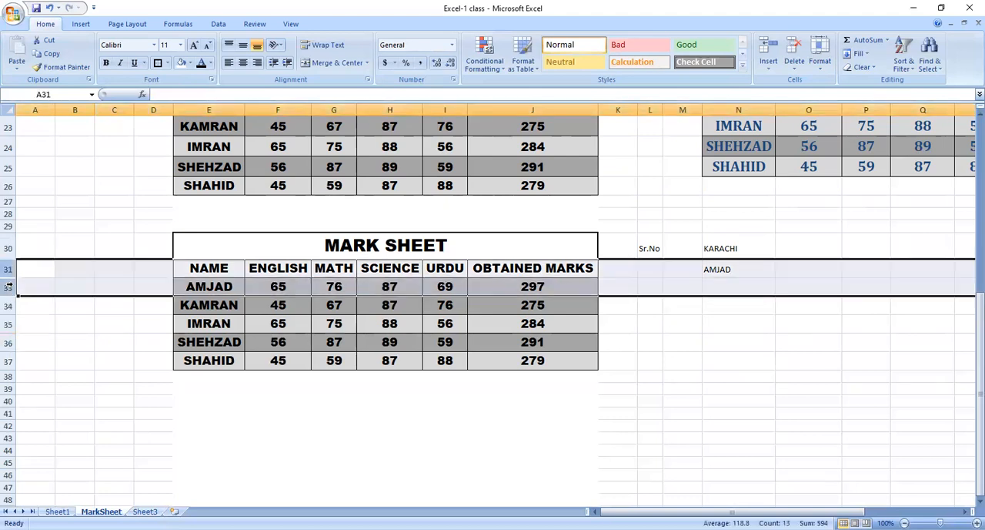
{"action": "right_click", "coordinate": [8, 288]}
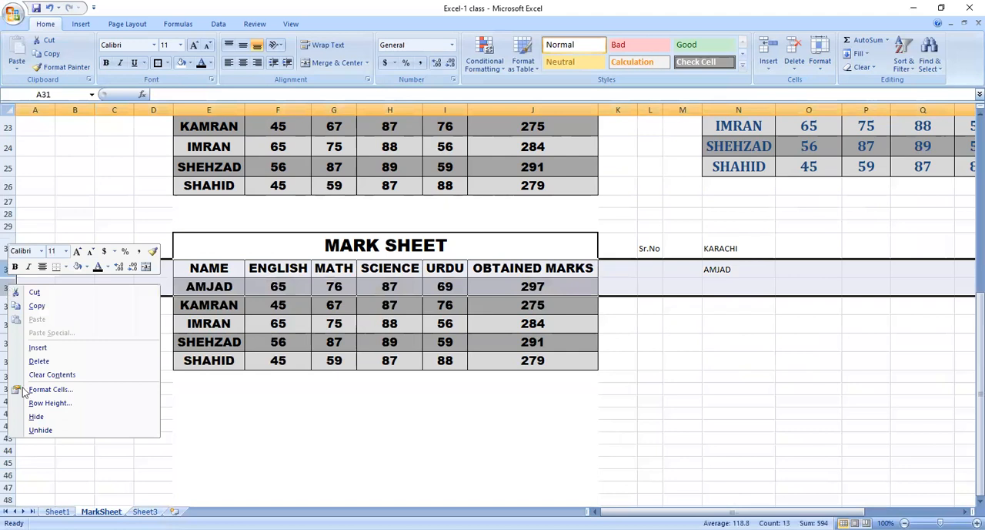
{"action": "left_click", "coordinate": [41, 430]}
{"action": "left_click", "coordinate": [165, 321]}
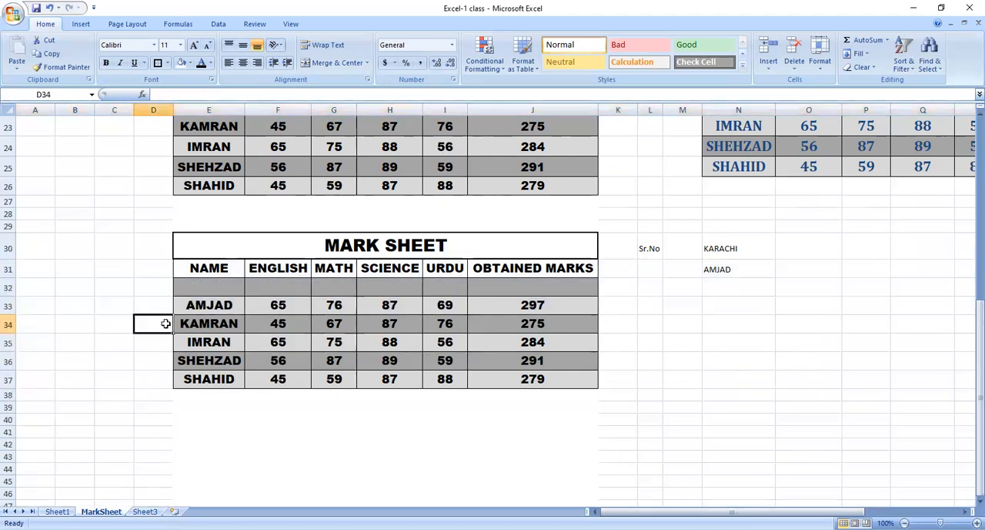
{"action": "left_click", "coordinate": [208, 301]}
{"action": "left_click", "coordinate": [219, 287]}
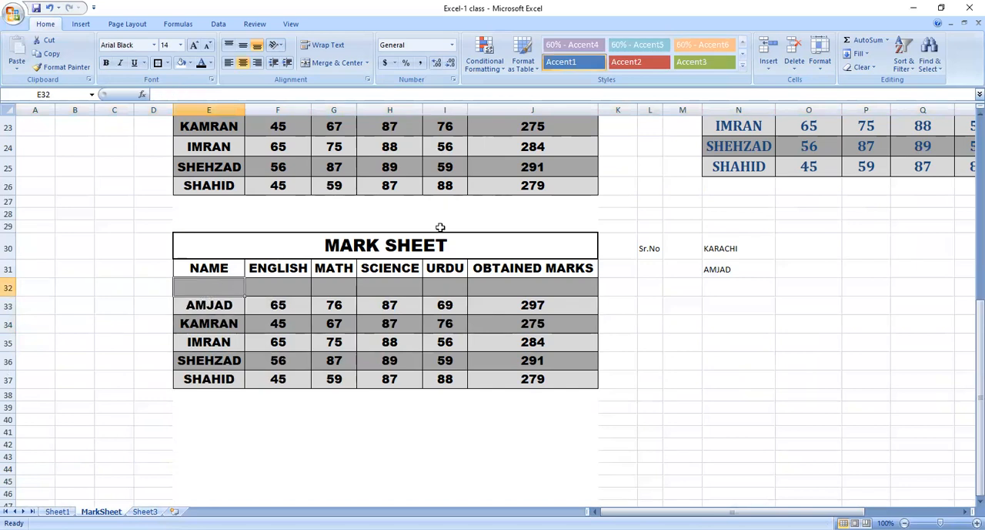
{"action": "left_click", "coordinate": [820, 61]}
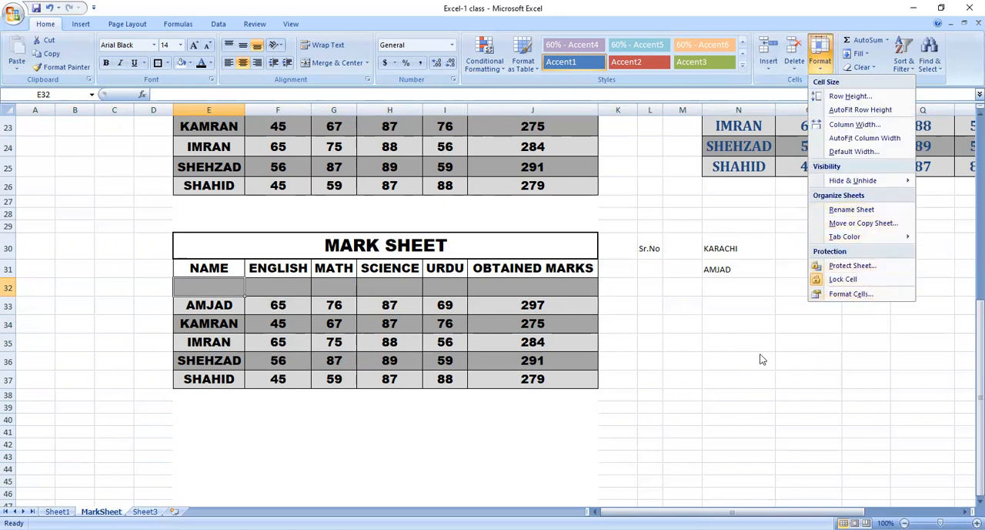
{"action": "left_click", "coordinate": [629, 364]}
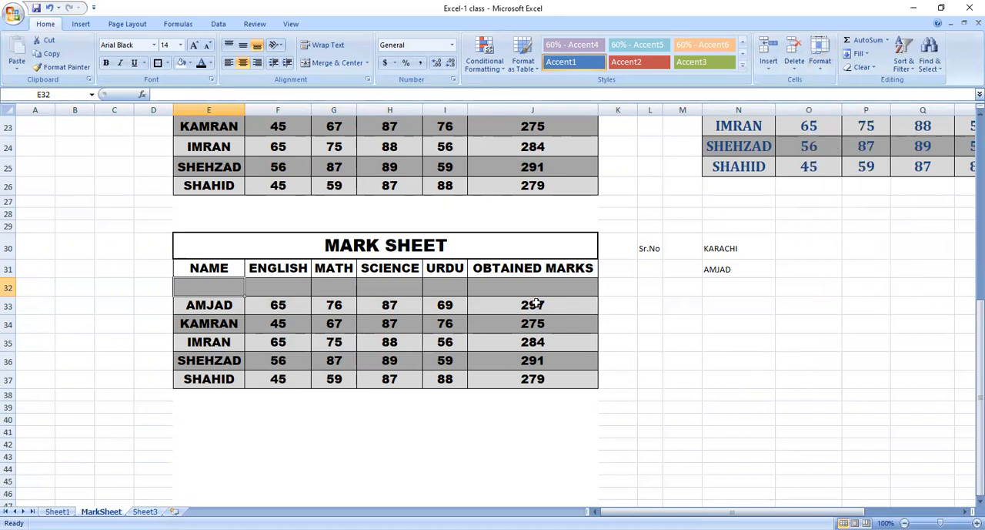
Use AutoSum in J38 to total the obtained marks in J33:J37, and replace the total with their average.
{"action": "left_click", "coordinate": [532, 401]}
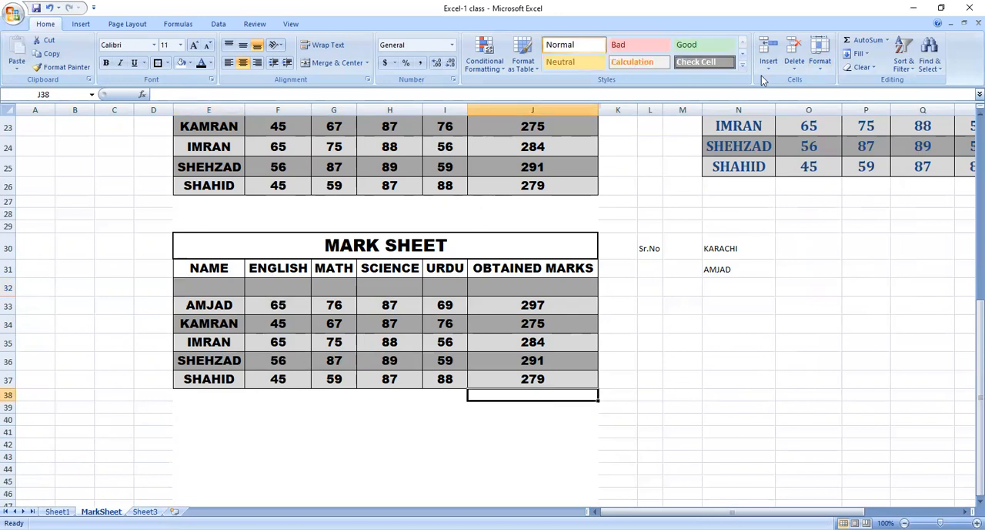
{"action": "left_click", "coordinate": [866, 41]}
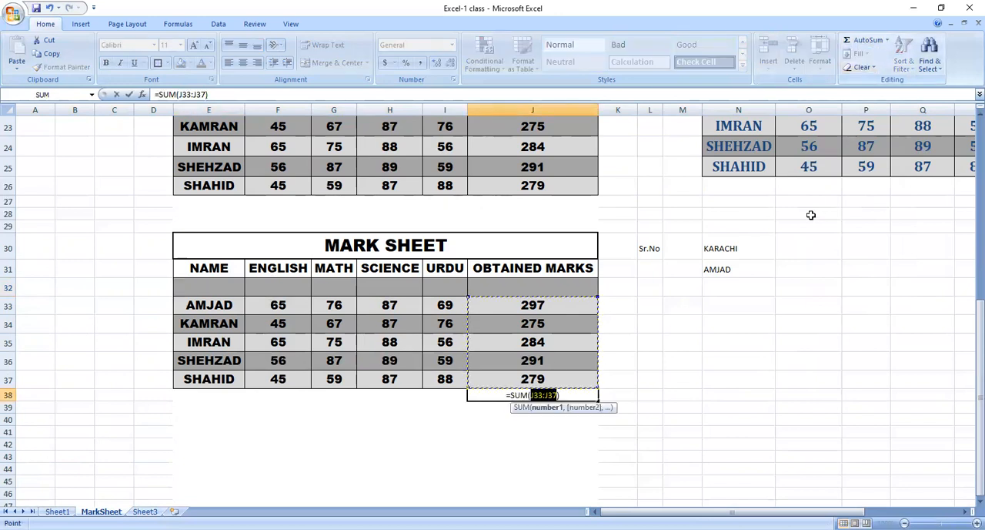
{"action": "key", "text": "ctrl+Return"}
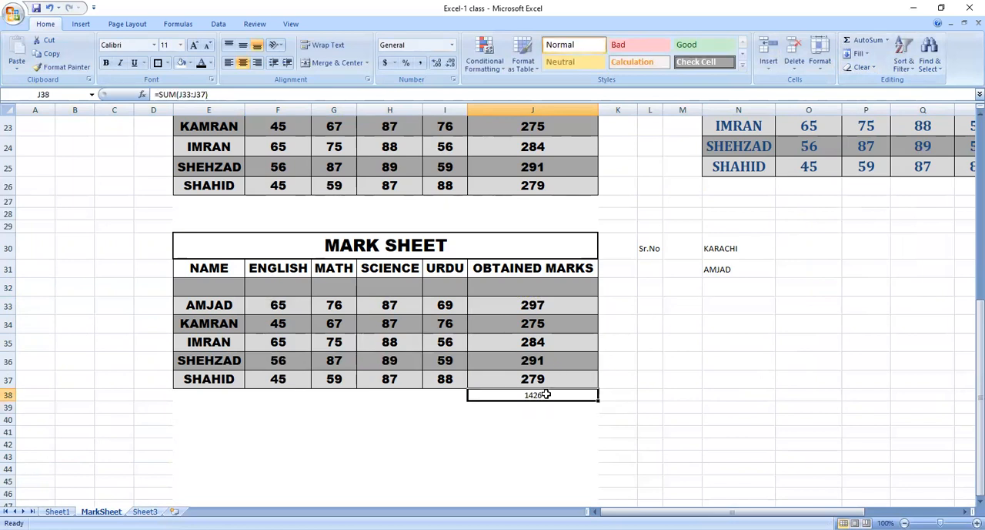
{"action": "left_click", "coordinate": [887, 40]}
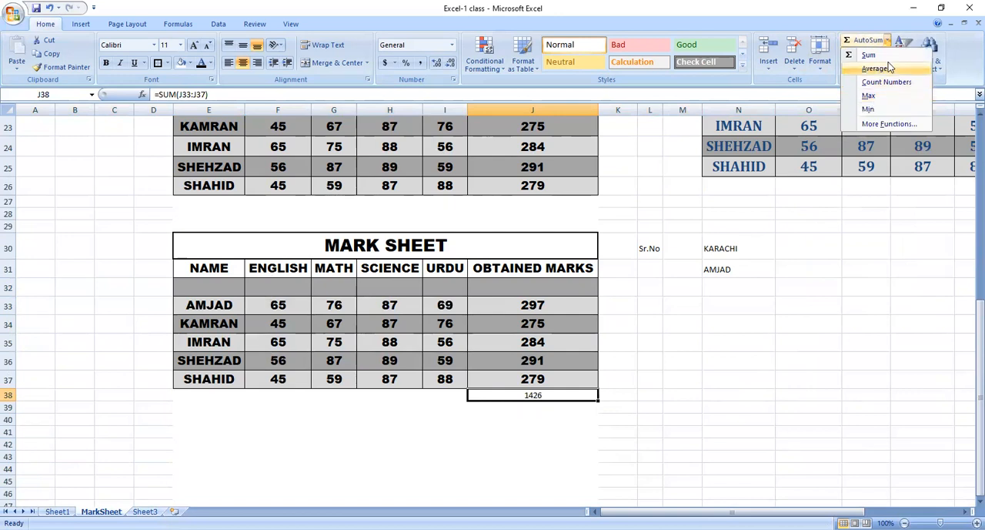
{"action": "left_click", "coordinate": [876, 67]}
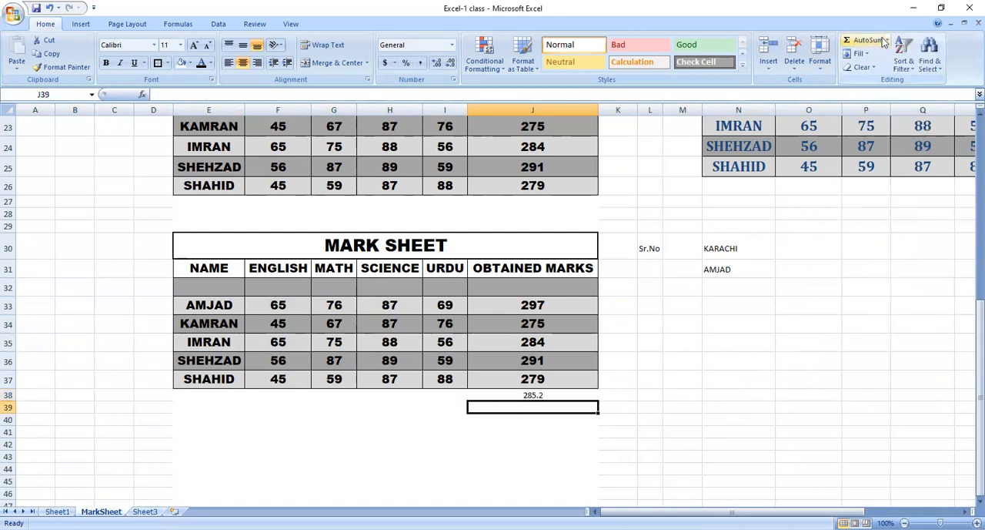
Replace the formula in J38 with a count of the numbers in J33:J37.
{"action": "left_click", "coordinate": [542, 392]}
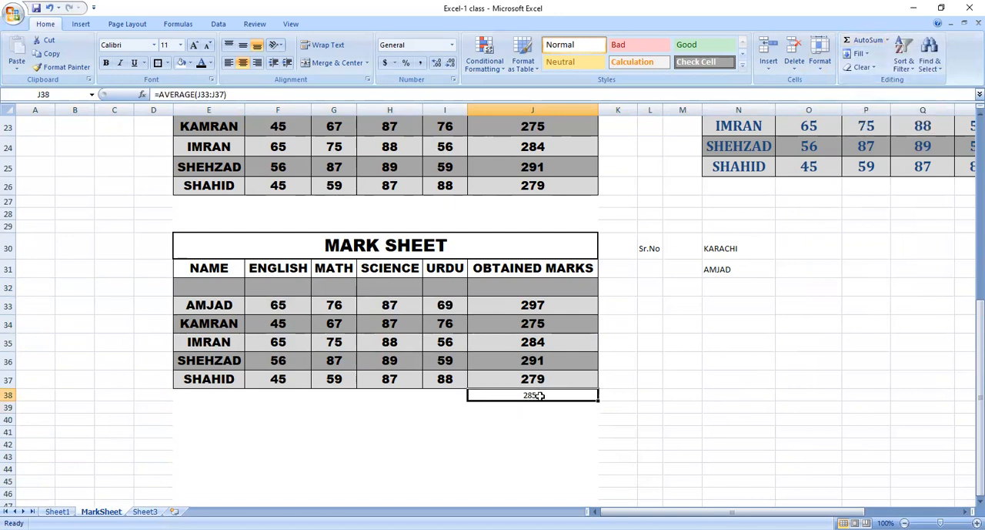
{"action": "left_click", "coordinate": [887, 41]}
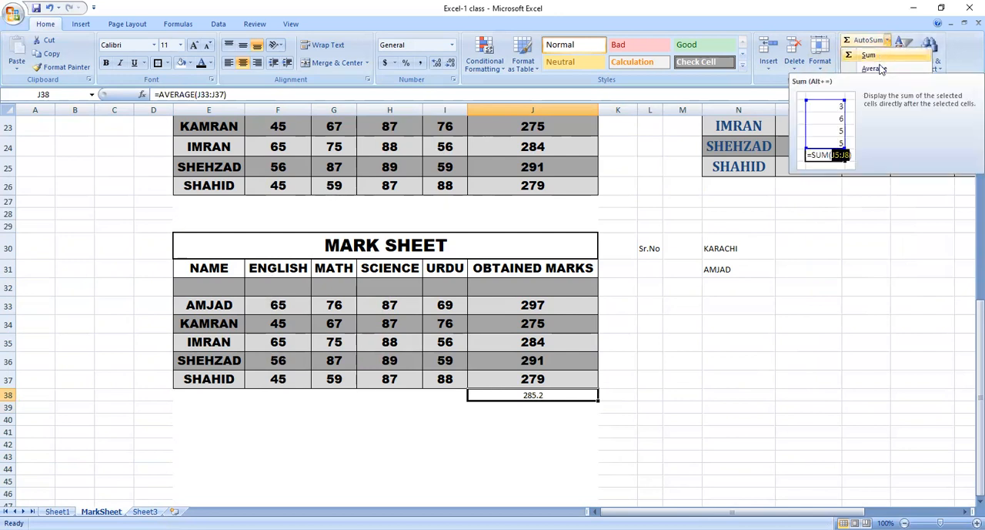
{"action": "left_click", "coordinate": [885, 82]}
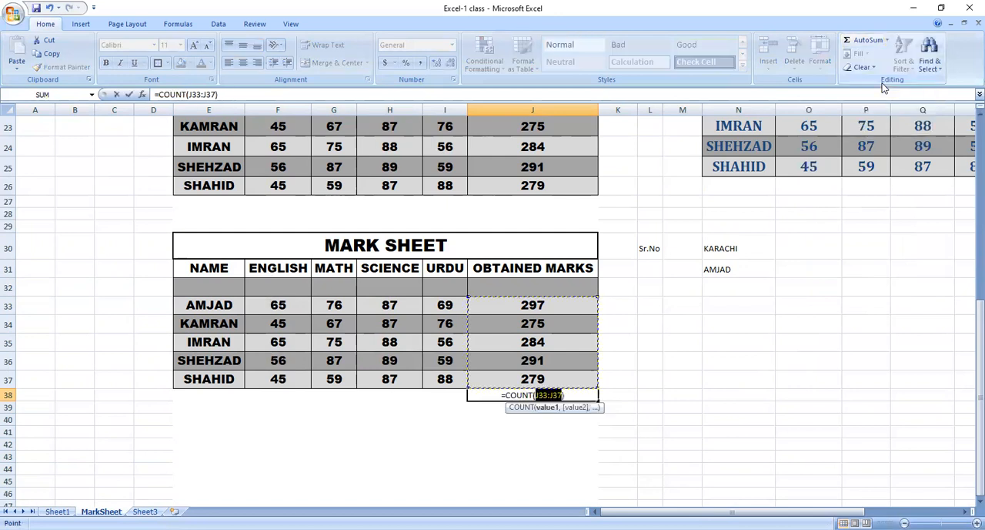
{"action": "key", "text": "Return"}
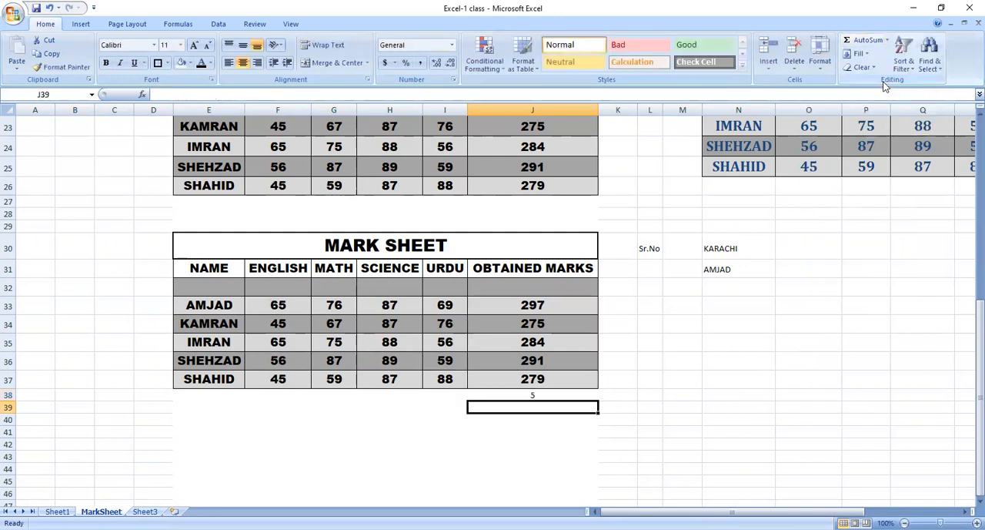
Replace the formula in J38 with the maximum of the obtained marks, =MAX(J33:J37).
{"action": "left_click", "coordinate": [573, 395]}
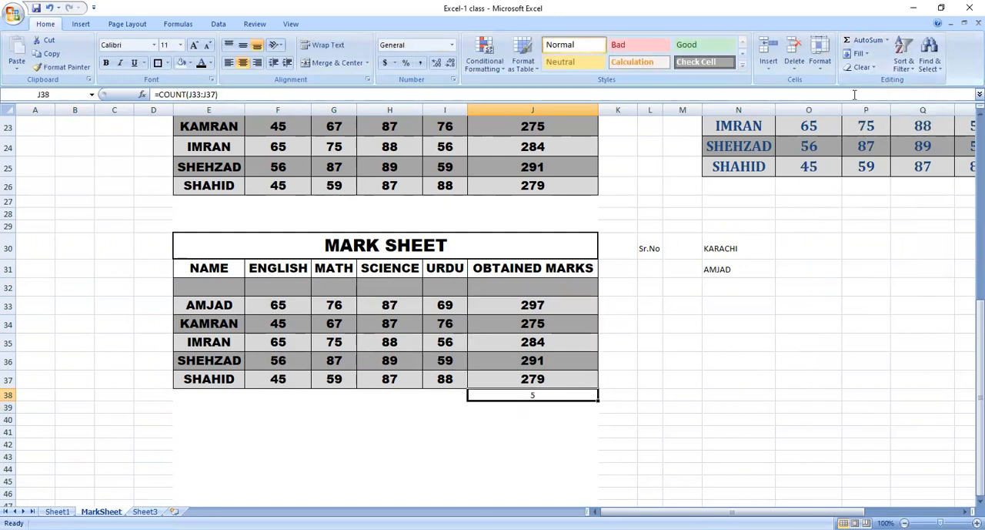
{"action": "left_click", "coordinate": [887, 41]}
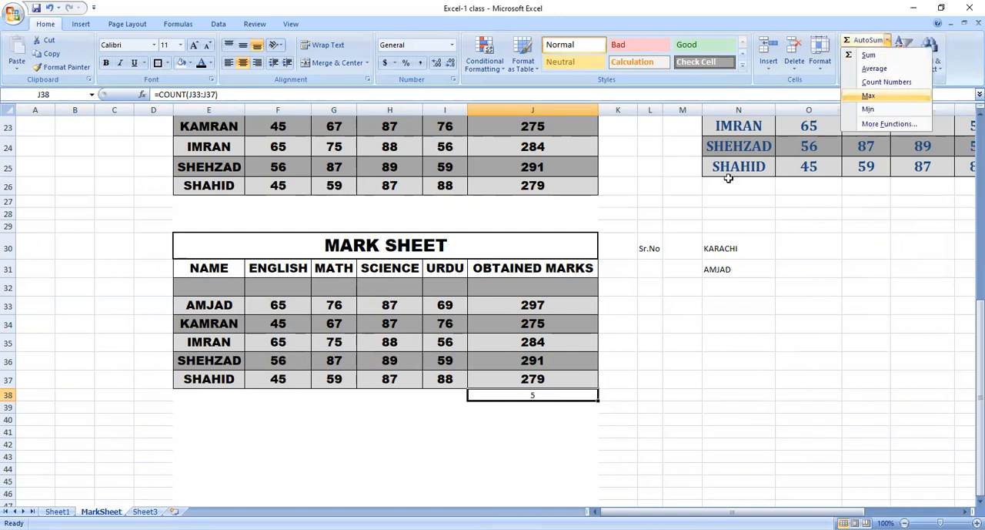
{"action": "key", "text": "Return"}
{"action": "key", "text": "Return"}
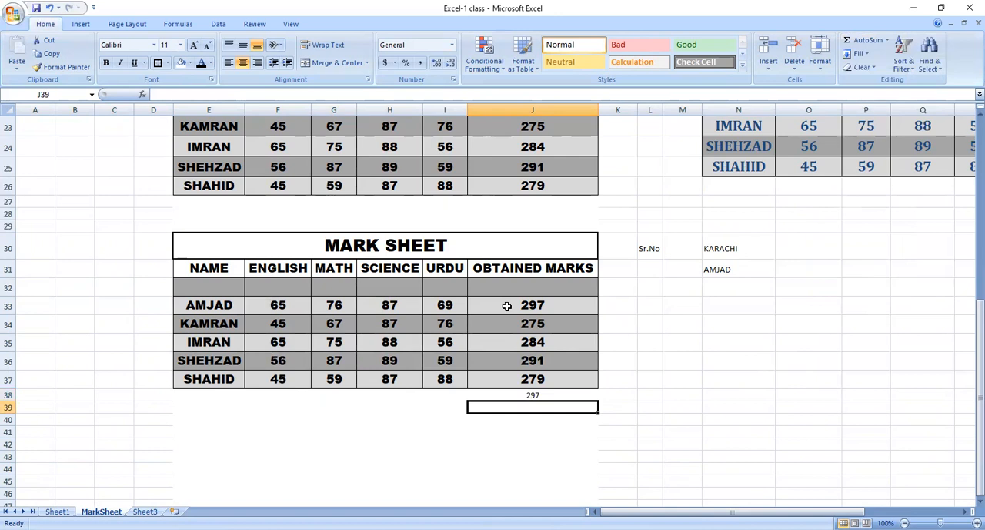
Replace the formula in J38 with the minimum of the obtained marks, =MIN(J33:J37).
{"action": "left_click", "coordinate": [562, 393]}
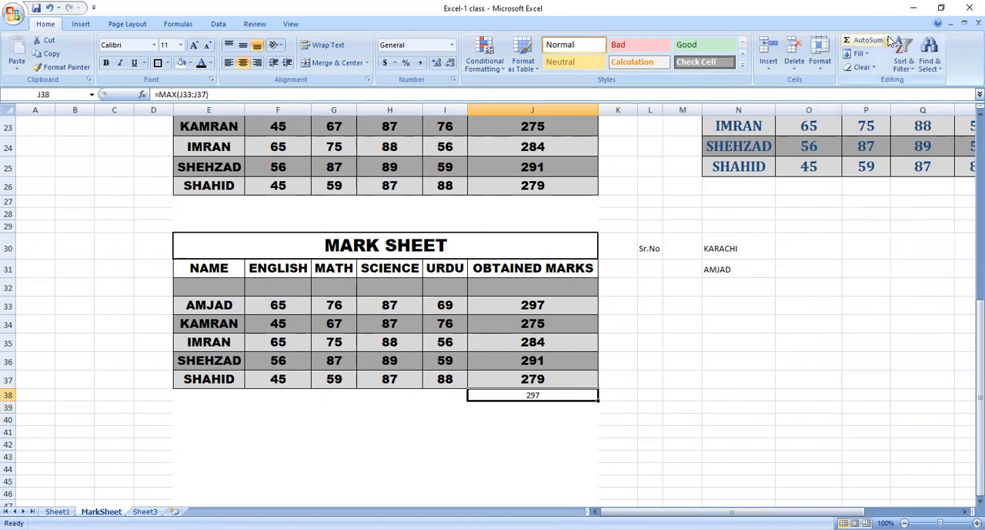
{"action": "left_click", "coordinate": [888, 40]}
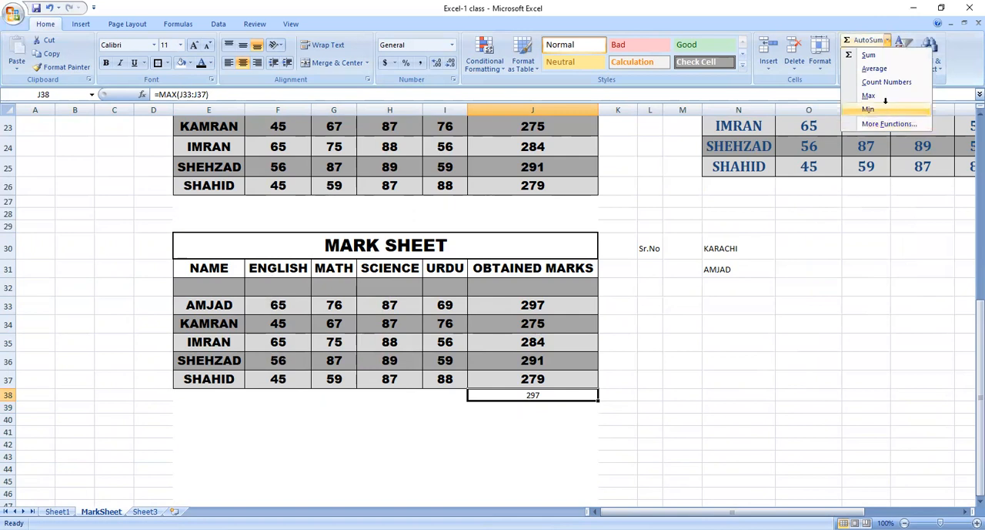
{"action": "left_click", "coordinate": [868, 109]}
{"action": "key", "text": "Return"}
View the function arguments of the MIN formula in J38 and close them without changes.
{"action": "left_click", "coordinate": [539, 395]}
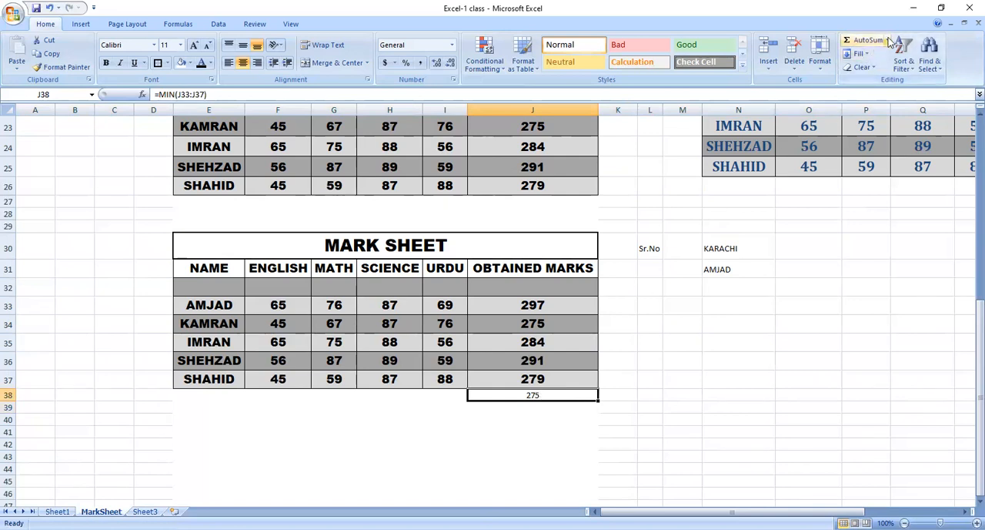
{"action": "left_click", "coordinate": [887, 40]}
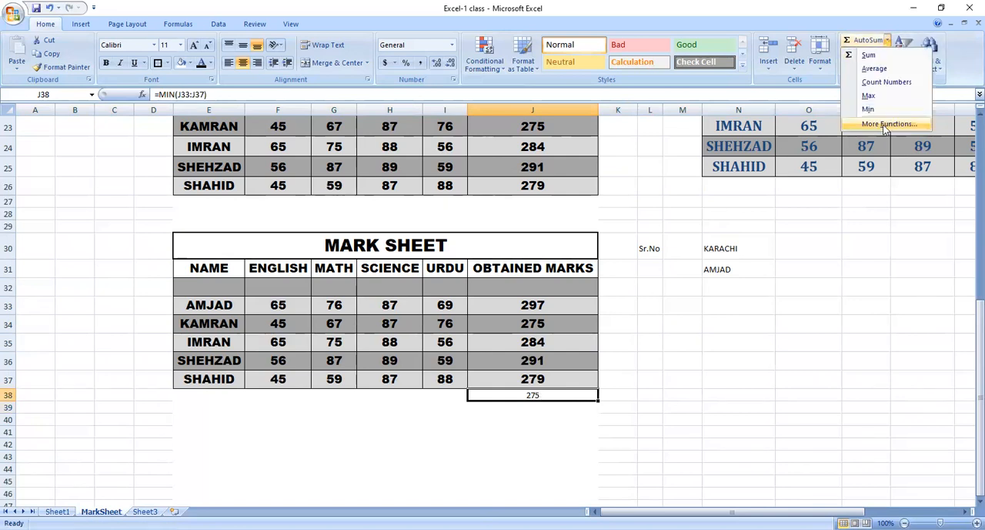
{"action": "left_click", "coordinate": [885, 125]}
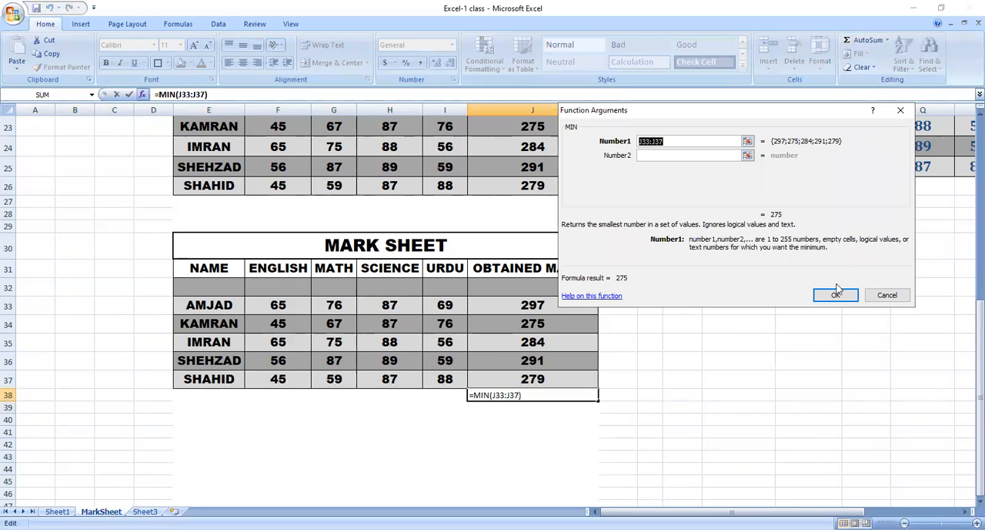
{"action": "left_click", "coordinate": [874, 298]}
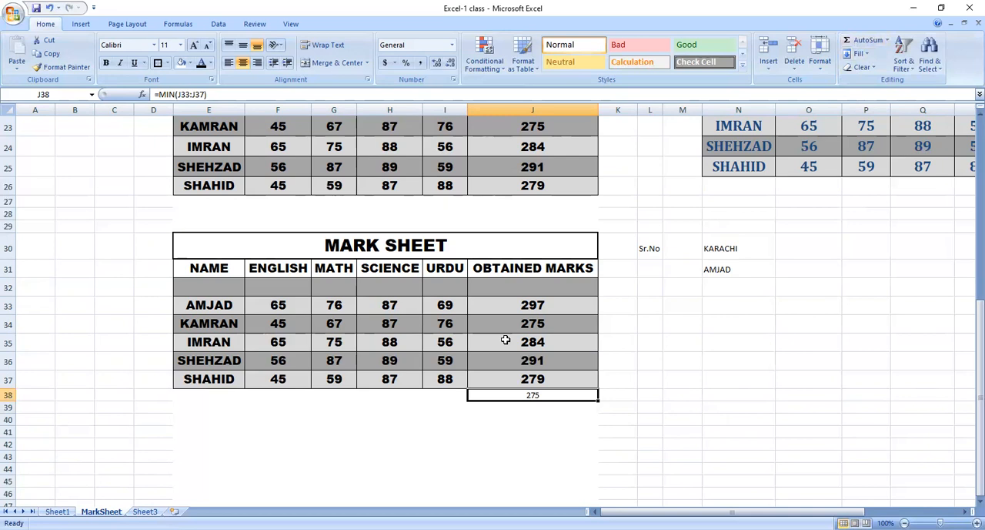
Enter a sample name in lowercase in cell N37.
{"action": "left_click", "coordinate": [519, 432]}
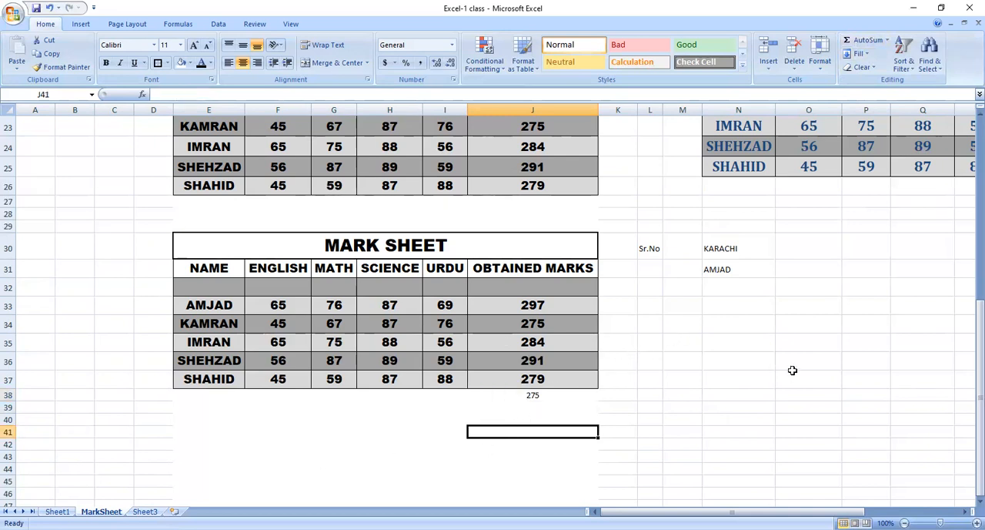
{"action": "left_click", "coordinate": [742, 381]}
{"action": "type", "text": "amjad"}
{"action": "key", "text": "Return"}
{"action": "left_click", "coordinate": [743, 381]}
{"action": "key", "text": "Right"}
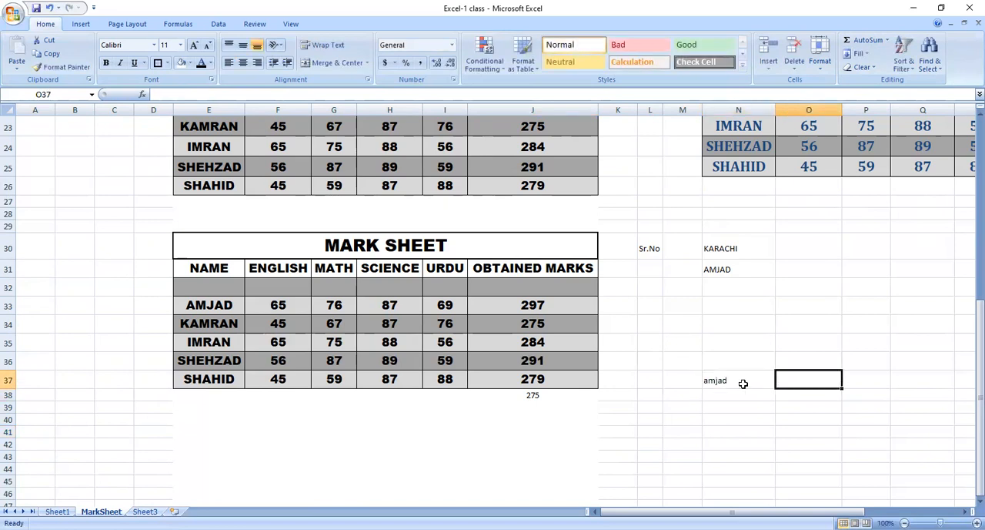
{"action": "type", "text": "amjad"}
{"action": "key", "text": "Return"}
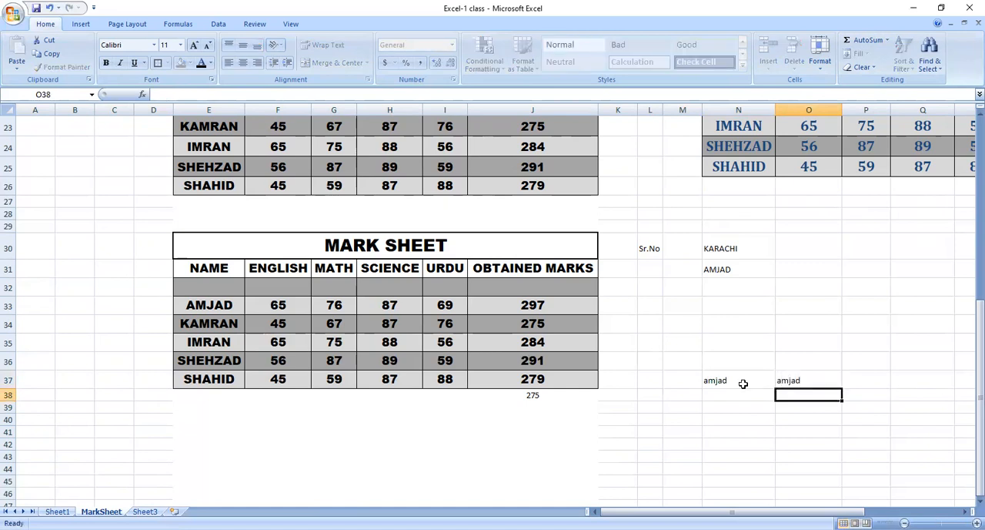
{"action": "key", "text": "Up"}
{"action": "key", "text": "Delete"}
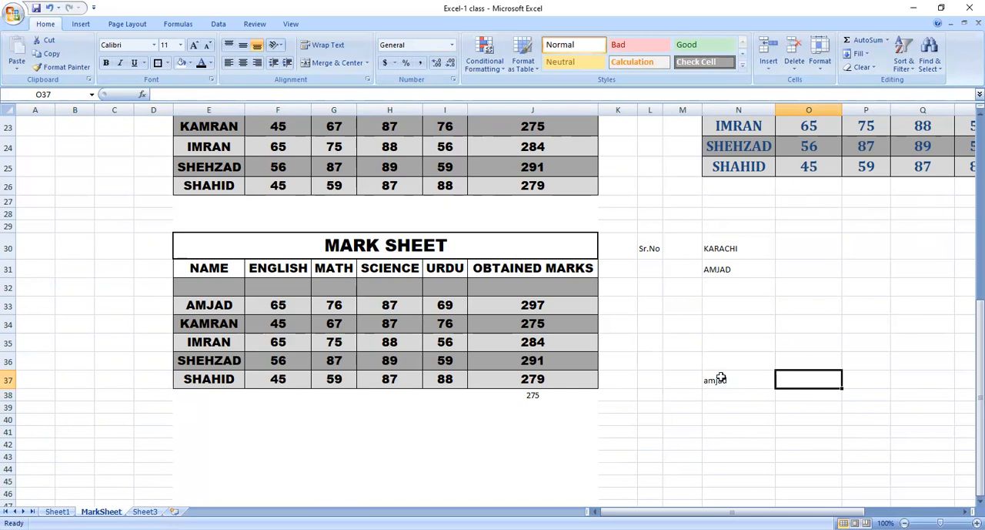
Copy the name in N37 into O37 with Fill Right and into M37 with Fill Left.
{"action": "left_click", "coordinate": [720, 377]}
{"action": "left_click", "coordinate": [743, 432]}
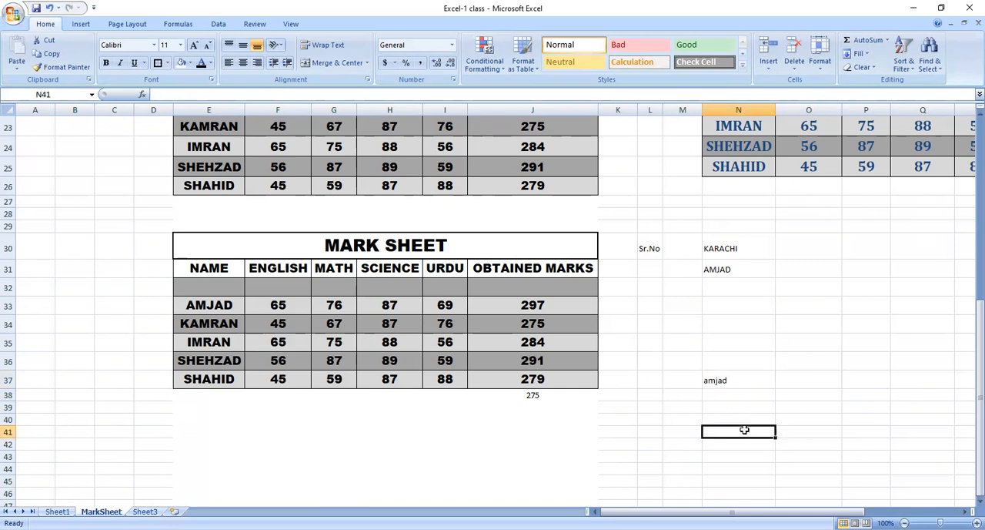
{"action": "left_click", "coordinate": [800, 376]}
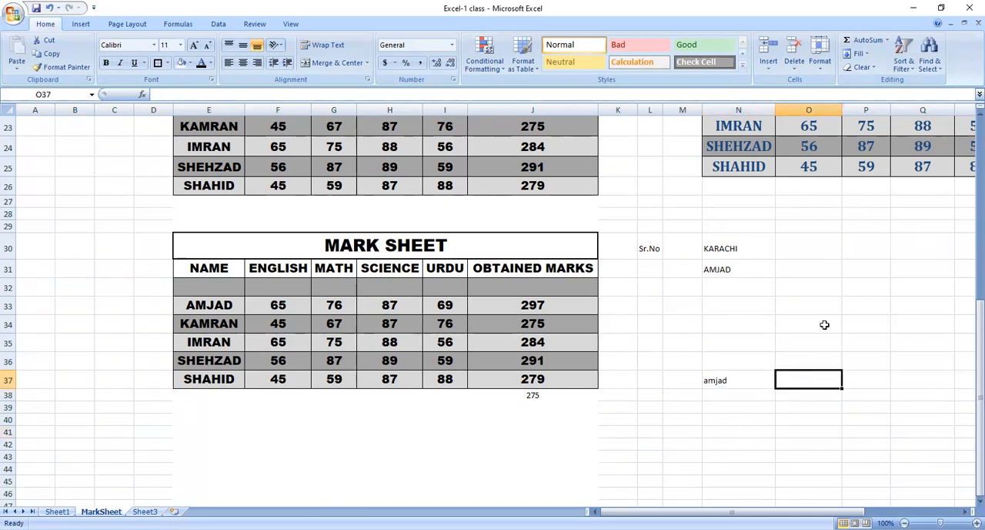
{"action": "left_click", "coordinate": [860, 54]}
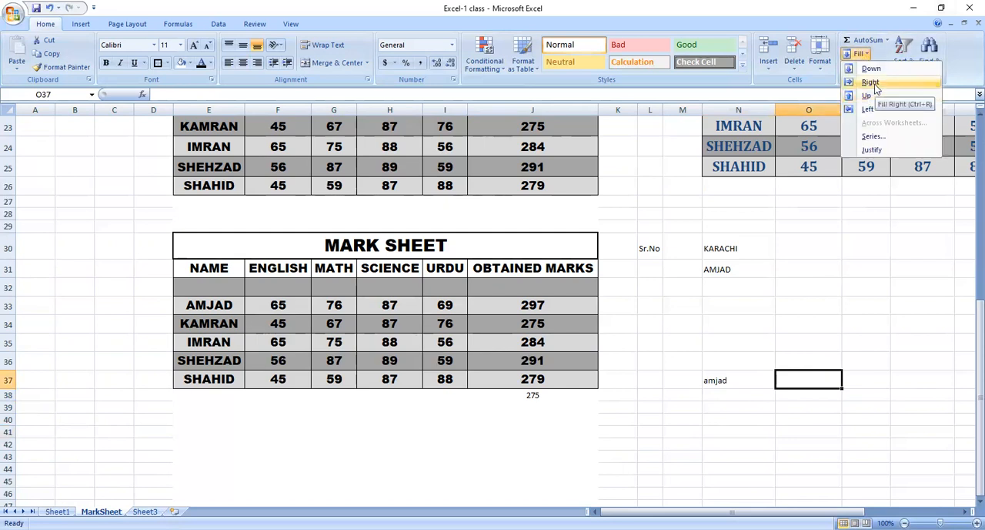
{"action": "left_click", "coordinate": [871, 83]}
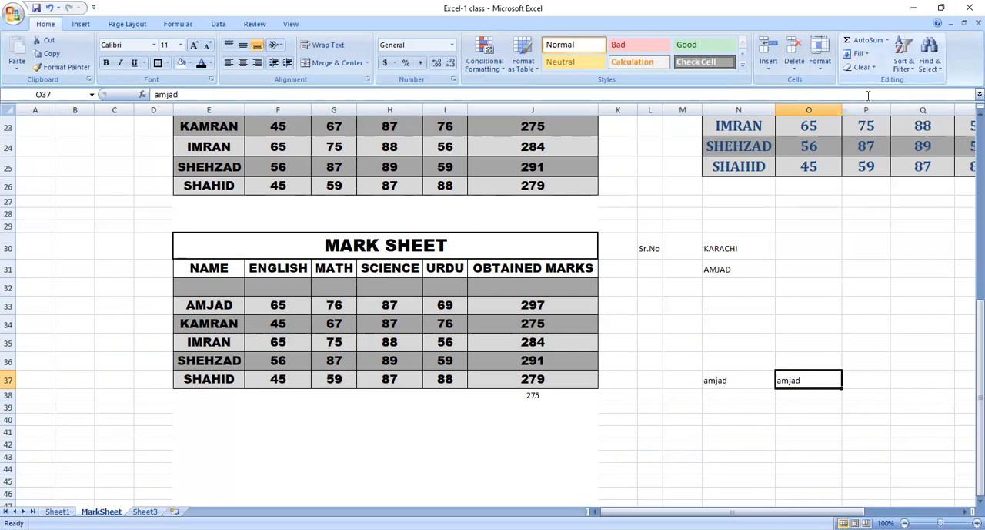
{"action": "left_click", "coordinate": [691, 376]}
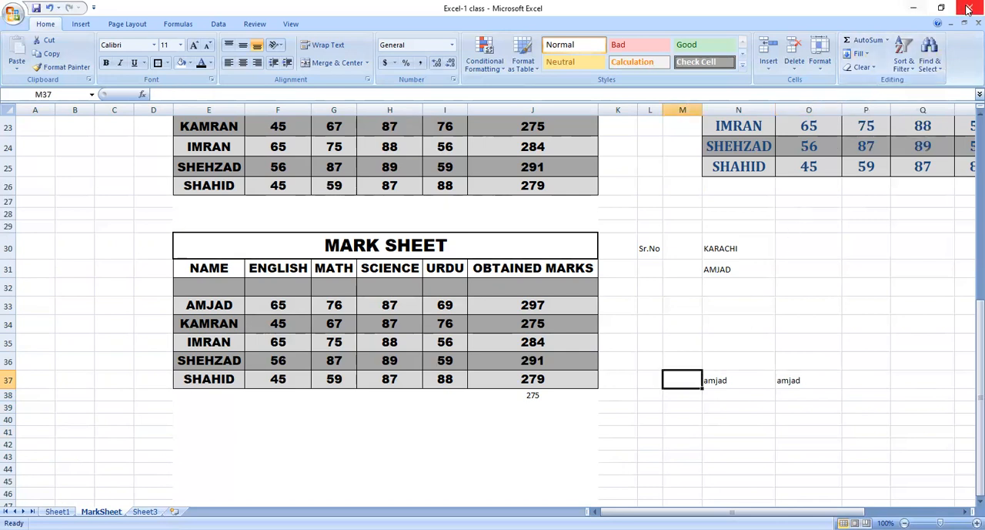
{"action": "left_click", "coordinate": [870, 57]}
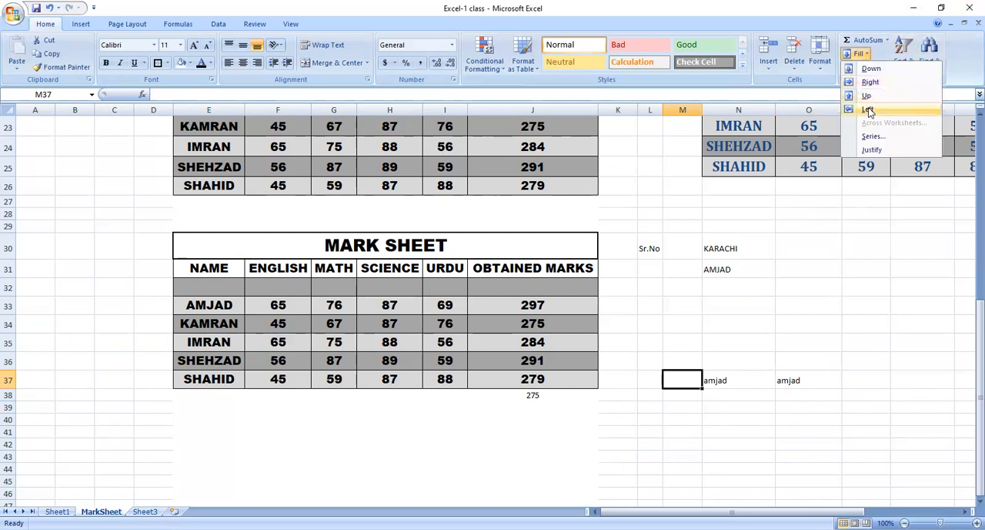
{"action": "left_click", "coordinate": [867, 109]}
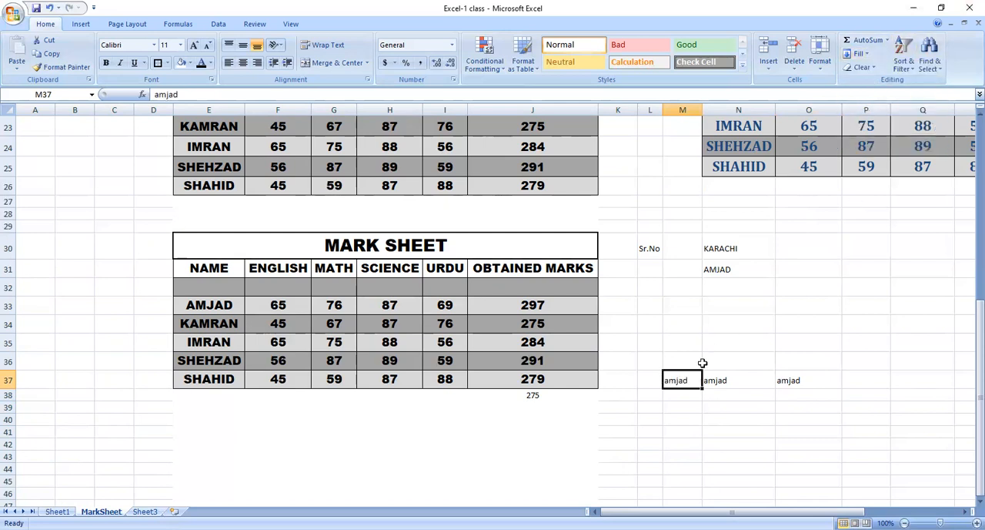
Copy the name in N37 into N38 with Fill Down and into N36 with Fill Up.
{"action": "left_click", "coordinate": [745, 397]}
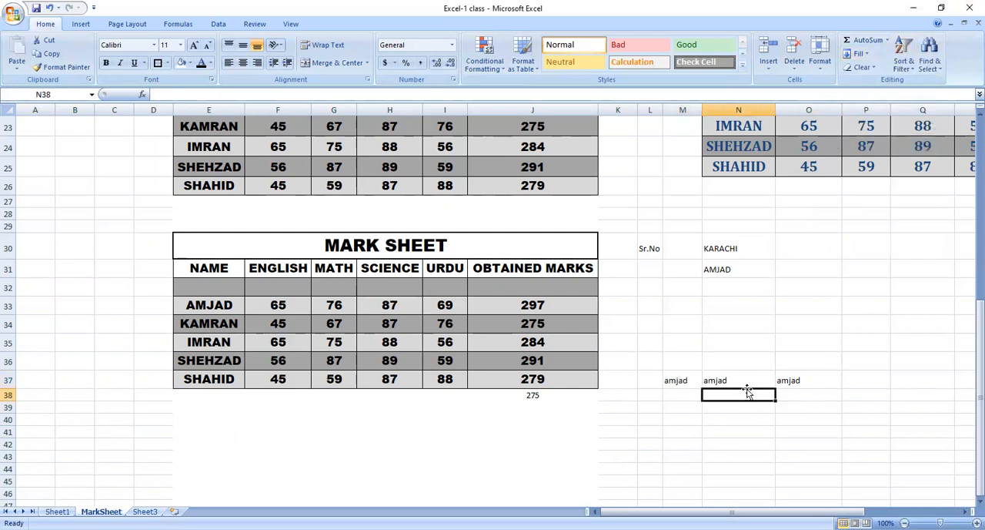
{"action": "left_click", "coordinate": [868, 57]}
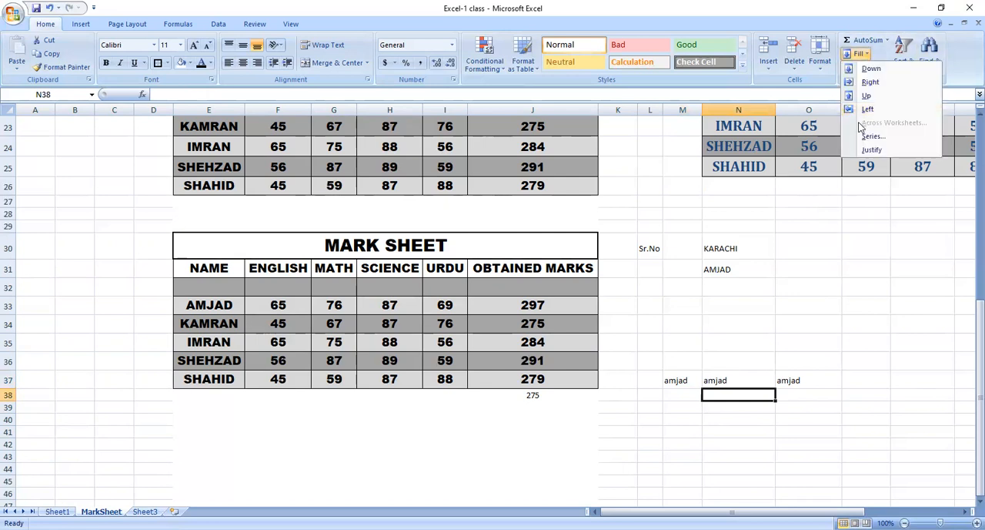
{"action": "left_click", "coordinate": [876, 69]}
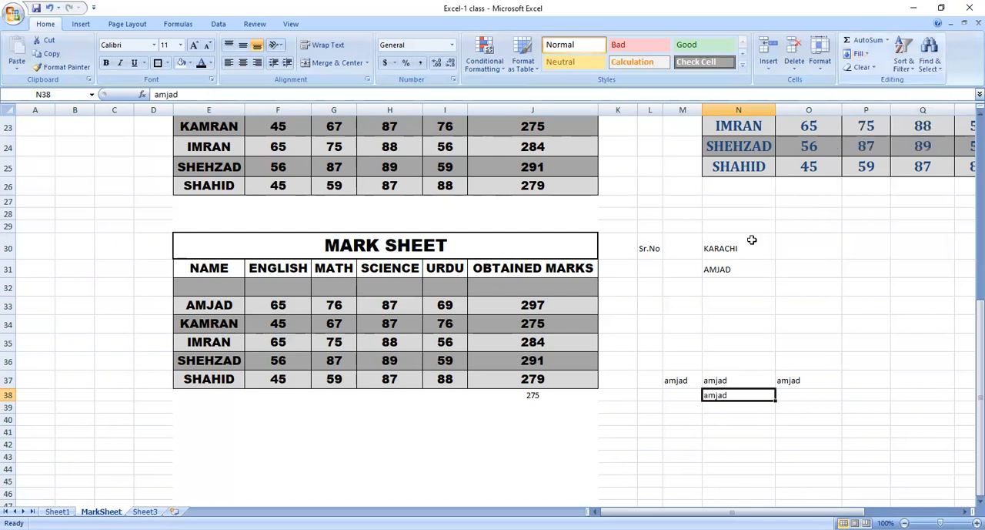
{"action": "left_click", "coordinate": [717, 360]}
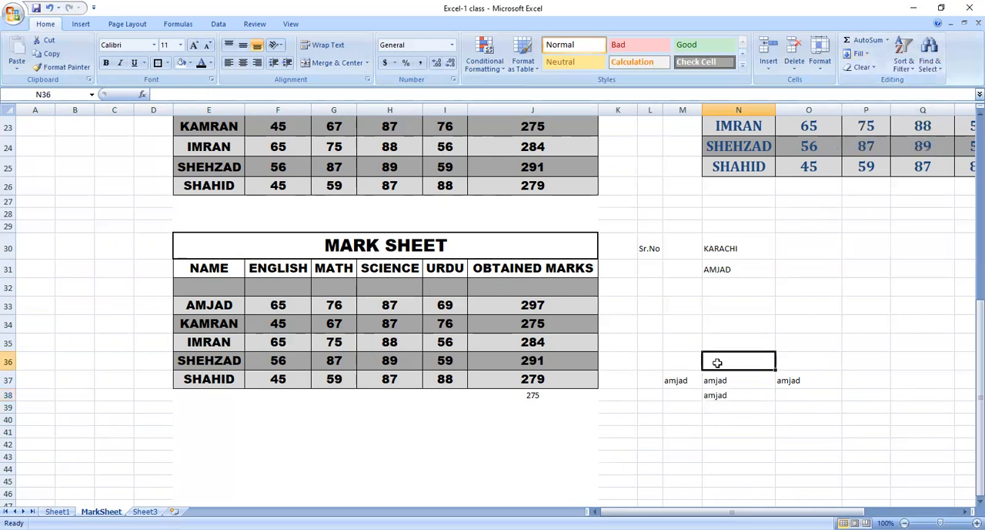
{"action": "left_click", "coordinate": [865, 55]}
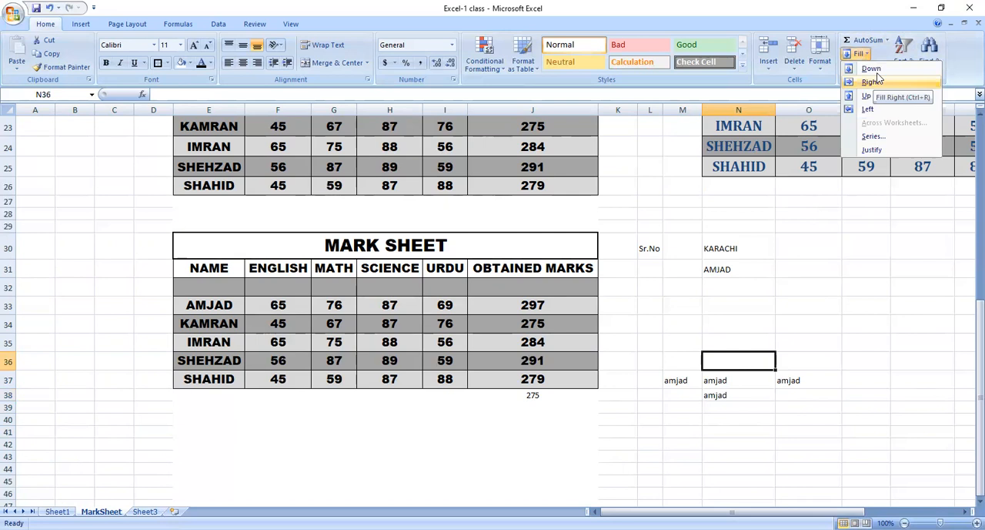
{"action": "left_click", "coordinate": [875, 96]}
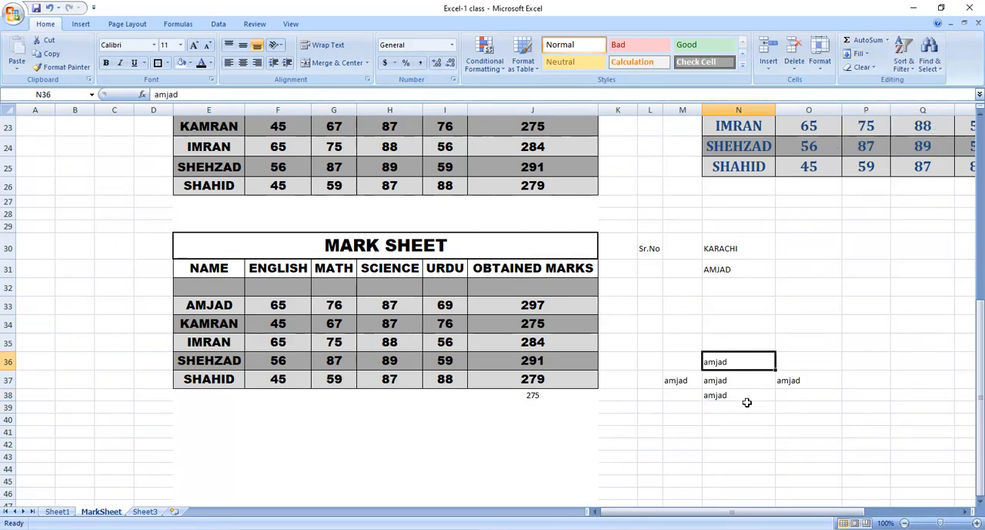
On Sheet3, delete the old series numbers below row 5 in columns D and E.
{"action": "left_click_drag", "start_coordinate": [746, 400], "coordinate": [242, 488]}
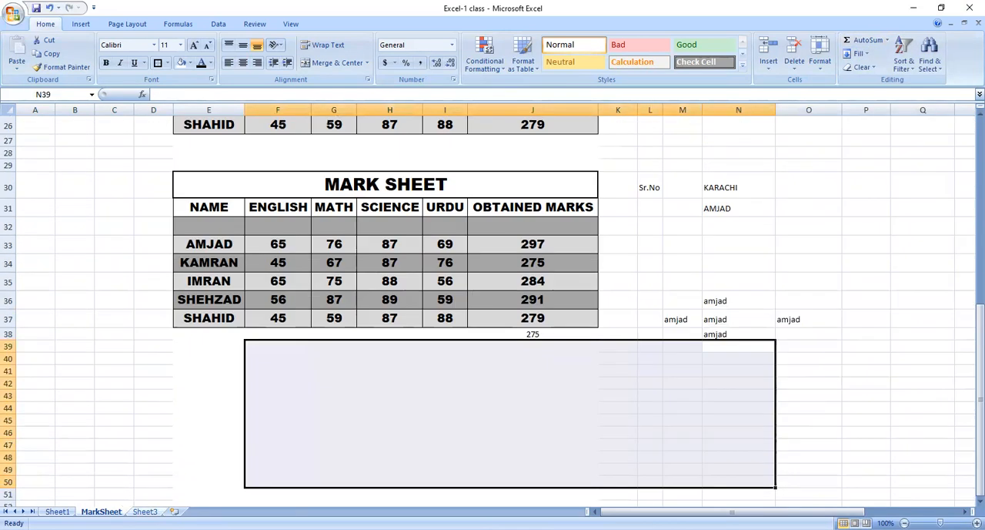
{"action": "left_click", "coordinate": [145, 511]}
{"action": "left_click", "coordinate": [176, 171]}
{"action": "left_click", "coordinate": [171, 183]}
{"action": "key", "text": "ctrl+shift+Right"}
{"action": "key", "text": "ctrl+shift+Down"}
{"action": "key", "text": "Delete"}
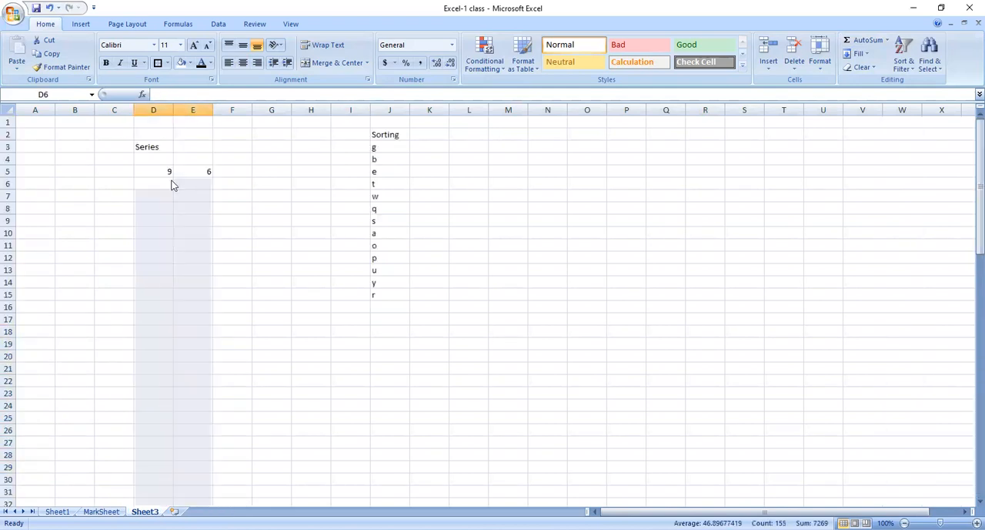
Enter 1 in C5 as the start value of a number series.
{"action": "key", "text": "Up"}
{"action": "key", "text": "Left"}
{"action": "key", "text": "Right"}
{"action": "key", "text": "Right"}
{"action": "key", "text": "Left"}
{"action": "key", "text": "Left"}
{"action": "key", "text": "Up"}
{"action": "key", "text": "Up"}
{"action": "key", "text": "Right"}
{"action": "key", "text": "Right"}
{"action": "key", "text": "Down"}
{"action": "key", "text": "Down"}
{"action": "key", "text": "Down"}
{"action": "key", "text": "Left"}
{"action": "key", "text": "Left"}
{"action": "key", "text": "Up"}
{"action": "type", "text": "1"}
{"action": "left_click", "coordinate": [172, 183]}
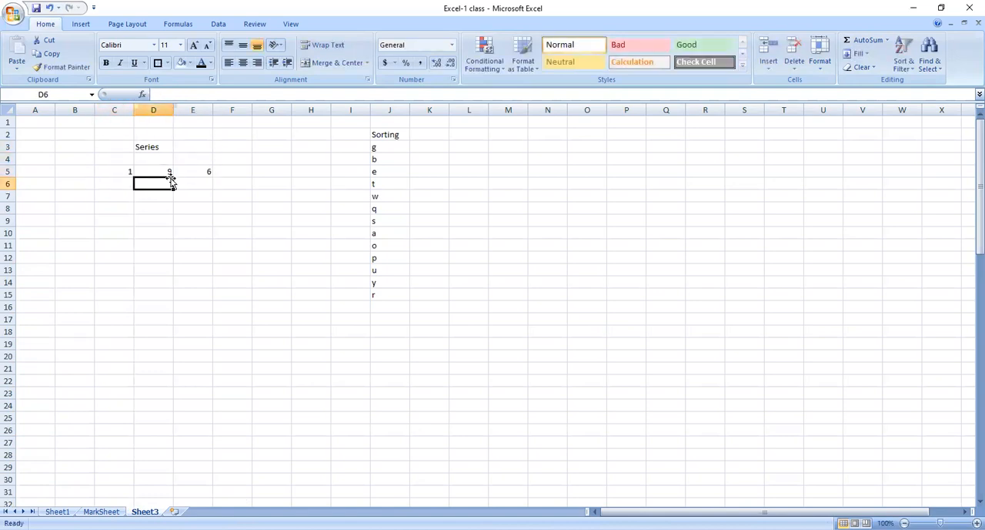
{"action": "left_click", "coordinate": [163, 169]}
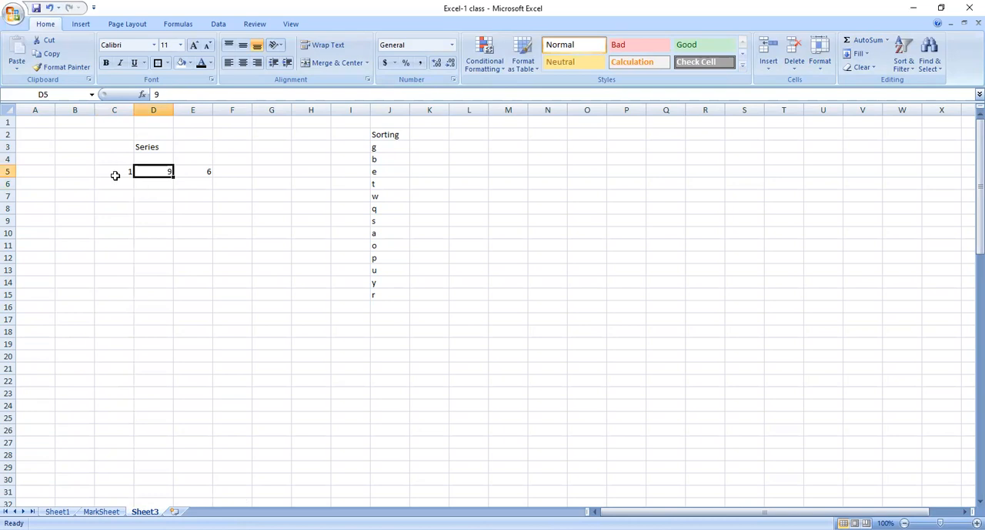
Fill a linear series down column C from C5 with step value 1 and stop value 100, and check its extent.
{"action": "left_click", "coordinate": [114, 174]}
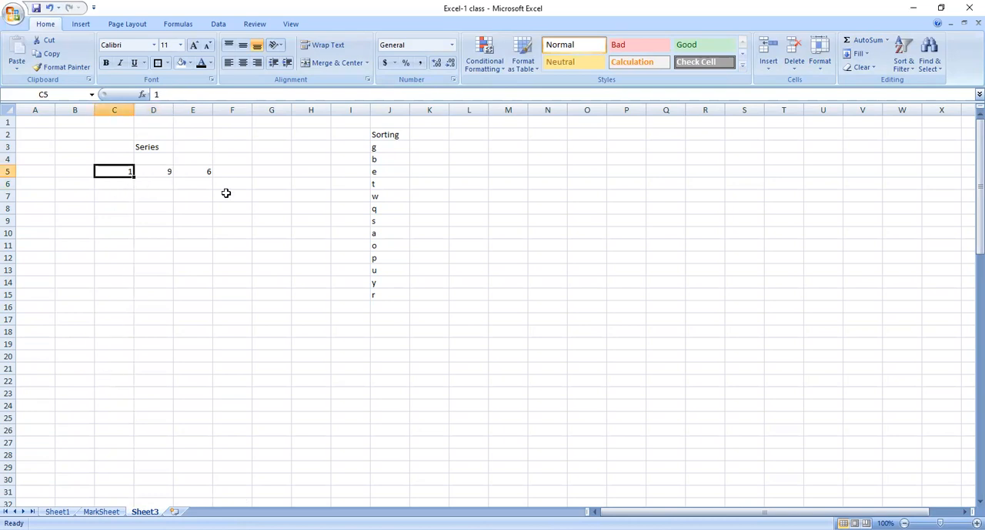
{"action": "left_click", "coordinate": [862, 53]}
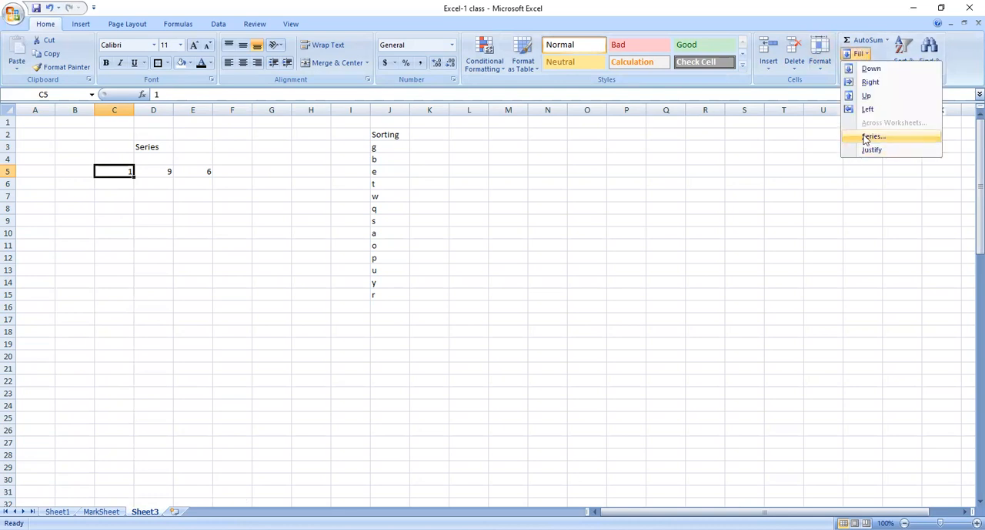
{"action": "left_click", "coordinate": [865, 137]}
{"action": "left_click", "coordinate": [680, 185]}
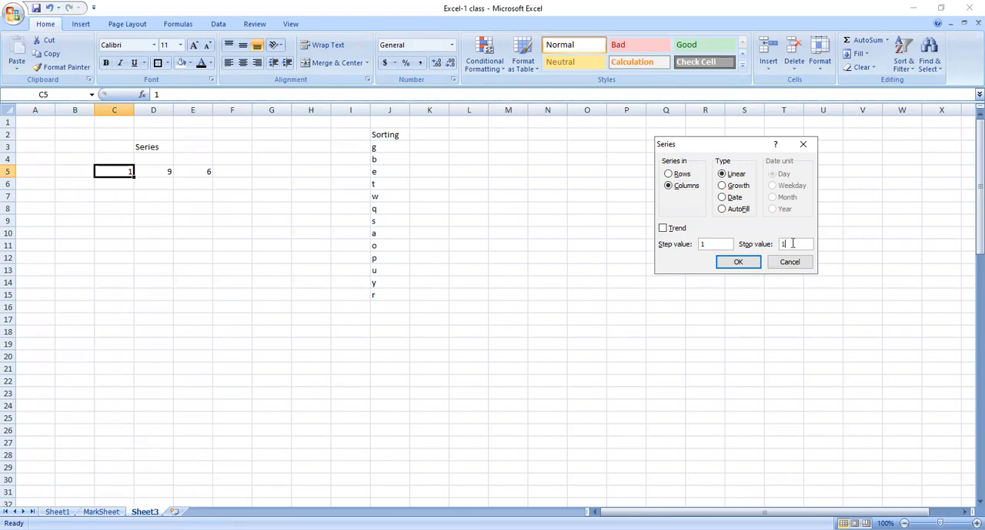
{"action": "left_click", "coordinate": [732, 266]}
{"action": "left_click", "coordinate": [105, 295]}
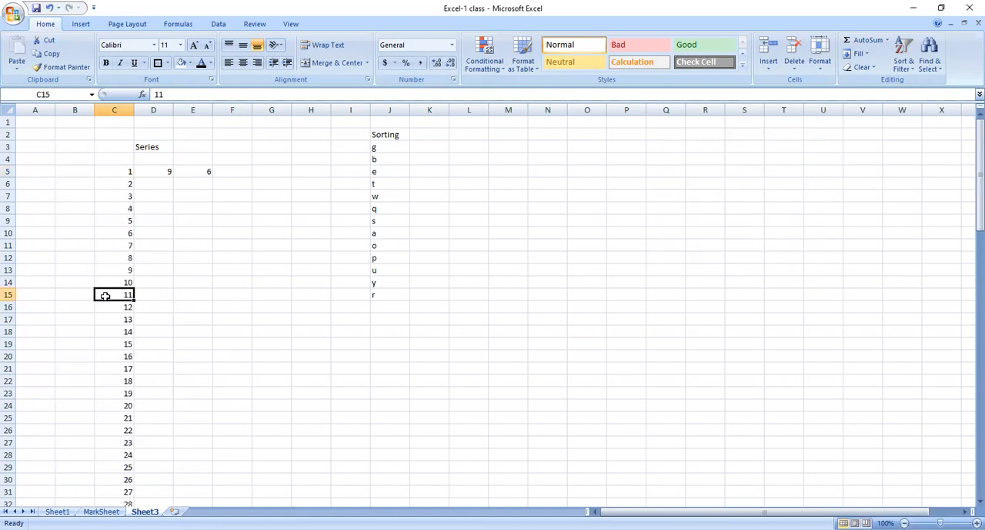
{"action": "key", "text": "ctrl+Down"}
{"action": "key", "text": "ctrl+Up"}
Fill a linear series down column D from the start value in D5, with step value 1.
{"action": "key", "text": "Up"}
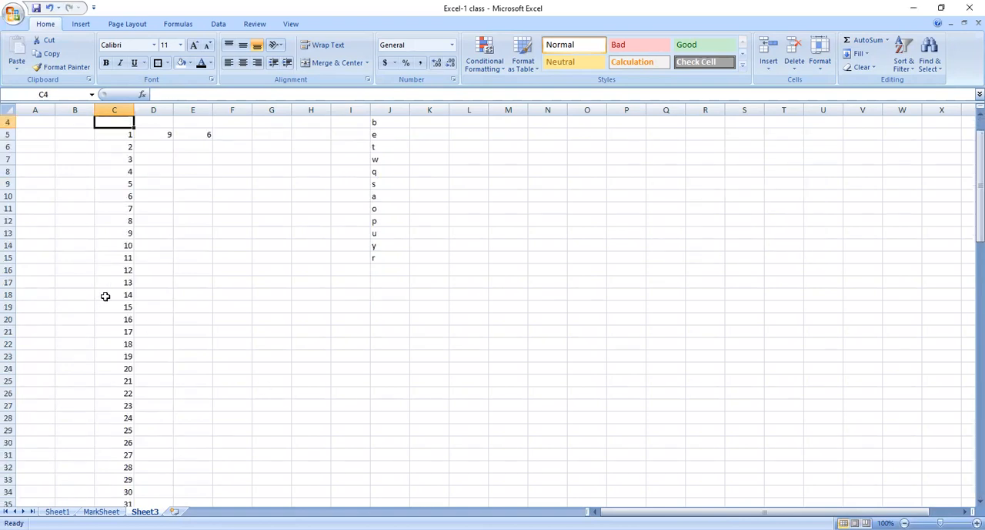
{"action": "key", "text": "Down"}
{"action": "key", "text": "Right"}
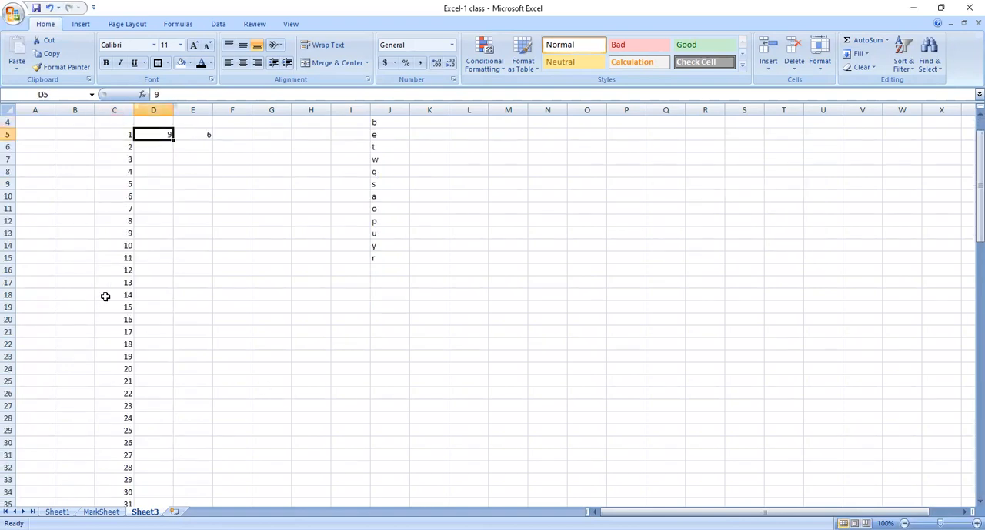
{"action": "left_click", "coordinate": [868, 56]}
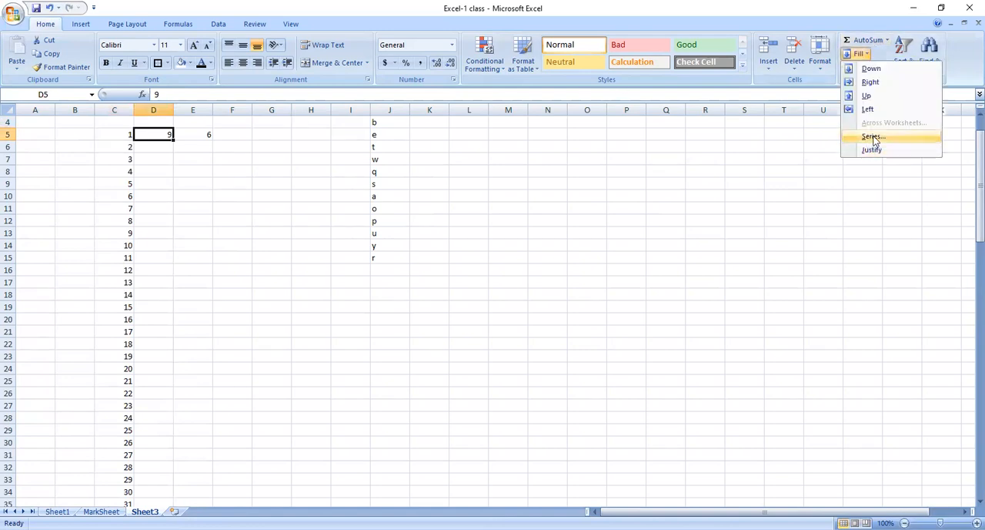
{"action": "left_click", "coordinate": [873, 136]}
{"action": "left_click", "coordinate": [668, 186]}
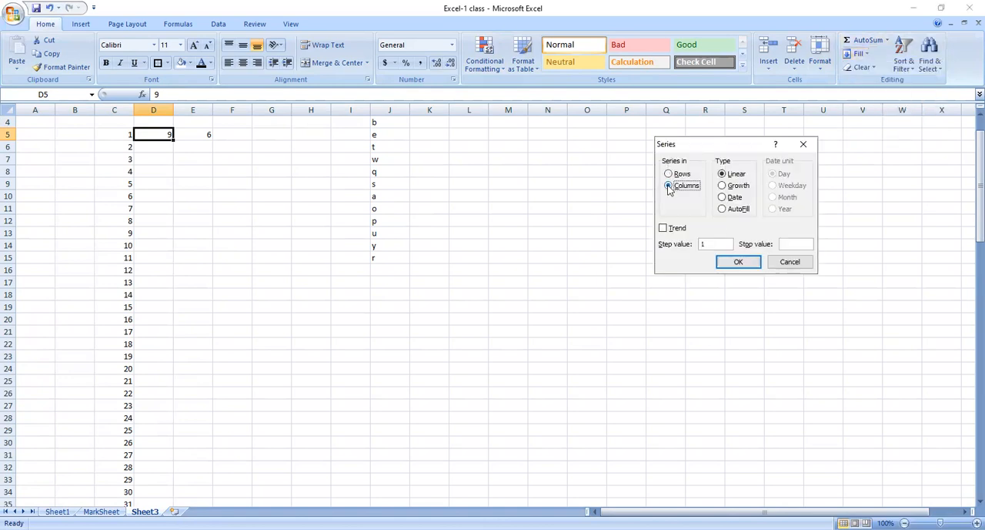
{"action": "left_click", "coordinate": [785, 244]}
{"action": "left_click", "coordinate": [738, 262]}
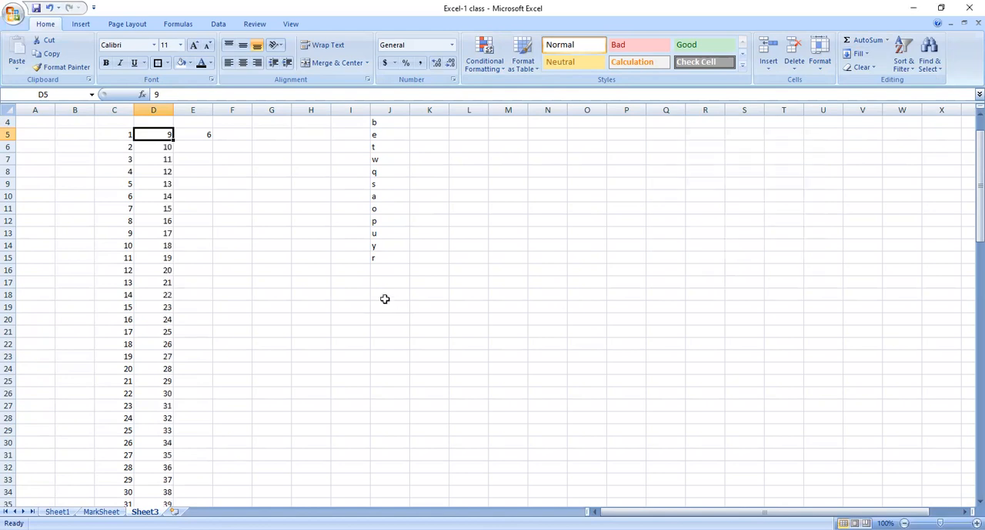
Fill a linear series down column E from E5 with step value 2 and stop value 100.
{"action": "left_click", "coordinate": [203, 133]}
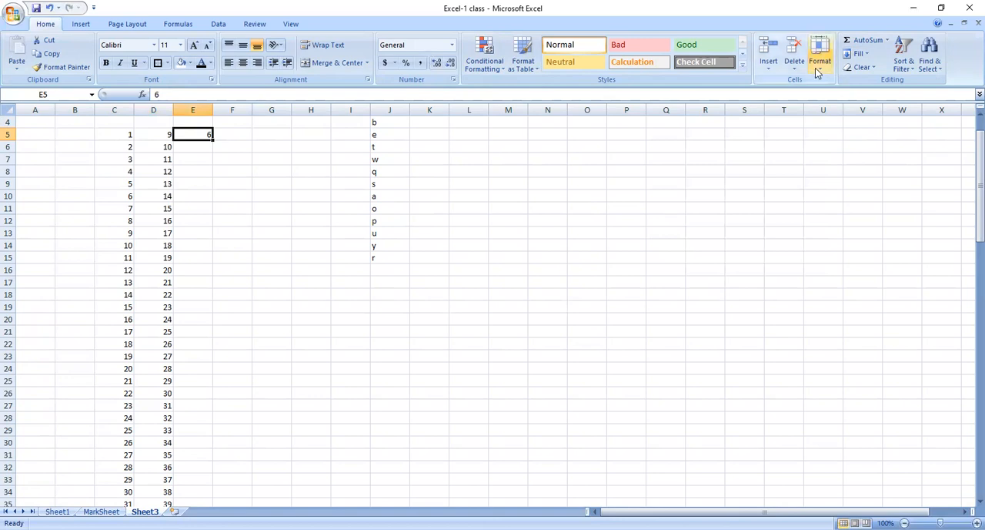
{"action": "left_click", "coordinate": [858, 53]}
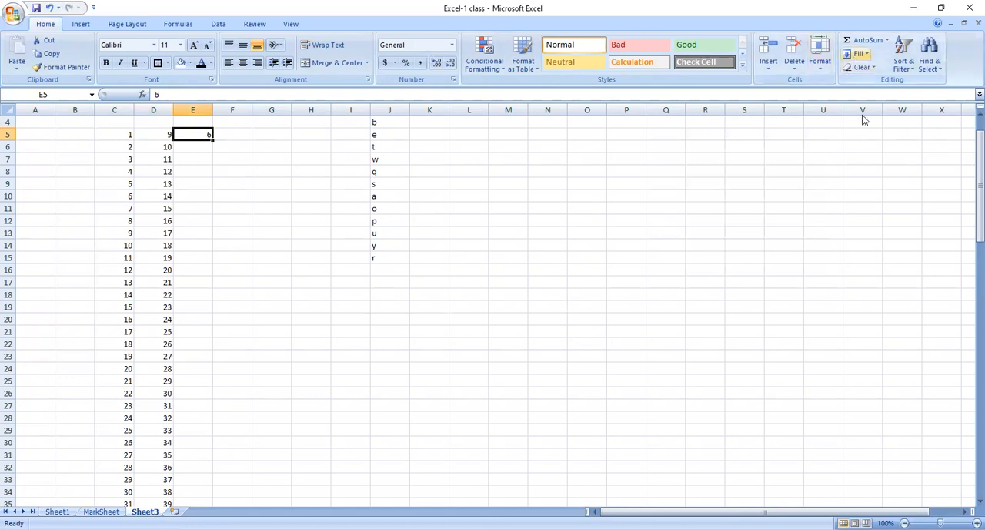
{"action": "key", "text": "Return"}
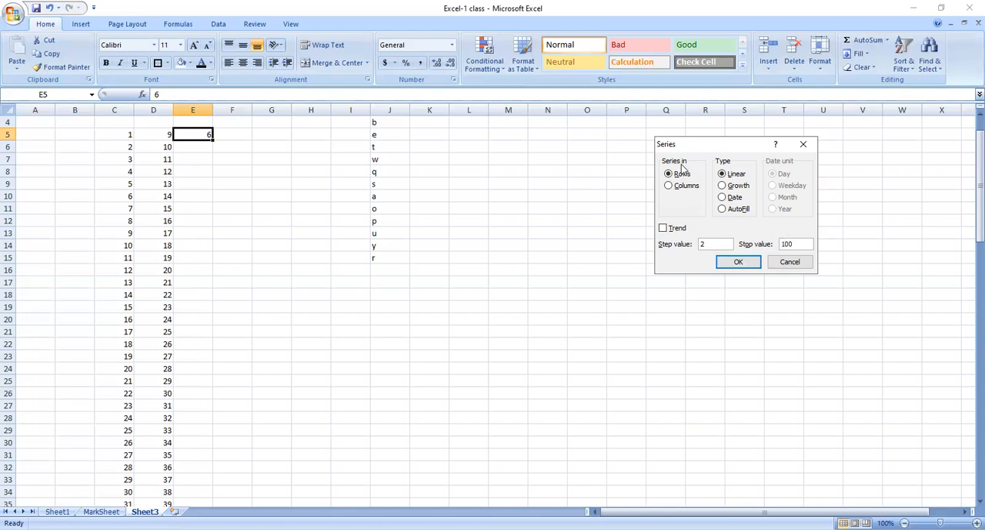
{"action": "left_click", "coordinate": [670, 186]}
{"action": "left_click", "coordinate": [745, 263]}
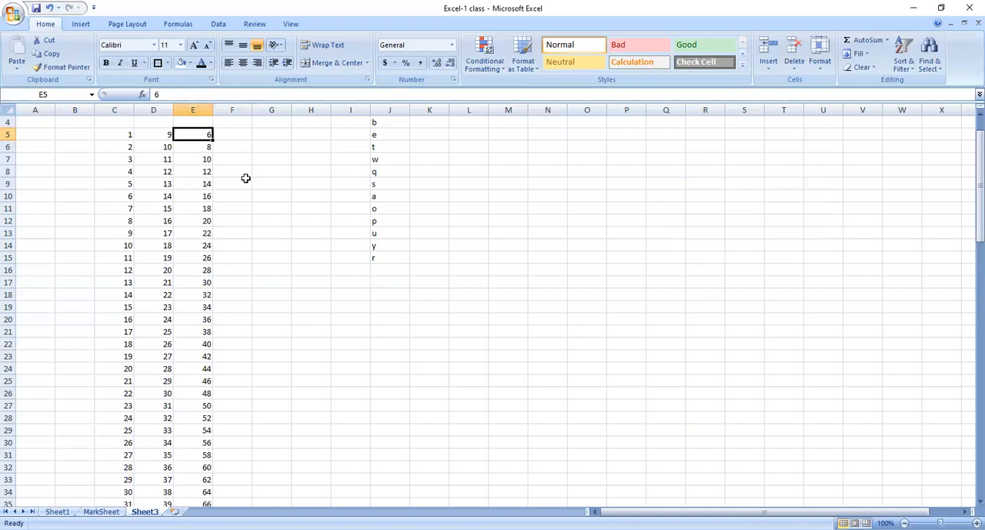
{"action": "left_click", "coordinate": [497, 228]}
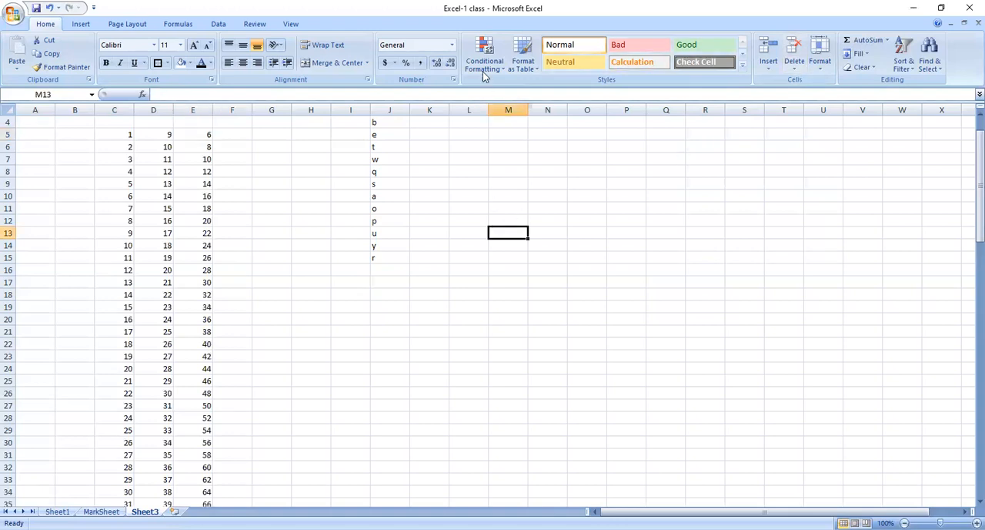
Enter 3, 4, 5, 68, 5 and 23424 down K3:K8 beside the Sorting letters.
{"action": "left_click", "coordinate": [351, 192]}
{"action": "key", "text": "Up"}
{"action": "key", "text": "Up"}
{"action": "key", "text": "Up"}
{"action": "key", "text": "Up"}
{"action": "key", "text": "Up"}
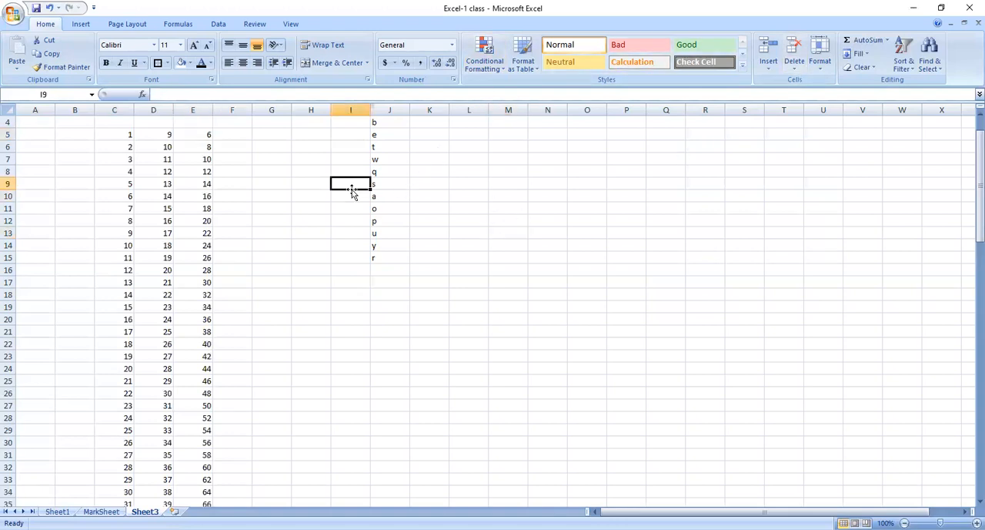
{"action": "key", "text": "Up"}
{"action": "key", "text": "Up"}
{"action": "key", "text": "Up"}
{"action": "key", "text": "Up"}
{"action": "key", "text": "Down"}
{"action": "key", "text": "Down"}
{"action": "key", "text": "Right"}
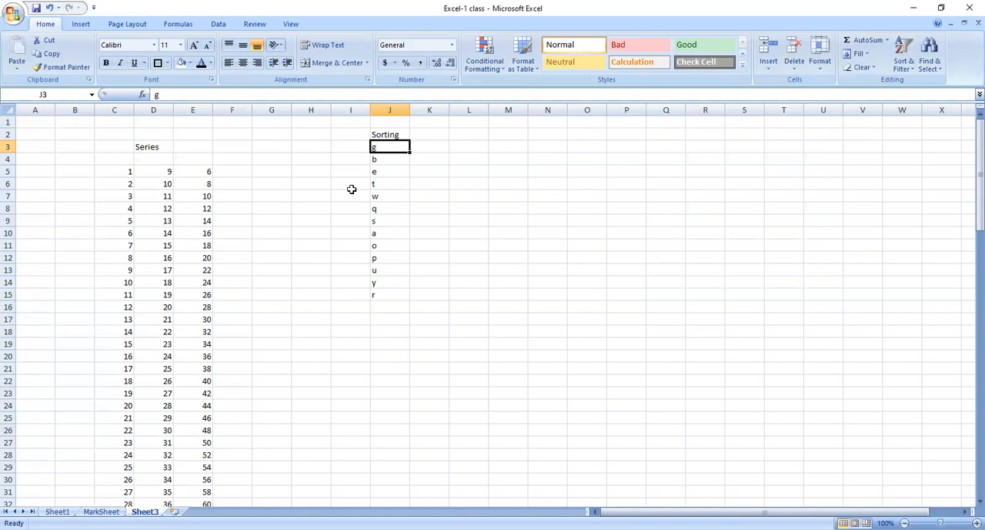
{"action": "key", "text": "Left"}
{"action": "key", "text": "Right"}
{"action": "key", "text": "Right"}
{"action": "type", "text": "3"}
{"action": "key", "text": "Return"}
{"action": "type", "text": "4"}
{"action": "key", "text": "Return"}
{"action": "type", "text": "5"}
{"action": "key", "text": "Return"}
{"action": "type", "text": "68"}
{"action": "key", "text": "Return"}
{"action": "type", "text": "5"}
{"action": "key", "text": "Return"}
{"action": "type", "text": "23424"}
{"action": "key", "text": "Return"}
Replace the values in K6:K8 with 6, 2 and 1, and extend the list with 9 and 4 in K9:K10.
{"action": "key", "text": "Up"}
{"action": "key", "text": "Up"}
{"action": "key", "text": "Up"}
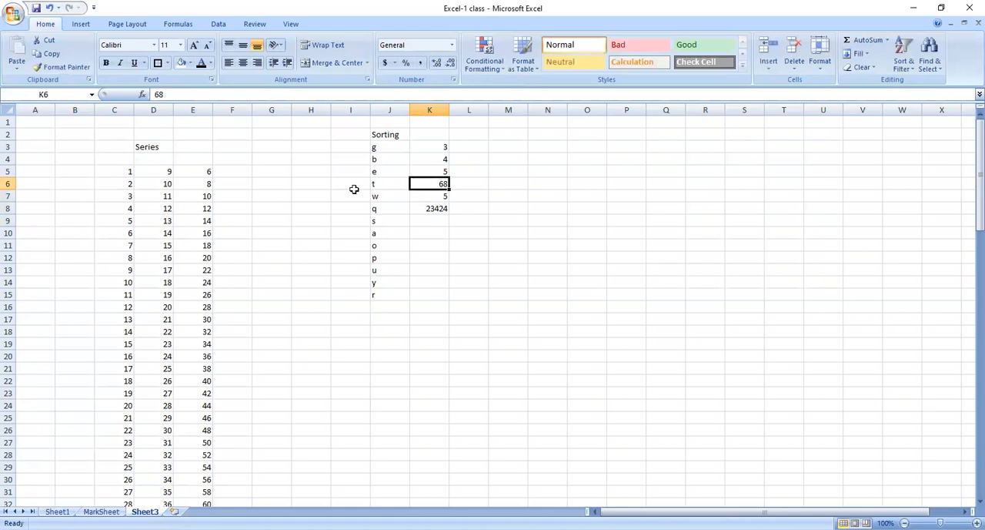
{"action": "type", "text": "6"}
{"action": "key", "text": "Return"}
{"action": "type", "text": "2"}
{"action": "key", "text": "Return"}
{"action": "key", "text": "Down"}
{"action": "key", "text": "Up"}
{"action": "key", "text": "Up"}
{"action": "key", "text": "Down"}
{"action": "key", "text": "Up"}
{"action": "key", "text": "Up"}
{"action": "key", "text": "Down"}
{"action": "key", "text": "Up"}
{"action": "key", "text": "Up"}
{"action": "key", "text": "Down"}
{"action": "key", "text": "Down"}
{"action": "key", "text": "Down"}
{"action": "type", "text": "1"}
{"action": "key", "text": "Return"}
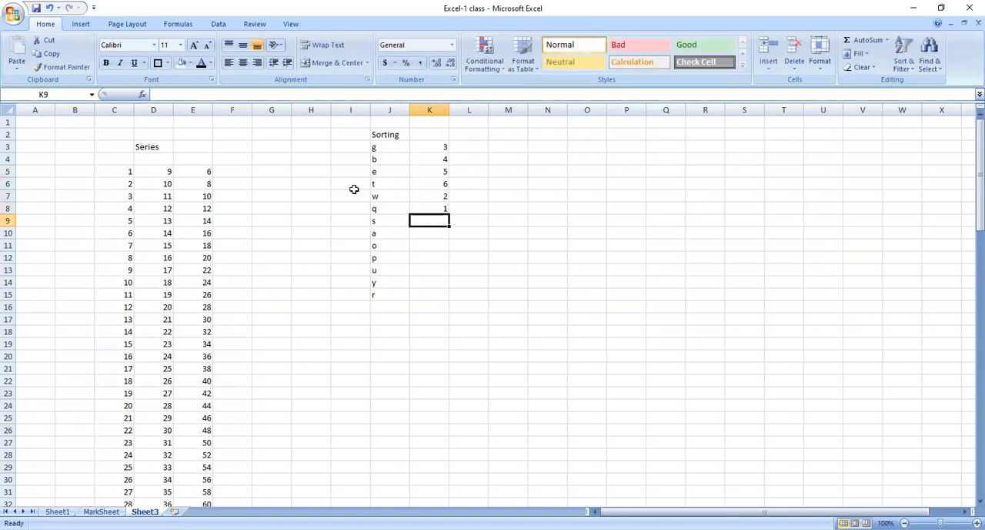
{"action": "type", "text": "9"}
{"action": "key", "text": "Return"}
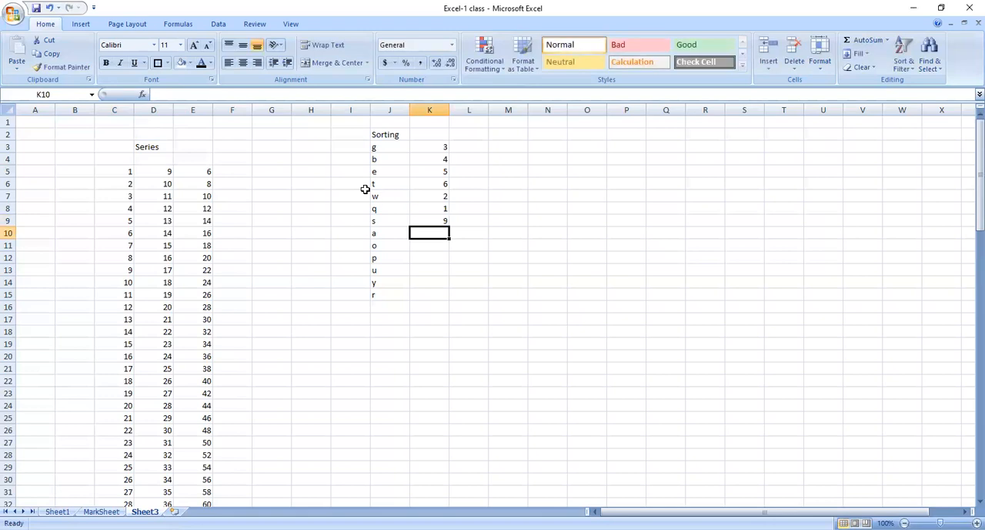
{"action": "type", "text": "4"}
{"action": "key", "text": "Return"}
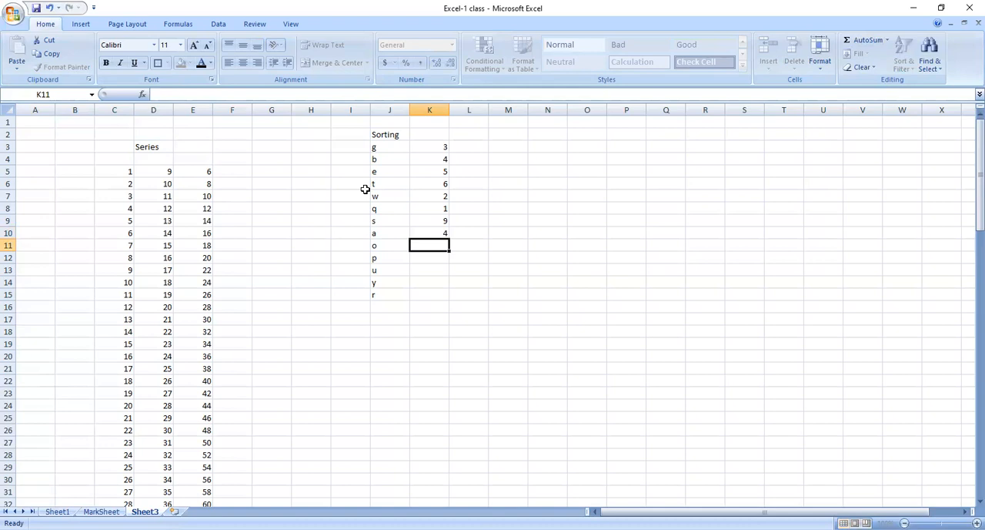
Try sorting the letters in J3:J15 from A to Z with the selection expanded to the adjacent data, and undo it.
{"action": "left_click", "coordinate": [378, 147]}
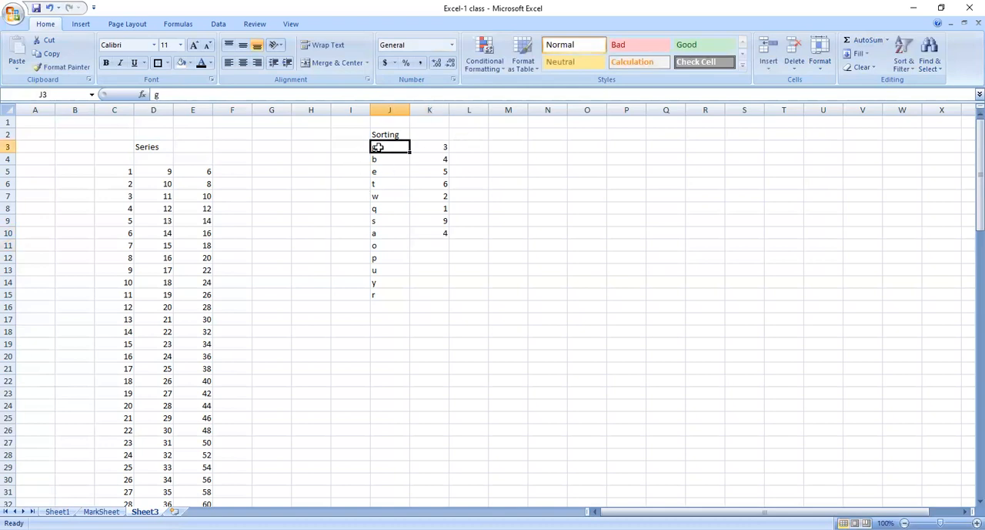
{"action": "left_click", "coordinate": [367, 220]}
{"action": "left_click_drag", "start_coordinate": [377, 146], "coordinate": [378, 291]}
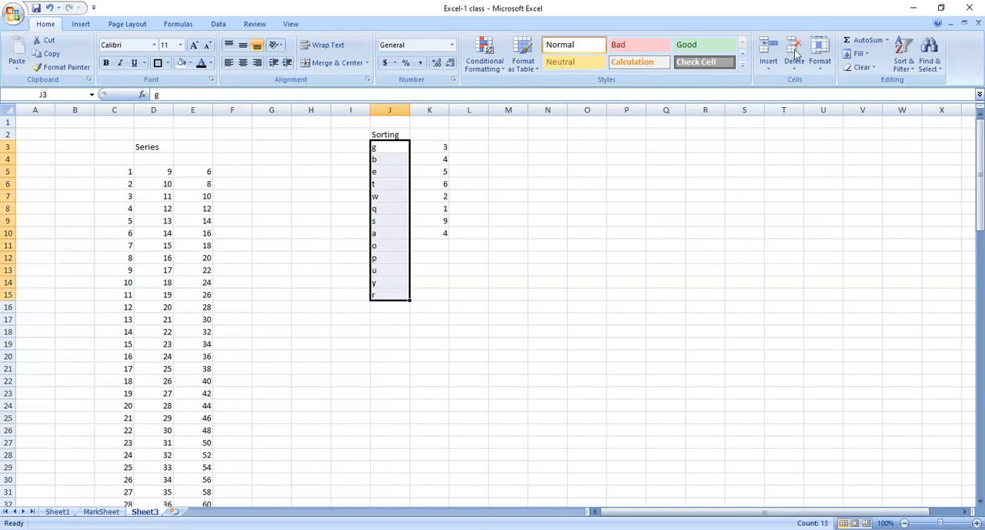
{"action": "left_click", "coordinate": [913, 71]}
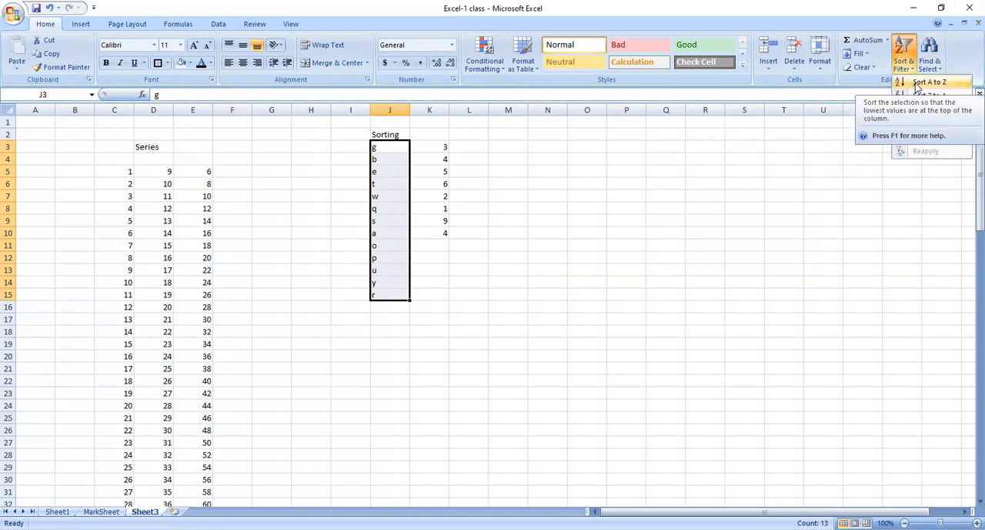
{"action": "left_click", "coordinate": [916, 85]}
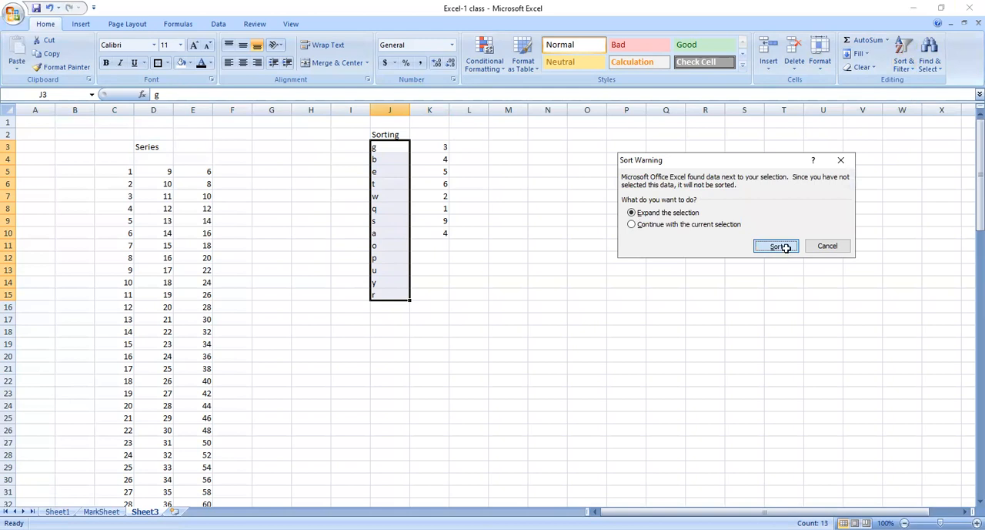
{"action": "left_click", "coordinate": [786, 250]}
{"action": "key", "text": "ctrl+z"}
{"action": "left_click", "coordinate": [590, 257]}
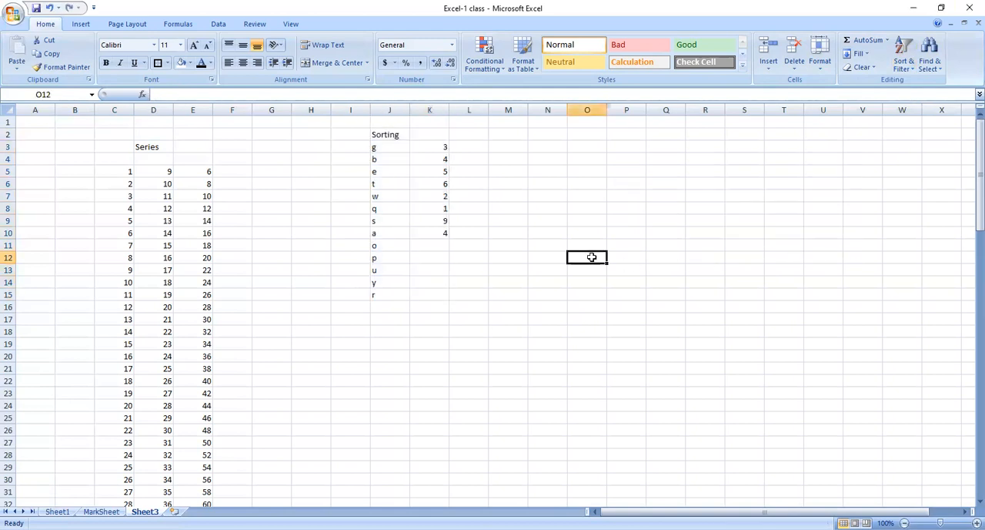
Sort the letters in J3:J23 from A to Z, continuing with the current selection only.
{"action": "left_click", "coordinate": [388, 148]}
{"action": "left_click_drag", "start_coordinate": [389, 149], "coordinate": [403, 294]}
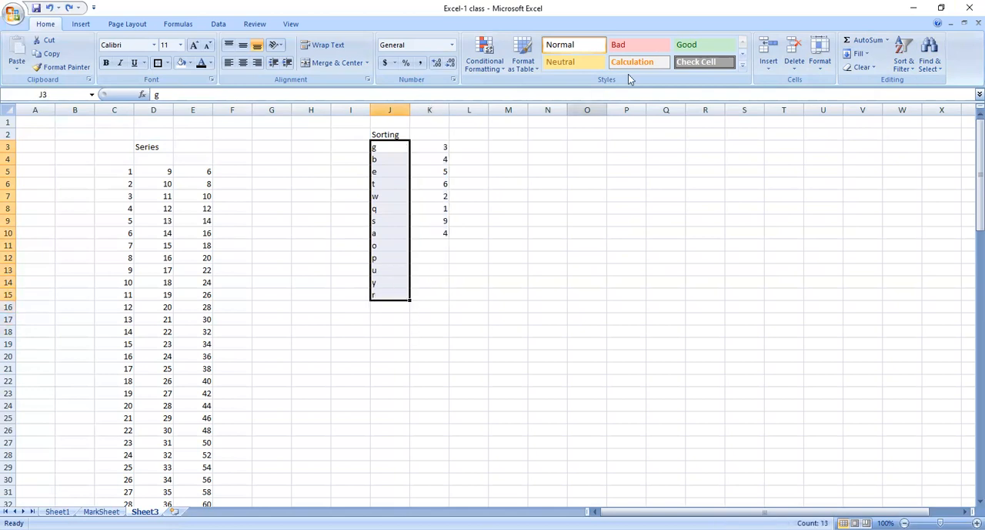
{"action": "key", "text": "shift+Down"}
{"action": "key", "text": "shift+Down"}
{"action": "key", "text": "shift+Down"}
{"action": "key", "text": "shift+Down"}
{"action": "key", "text": "shift+Down"}
{"action": "key", "text": "shift+Down"}
{"action": "key", "text": "shift+Down"}
{"action": "key", "text": "shift+Down"}
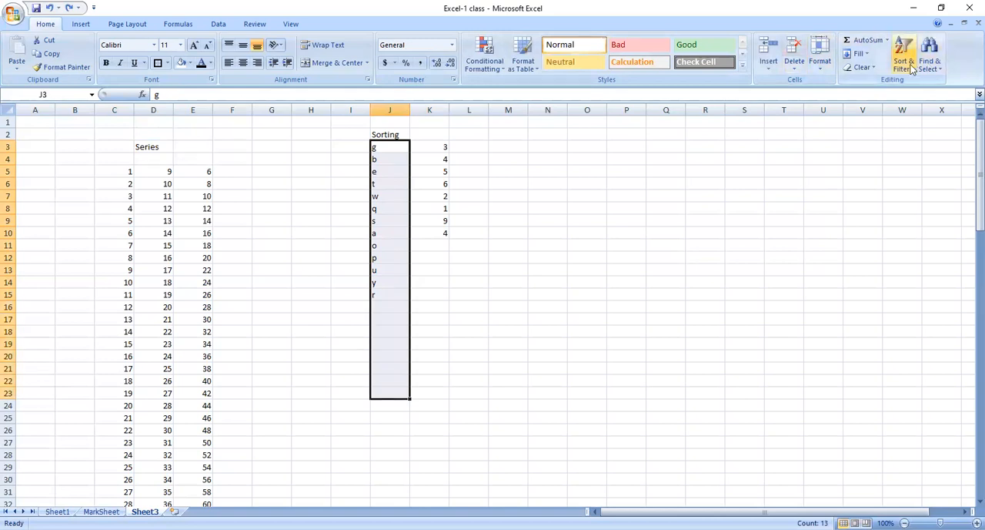
{"action": "left_click", "coordinate": [908, 68]}
{"action": "left_click", "coordinate": [928, 82]}
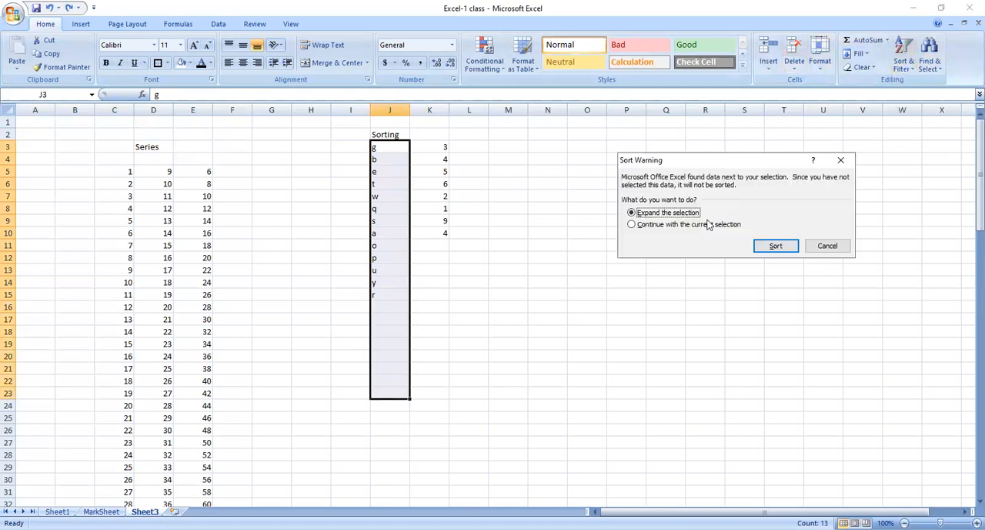
{"action": "left_click", "coordinate": [696, 225]}
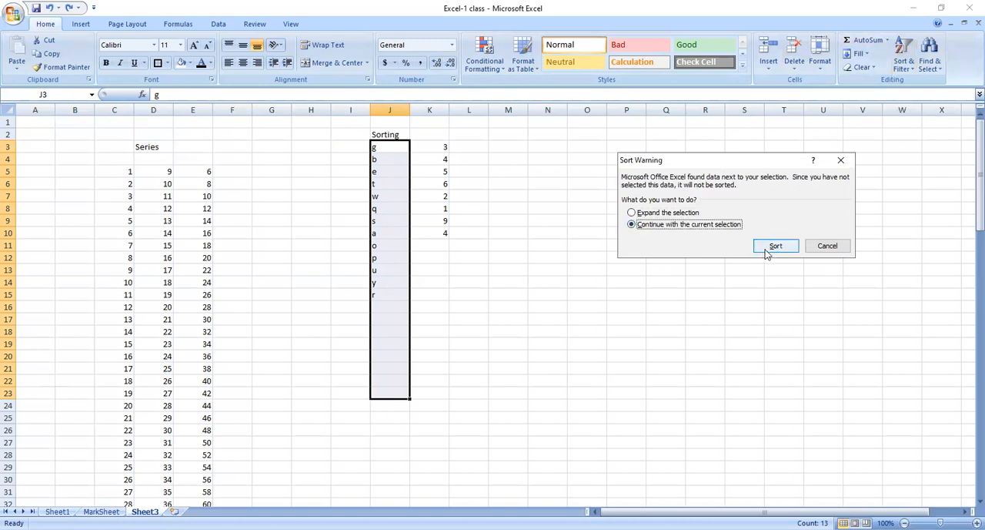
{"action": "left_click", "coordinate": [774, 247]}
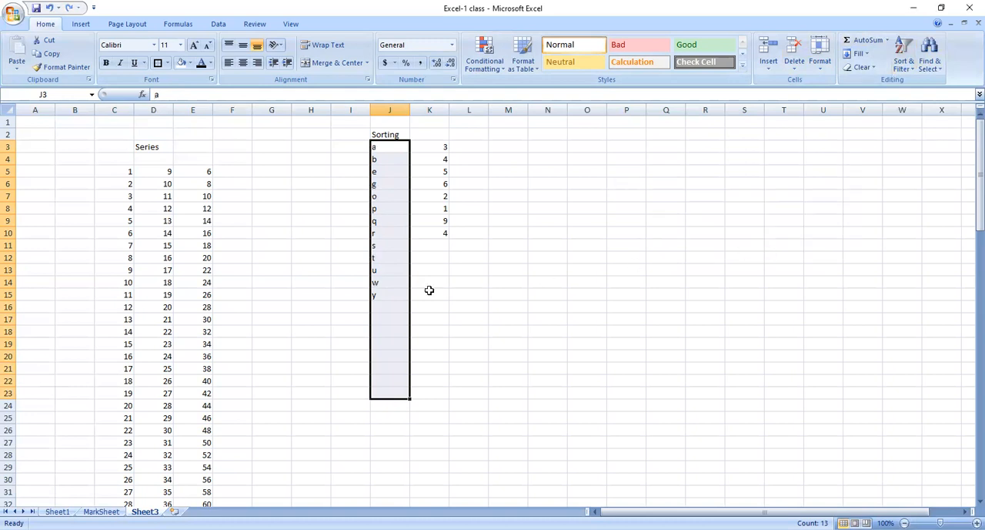
{"action": "left_click", "coordinate": [378, 206]}
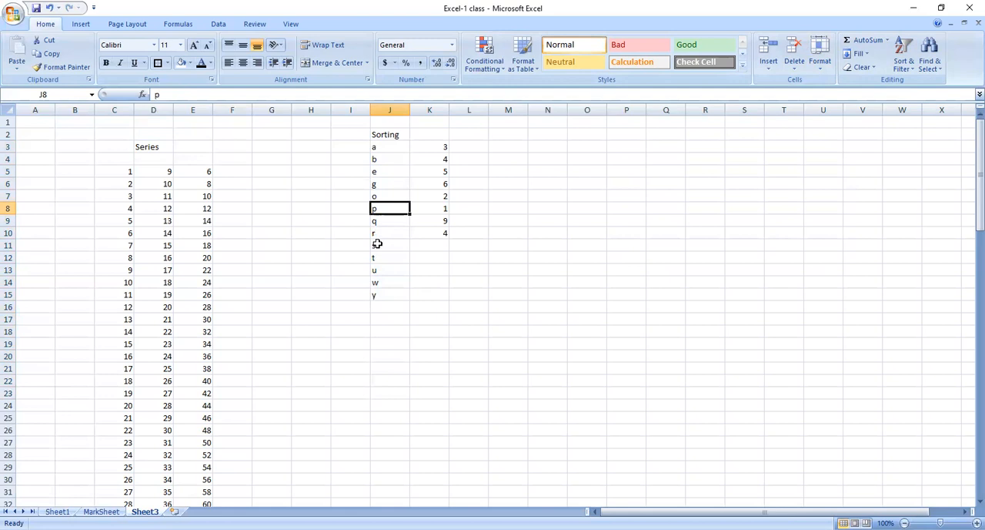
Sort the numbers in K3:K10 from smallest to largest, continuing with the current selection only.
{"action": "left_click_drag", "start_coordinate": [436, 169], "coordinate": [425, 181]}
{"action": "left_click", "coordinate": [441, 145]}
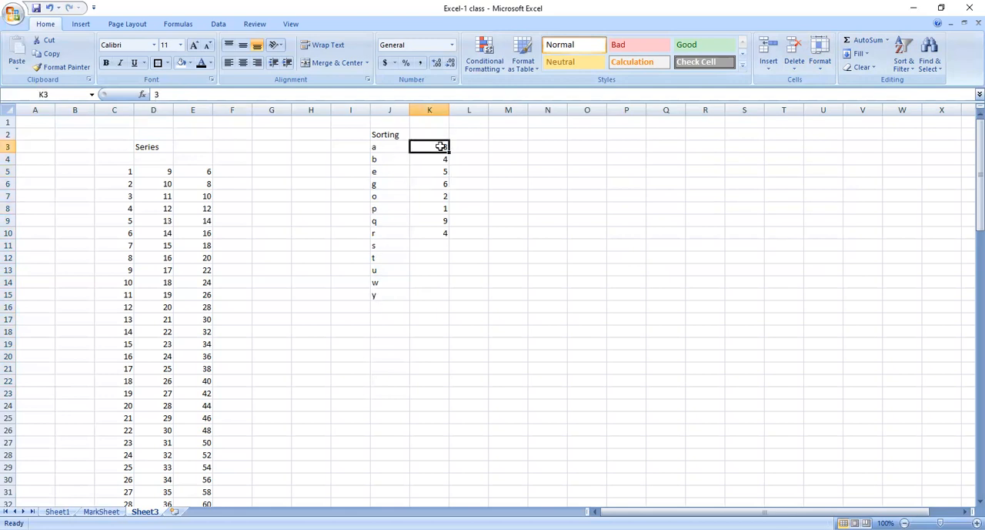
{"action": "key", "text": "ctrl+shift+Down"}
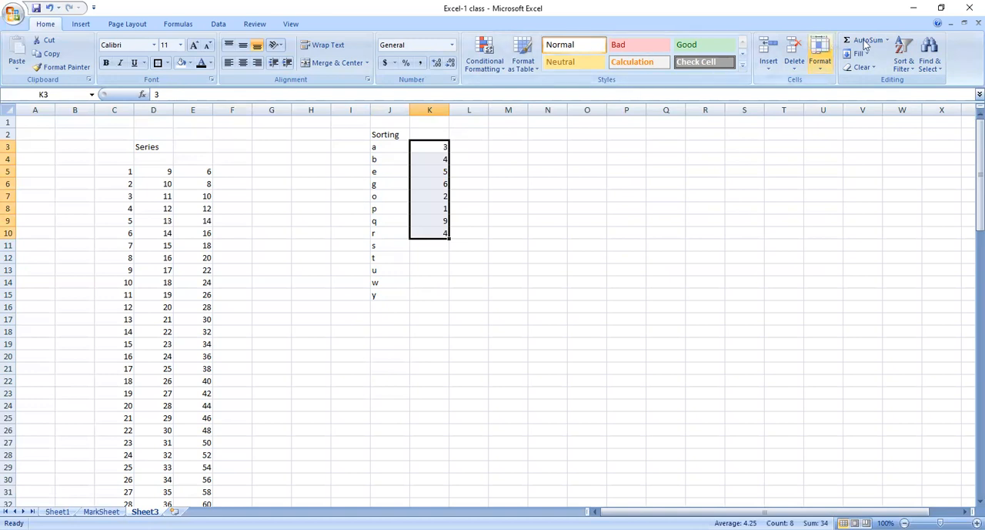
{"action": "left_click", "coordinate": [902, 62]}
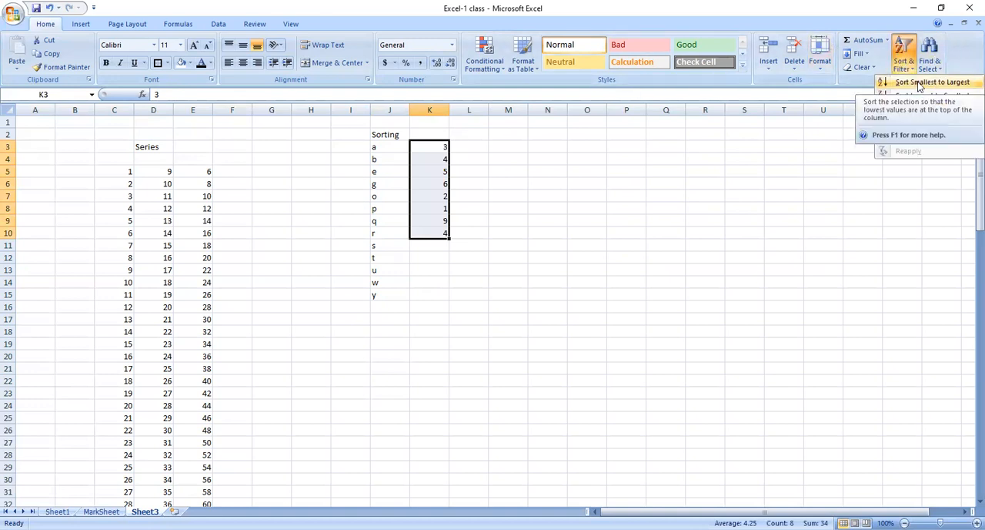
{"action": "left_click", "coordinate": [919, 83]}
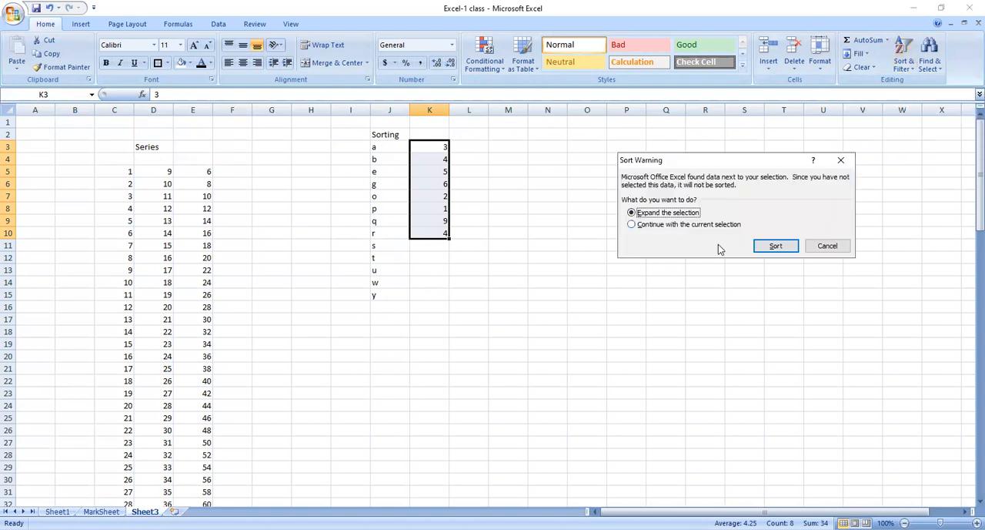
{"action": "left_click", "coordinate": [727, 225]}
{"action": "left_click", "coordinate": [774, 246]}
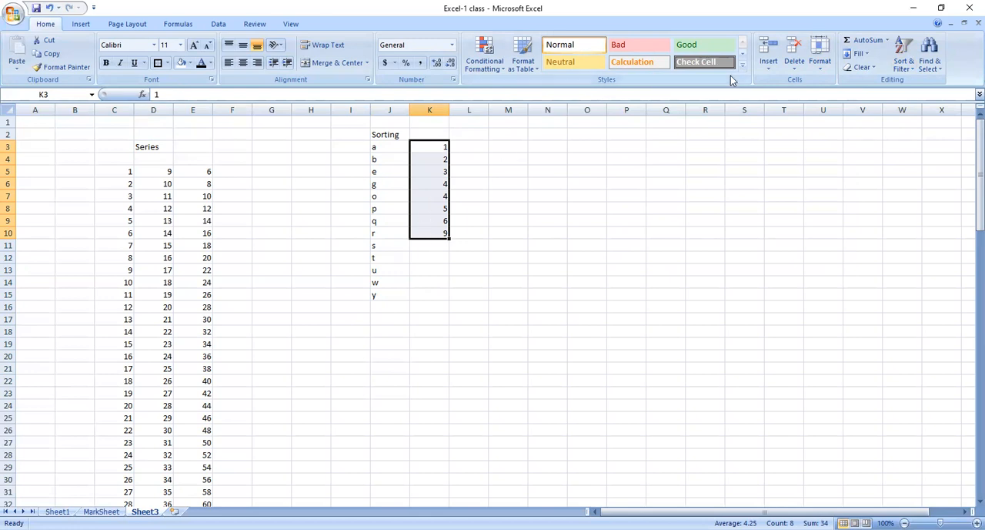
Sort the numbers in K3:K10 from largest to smallest, continuing with the current selection only.
{"action": "left_click", "coordinate": [905, 70]}
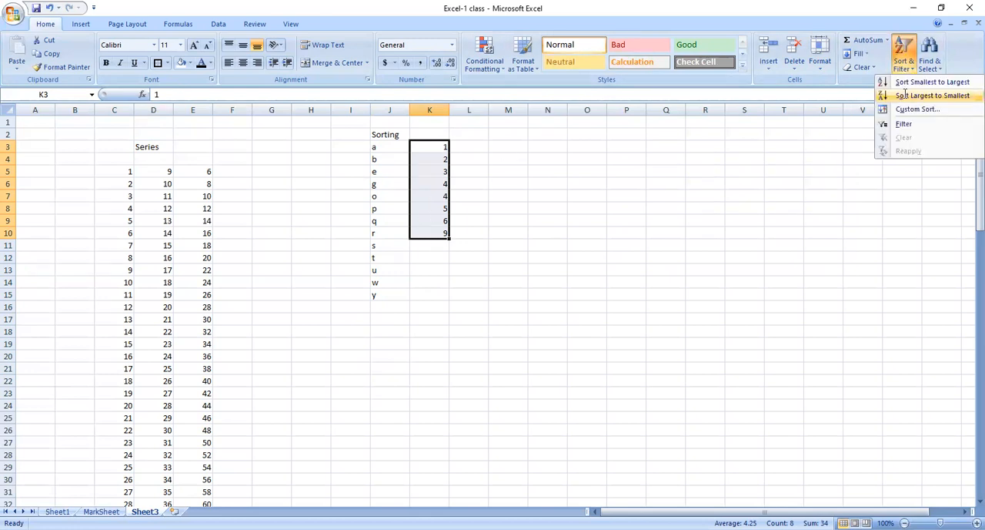
{"action": "left_click", "coordinate": [731, 227]}
{"action": "left_click", "coordinate": [776, 245]}
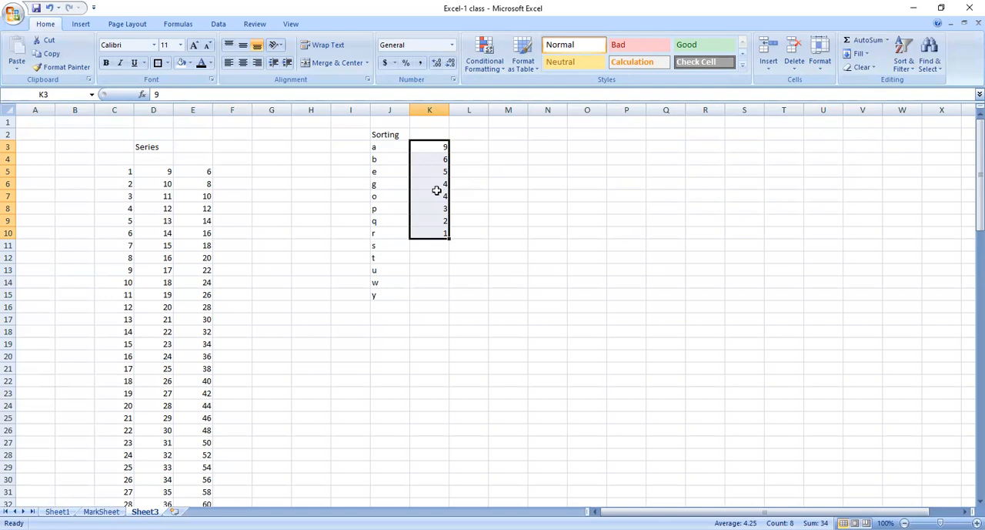
{"action": "left_click", "coordinate": [902, 68]}
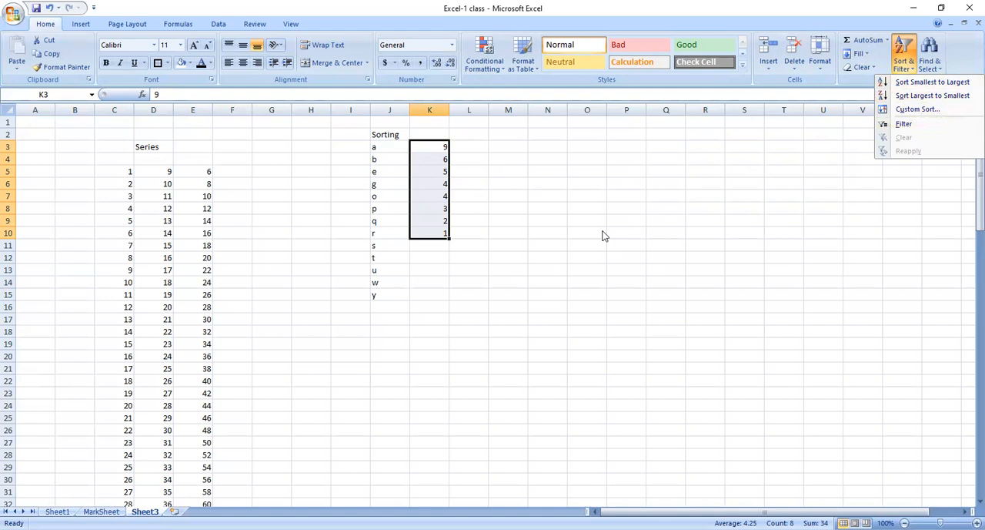
{"action": "left_click", "coordinate": [441, 306]}
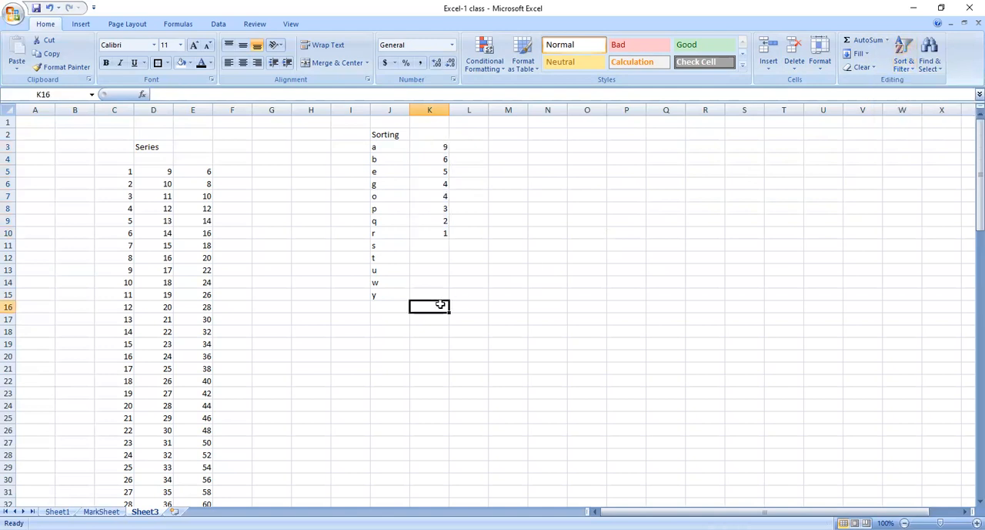
Find all occurrences of the accountant's name on Sheet1 and go through the matching cells.
{"action": "left_click", "coordinate": [56, 510]}
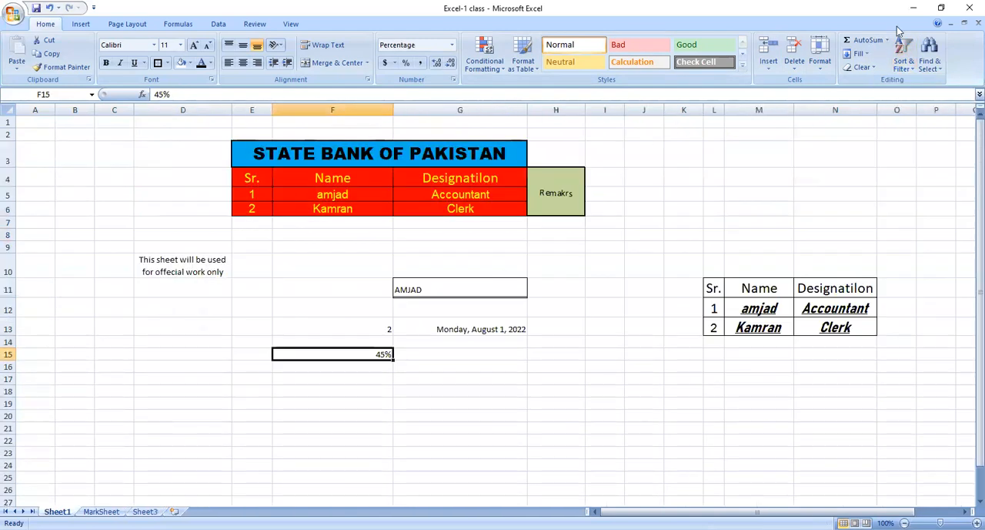
{"action": "left_click", "coordinate": [929, 58]}
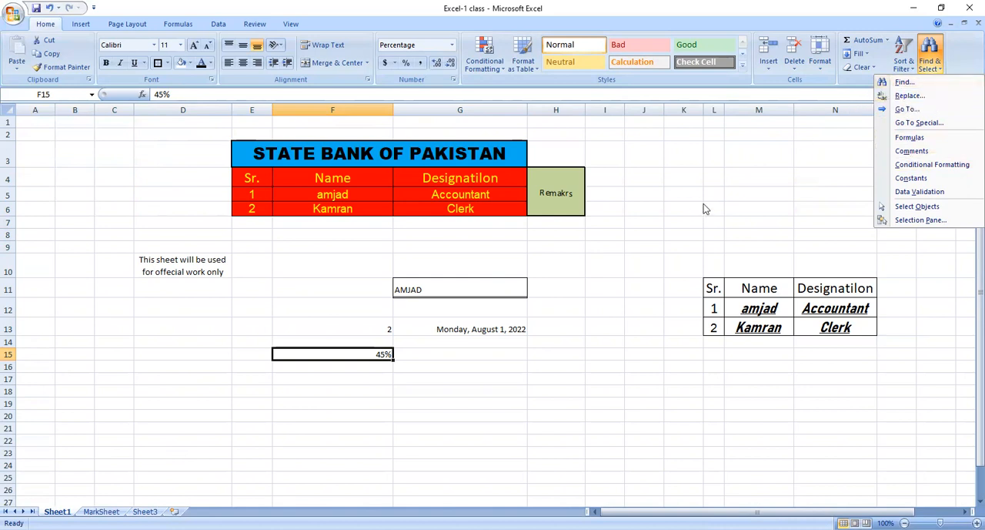
{"action": "left_click", "coordinate": [905, 81]}
{"action": "type", "text": "AM"}
{"action": "key", "text": "BackSpace"}
{"action": "key", "text": "BackSpace"}
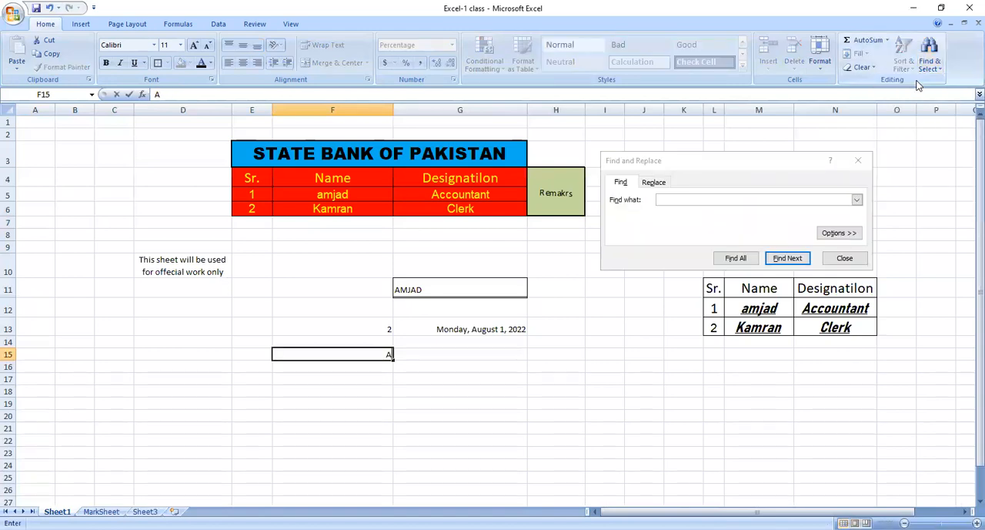
{"action": "left_click", "coordinate": [695, 200]}
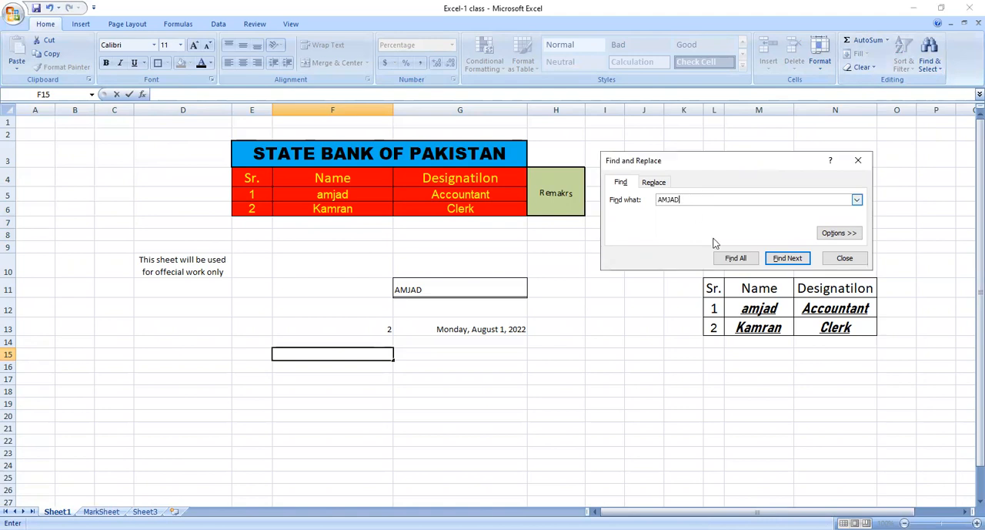
{"action": "left_click", "coordinate": [744, 262]}
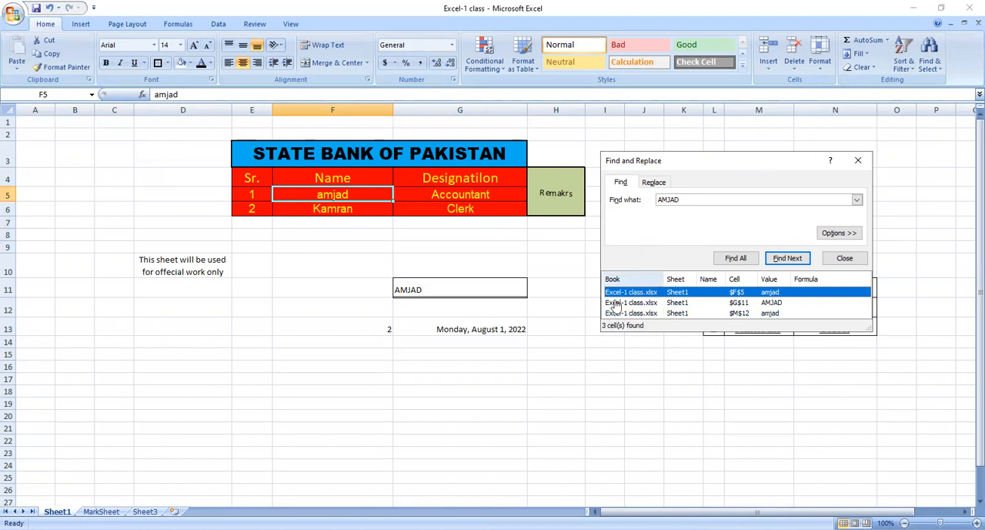
{"action": "left_click", "coordinate": [671, 304]}
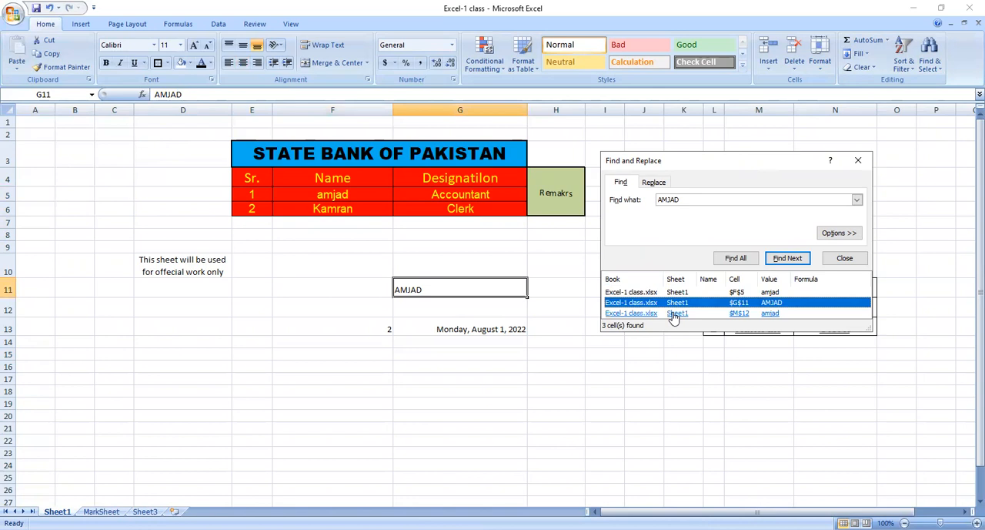
{"action": "left_click", "coordinate": [673, 314]}
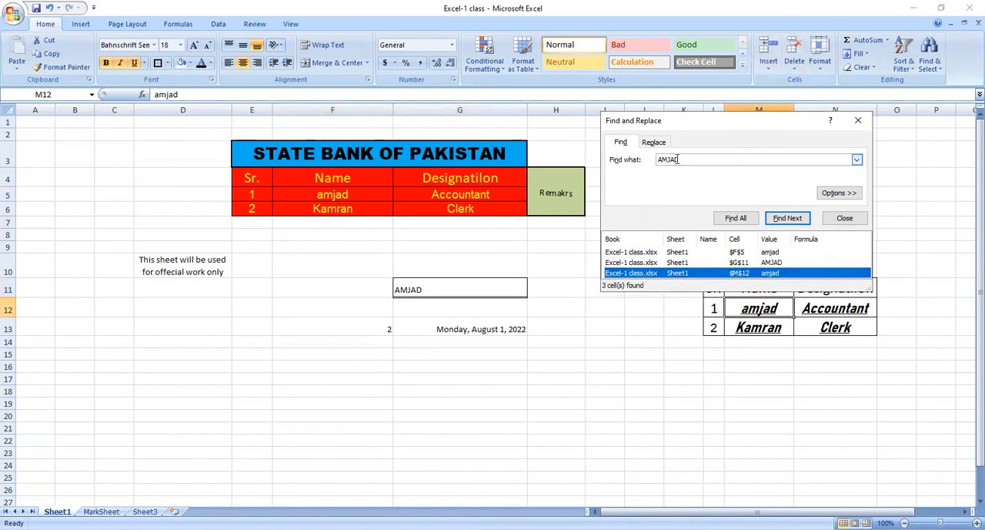
Search Sheet1 for the word SHEET and go to the matching cell.
{"action": "left_click_drag", "start_coordinate": [684, 160], "coordinate": [566, 166]}
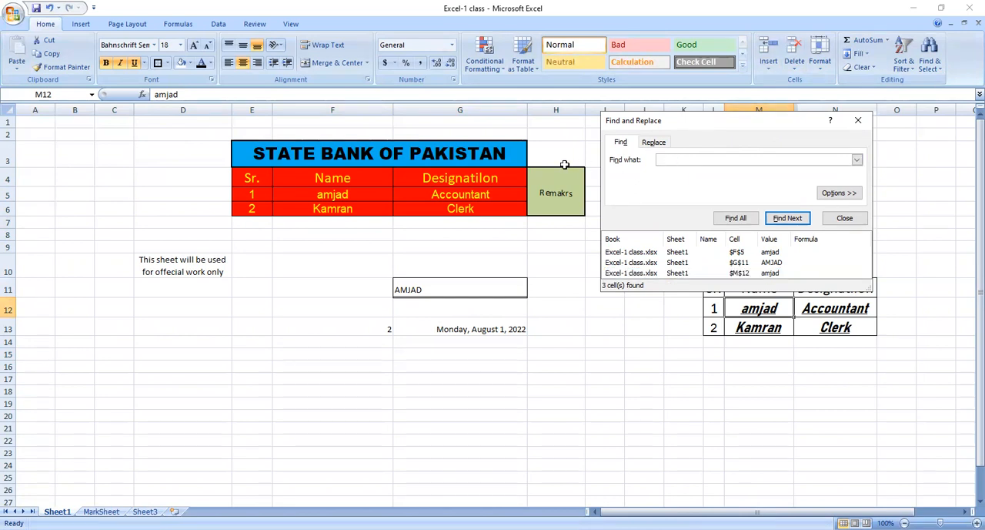
{"action": "type", "text": "SHEET"}
{"action": "key", "text": "Return"}
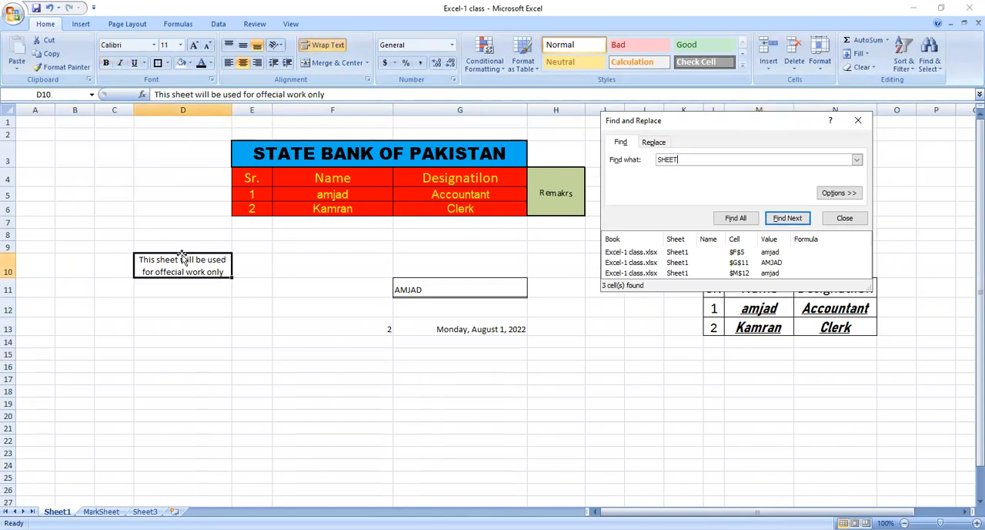
Search Sheet1 for the word CLERK, go through the cells in the results list and close the search.
{"action": "left_click", "coordinate": [676, 252]}
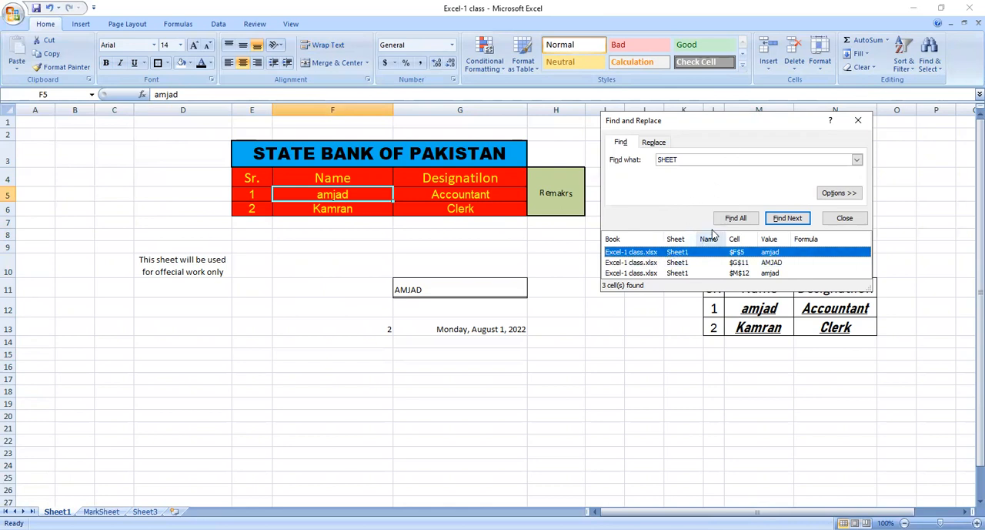
{"action": "left_click", "coordinate": [681, 159]}
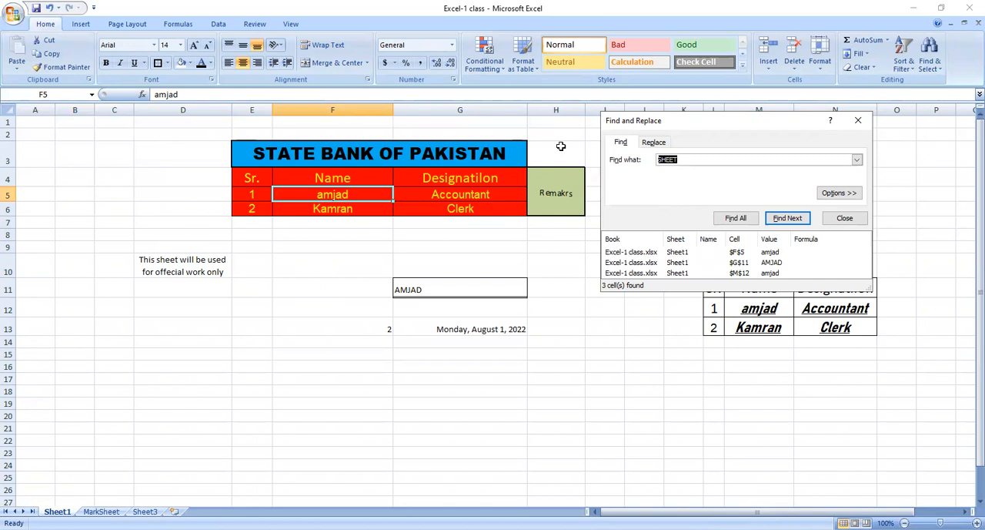
{"action": "type", "text": "CLERK"}
{"action": "key", "text": "Return"}
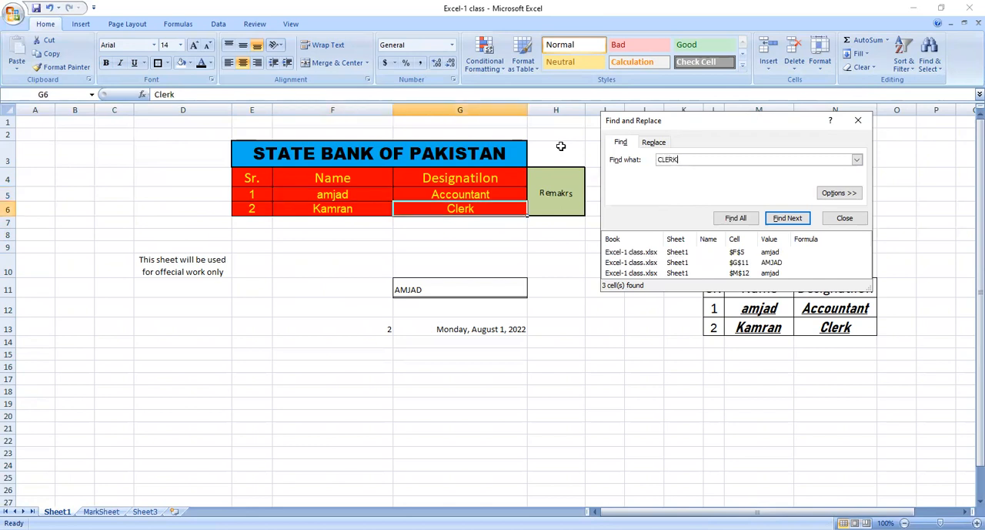
{"action": "left_click", "coordinate": [667, 252]}
{"action": "left_click", "coordinate": [683, 264]}
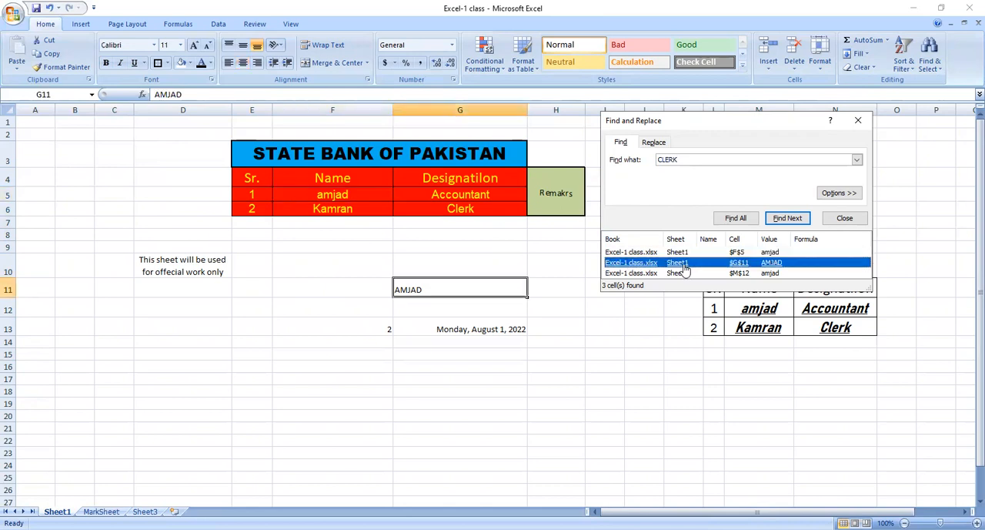
{"action": "left_click", "coordinate": [683, 273]}
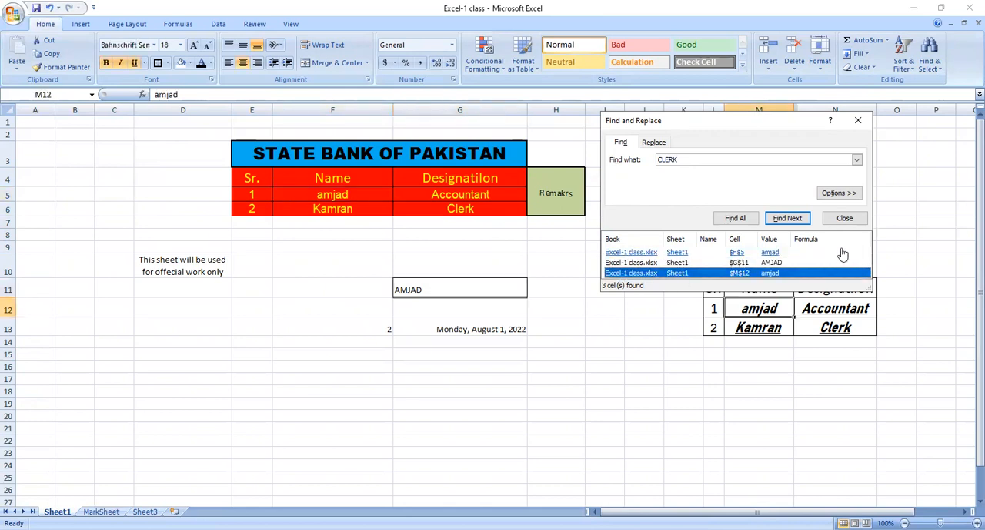
{"action": "left_click", "coordinate": [838, 220]}
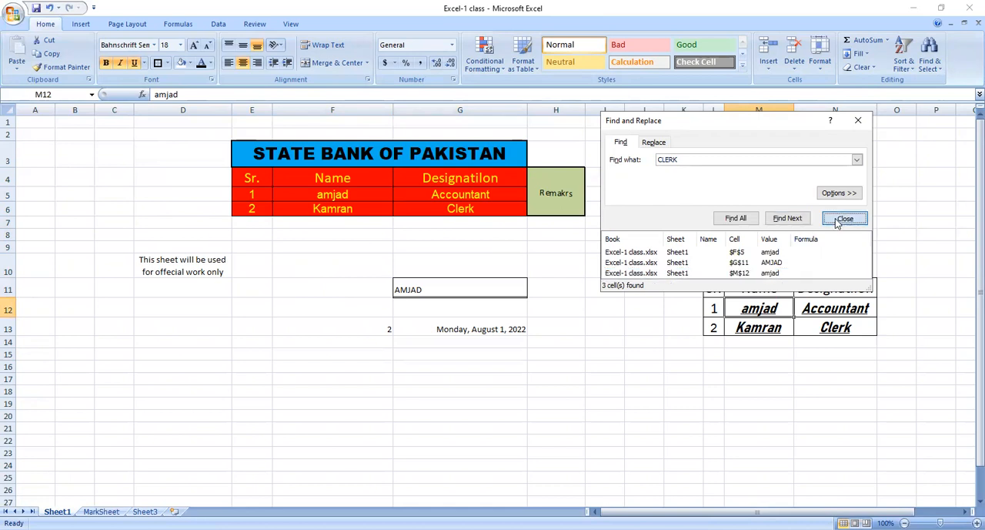
Replace every occurrence of CLERK on Sheet1 with SUPERVISOR and close the Find and Replace dialog.
{"action": "left_click", "coordinate": [451, 289]}
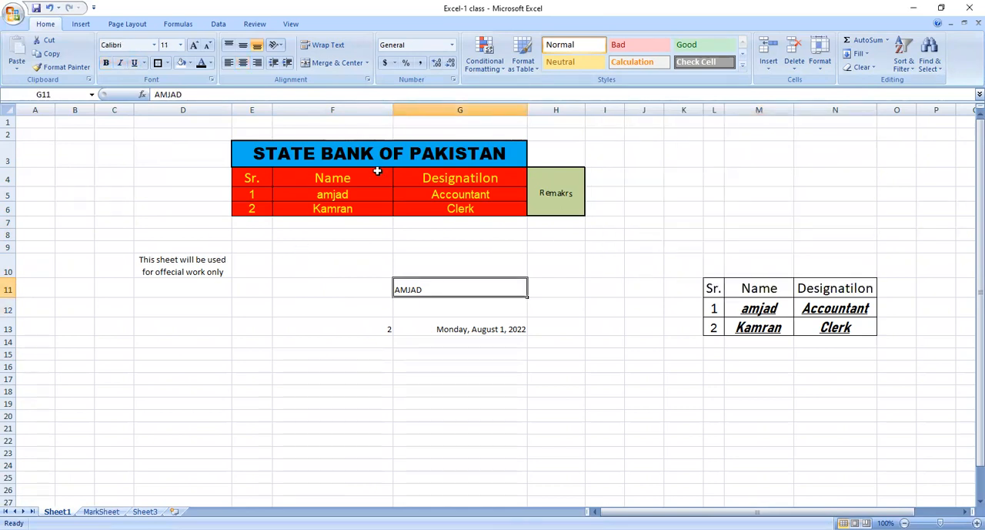
{"action": "left_click", "coordinate": [321, 229]}
{"action": "left_click", "coordinate": [336, 274]}
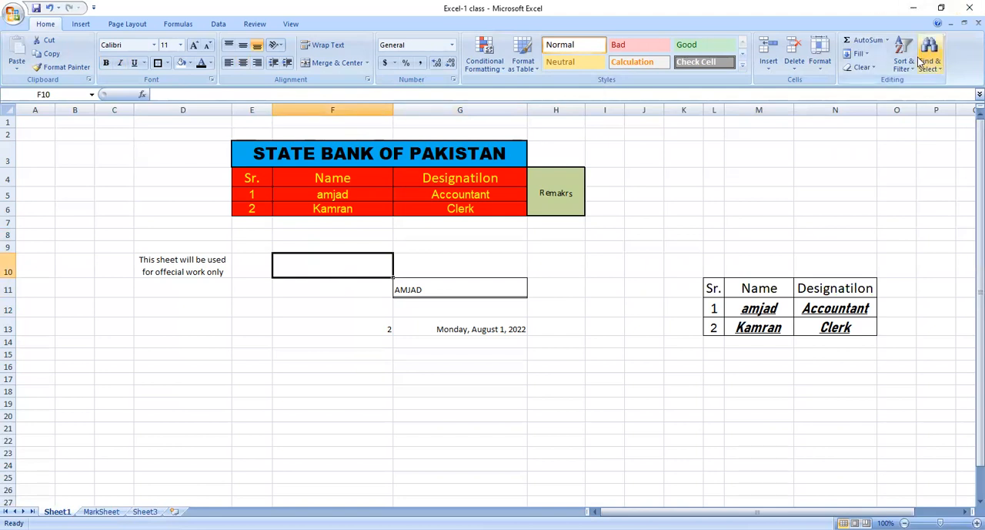
{"action": "left_click", "coordinate": [926, 62]}
{"action": "left_click", "coordinate": [938, 96]}
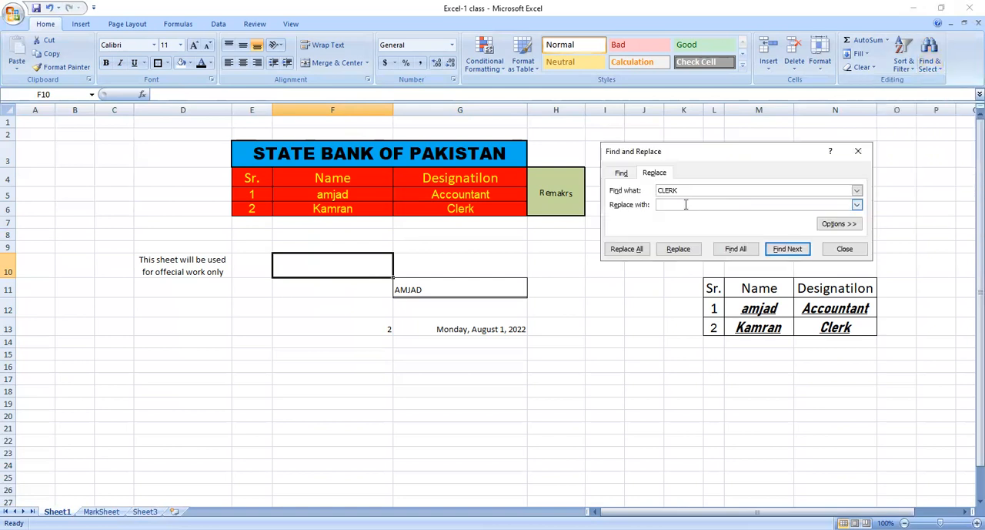
{"action": "type", "text": "SUPERVISOR"}
{"action": "key", "text": "Return"}
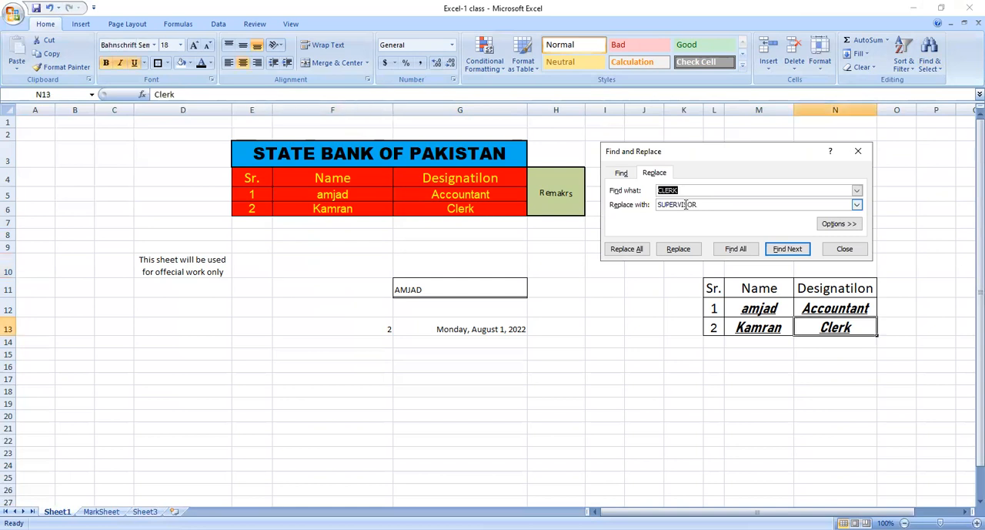
{"action": "left_click", "coordinate": [627, 248]}
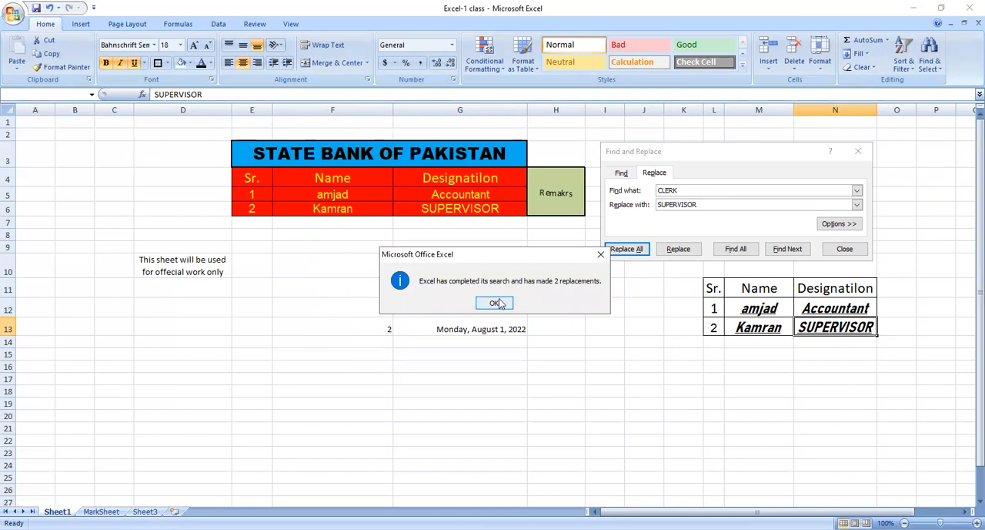
{"action": "left_click", "coordinate": [495, 302]}
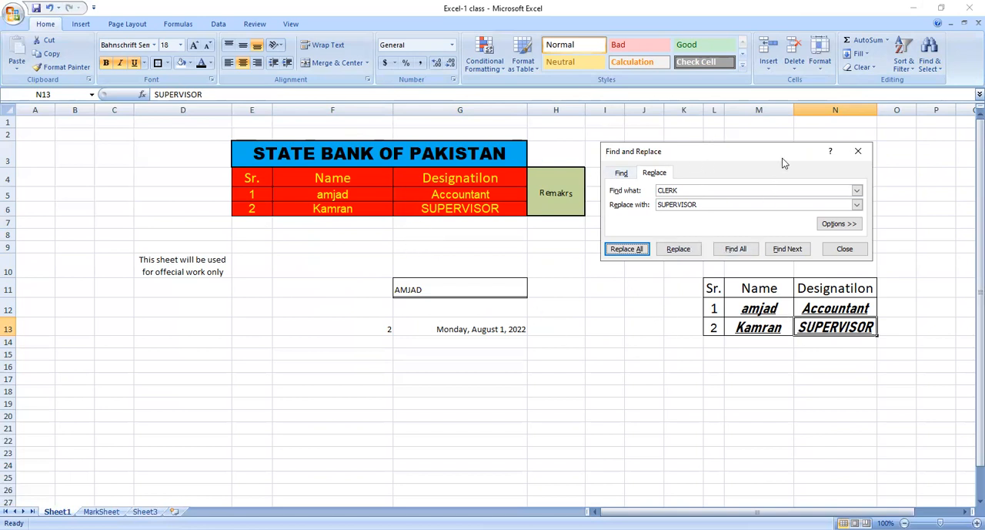
{"action": "left_click_drag", "start_coordinate": [778, 154], "coordinate": [814, 298]}
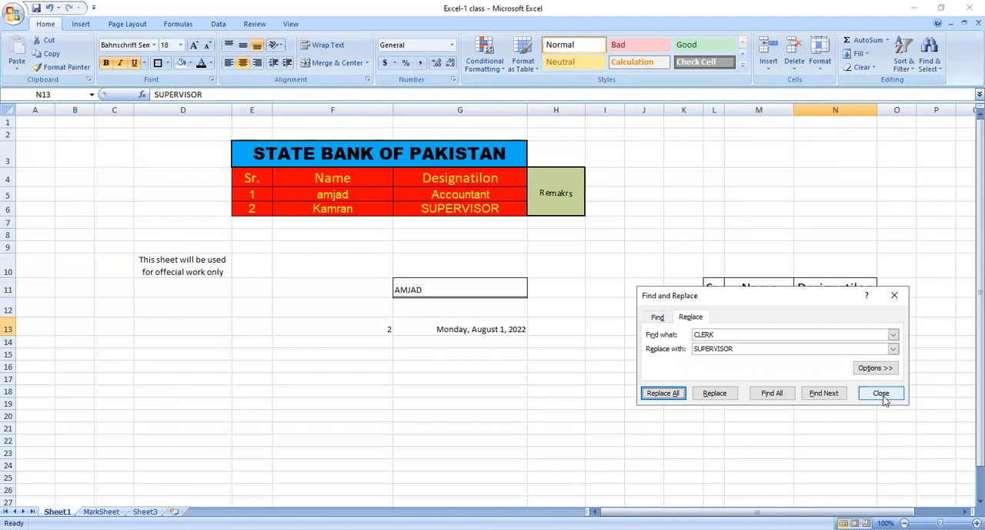
{"action": "left_click", "coordinate": [882, 394]}
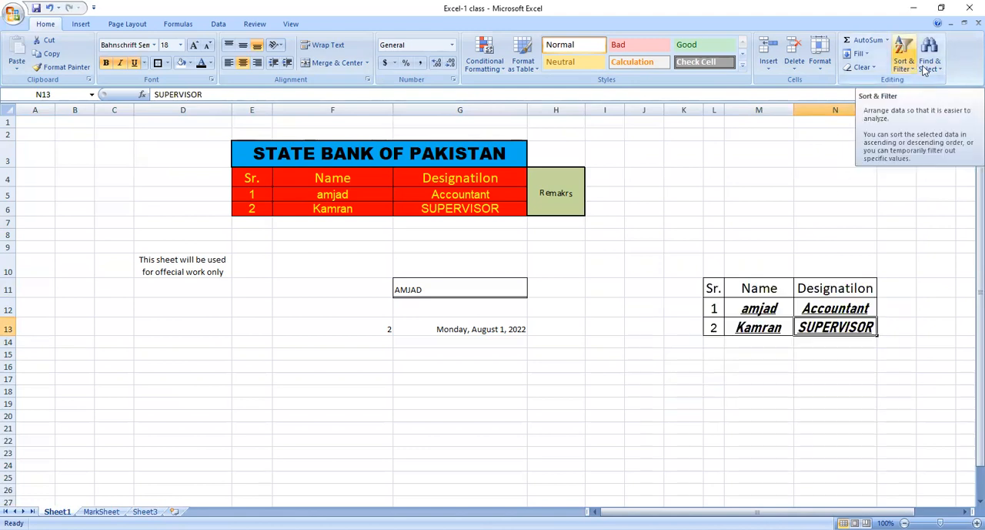
Use Go To with the reference N13 to locate that cell in the second table.
{"action": "left_click", "coordinate": [928, 67]}
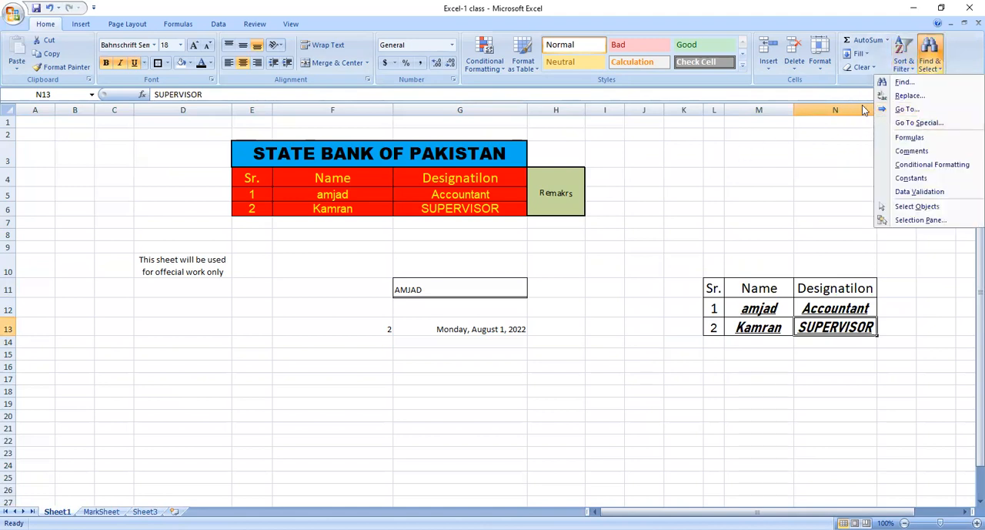
{"action": "left_click", "coordinate": [902, 113]}
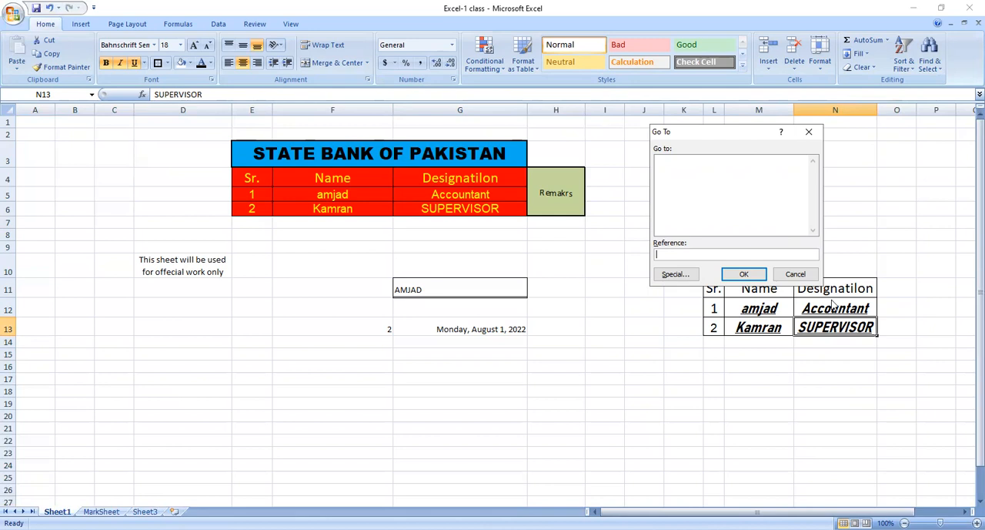
{"action": "type", "text": "n"}
{"action": "type", "text": "N"}
{"action": "type", "text": "13"}
{"action": "left_click", "coordinate": [752, 277]}
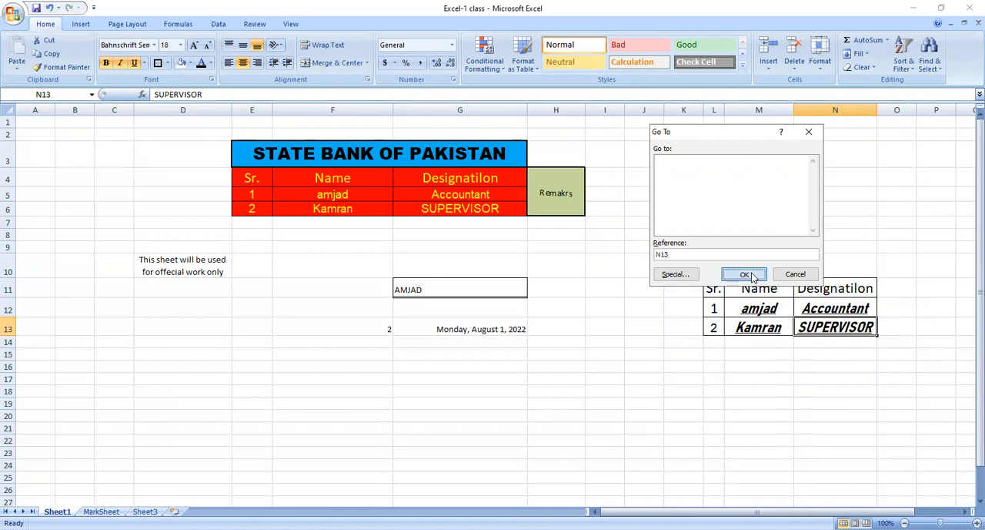
{"action": "left_click", "coordinate": [824, 370]}
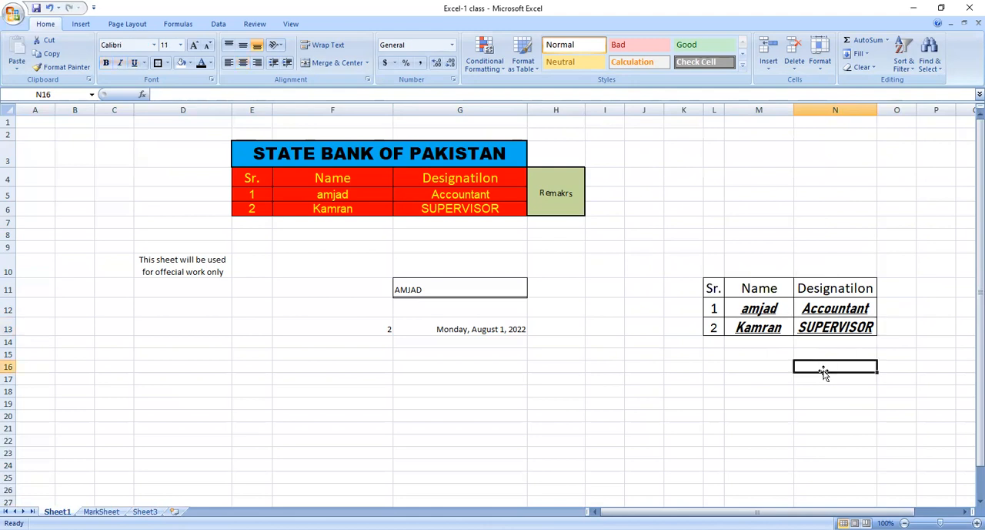
{"action": "left_click", "coordinate": [833, 312]}
{"action": "left_click", "coordinate": [833, 324]}
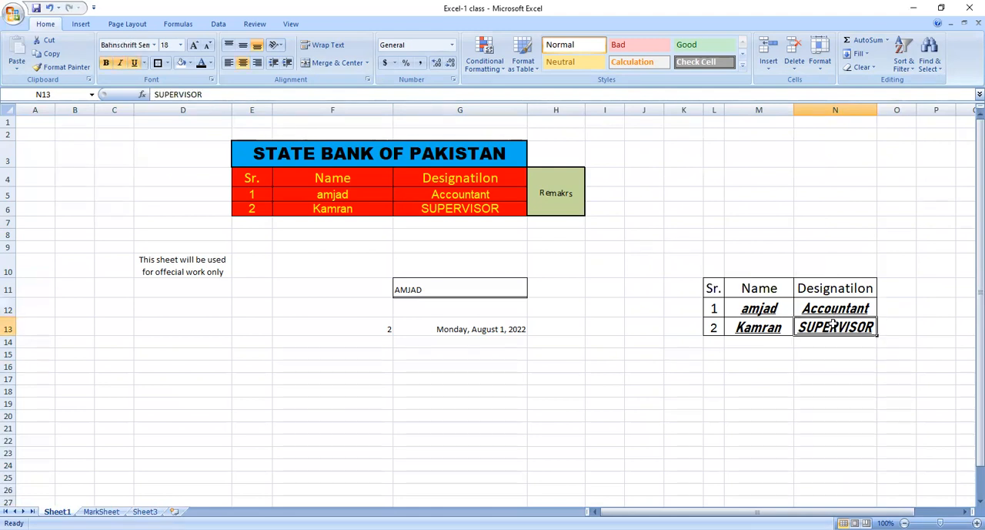
Select empty cell B3 and jump from there to N13 with Go To.
{"action": "left_click", "coordinate": [91, 156]}
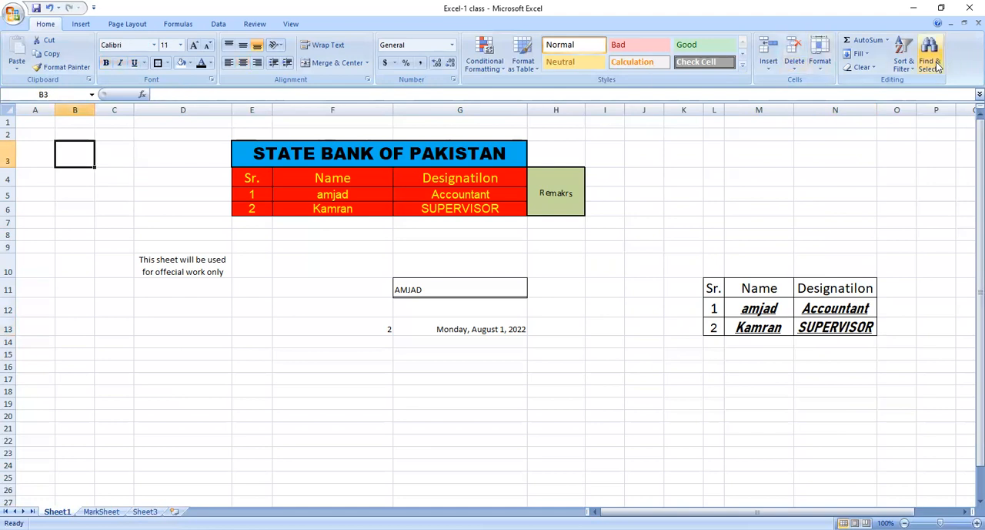
{"action": "left_click", "coordinate": [934, 66]}
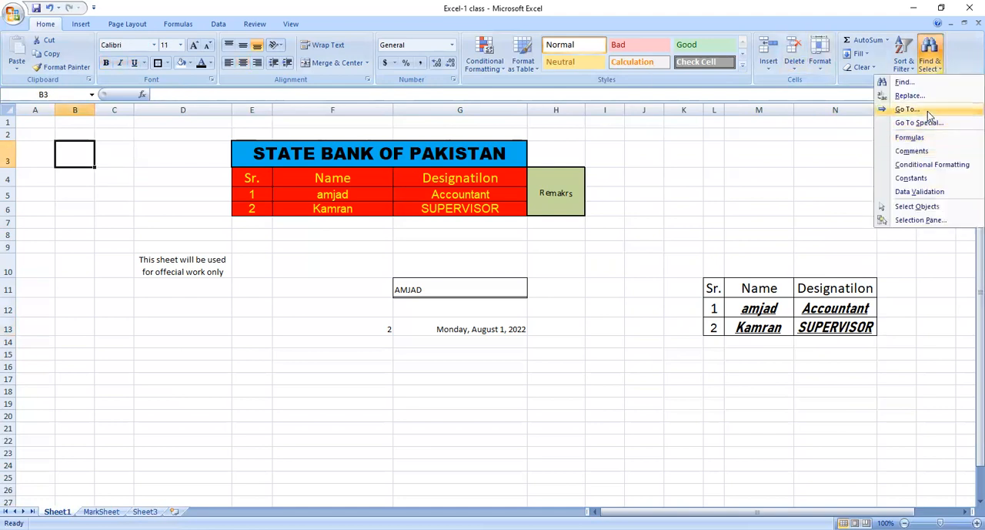
{"action": "left_click", "coordinate": [908, 109]}
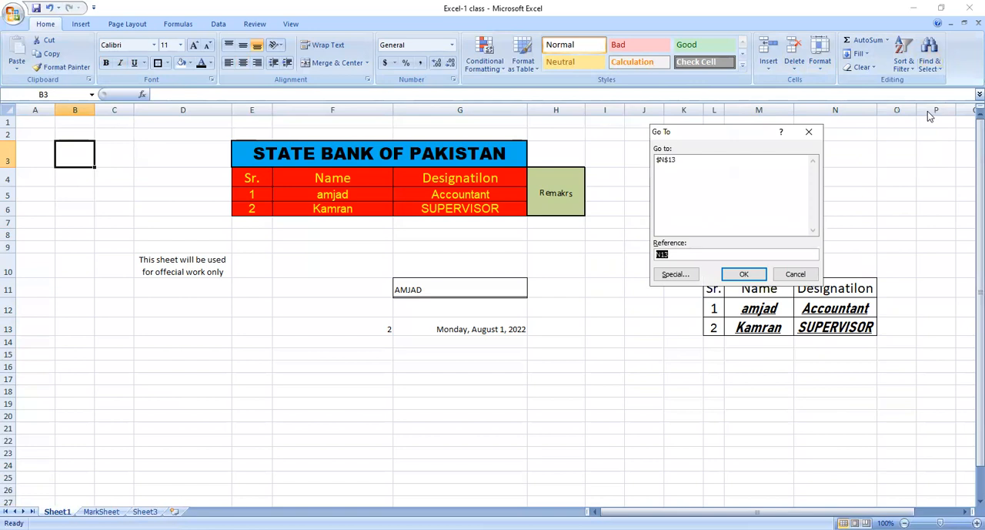
{"action": "key", "text": "Return"}
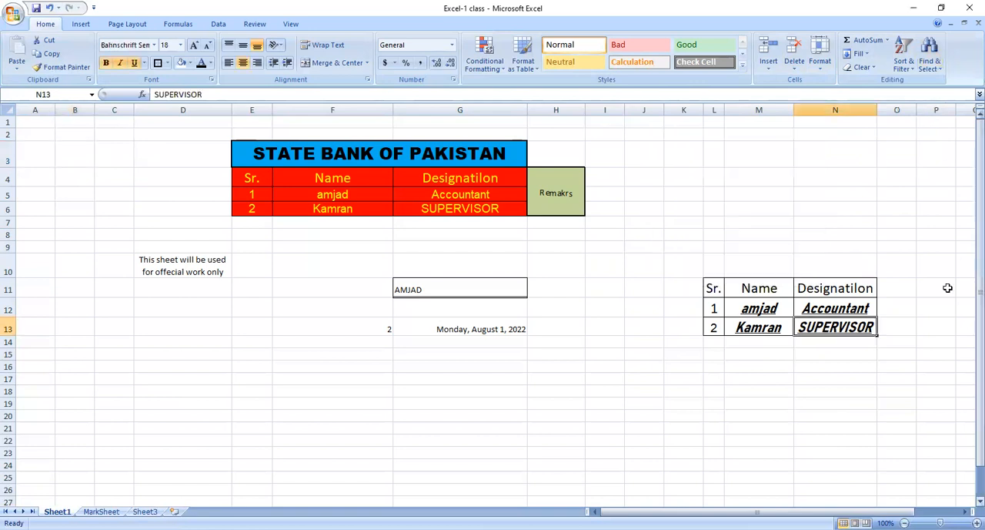
{"action": "left_click", "coordinate": [840, 337]}
{"action": "left_click", "coordinate": [843, 327]}
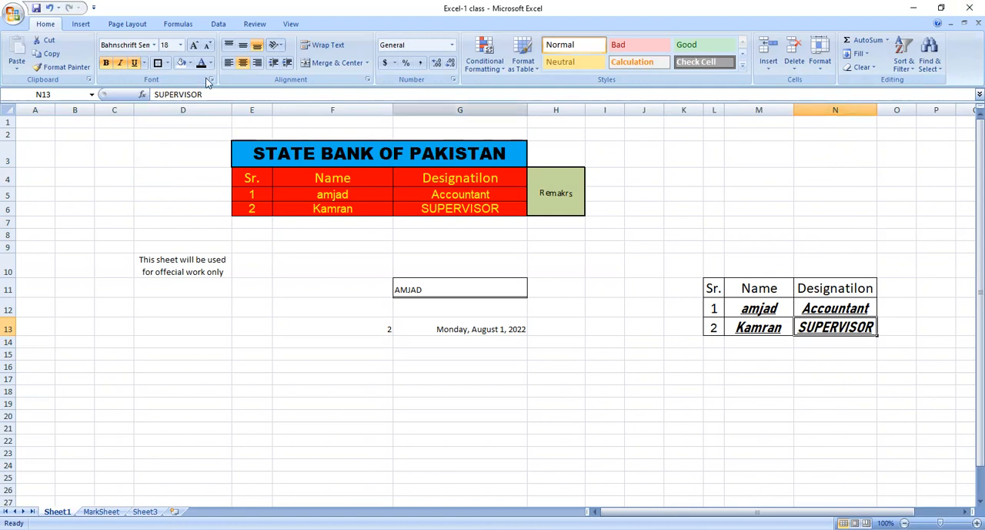
Bring up the Insert commands for tables, illustrations and charts.
{"action": "left_click", "coordinate": [78, 25]}
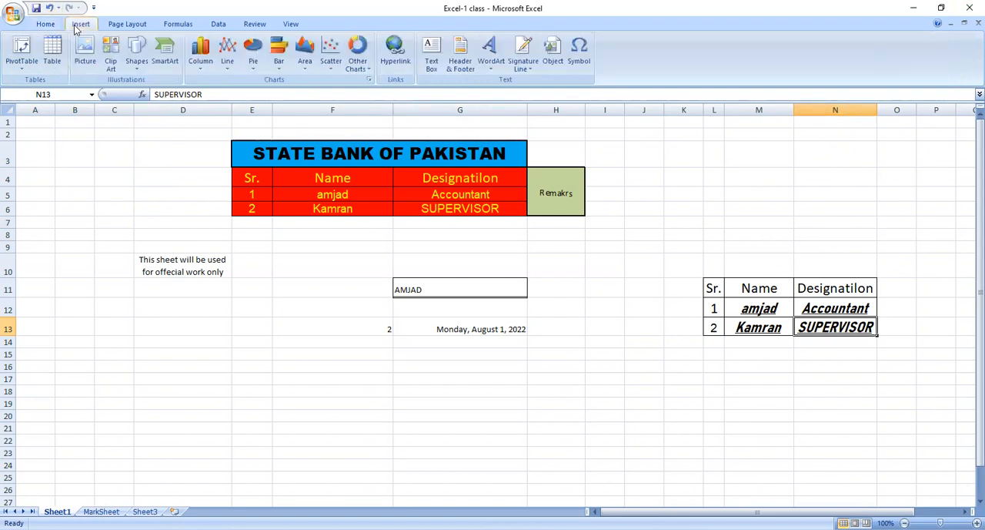